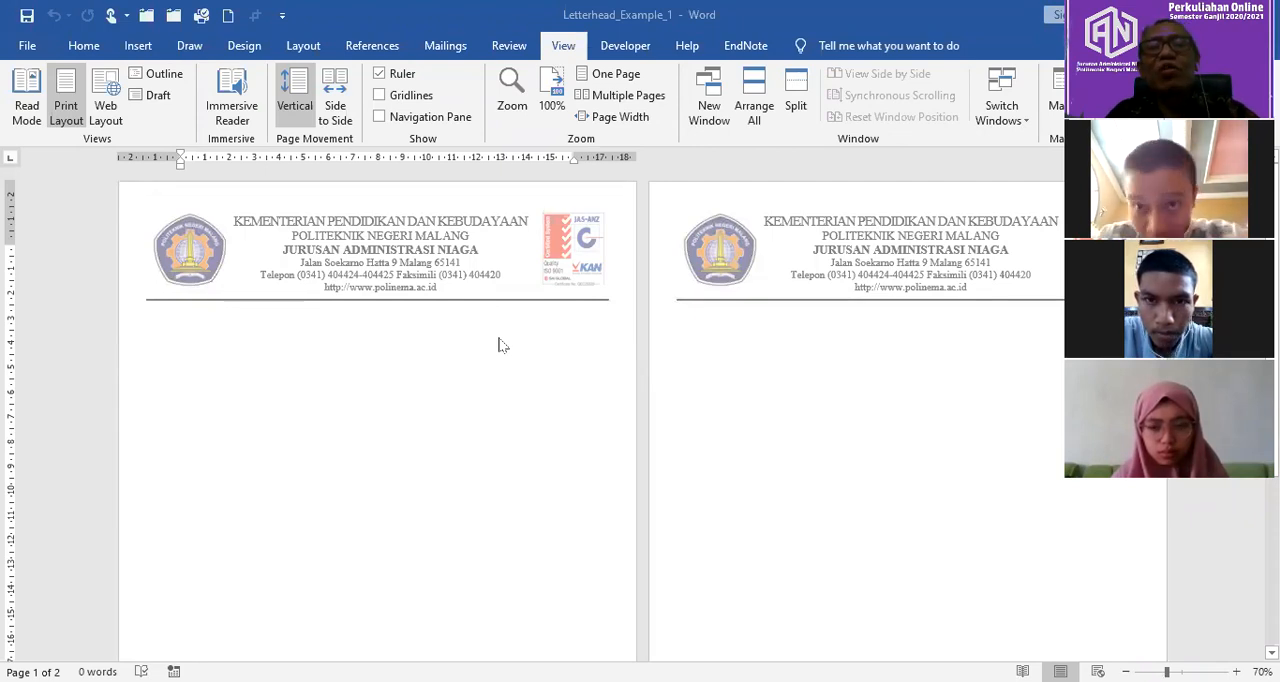
Step: Open the Letterhead_Example_2 document from the Documents folder to view the second letterhead example
click(28, 46)
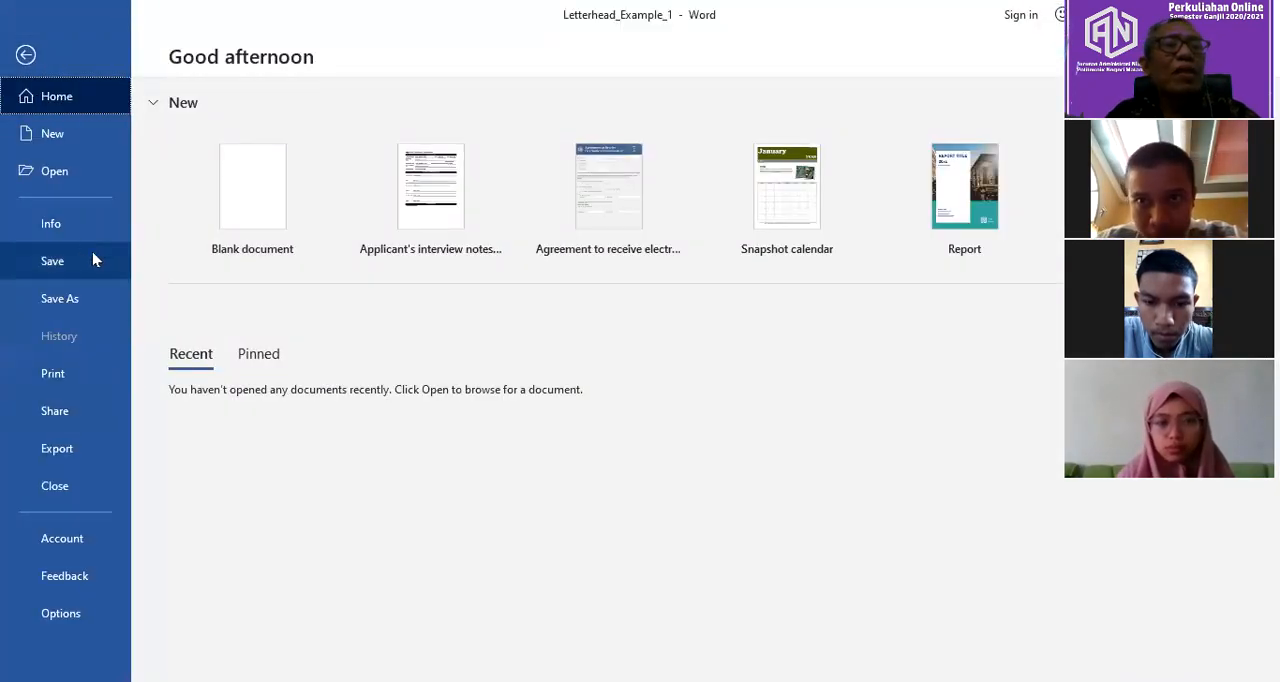
click(85, 174)
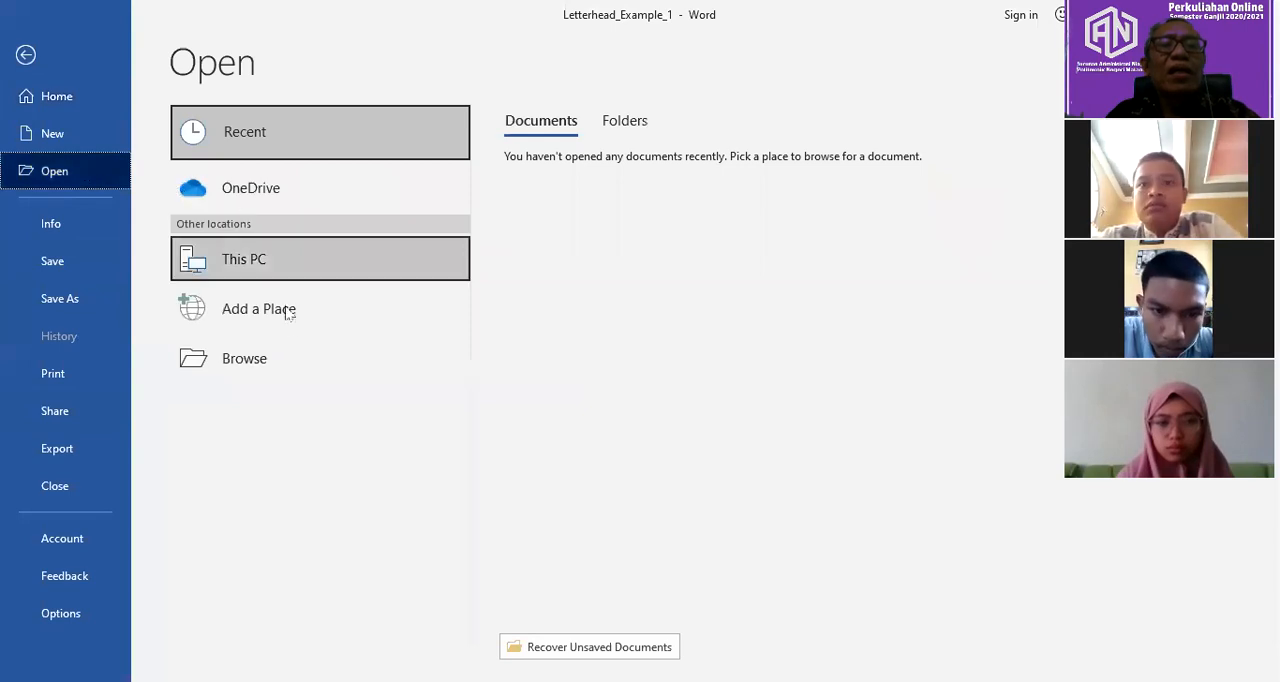
click(287, 368)
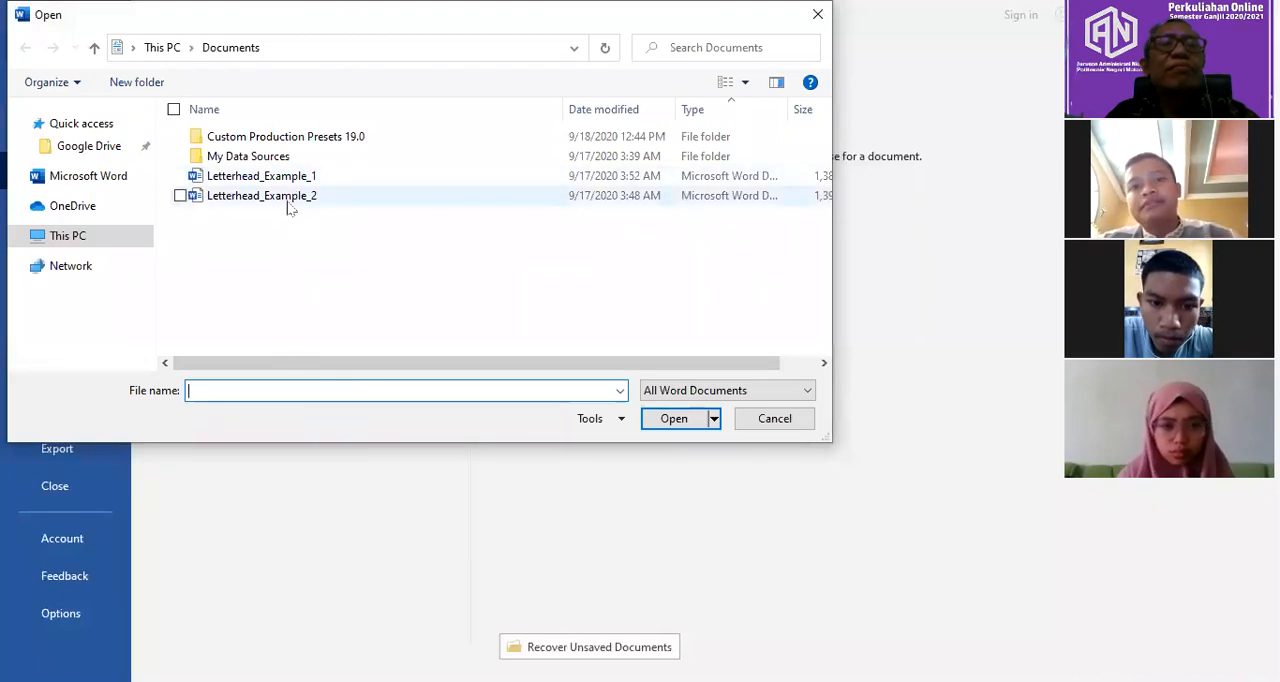
click(288, 200)
click(674, 420)
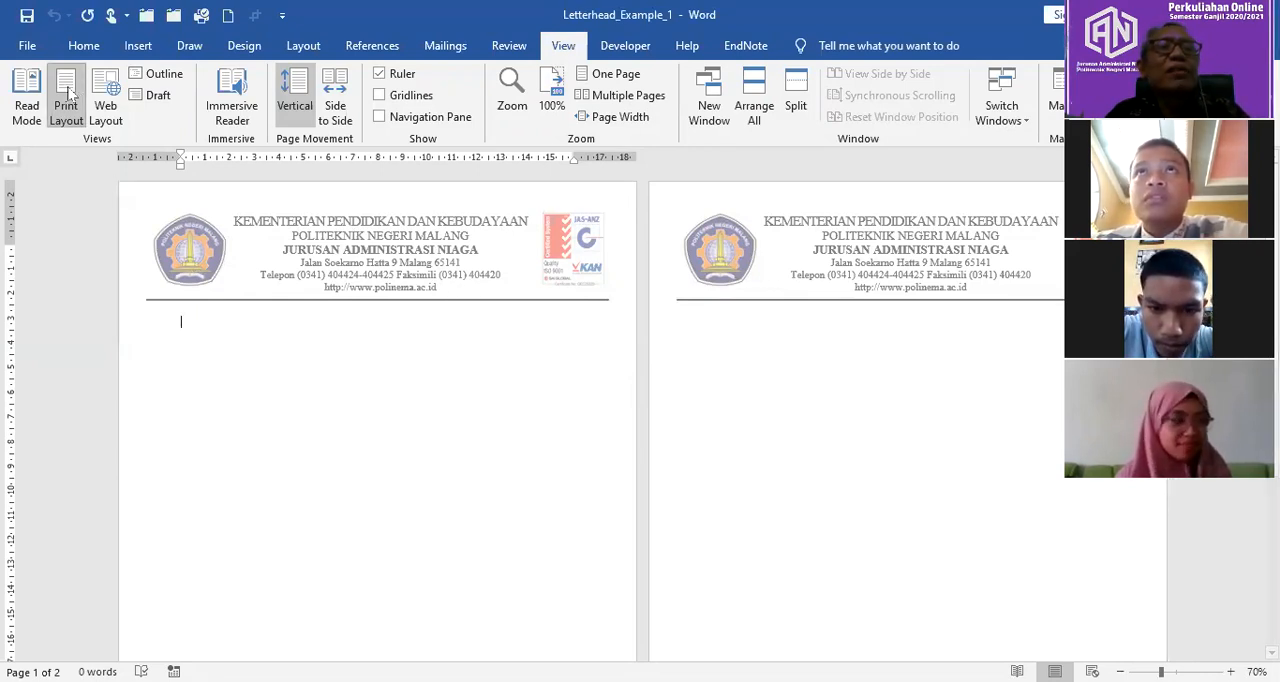
Step: Close the Letterhead_Example_1 document and create a new blank document
click(27, 45)
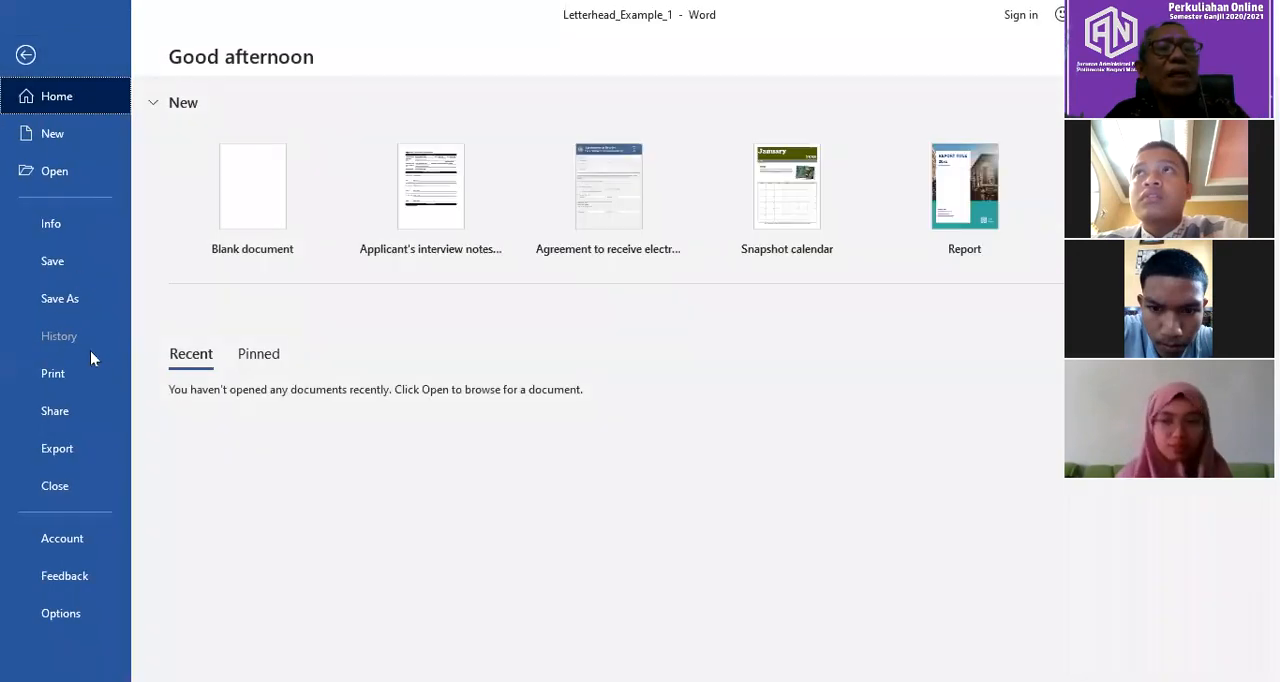
click(55, 487)
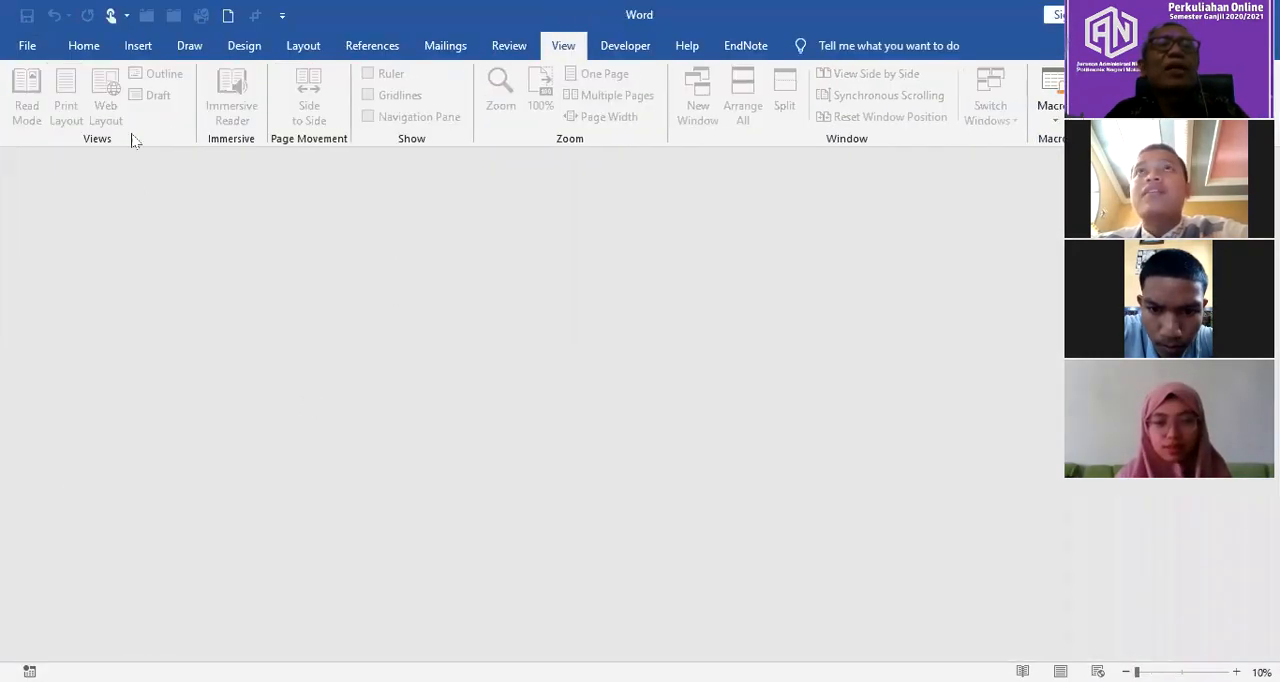
click(30, 46)
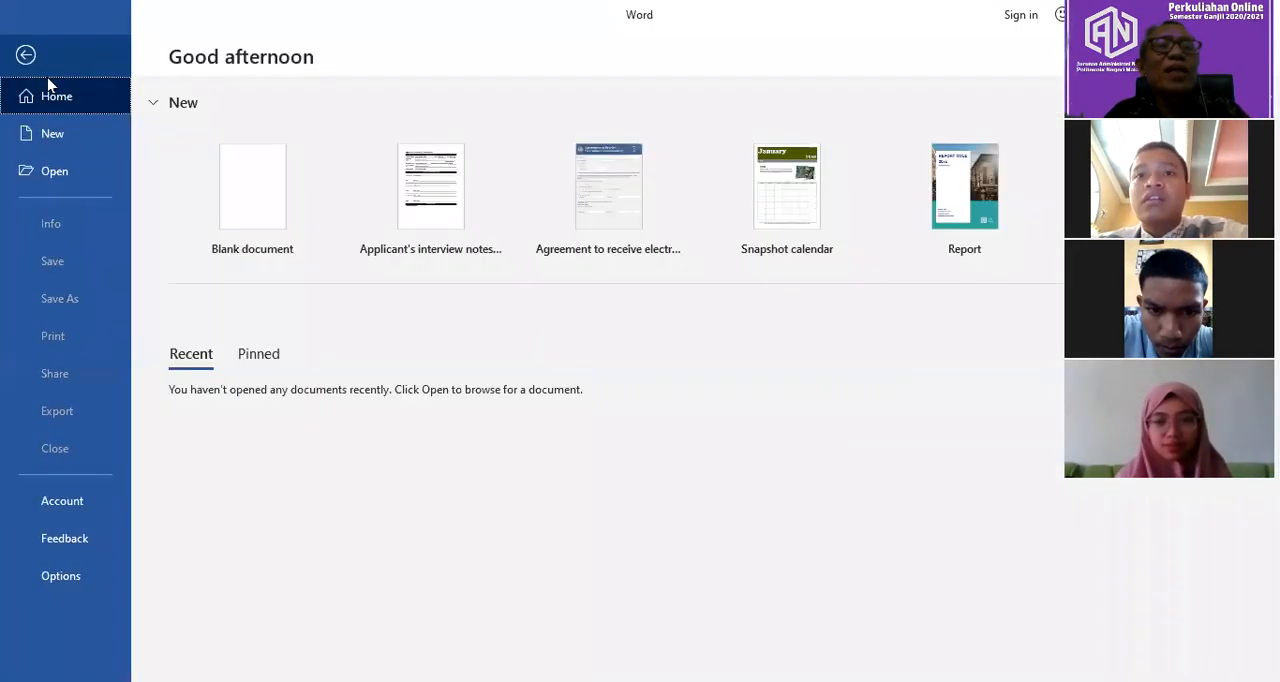
click(270, 210)
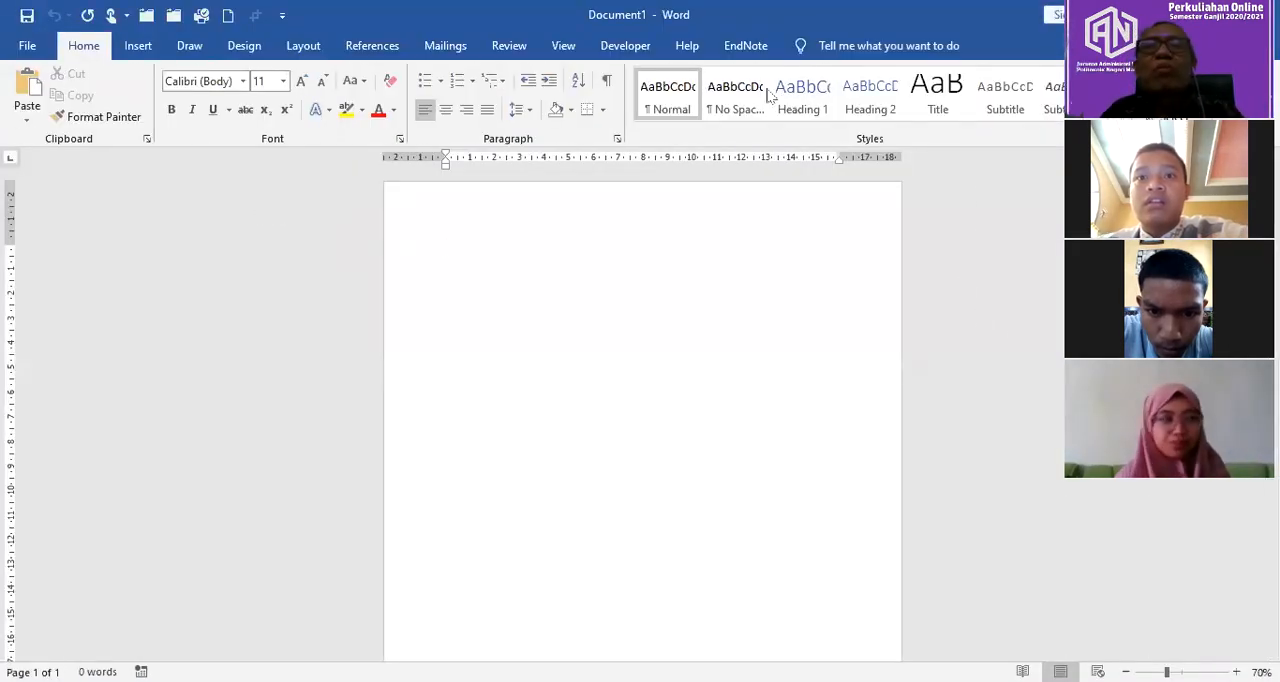
Step: Open the header area of the blank document for editing
click(573, 47)
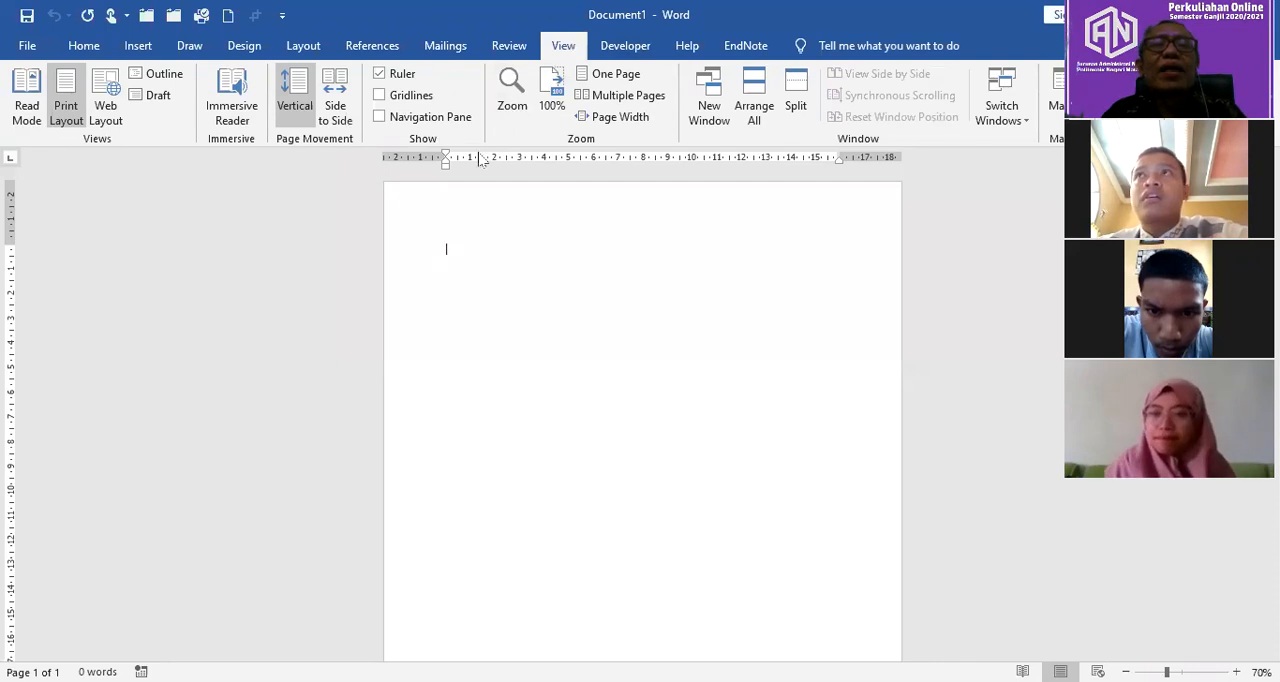
click(622, 117)
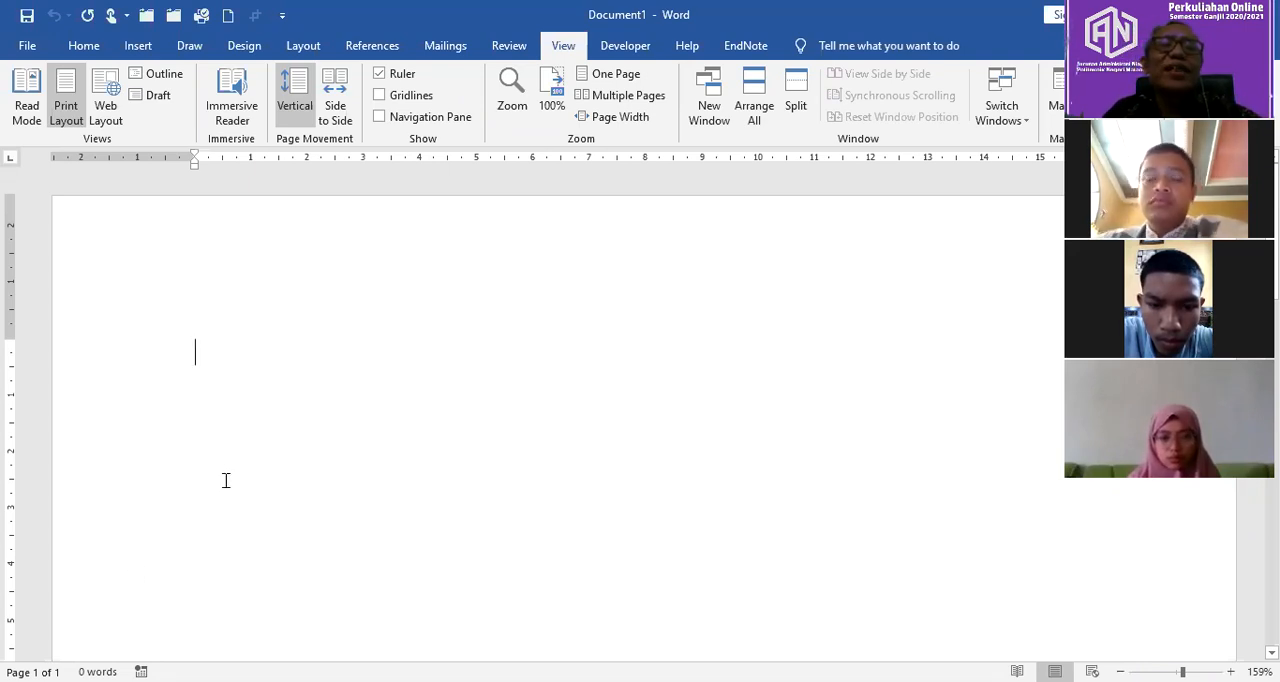
click(141, 48)
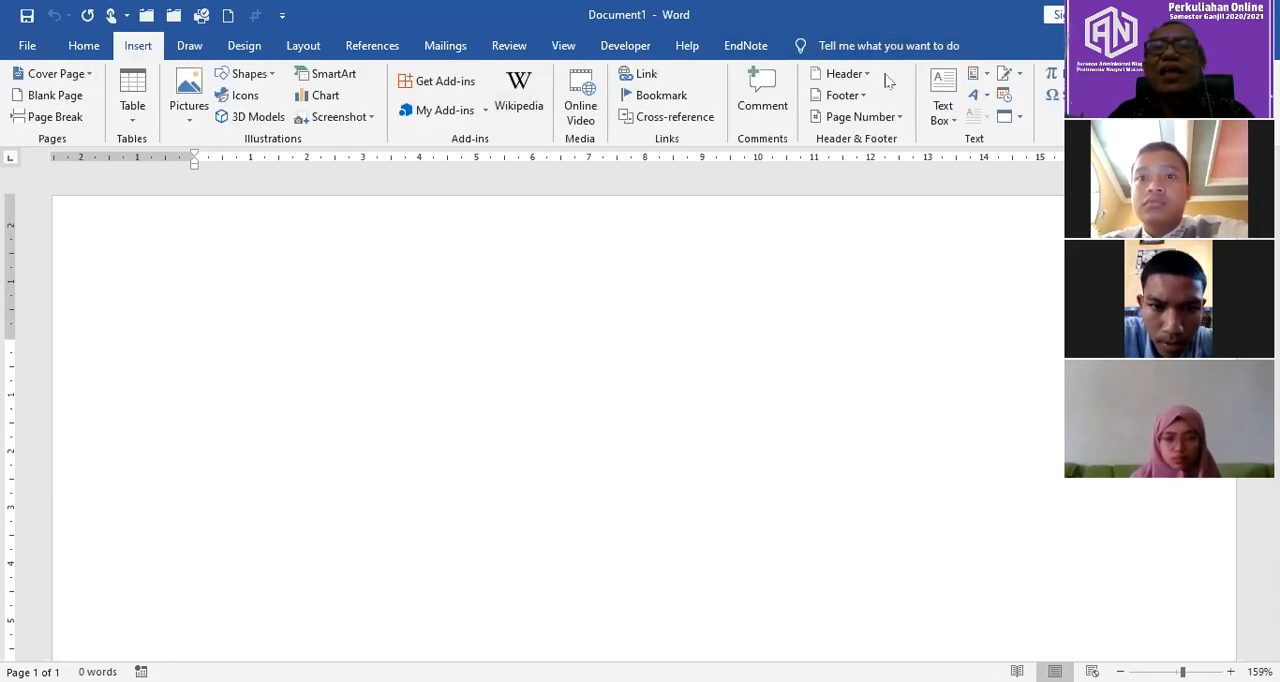
click(856, 73)
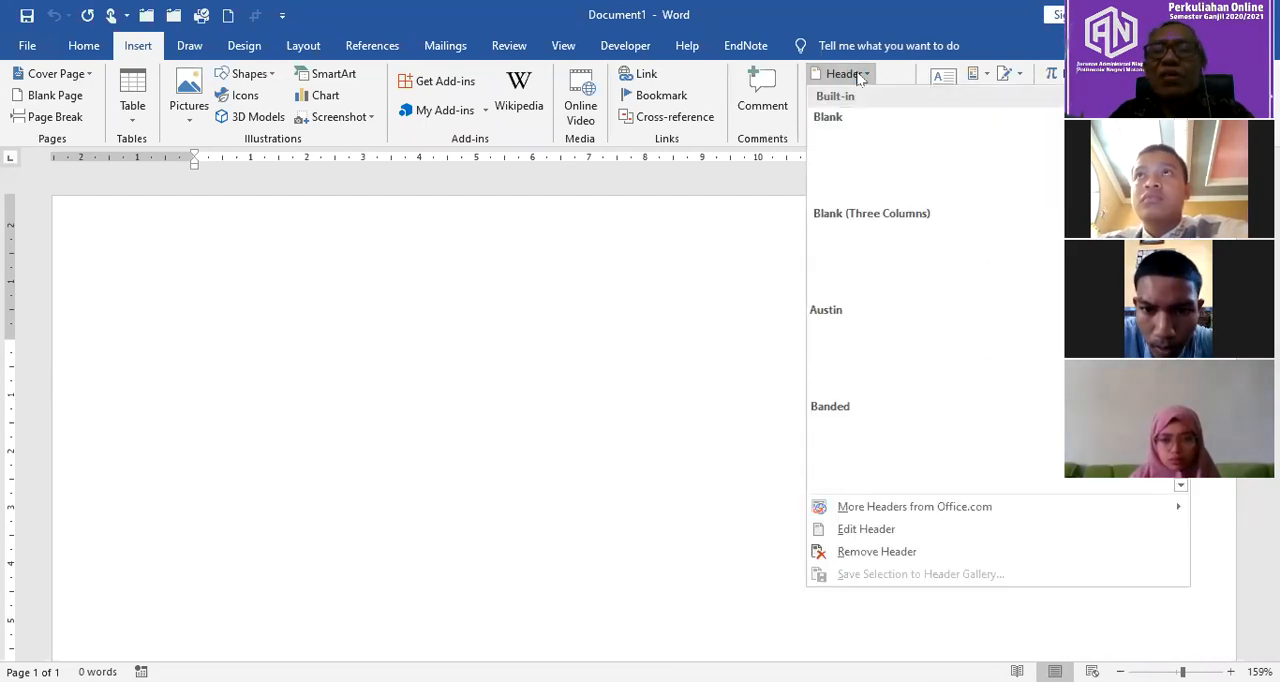
click(889, 539)
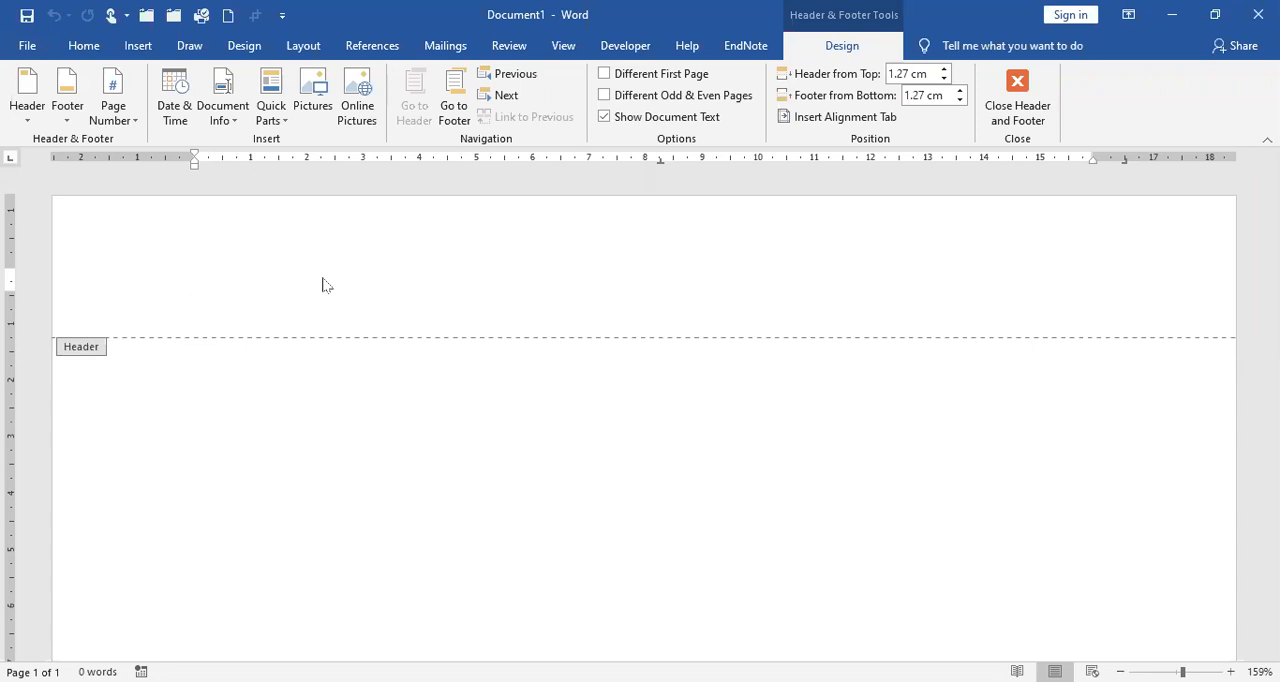
Step: Insert a table with three columns and one row into the header
click(146, 48)
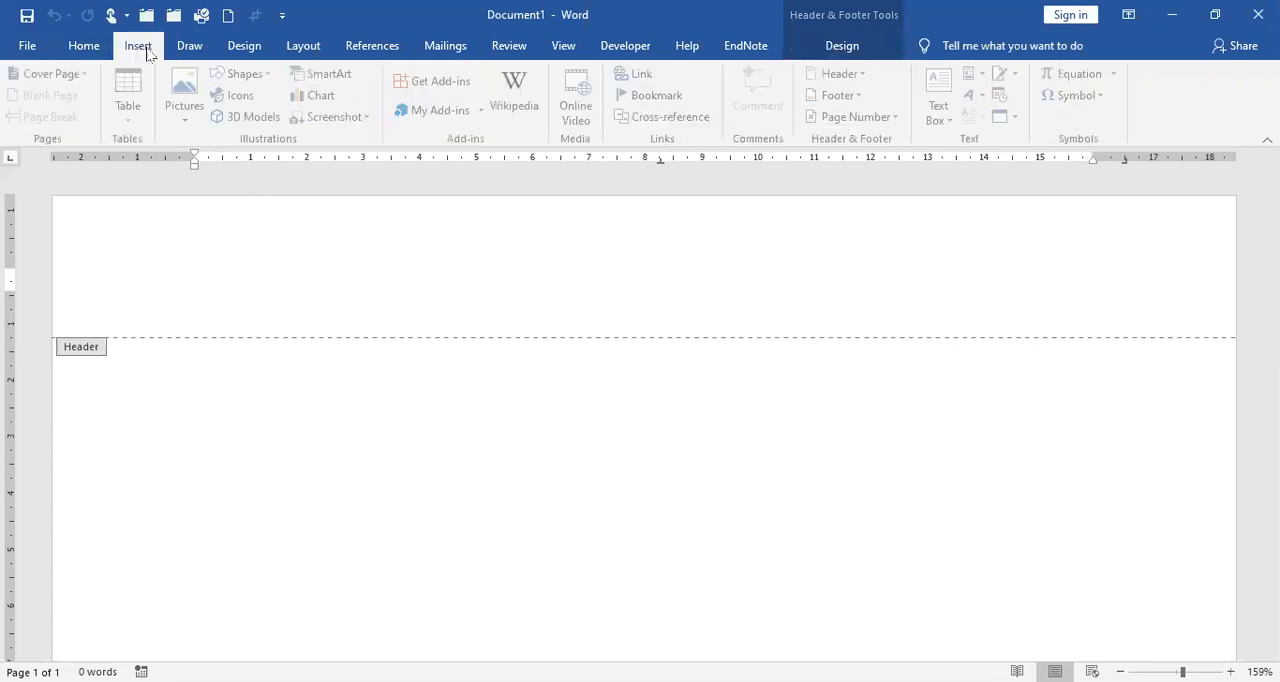
click(133, 118)
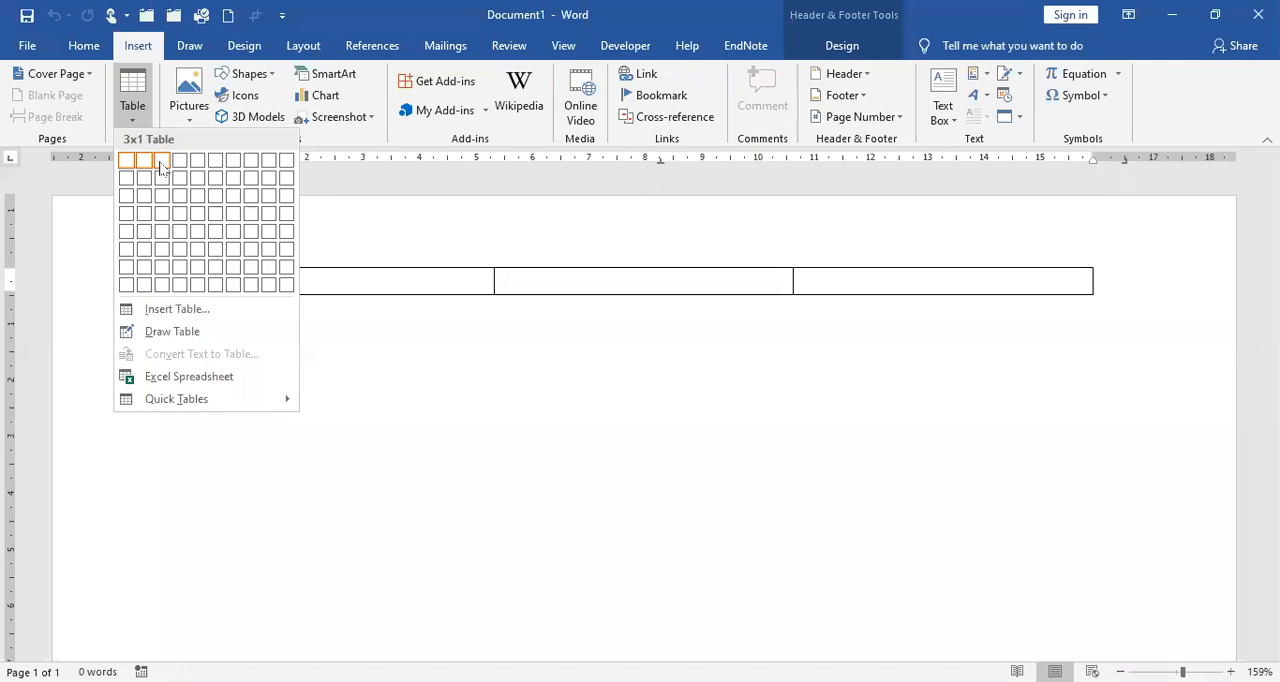
click(161, 167)
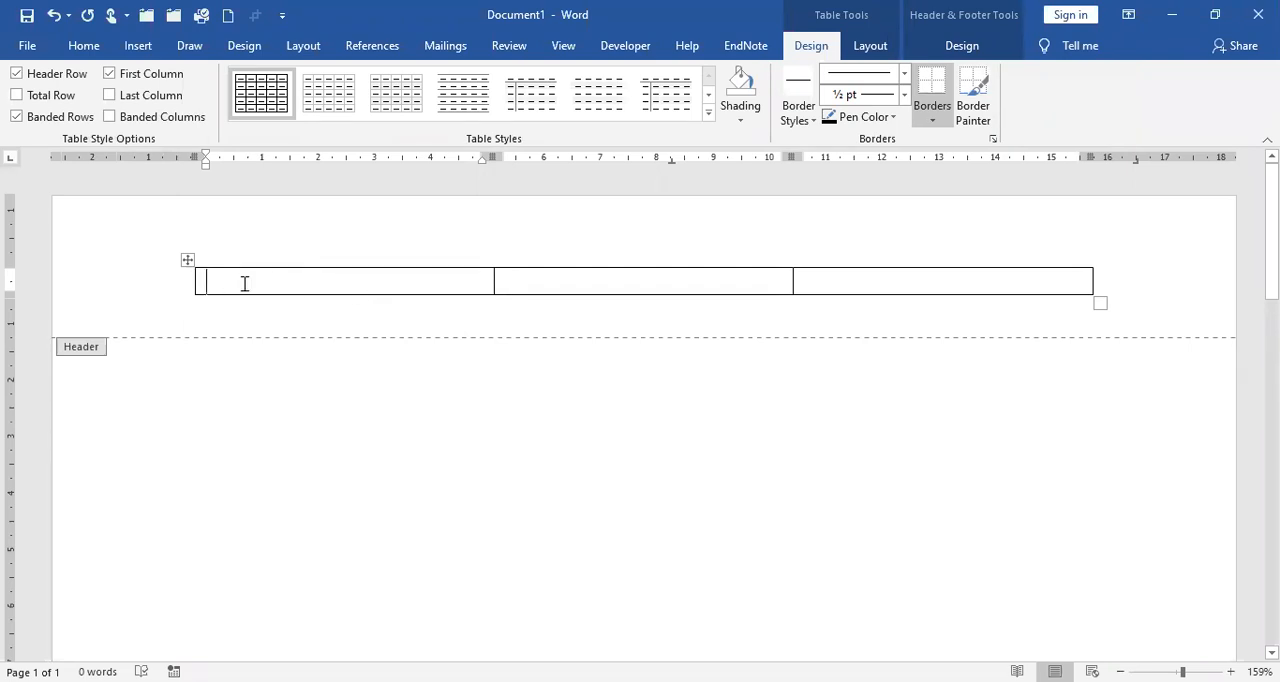
Step: Insert the Polinema_Logo picture from the Pictures folder into the first cell of the header table
click(149, 57)
click(188, 93)
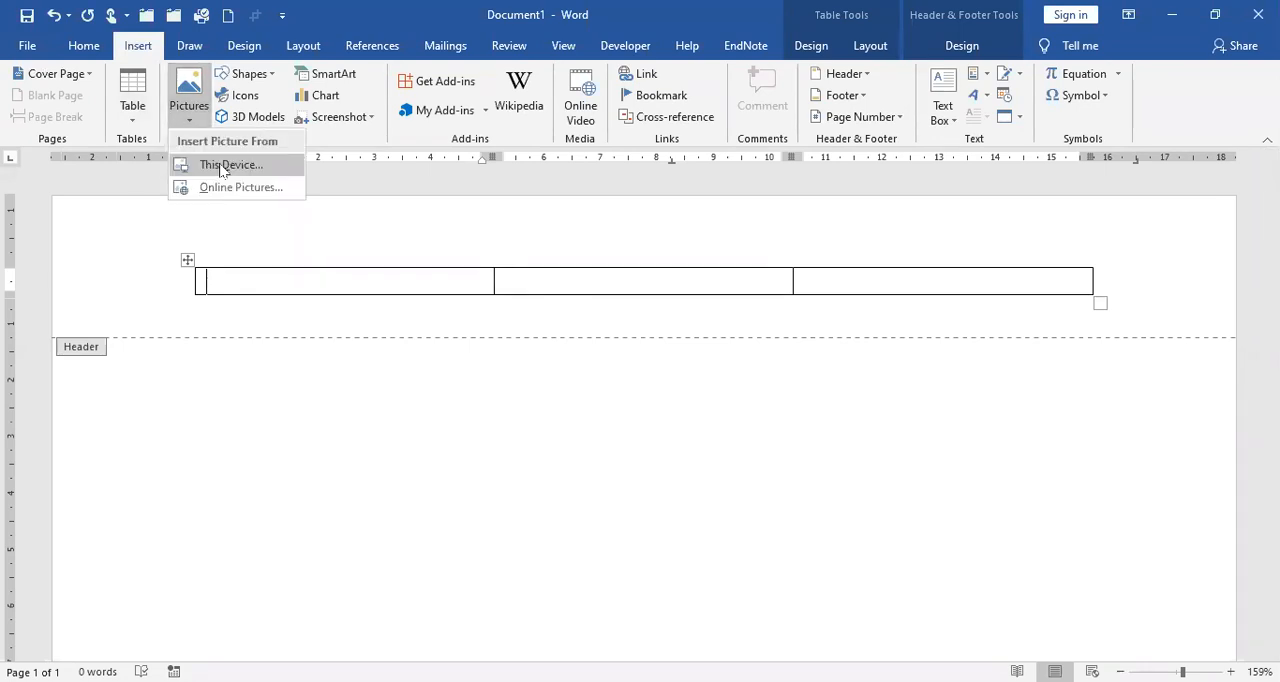
click(221, 167)
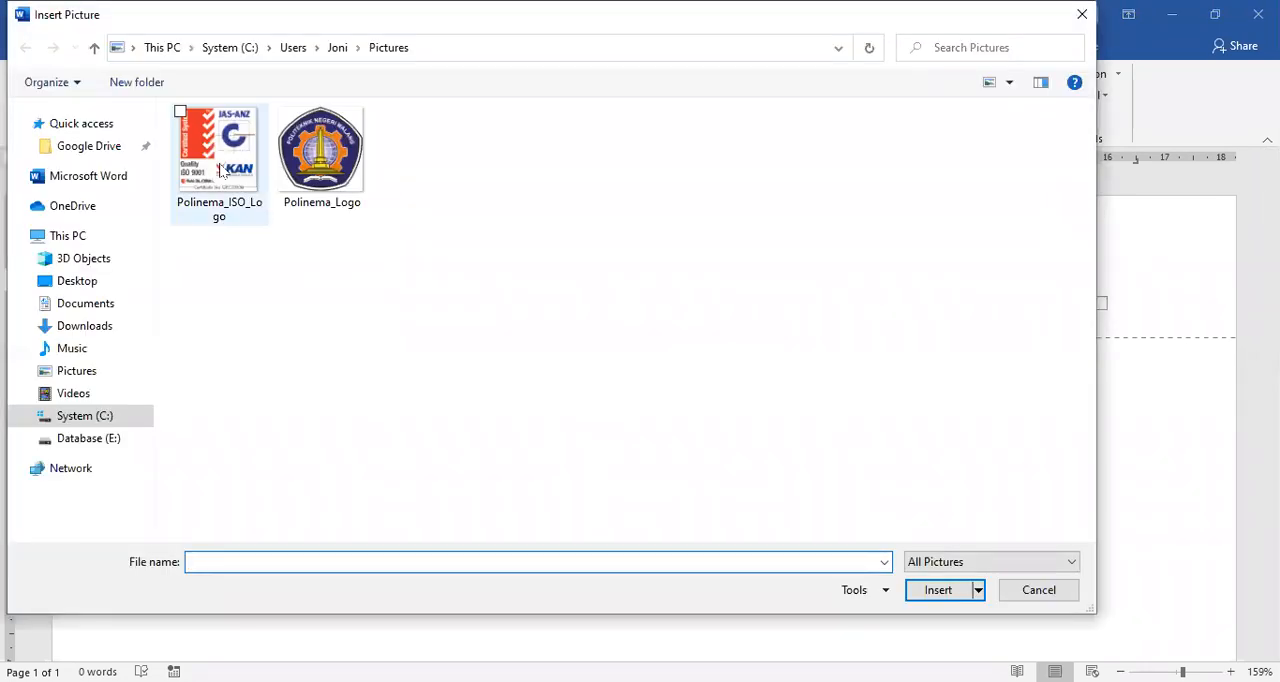
click(320, 172)
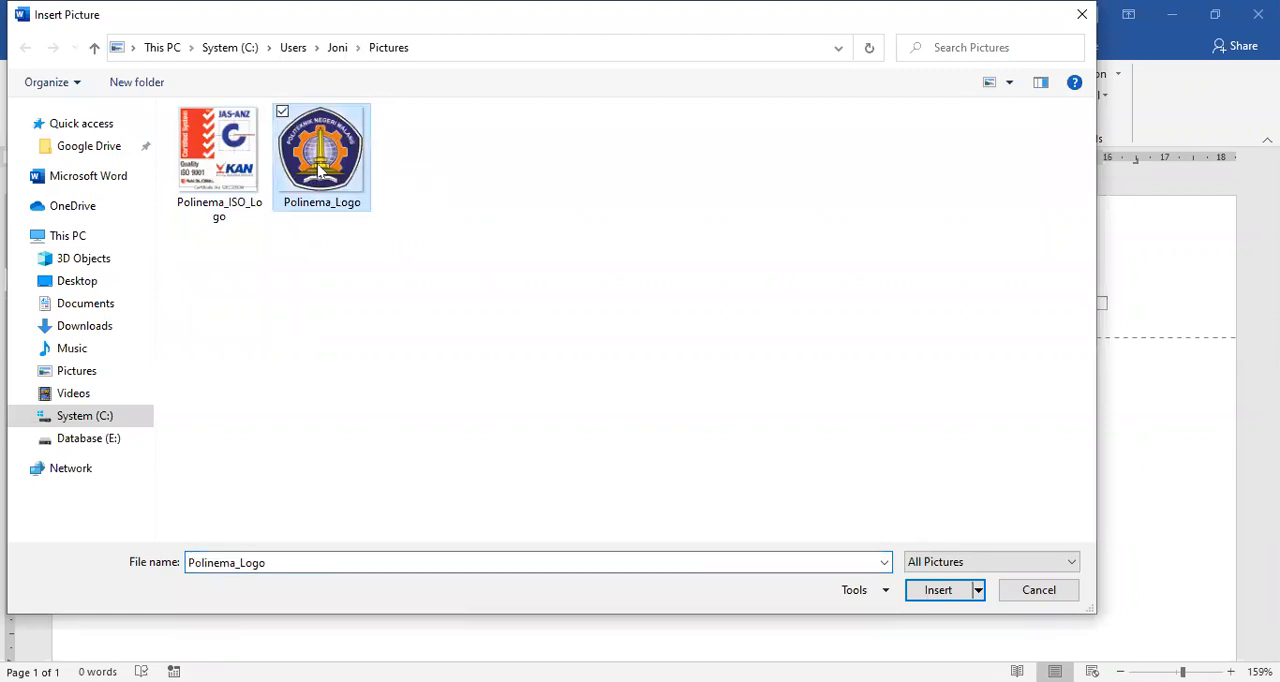
click(938, 590)
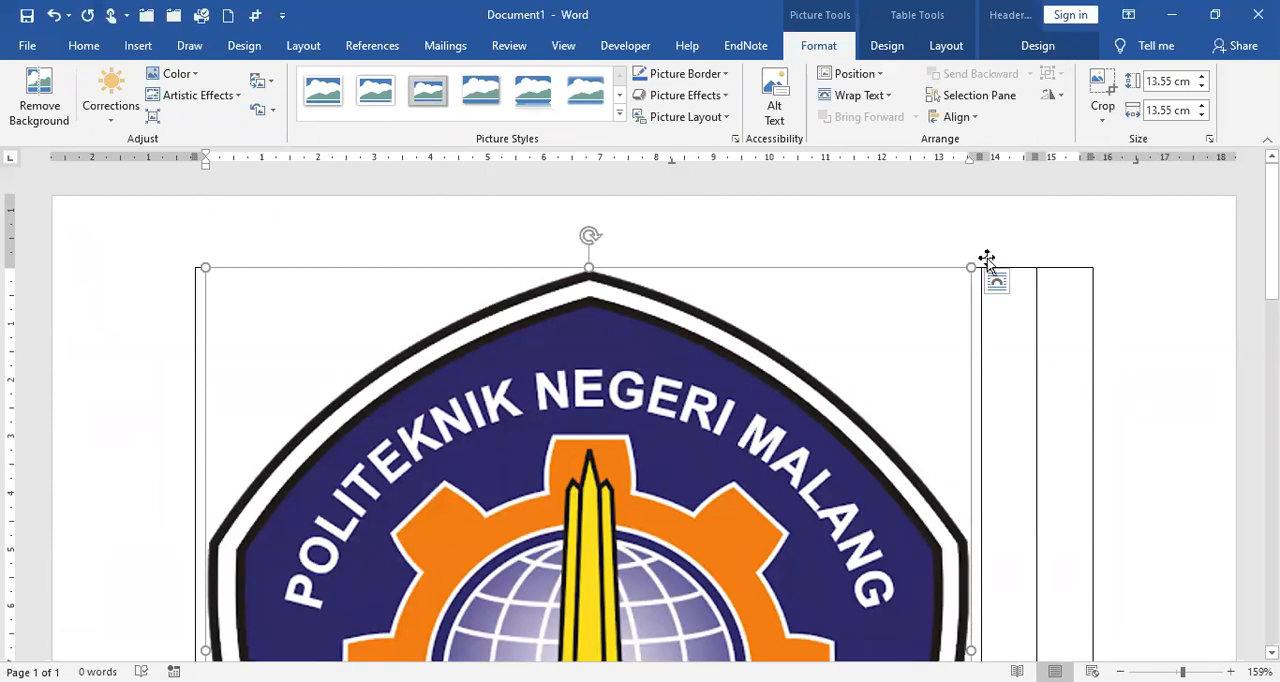
Step: Set the height of the Polinema logo in the first cell to 3 cm
click(1184, 80)
text(3)
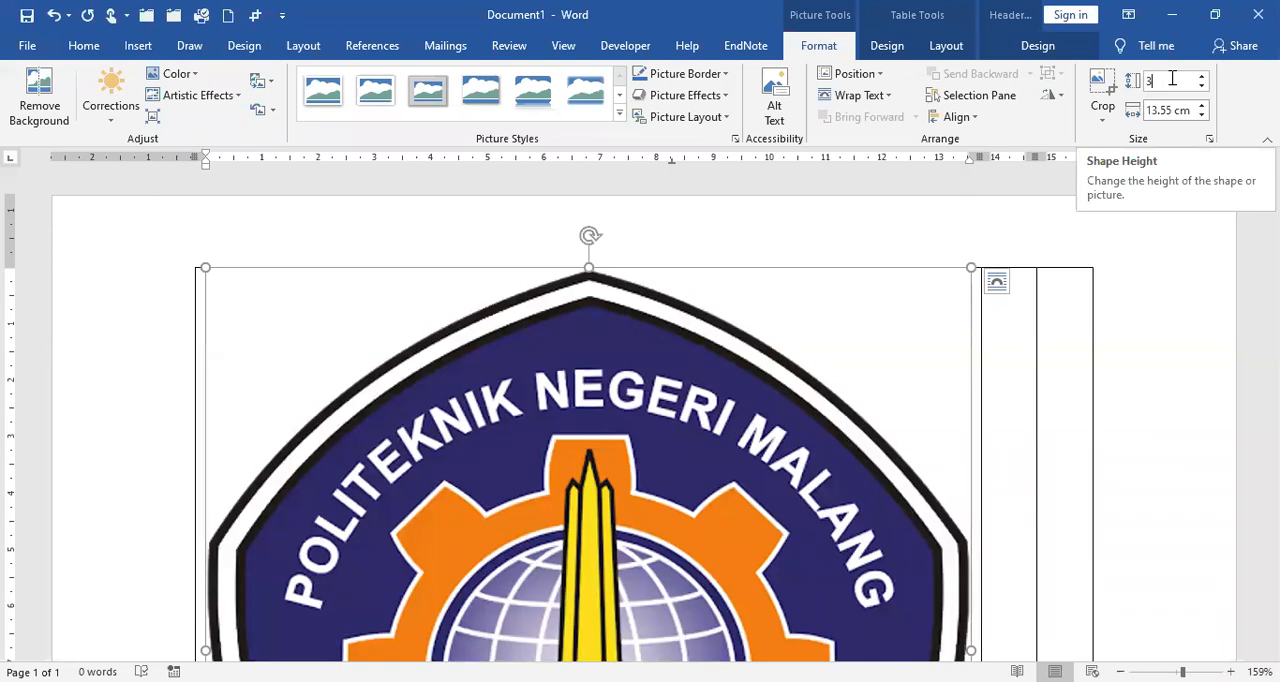
key(Return)
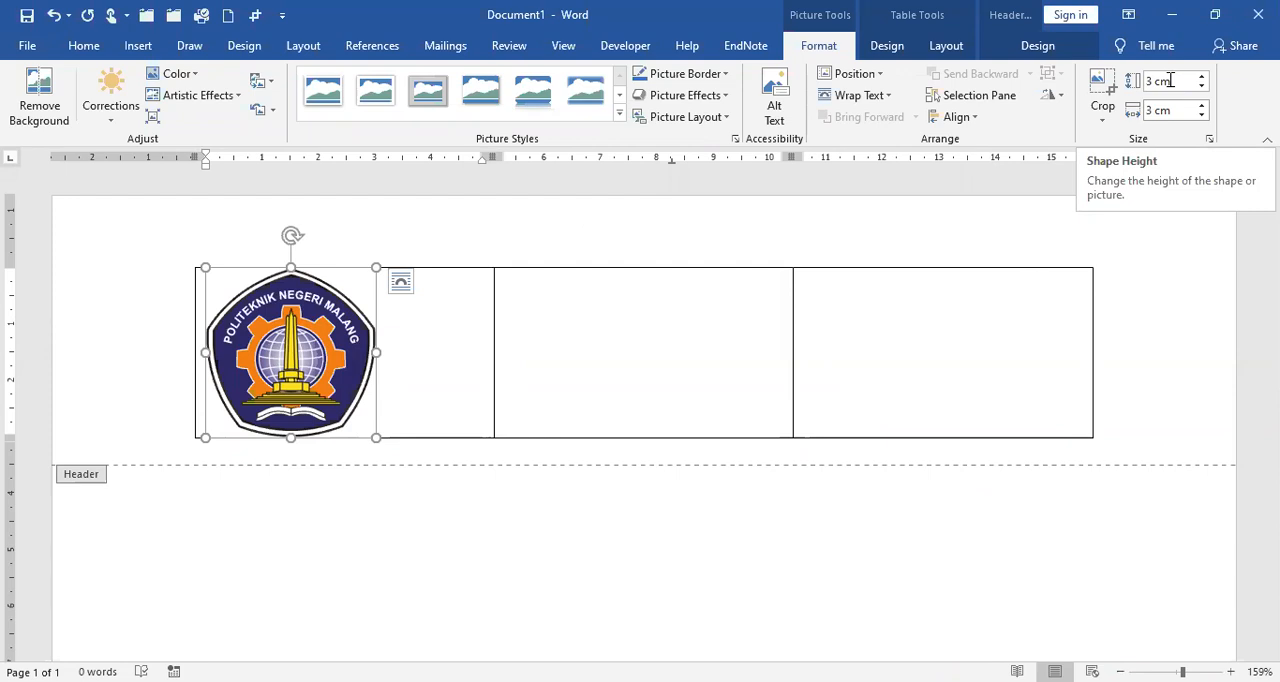
Step: Insert the Polinema_ISO_Logo picture from the Pictures folder into the third cell of the header table
click(886, 300)
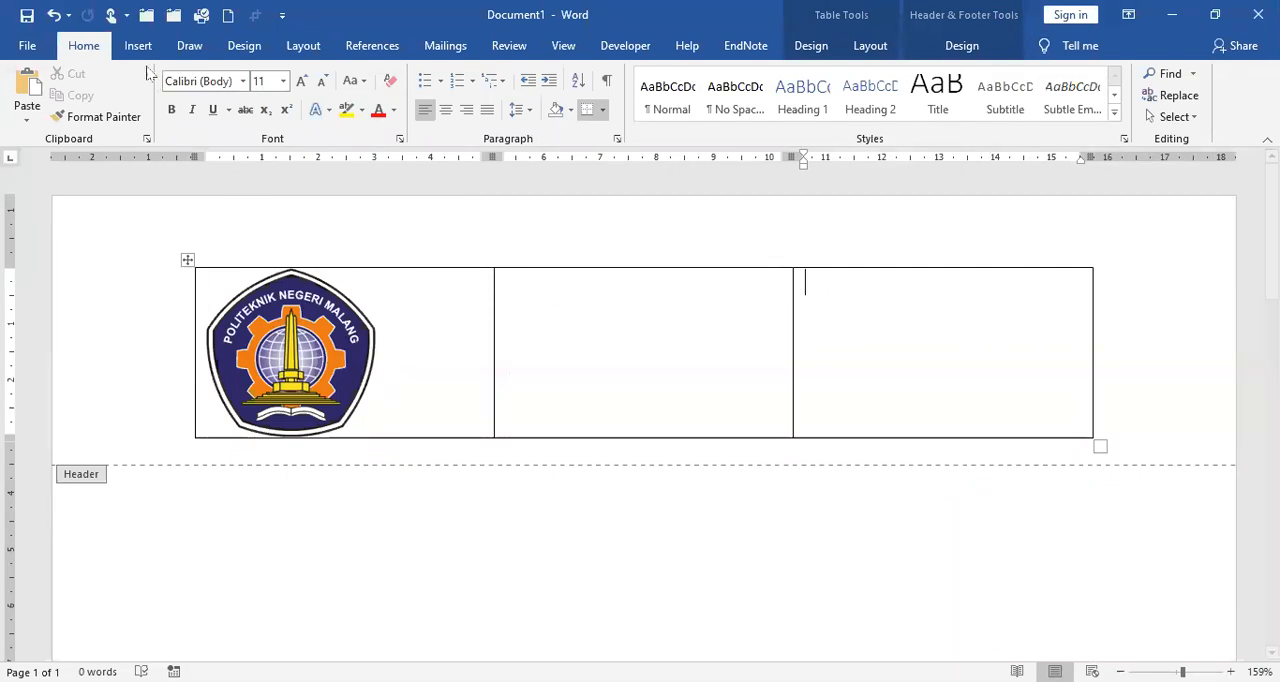
click(138, 46)
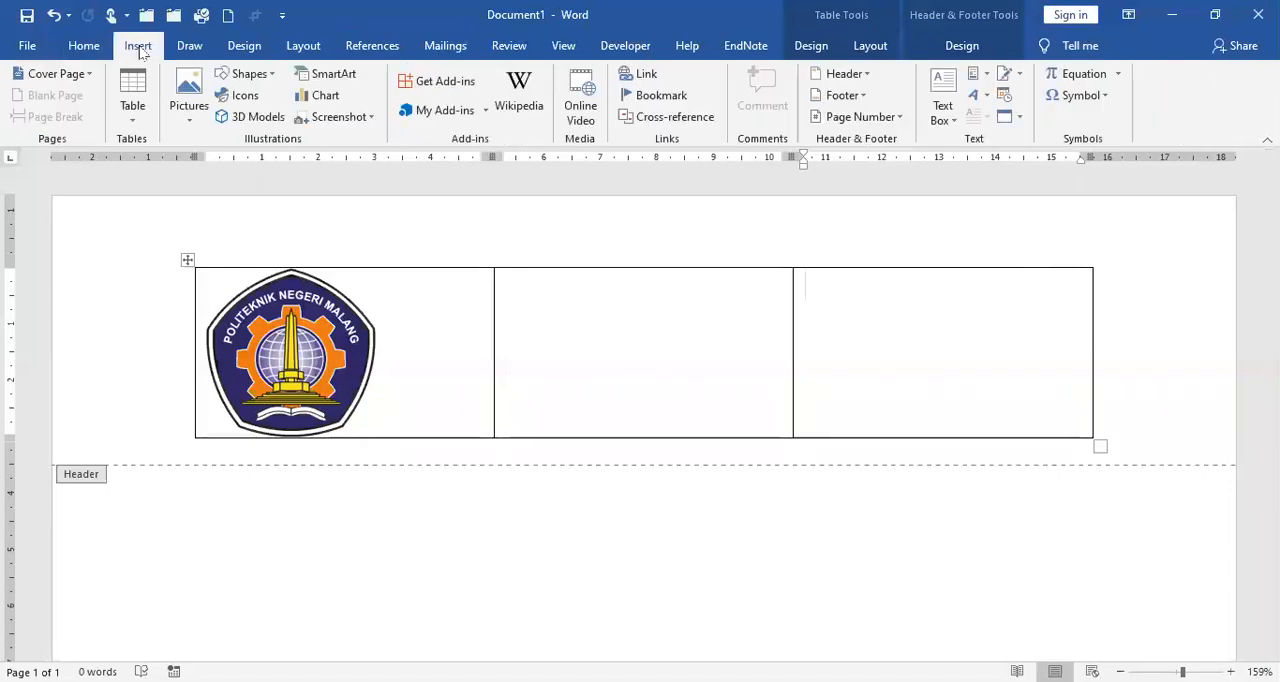
click(188, 120)
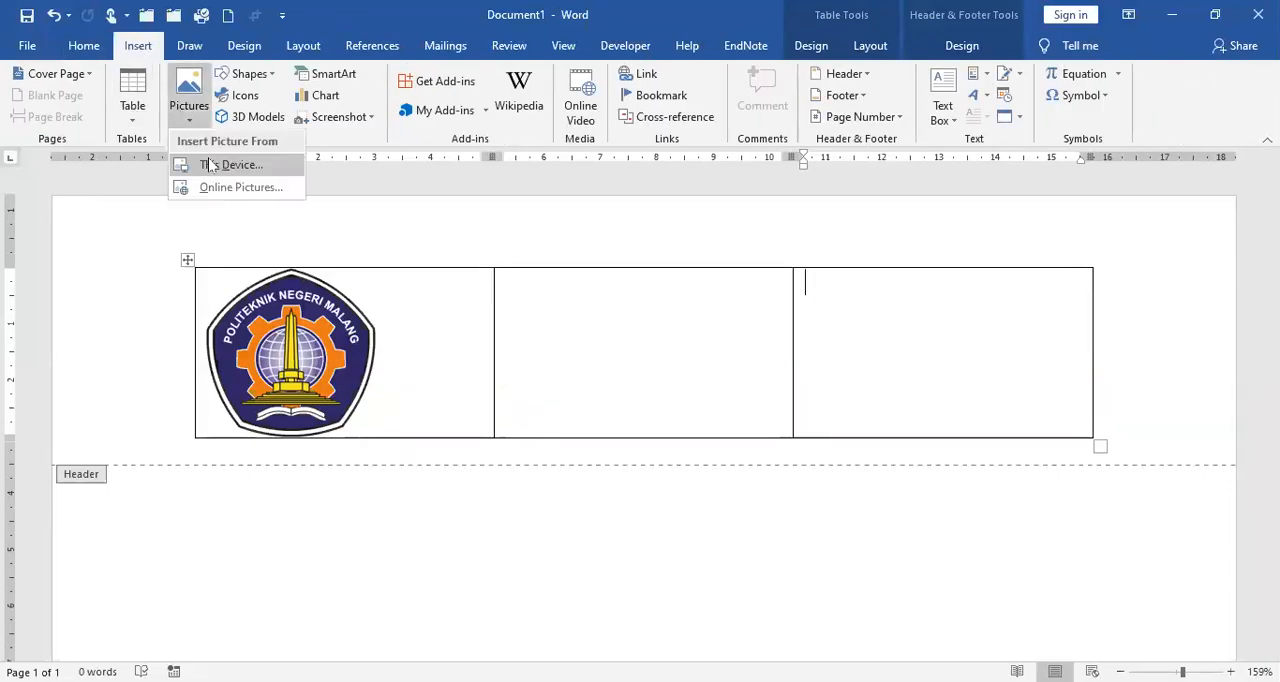
click(215, 165)
click(219, 160)
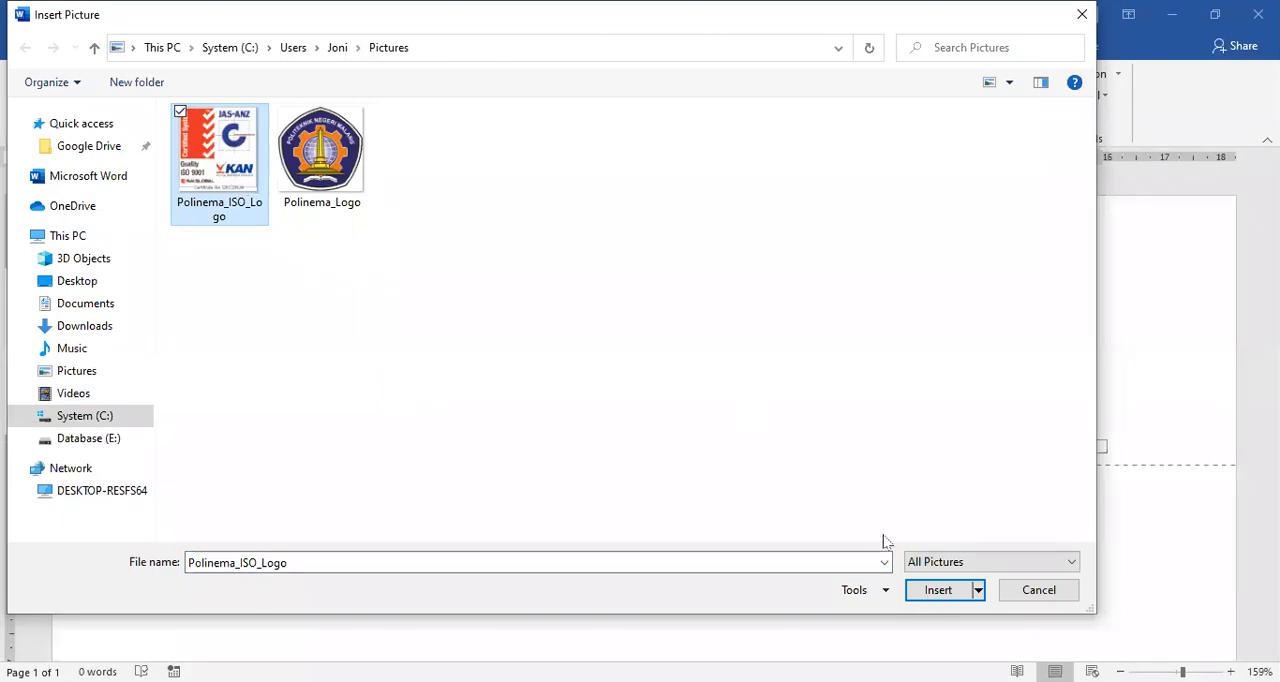
click(946, 592)
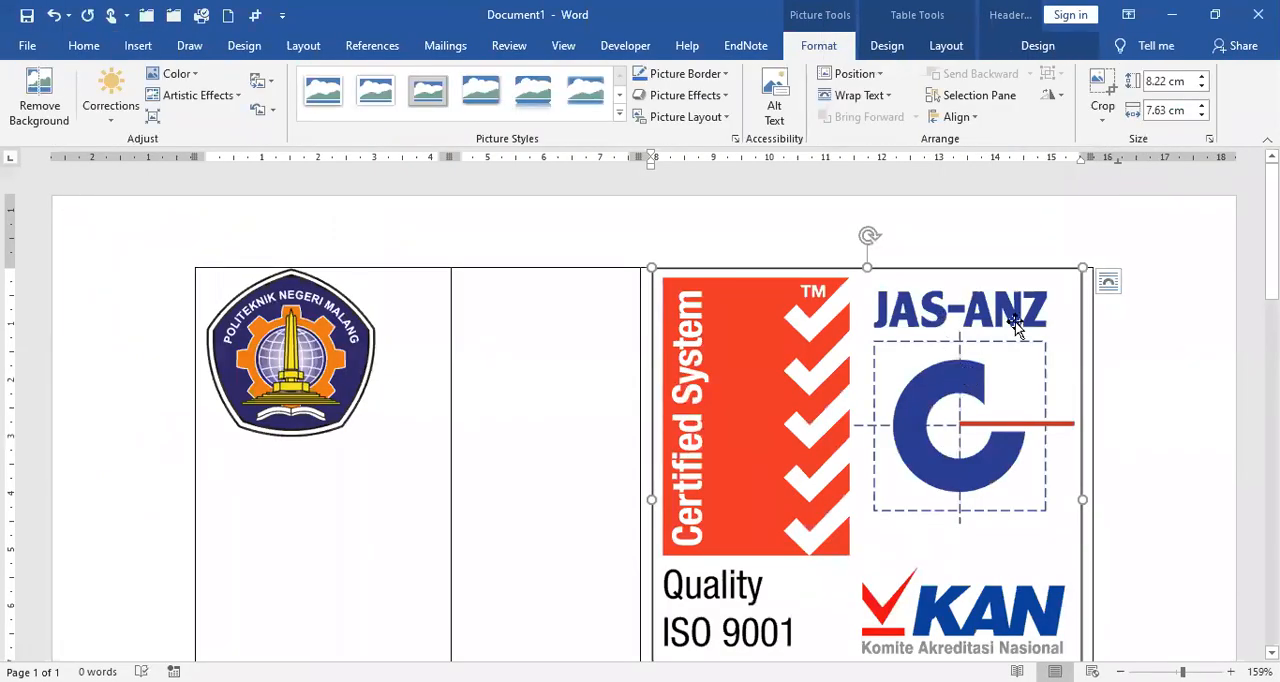
Step: Set the ISO logo's height to 3 cm and align it to the right within its cell
click(1168, 82)
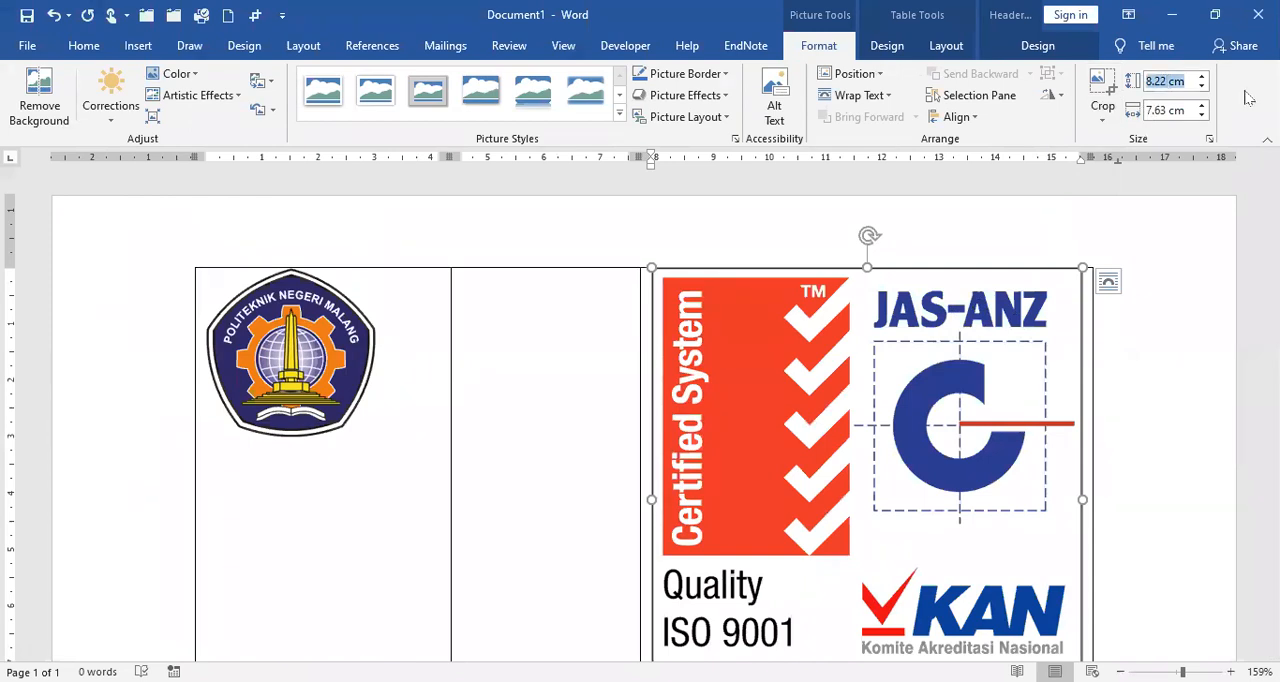
text(3)
key(Return)
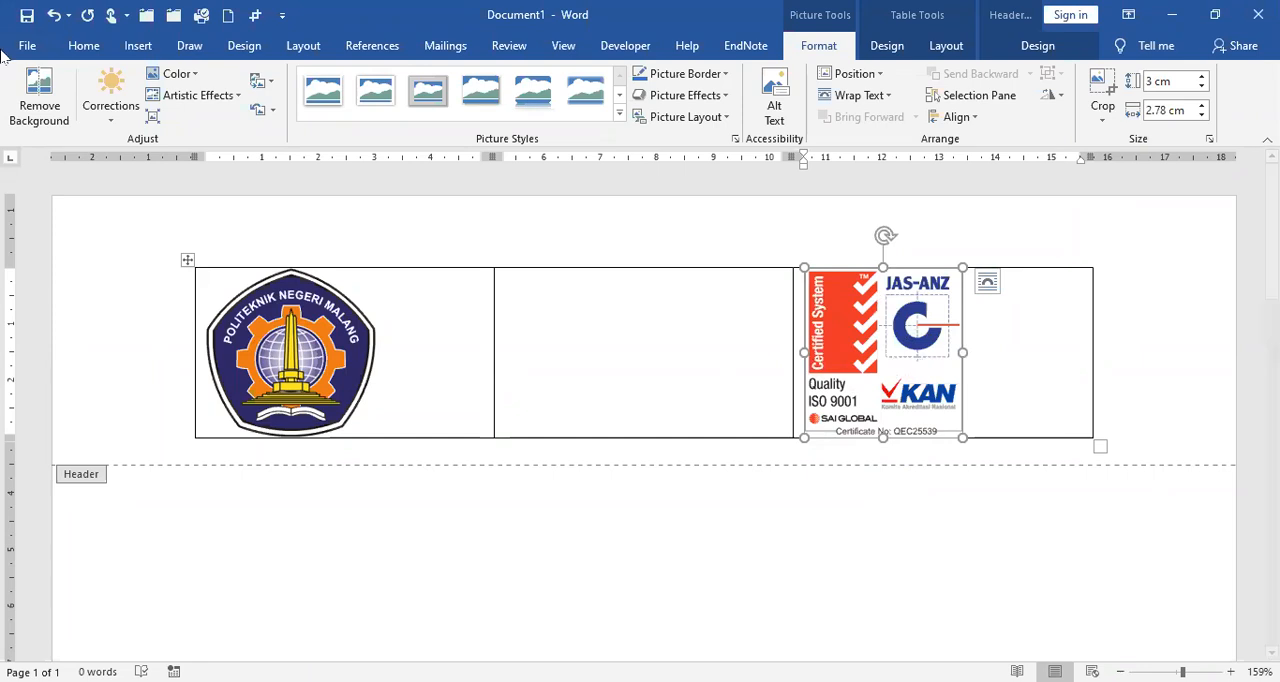
click(83, 47)
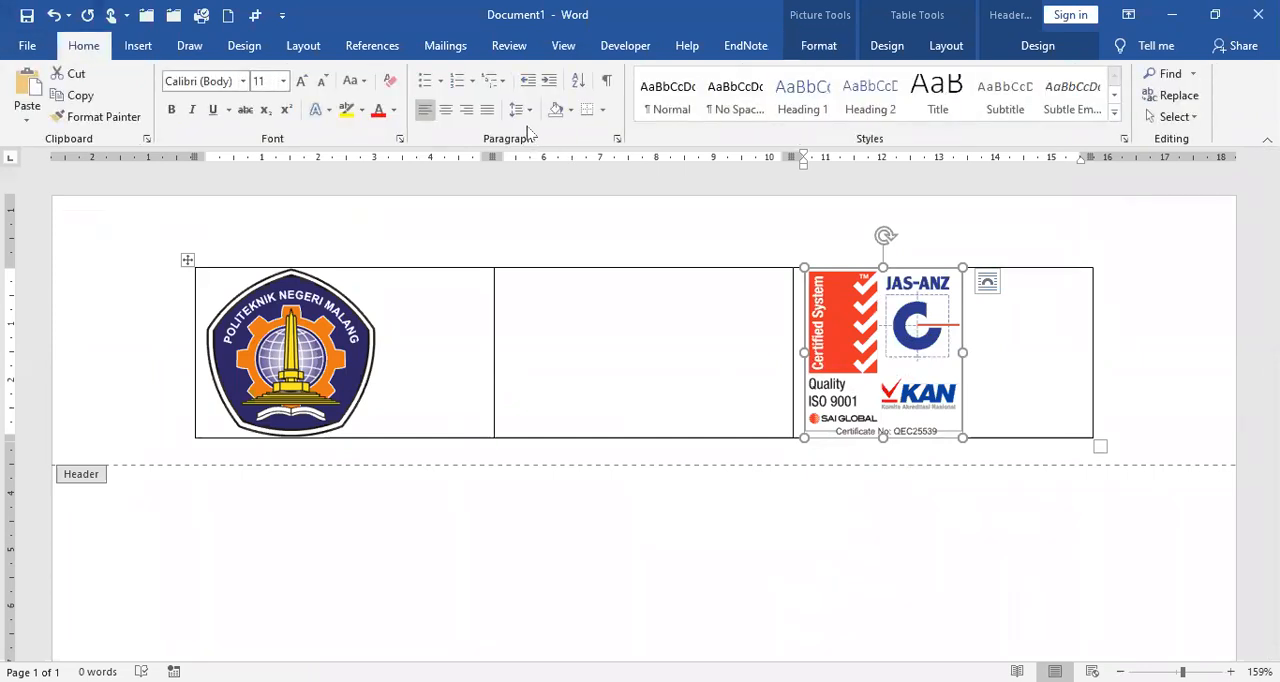
click(467, 110)
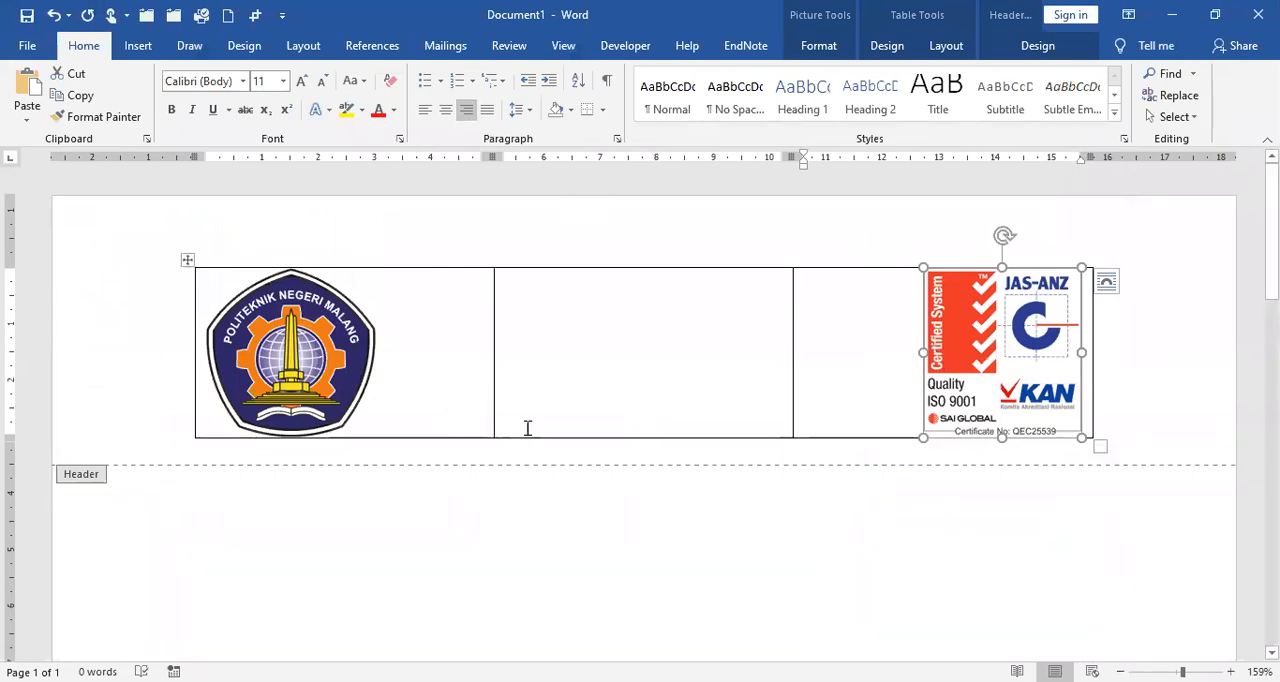
Step: Widen the header table by moving its left and right outer borders about 2 cm outward toward the page edges
click(634, 328)
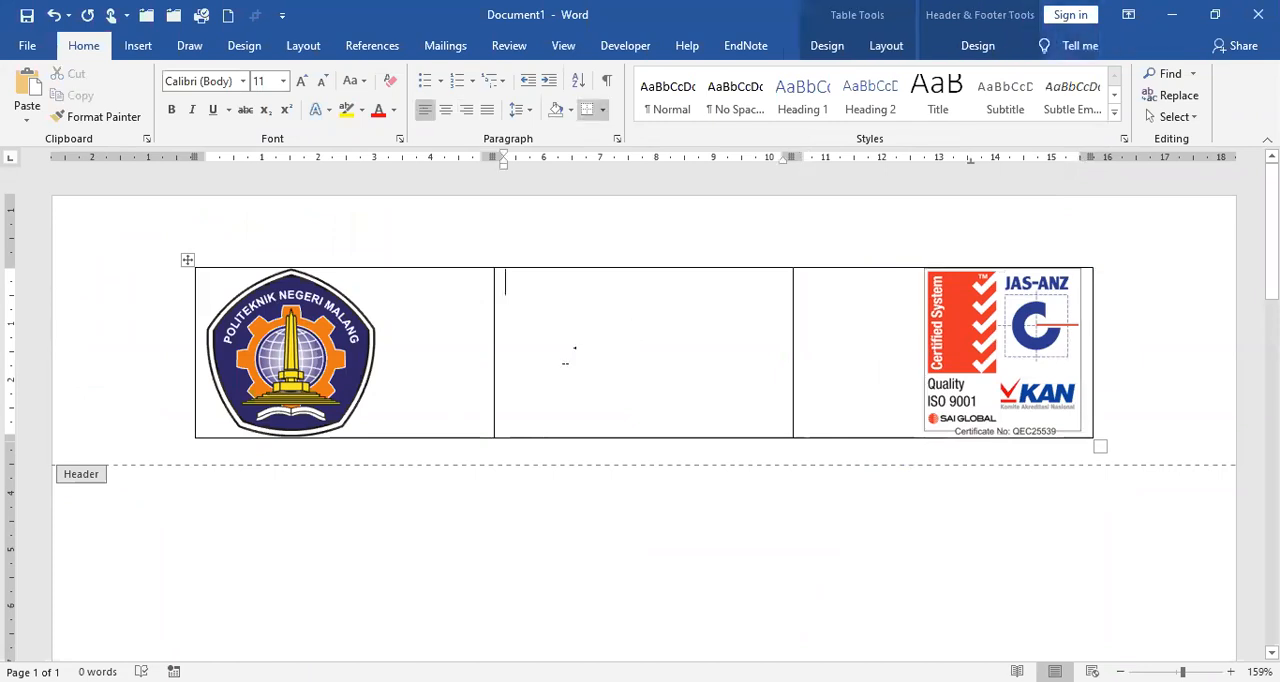
click(188, 318)
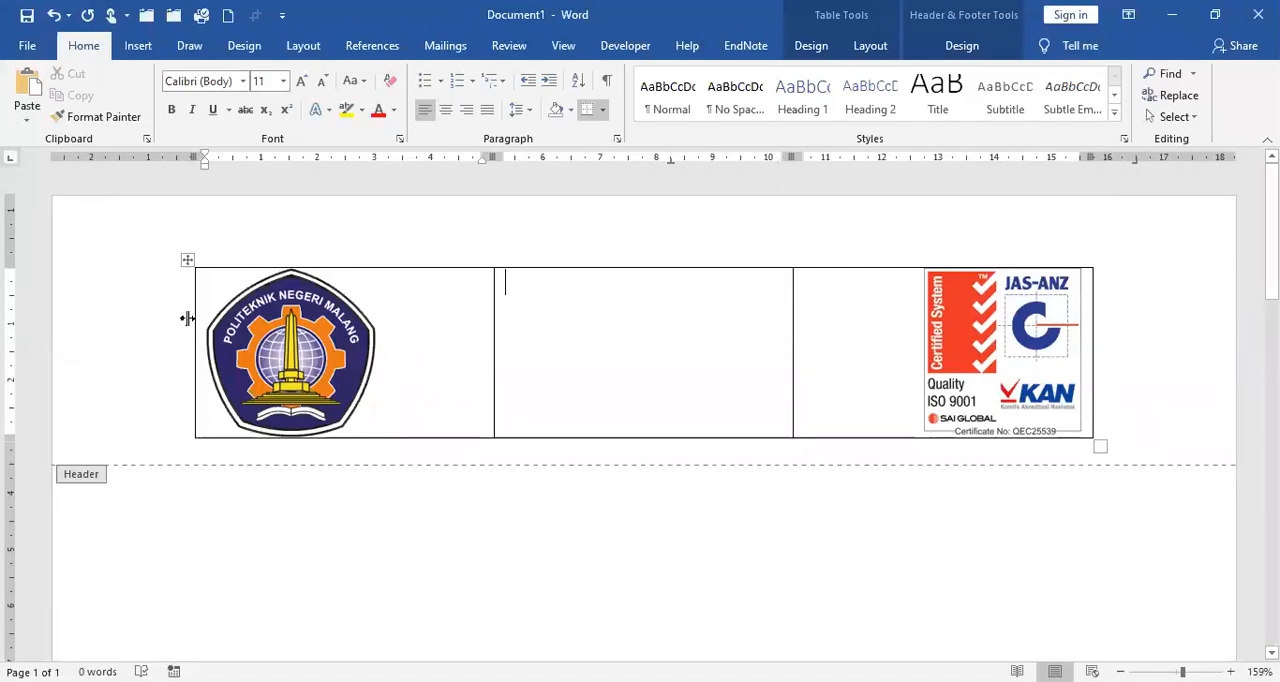
drag(188, 318, 80, 332)
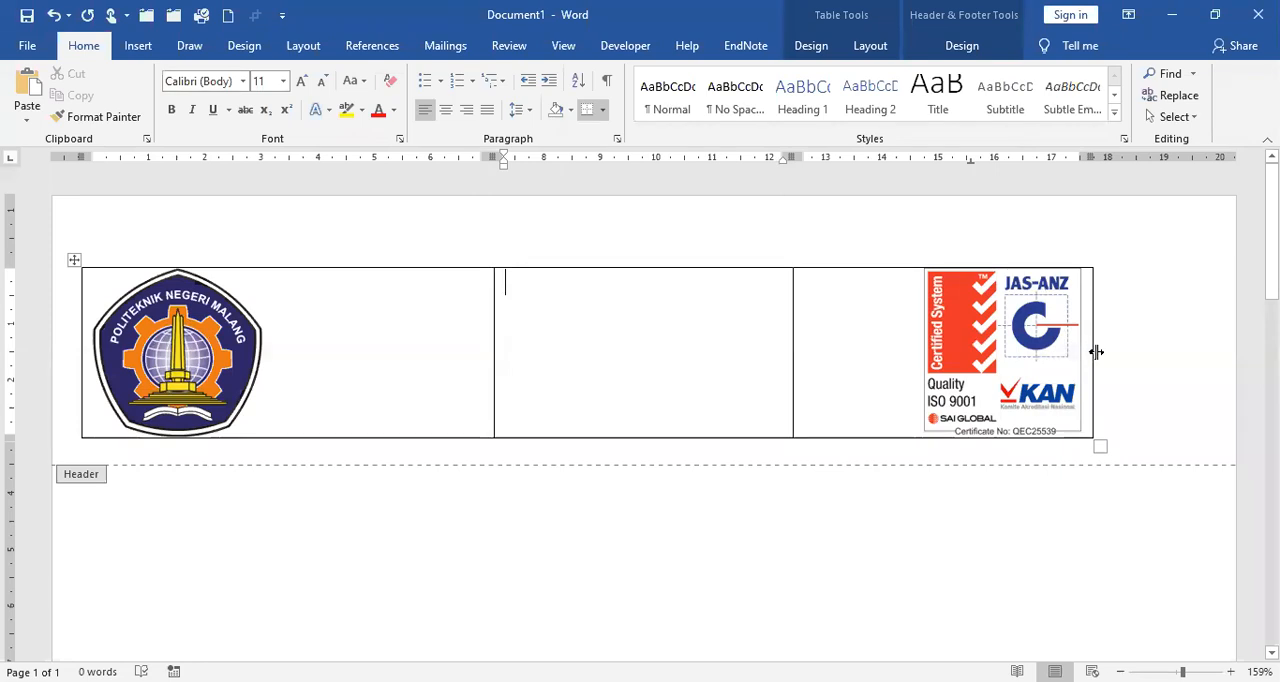
drag(1096, 351, 1210, 351)
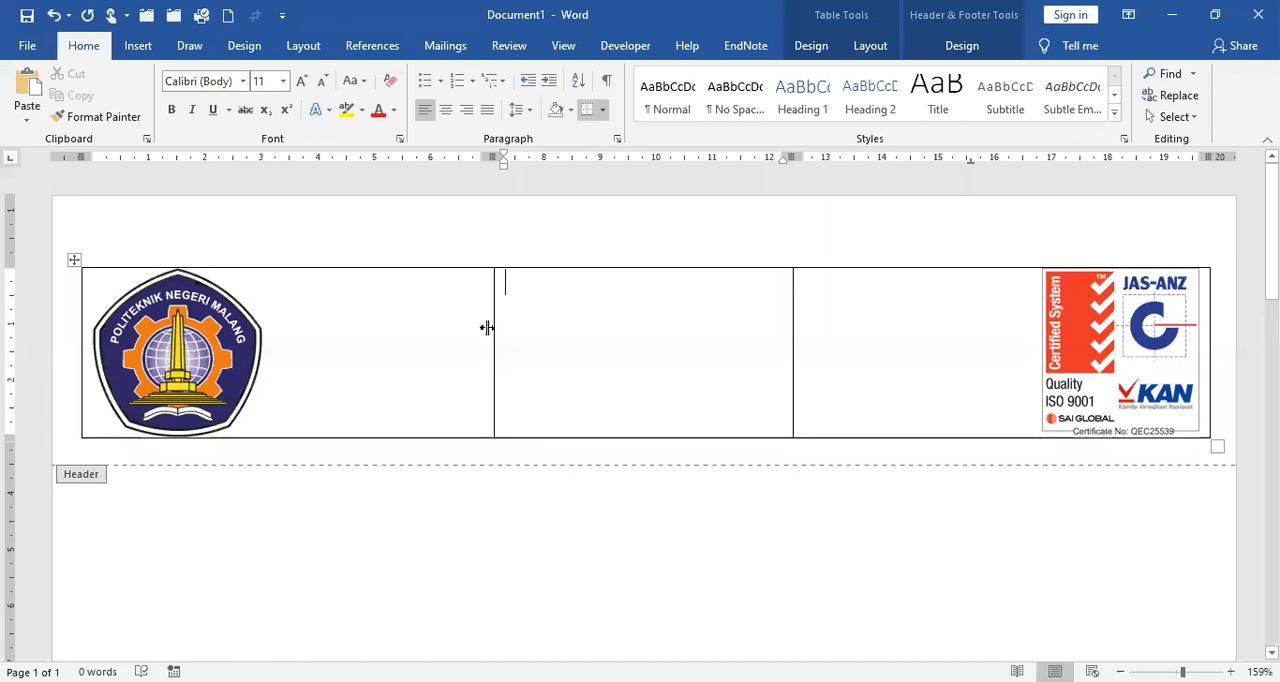
Step: Narrow the header table's first and third columns to about 3.5 cm and 3.2 cm, fitting their logos and widening the middle column
drag(487, 327, 278, 348)
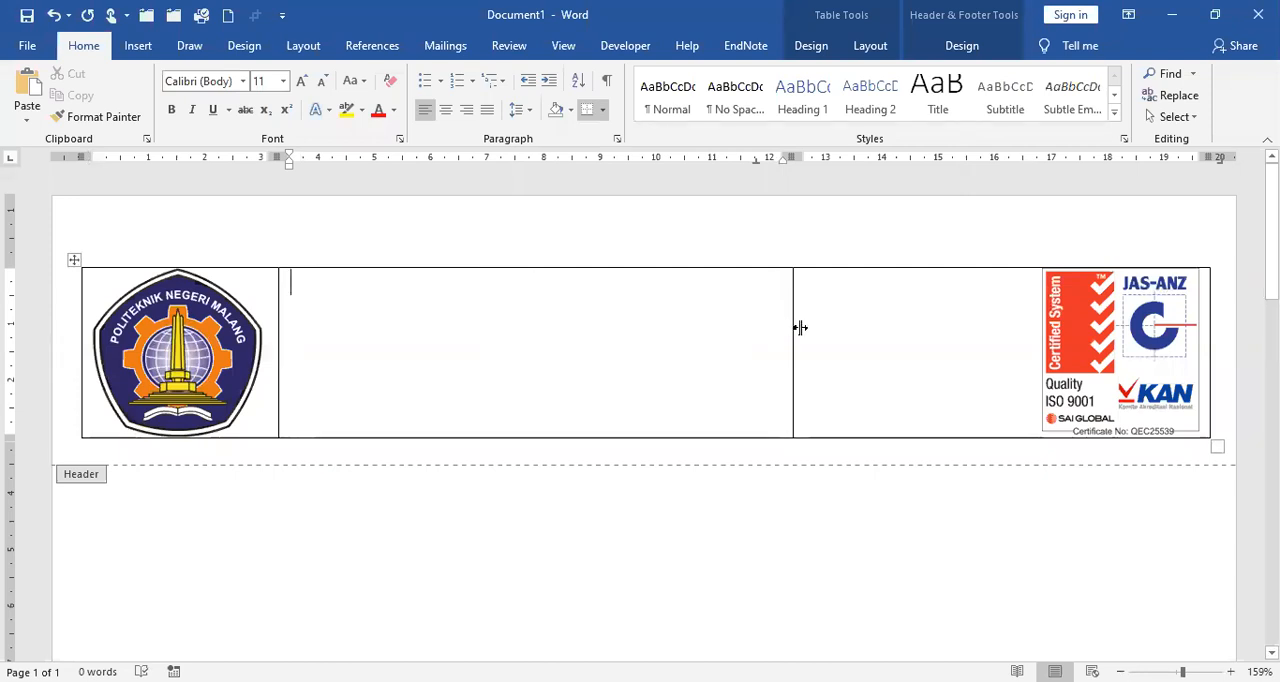
double_click(800, 327)
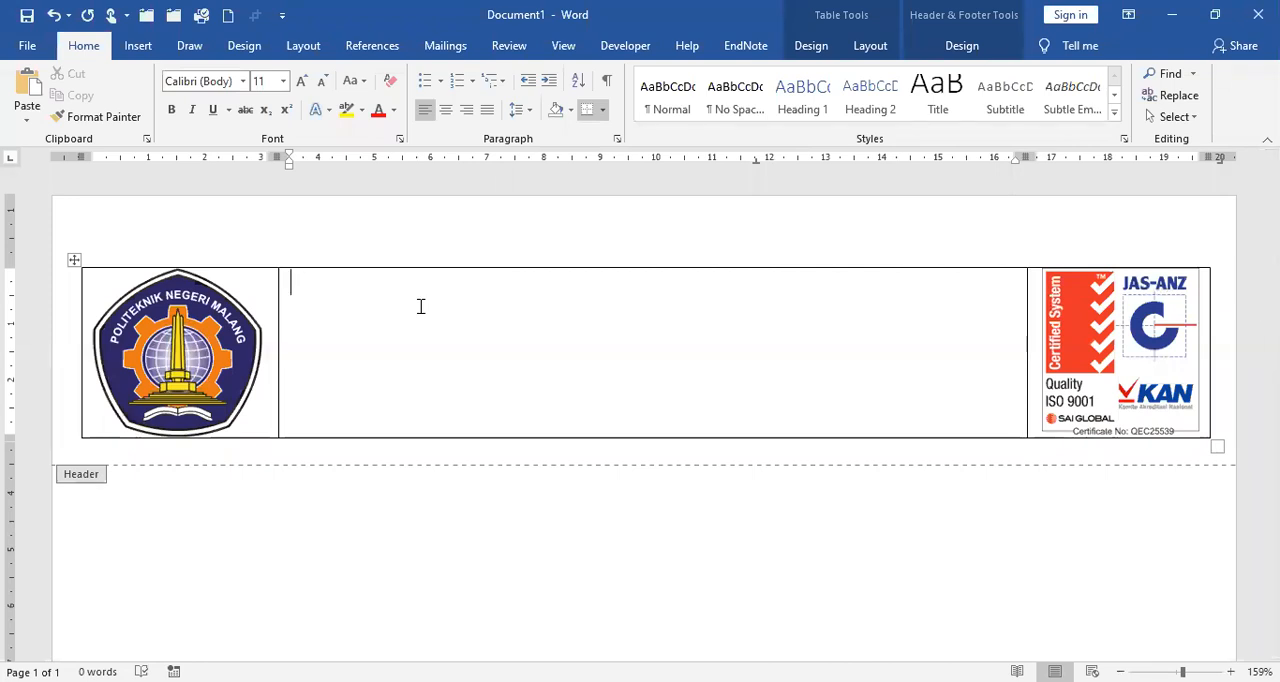
Step: Enter KEMENTERIAN PENDIDIKAN DAN KEBUDAYAAN as the first line of the header table's middle cell
text(KEMENTER)
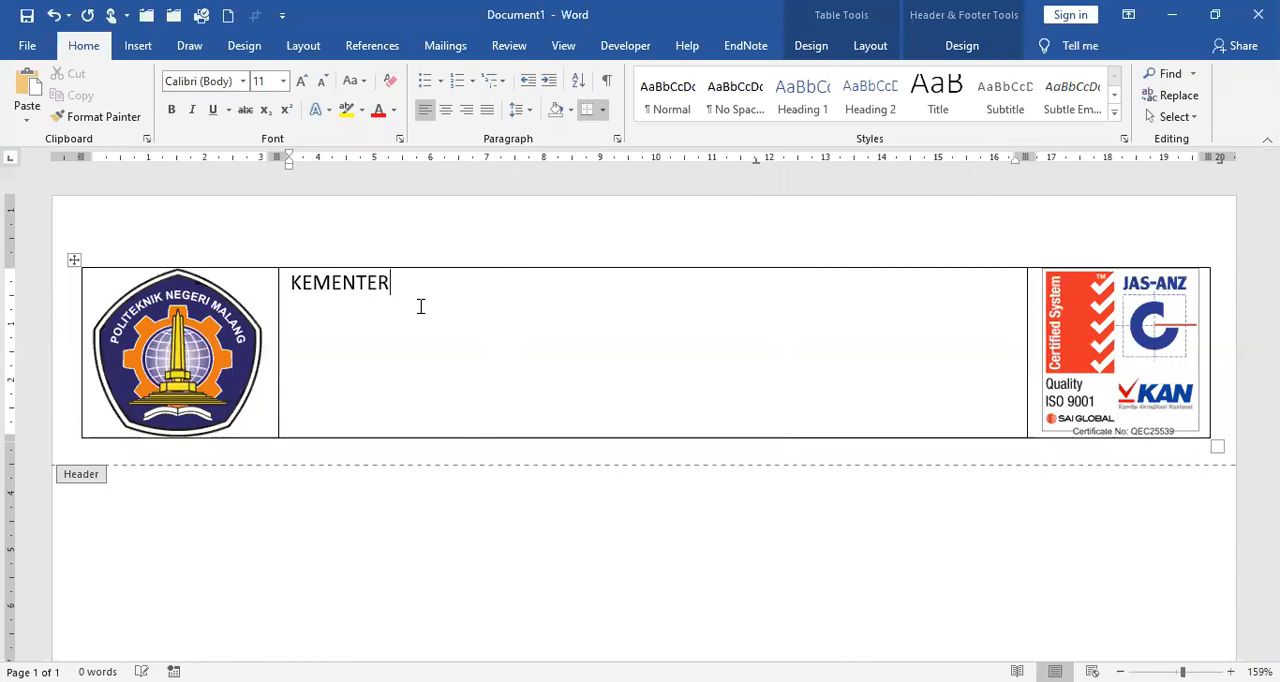
text(IAN PENDID)
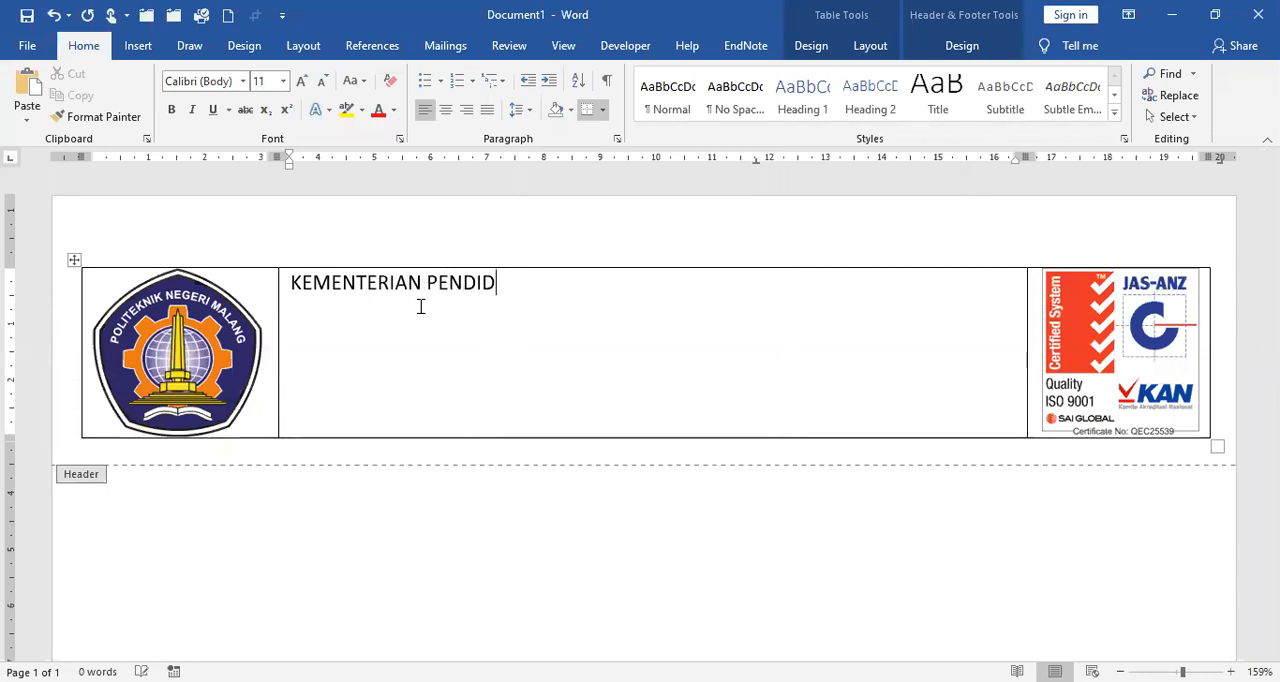
text(IKAN DAN K)
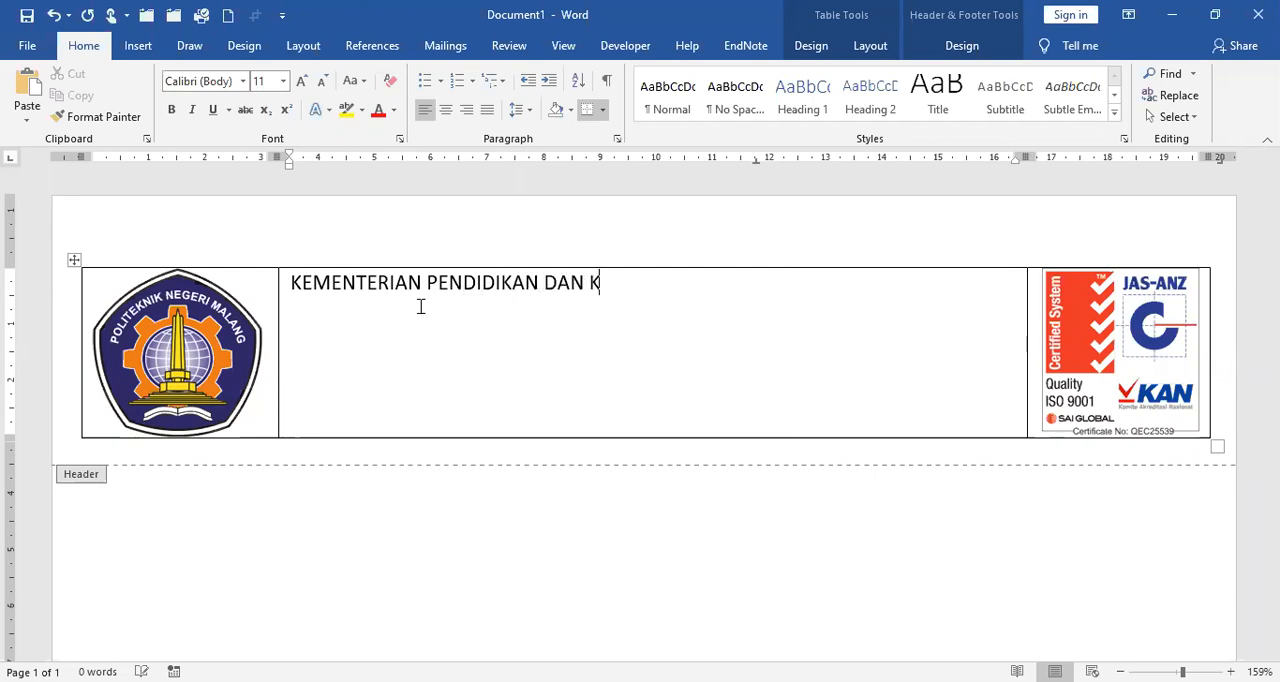
text(EBUDAYAAN)
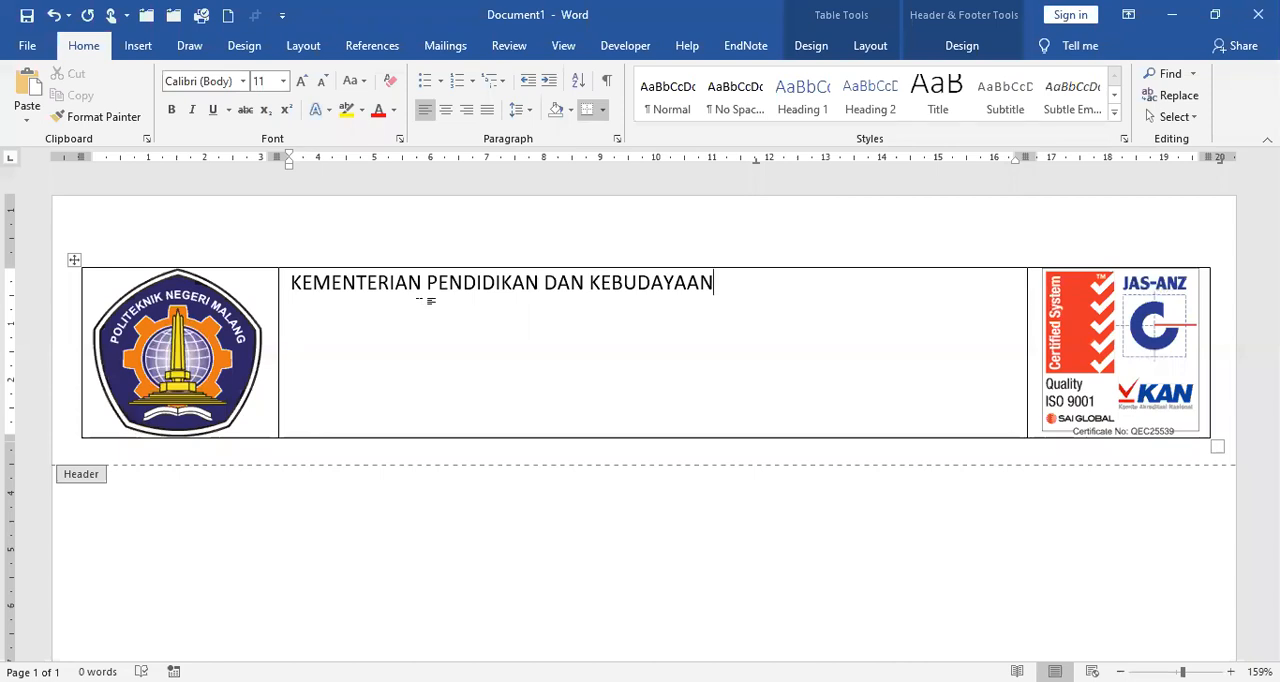
key(Return)
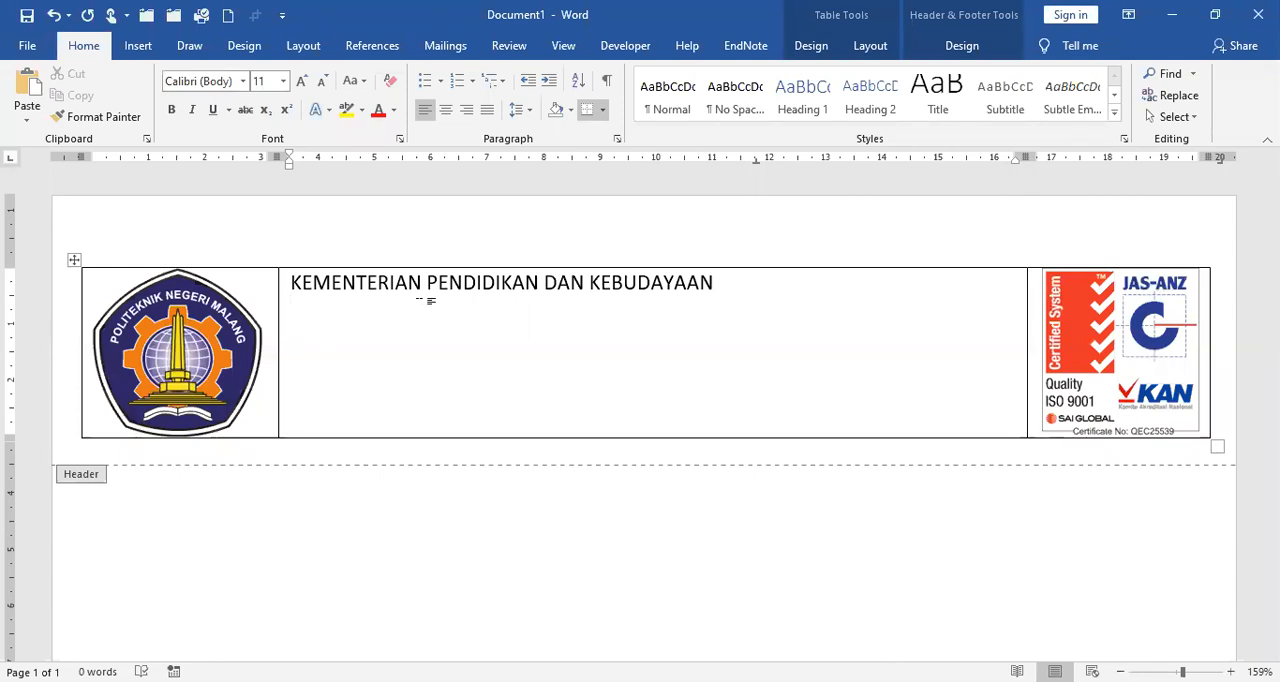
Step: Add the lines POLITEKNIK NEGERI MALANG and JURUSAN ADMINISTRASI NIAGA below the ministry name in the middle cell
text(POLITEKNIK NEGERI MALANG)
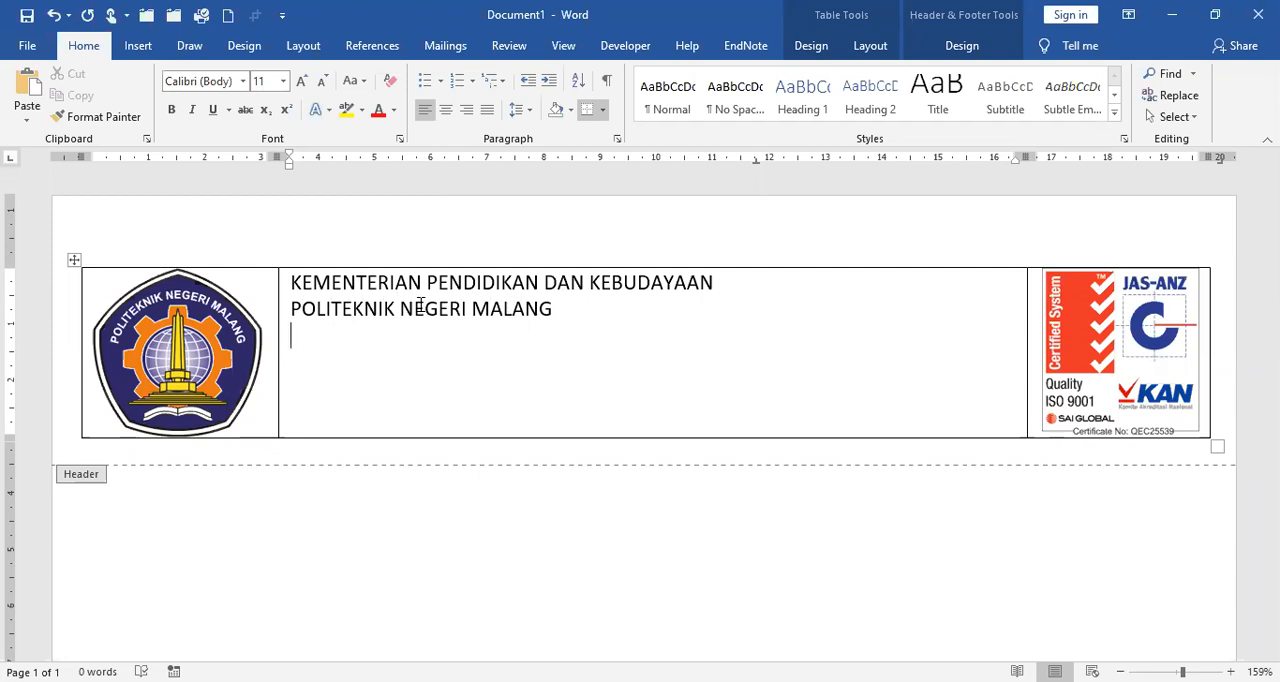
text(JURUSAN)
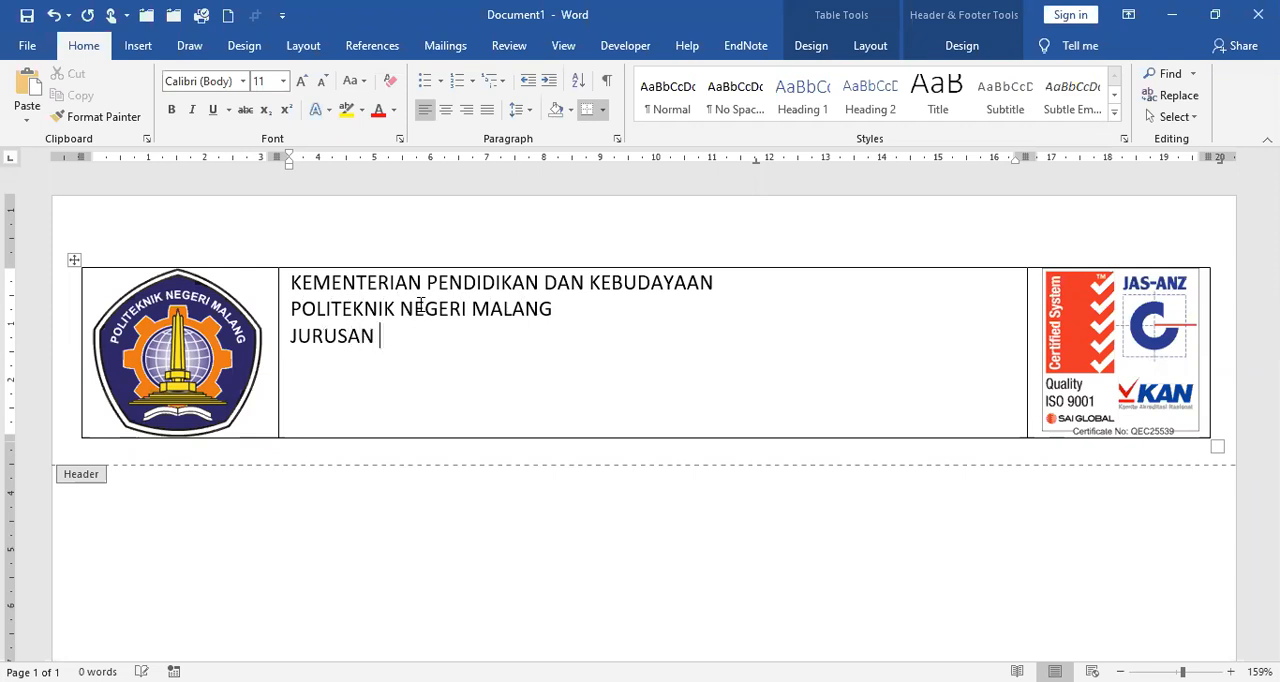
text(ADMINISTRASI NIAGA)
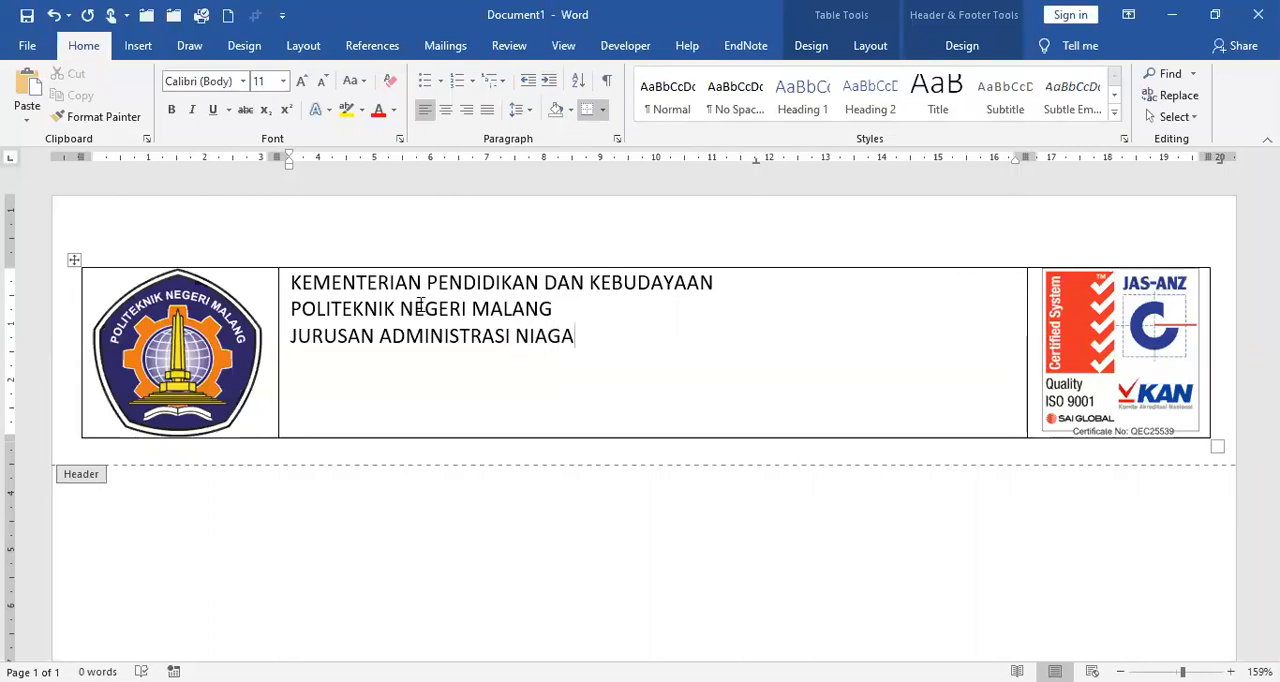
Step: Add the institution's street address, city and postal code on a new line below the department name
key(Return)
text(Jalan Soe)
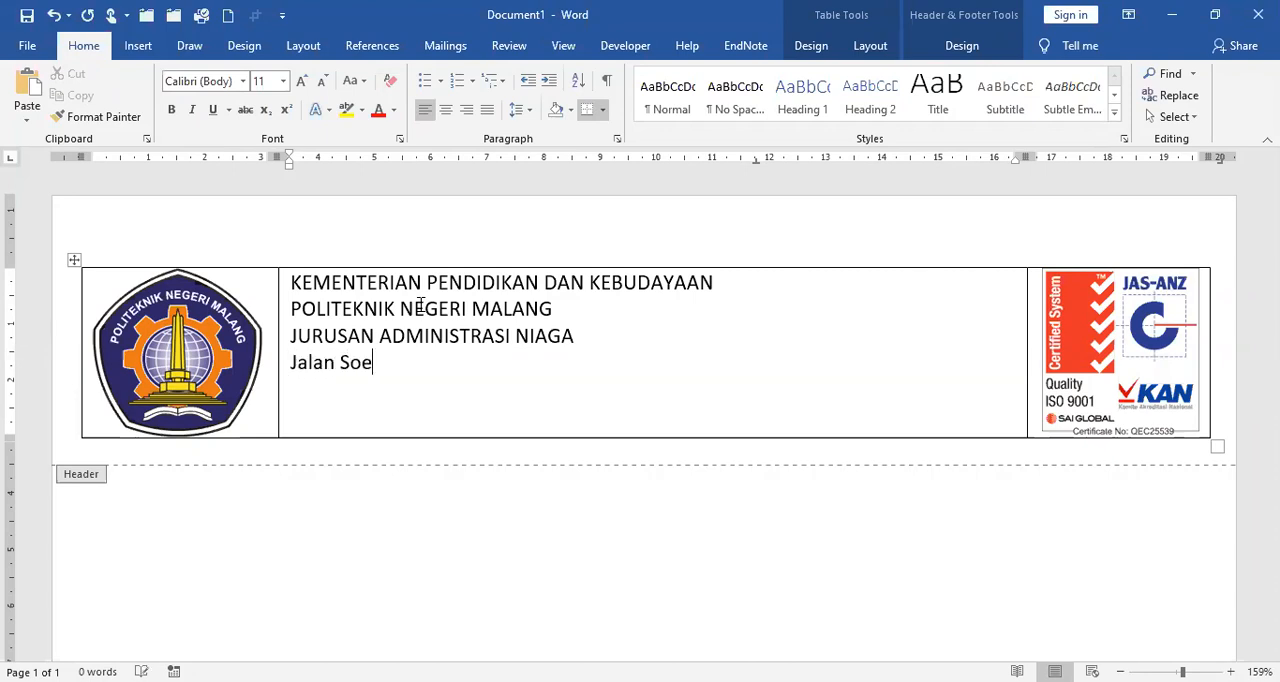
text(karno-)
key(BackSpace)
text(Hatta )
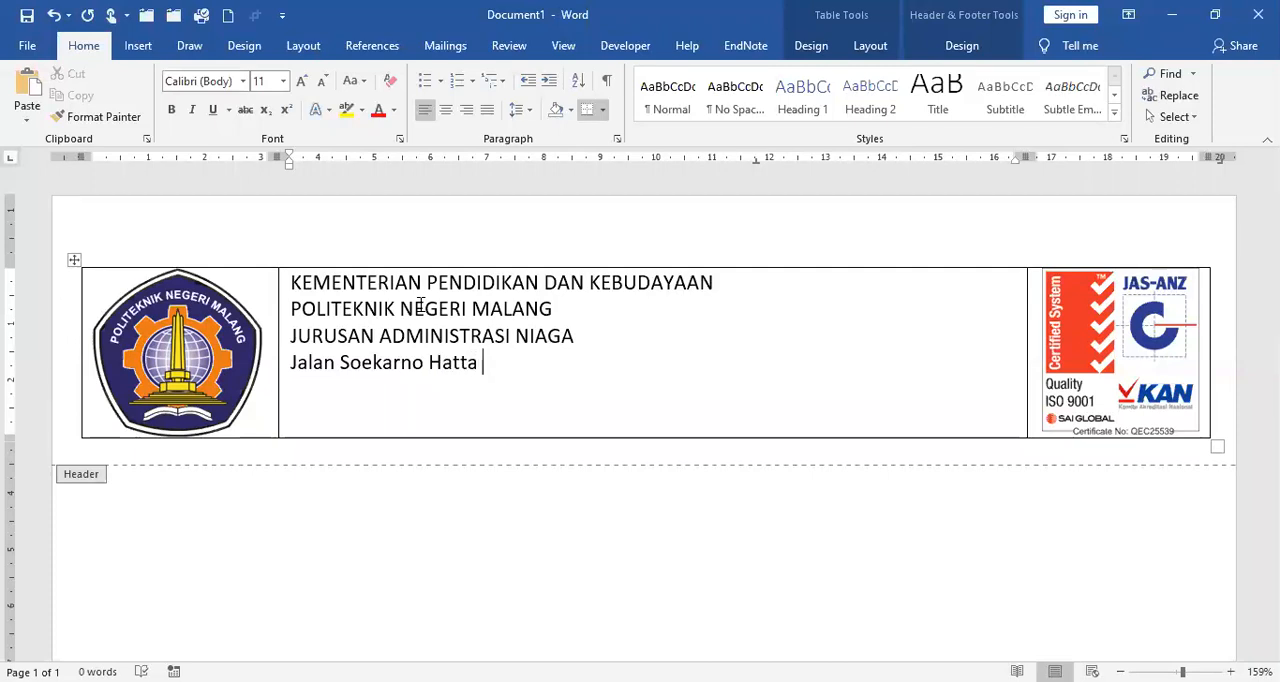
text(9 Malang 65141 )
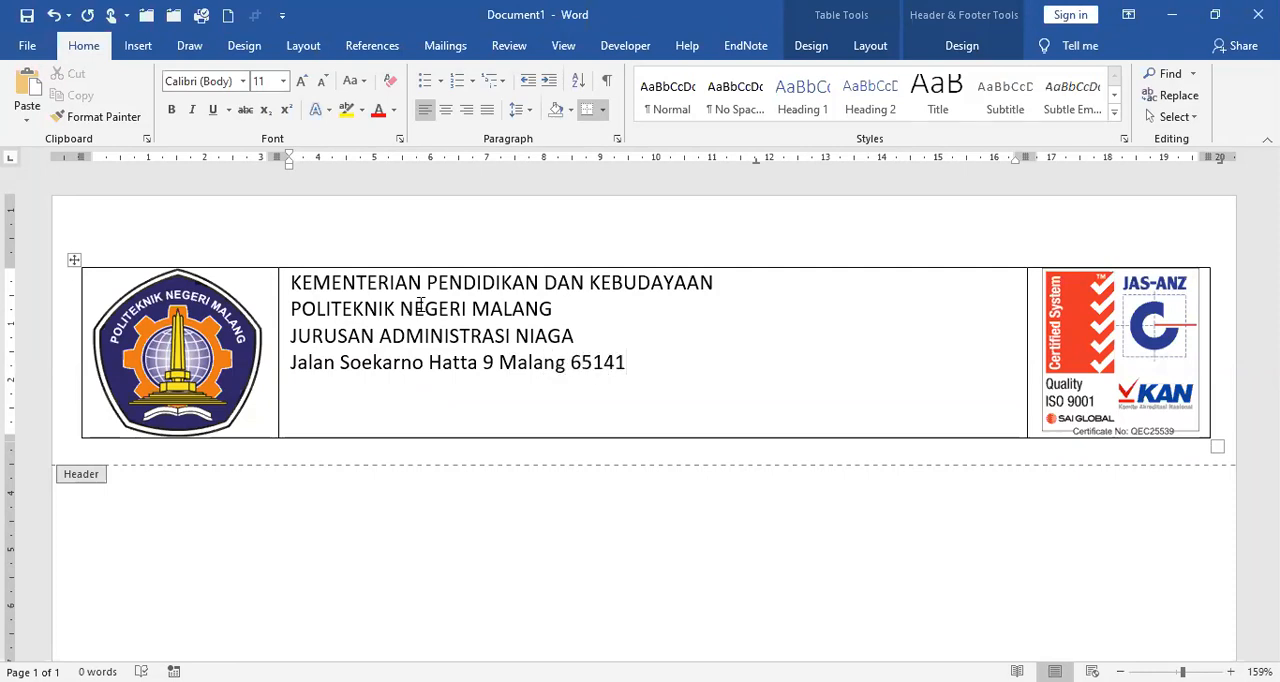
text(Telepon ()
Step: Add a new line starting with Telepon, followed by the institution's area code and two phone numbers separated by a slash
text(034)
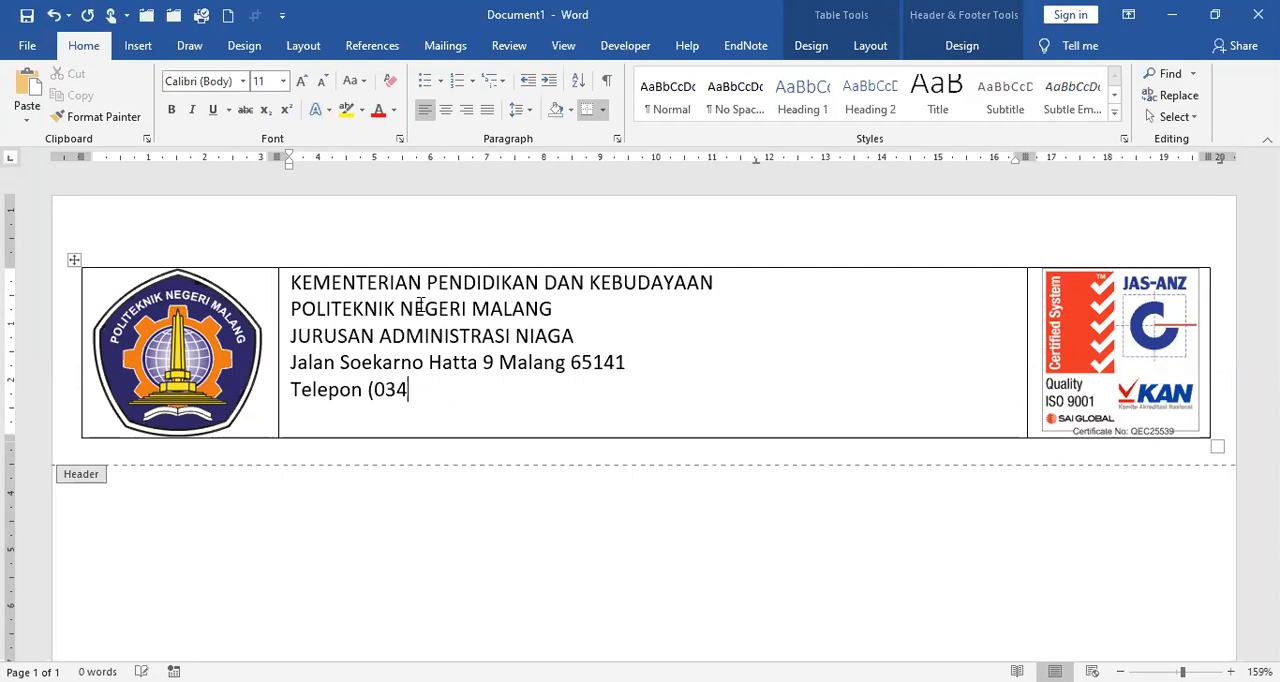
text(1) 404424/)
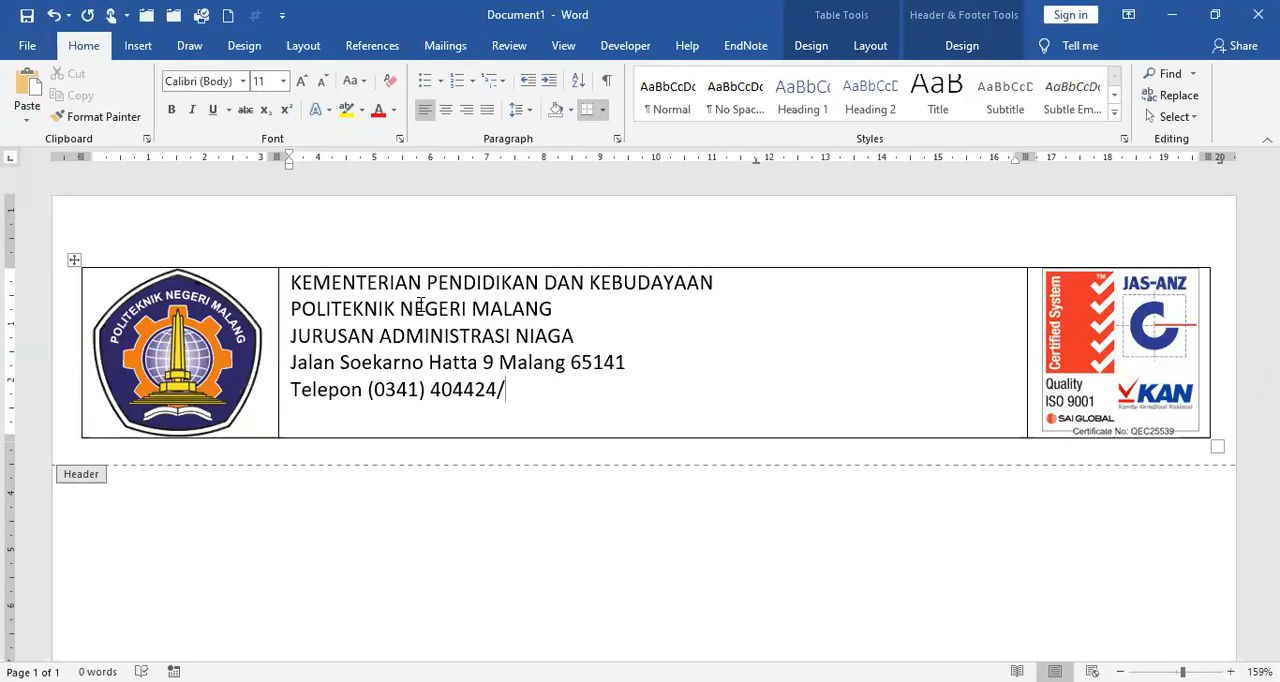
text(404425 )
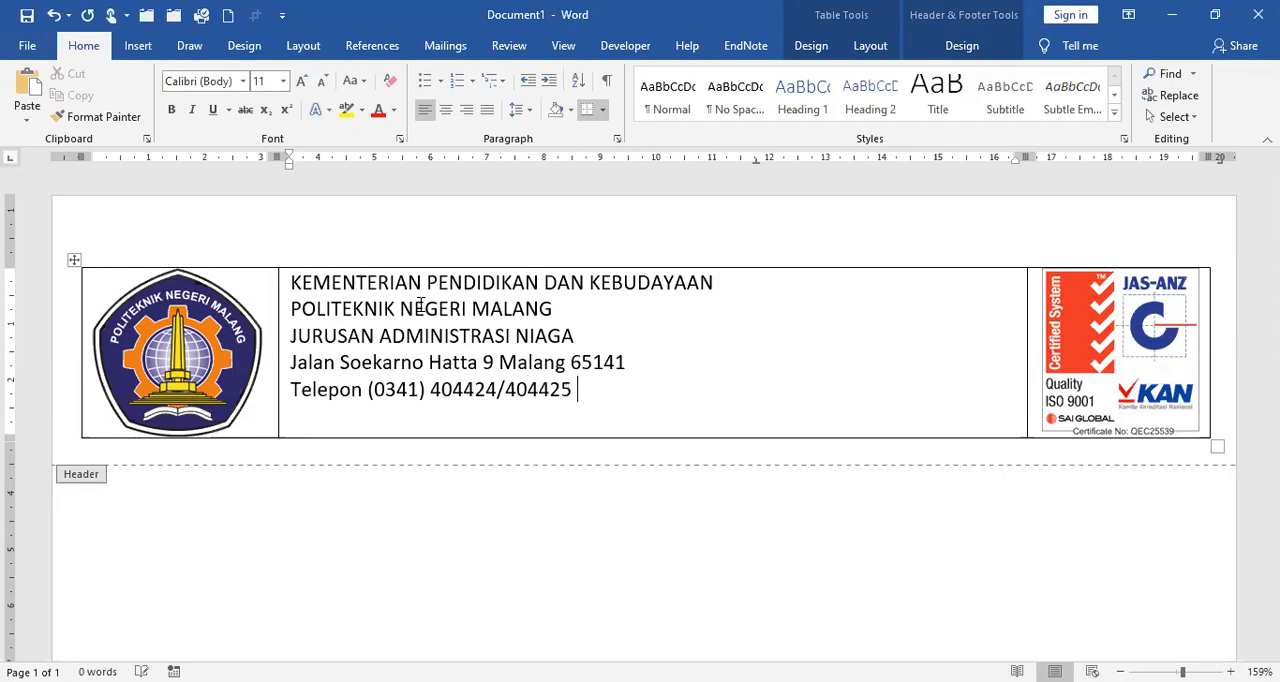
text(Fak)
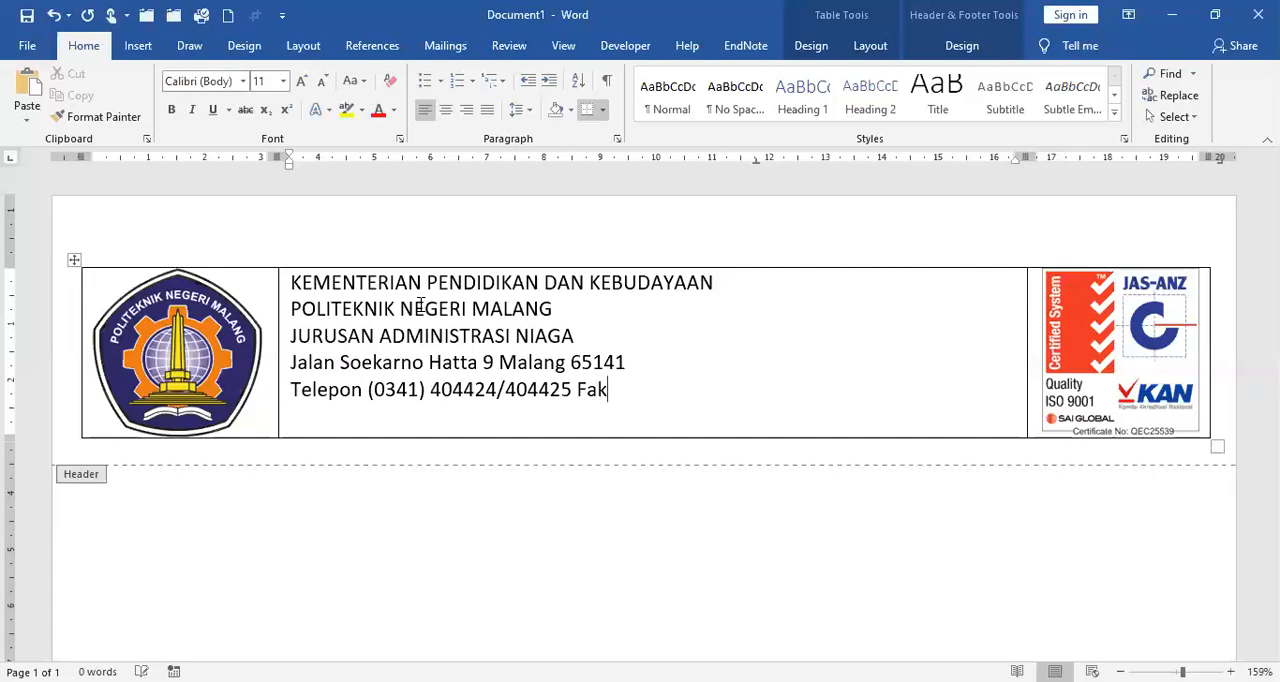
text(simili (0)
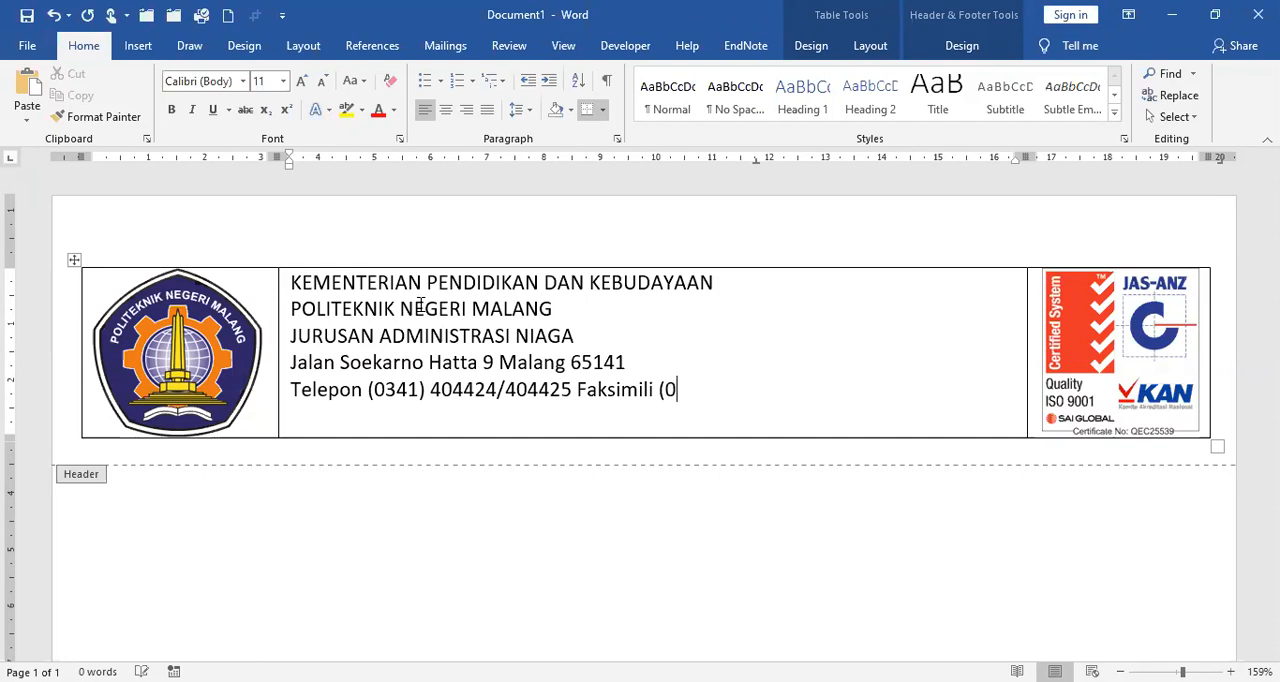
text(341) 404420)
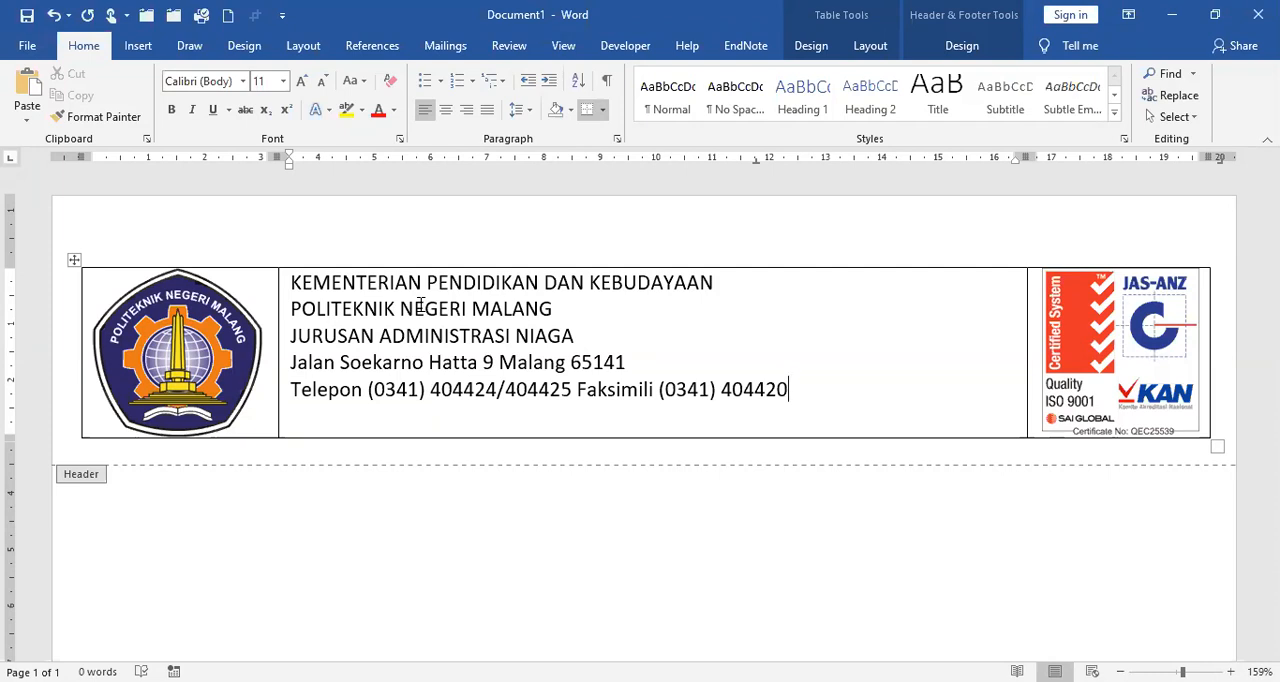
key(Return)
text(http://www.)
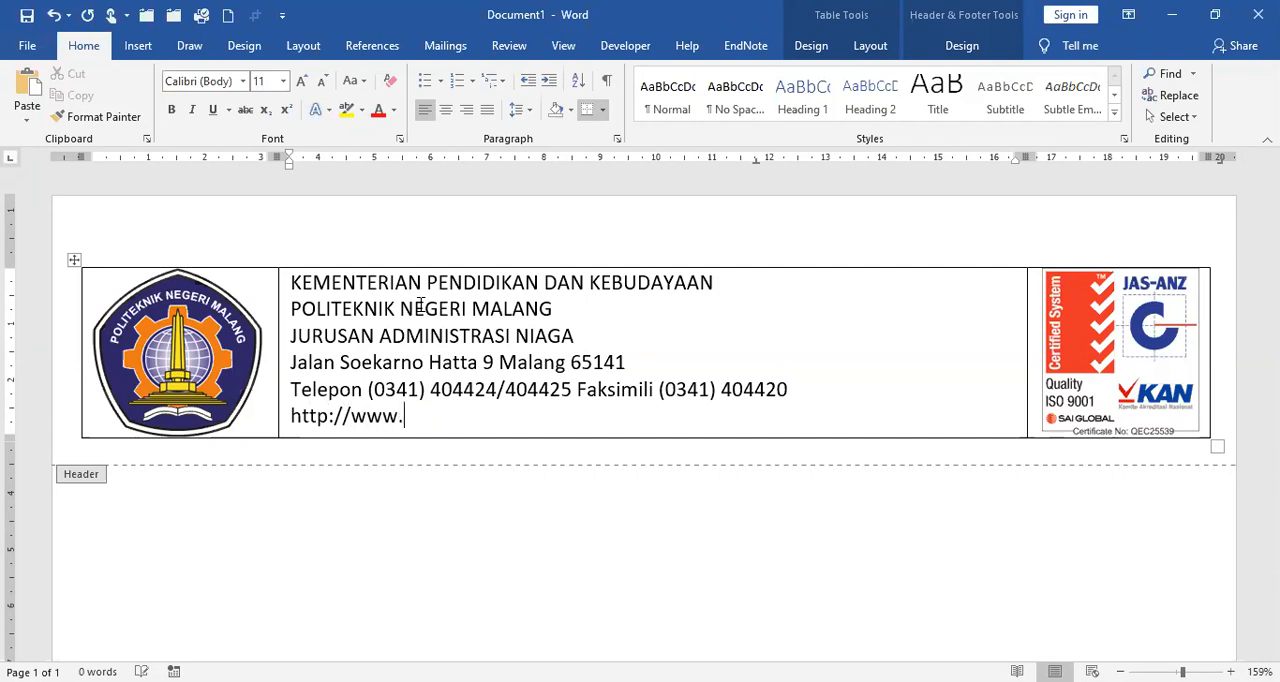
text(polinema)
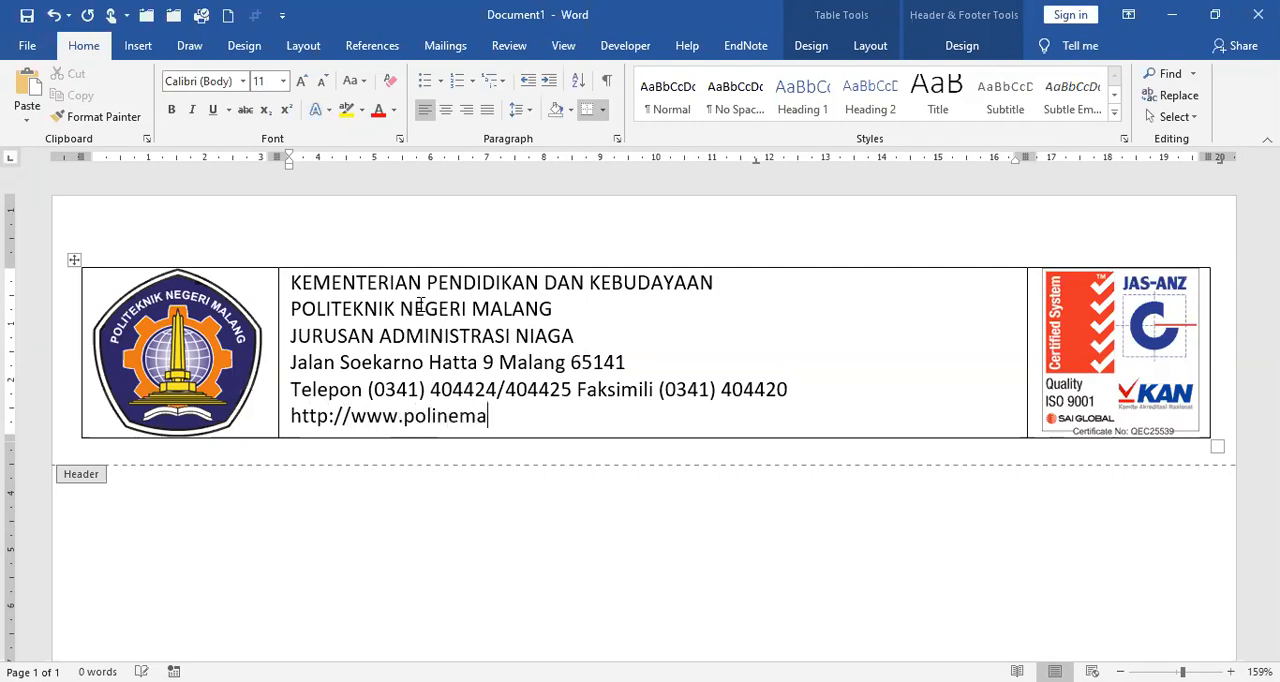
text(.ac.id)
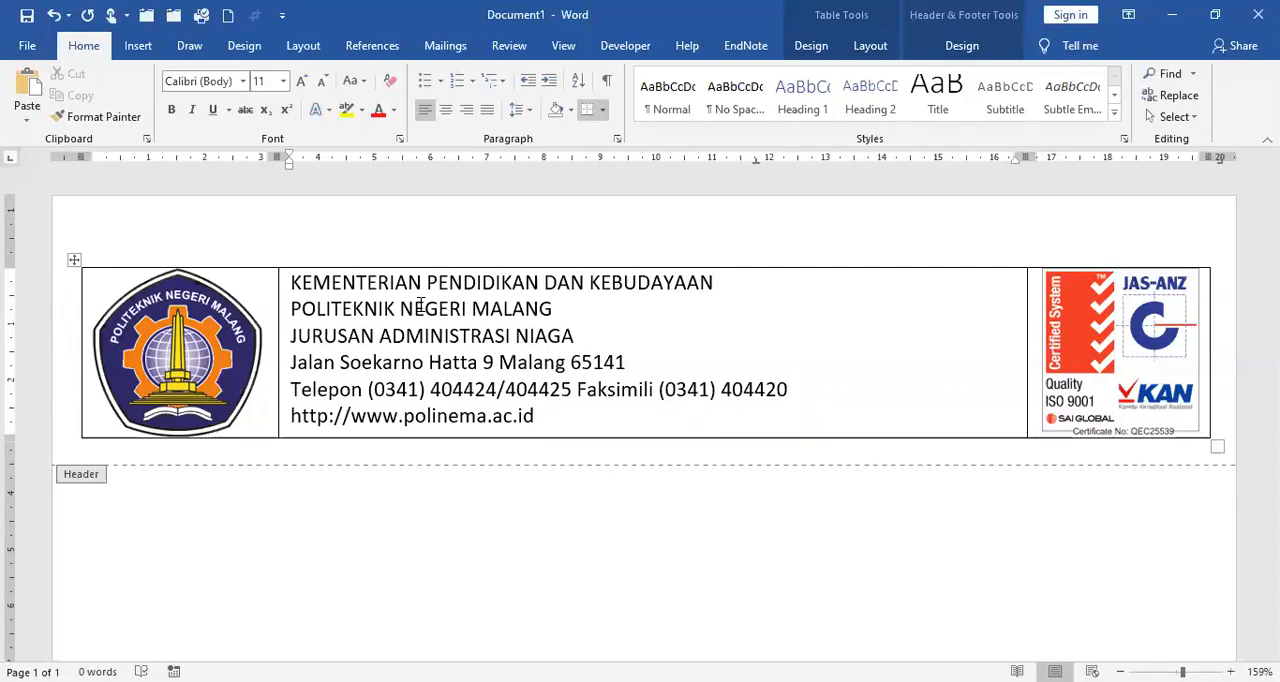
key(Return)
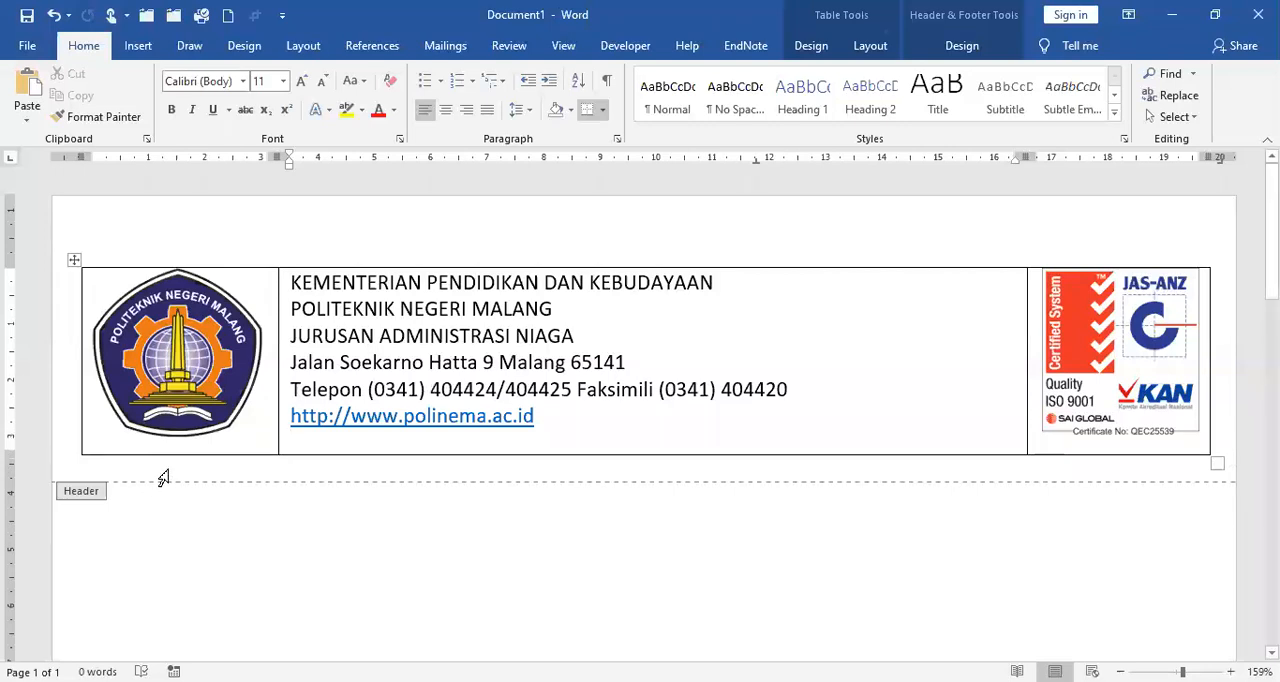
Step: Remove the hyperlink from the website address in the middle cell
mouse_move(76, 460)
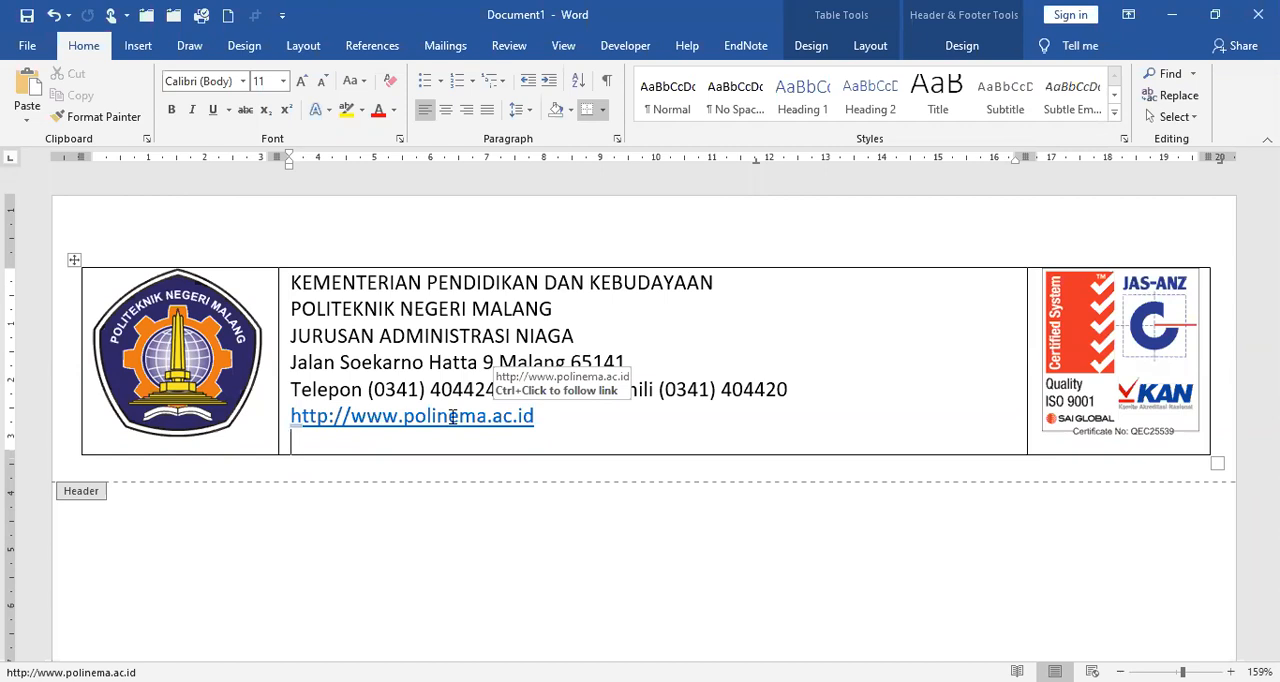
click(452, 417)
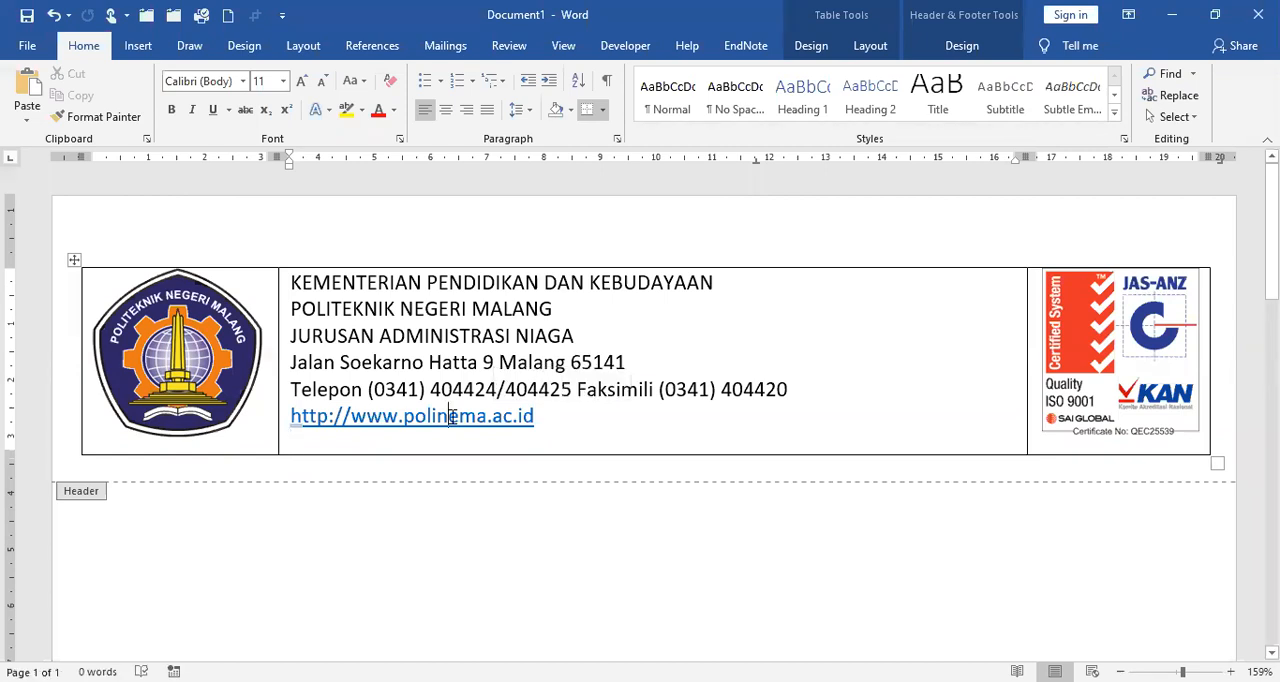
right_click(452, 417)
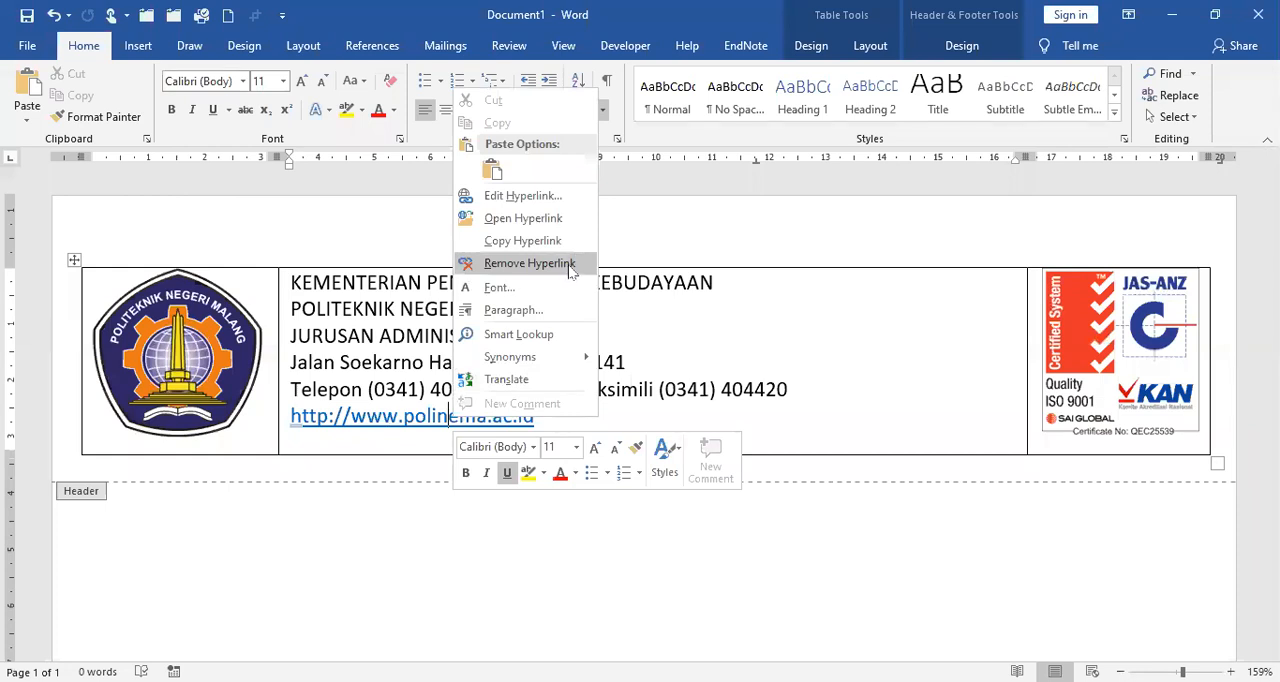
click(529, 263)
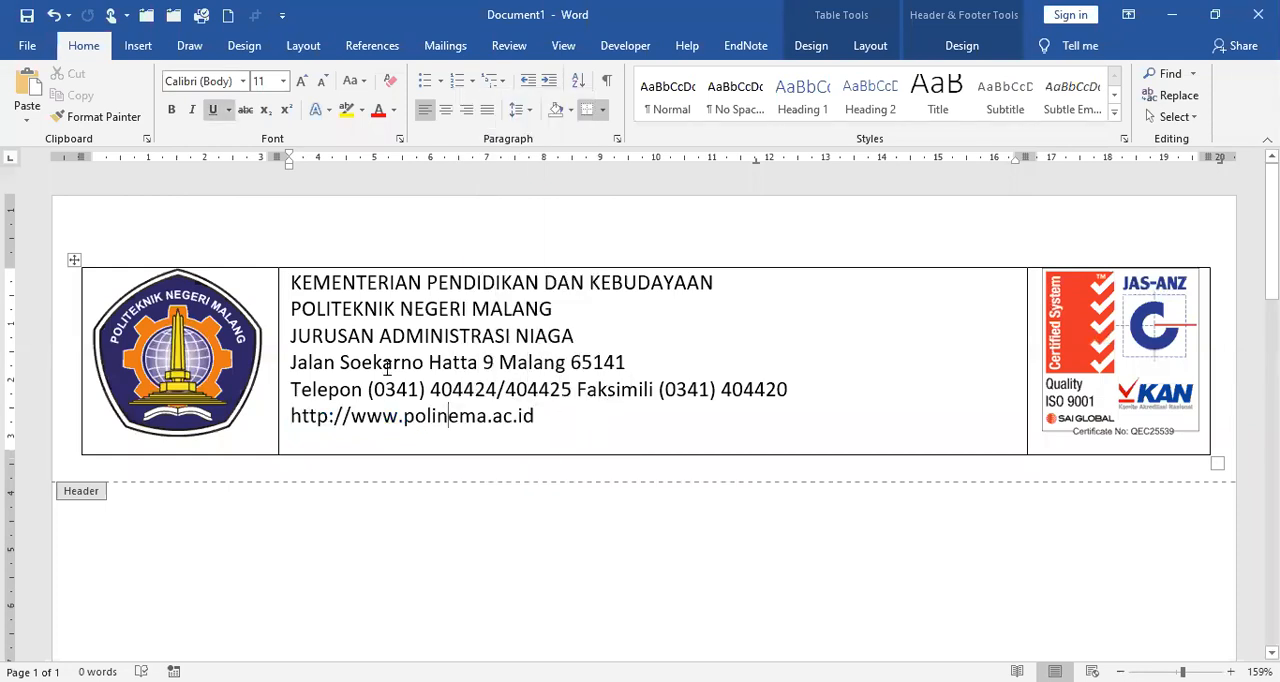
Step: Center all six text lines in the middle cell and set them in Times New Roman at size 12
drag(290, 280, 634, 431)
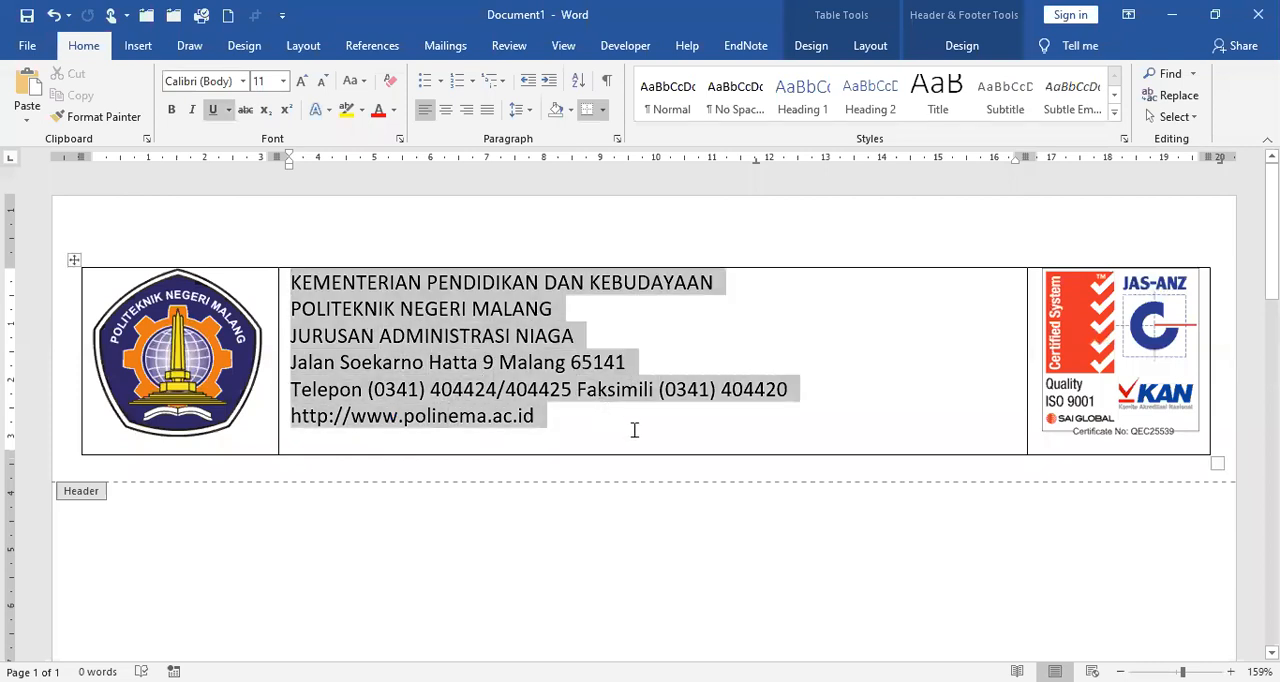
click(446, 112)
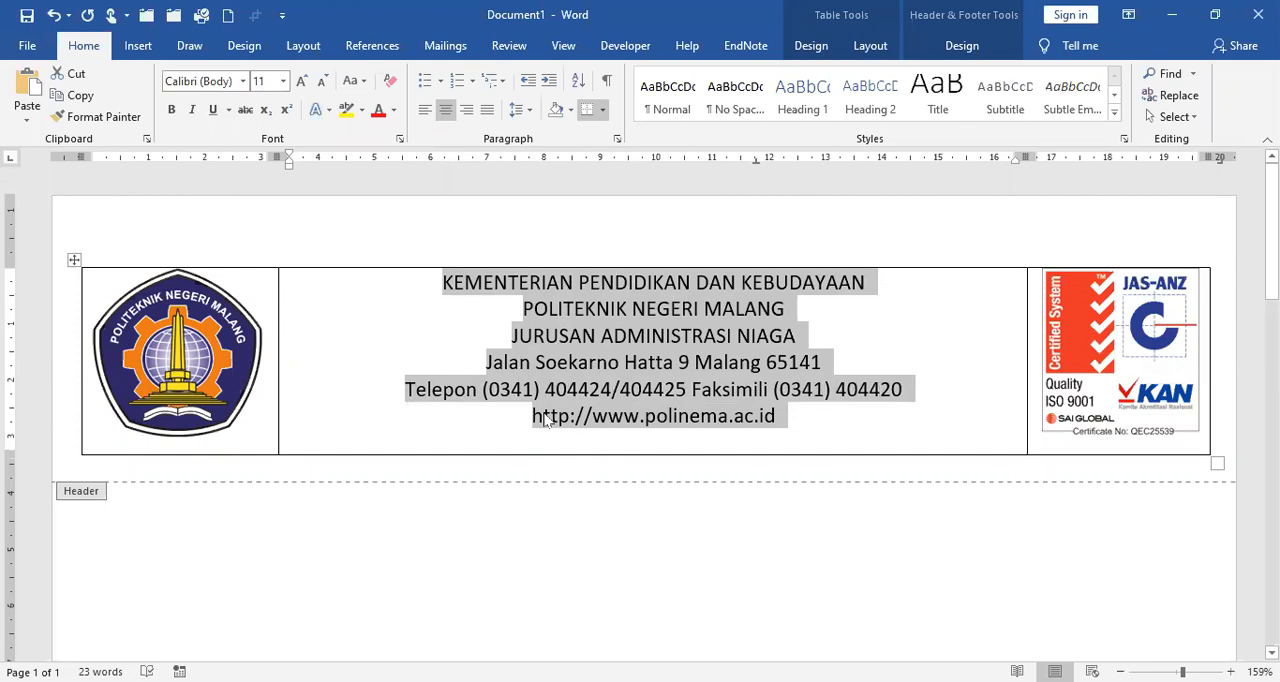
click(243, 84)
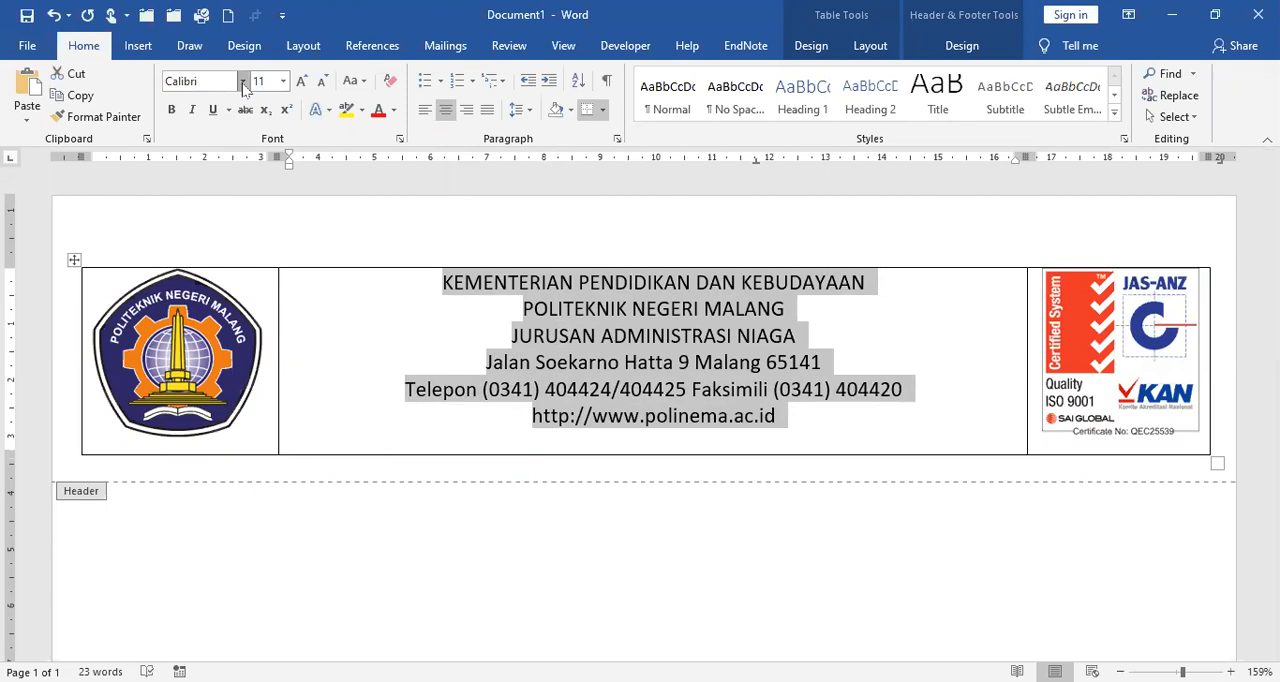
click(243, 84)
click(240, 187)
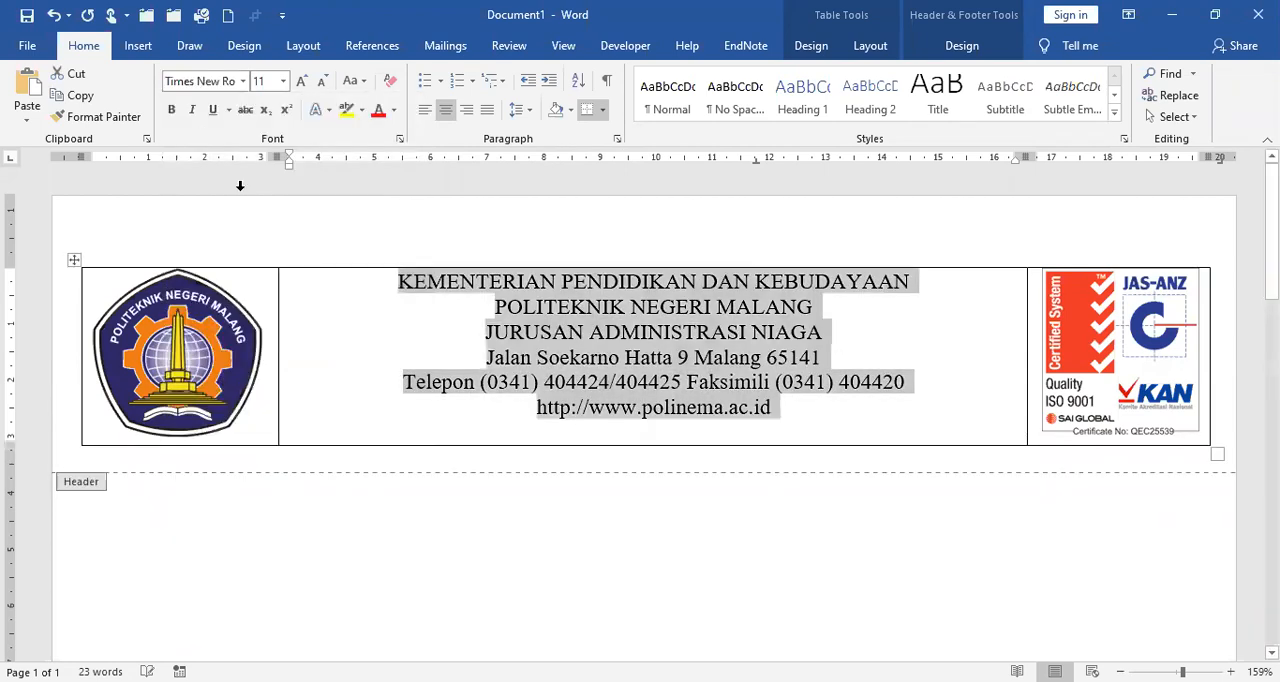
click(300, 84)
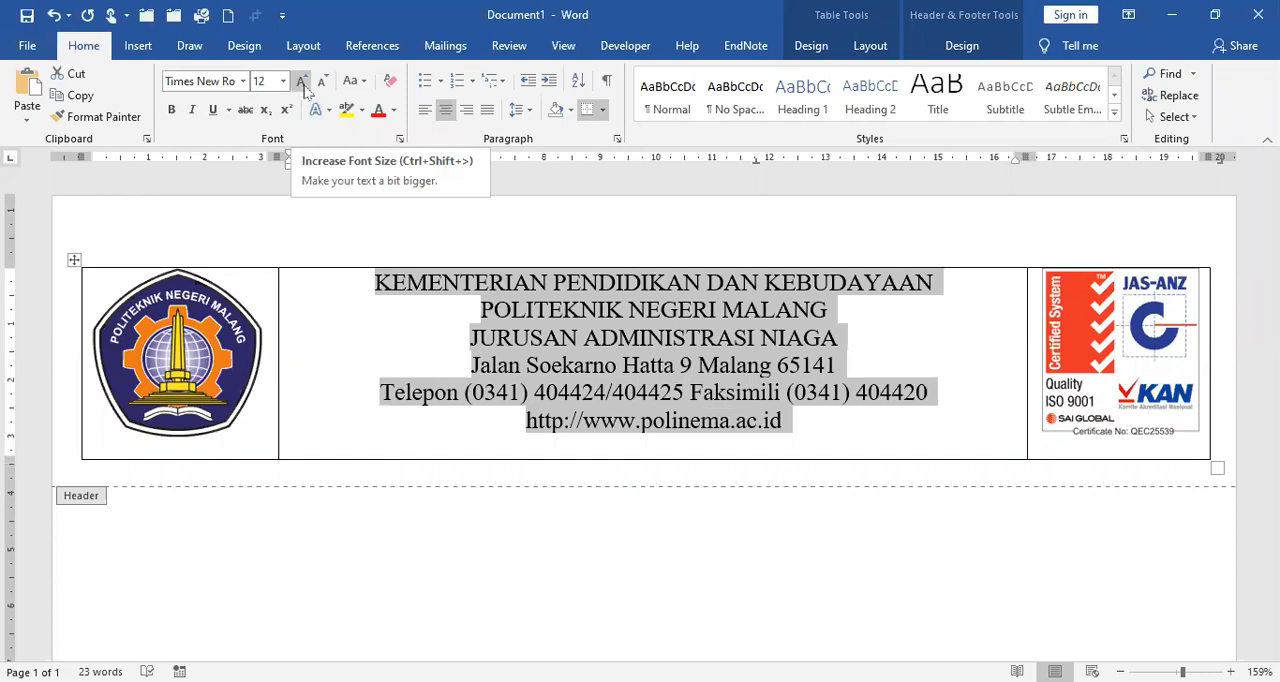
Step: Set the POLITEKNIK NEGERI MALANG and JURUSAN ADMINISTRASI NIAGA lines to font size 14
click(530, 338)
drag(480, 307, 822, 328)
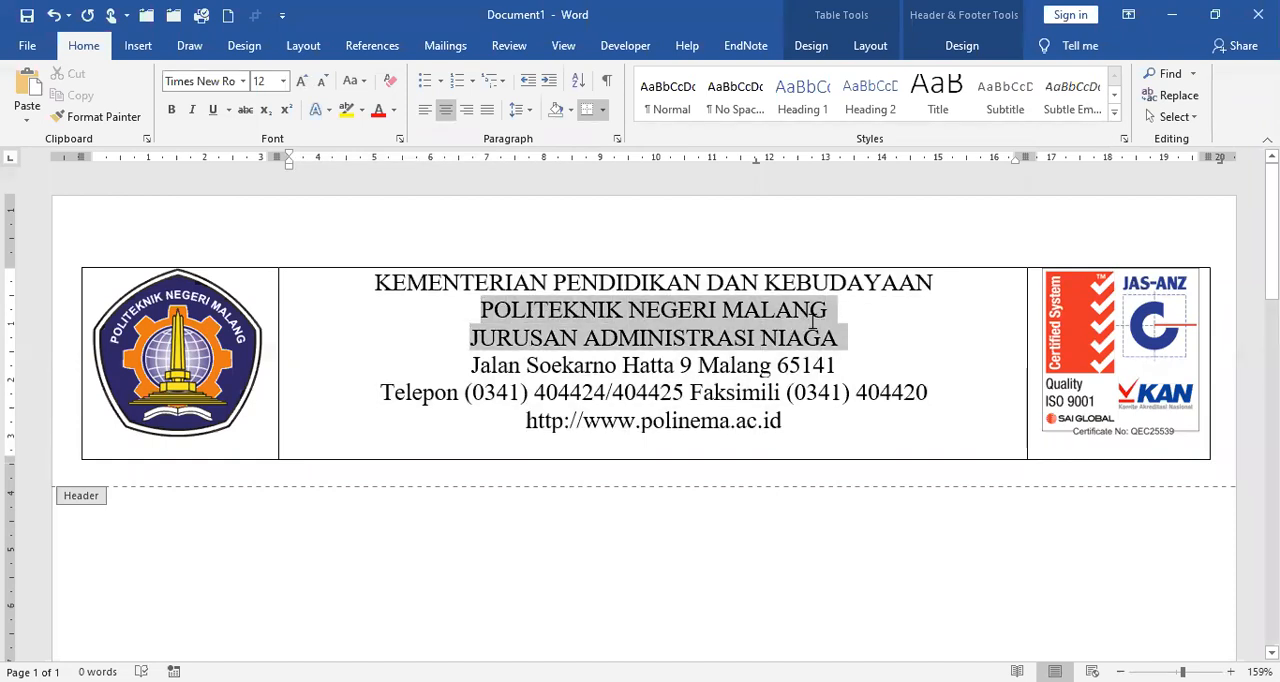
click(308, 83)
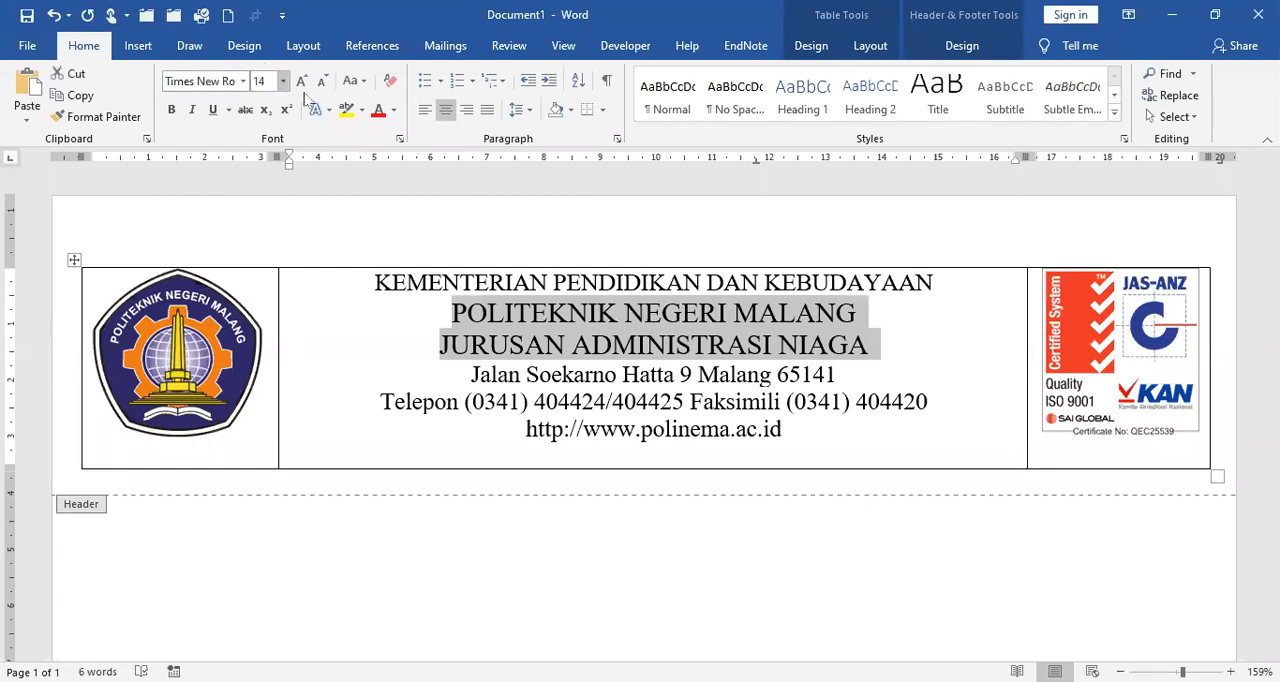
Step: Increase the KEMENTERIAN PENDIDIKAN DAN KEBUDAYAAN line to font size 16
drag(375, 282, 893, 290)
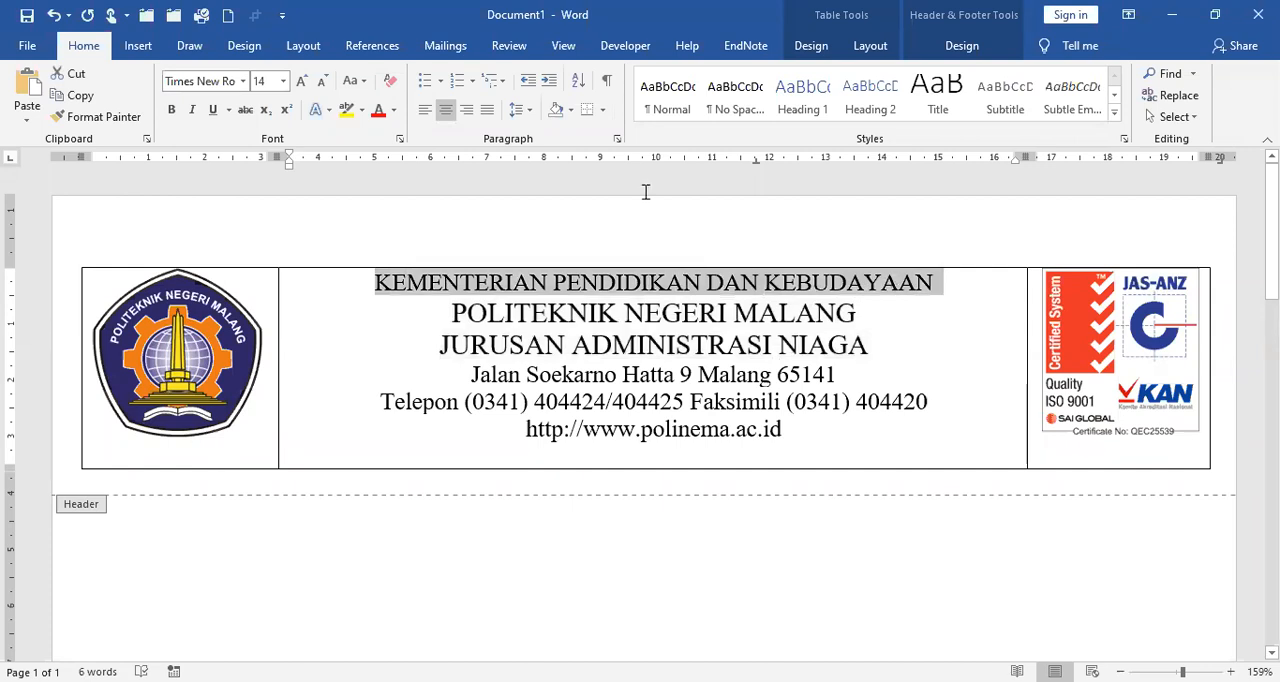
click(298, 86)
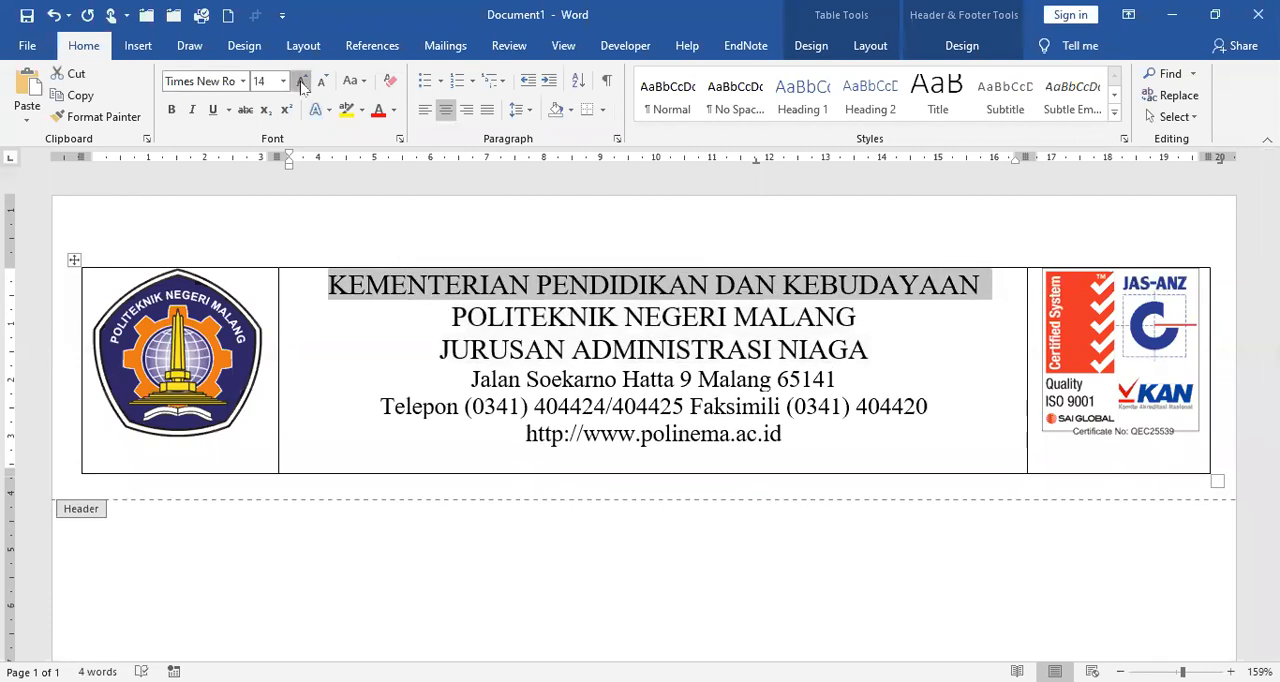
click(298, 86)
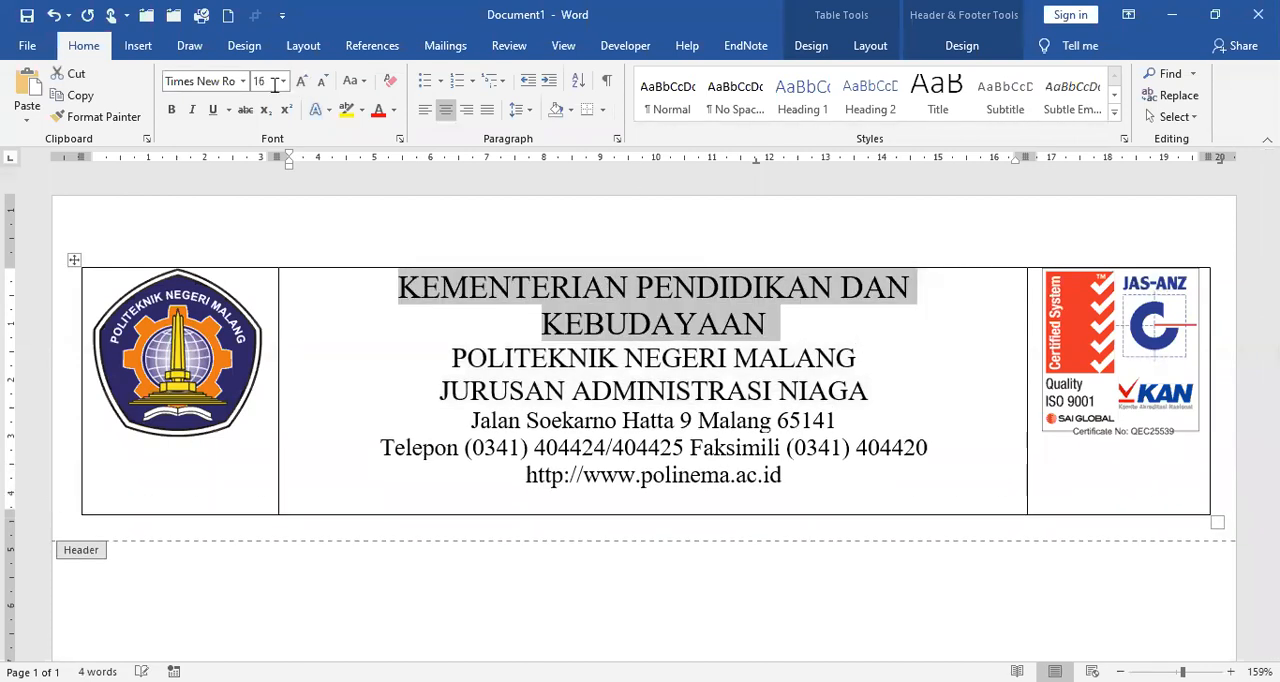
click(656, 330)
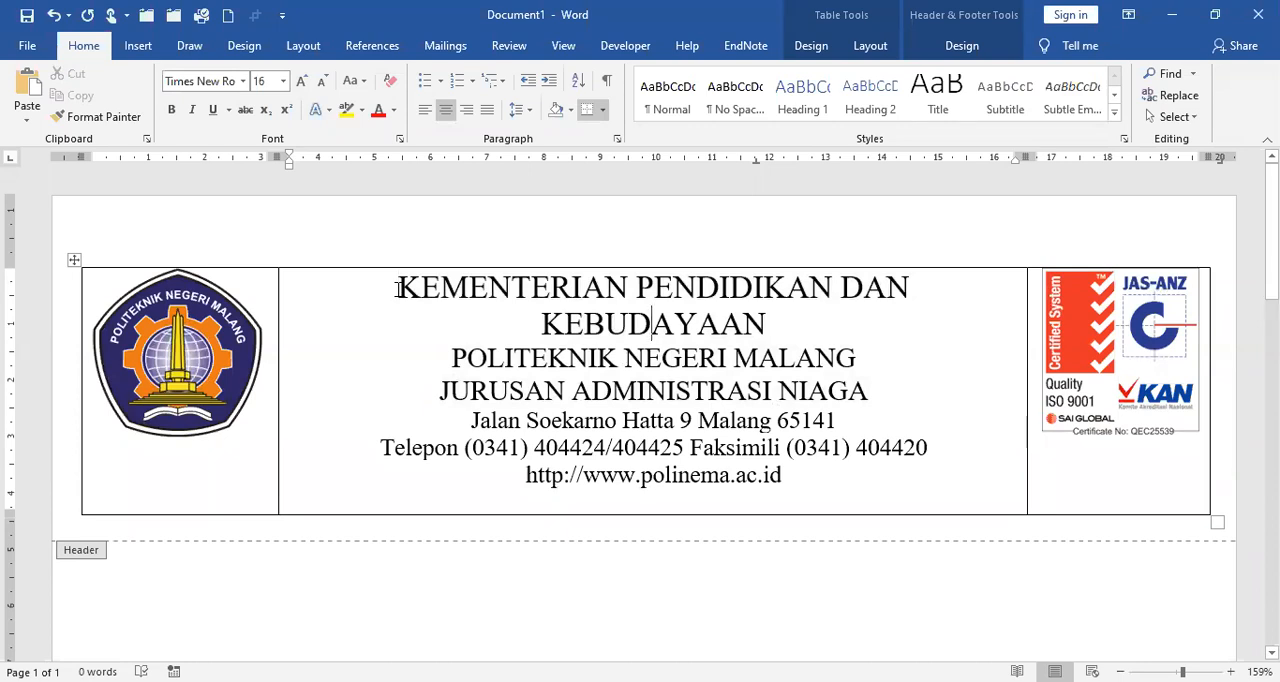
Step: Condense the character spacing of the KEMENTERIAN PENDIDIKAN DAN KEBUDAYAAN line by 1 pt
drag(399, 287, 675, 321)
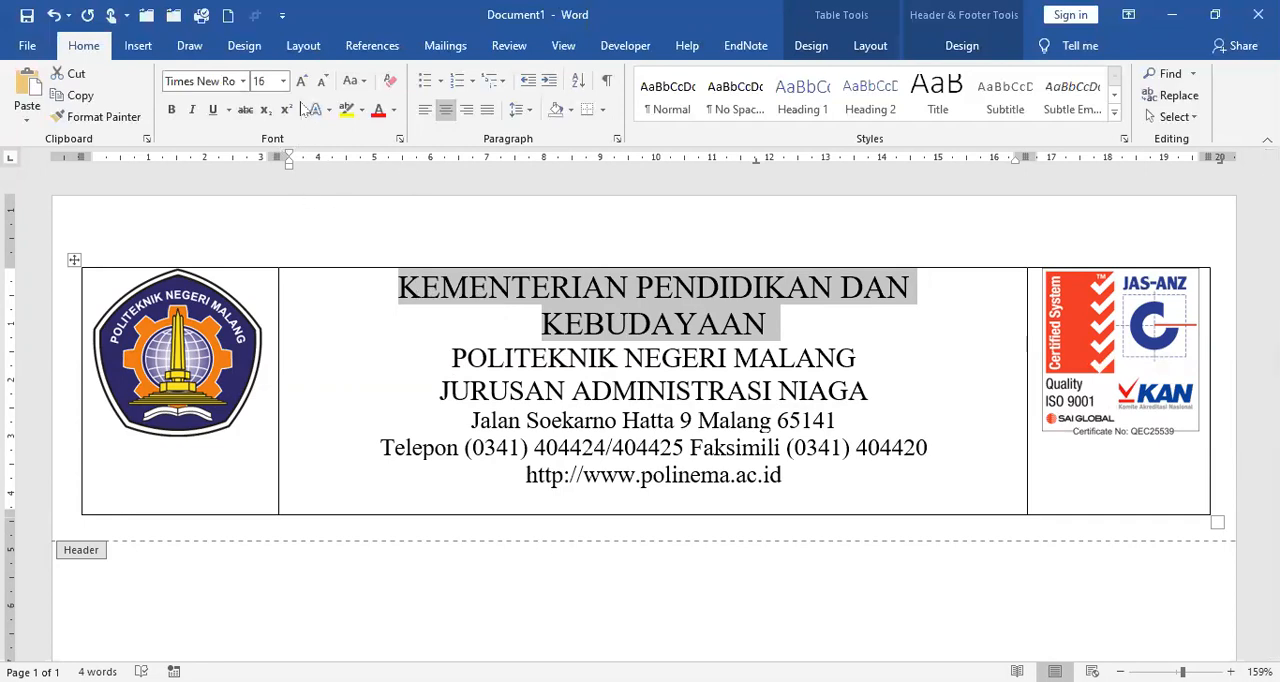
click(400, 139)
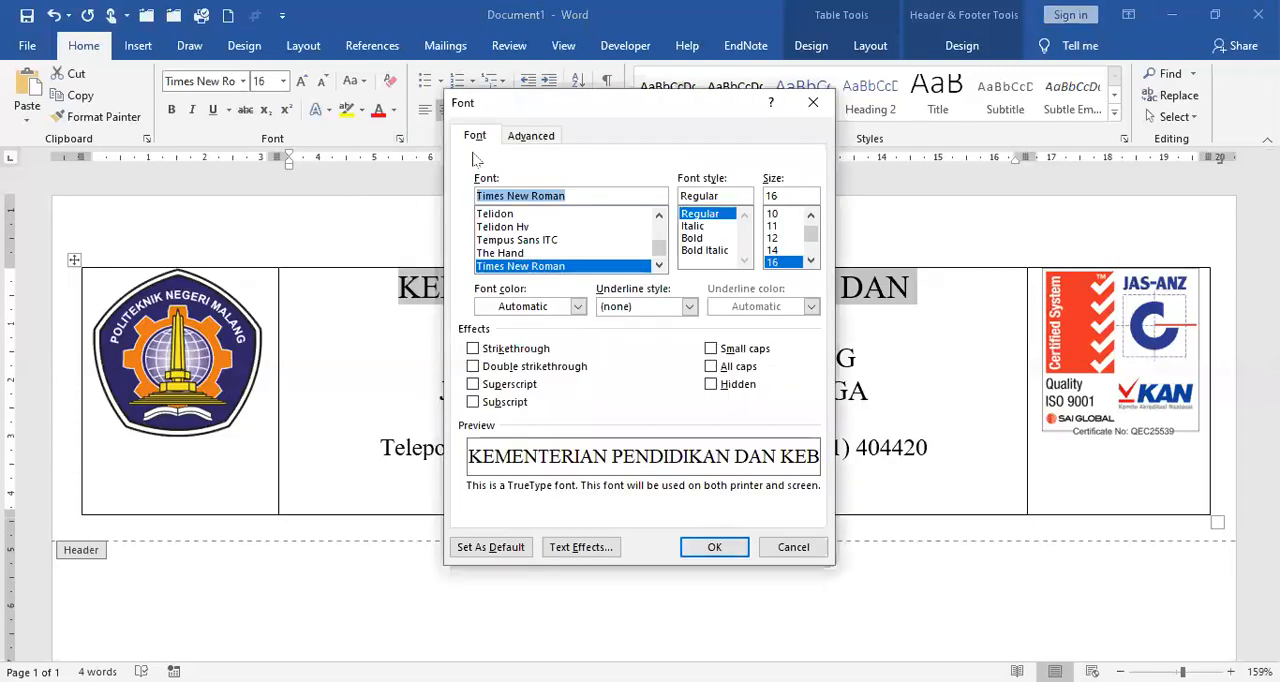
click(537, 140)
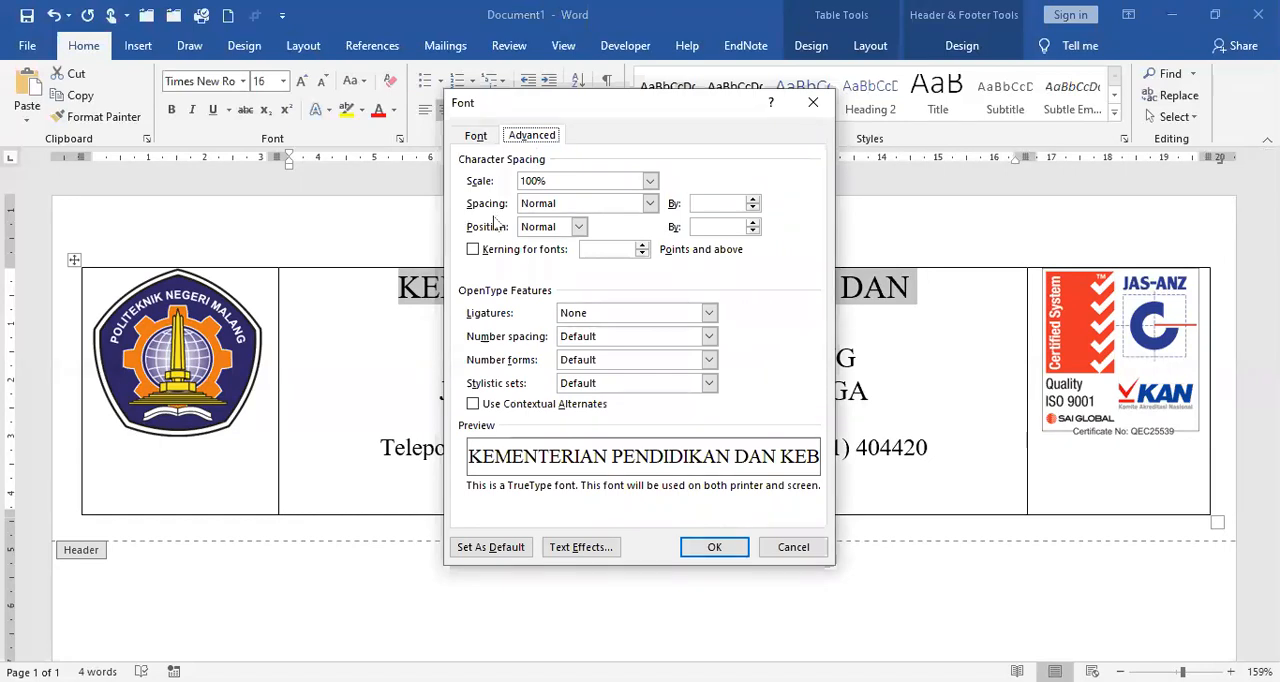
click(650, 204)
click(619, 245)
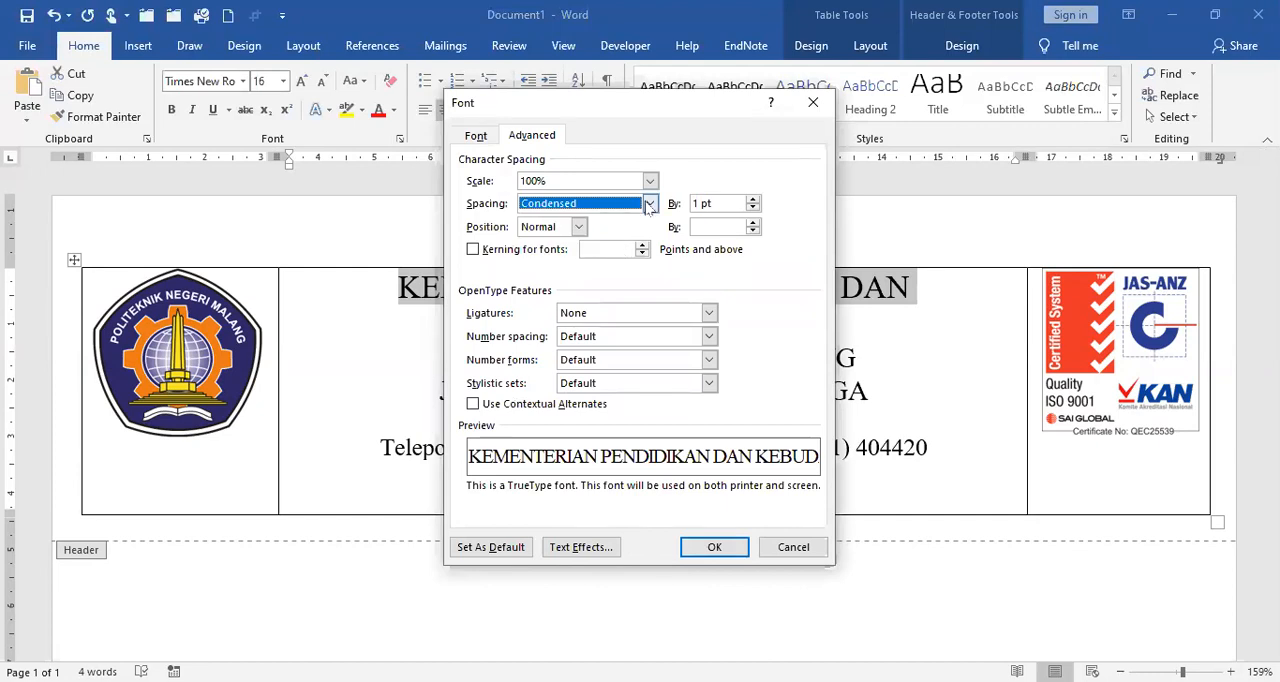
click(650, 204)
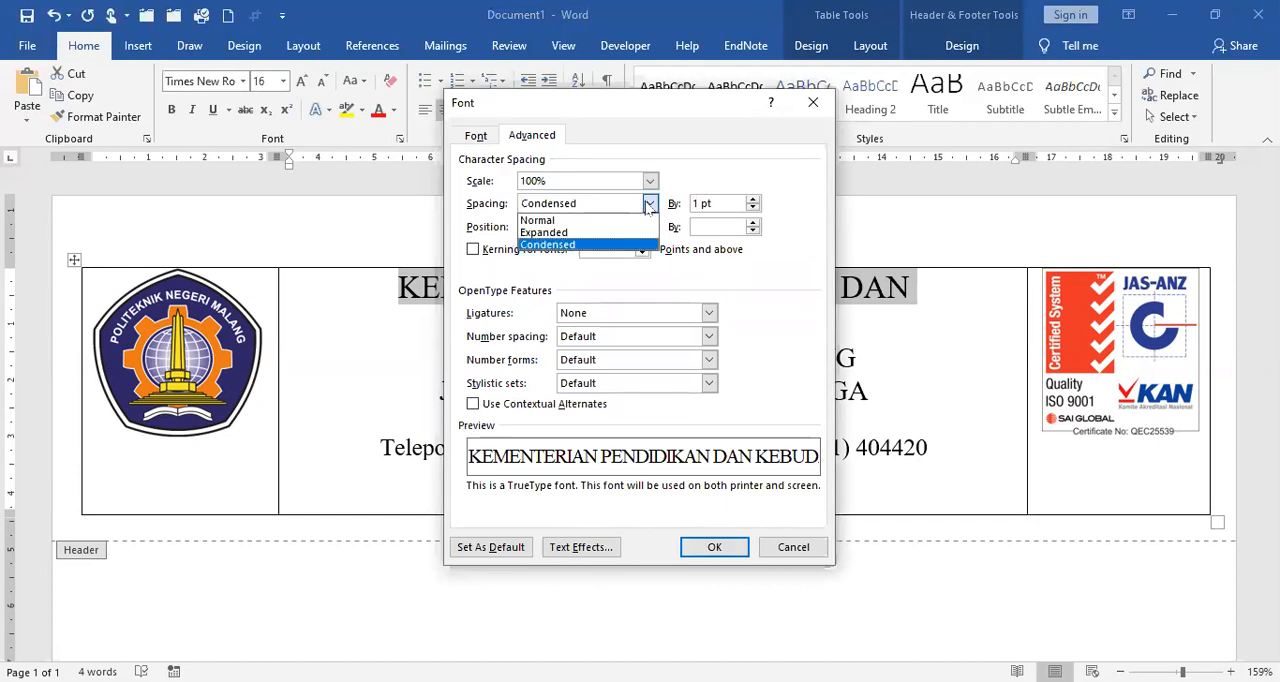
click(593, 246)
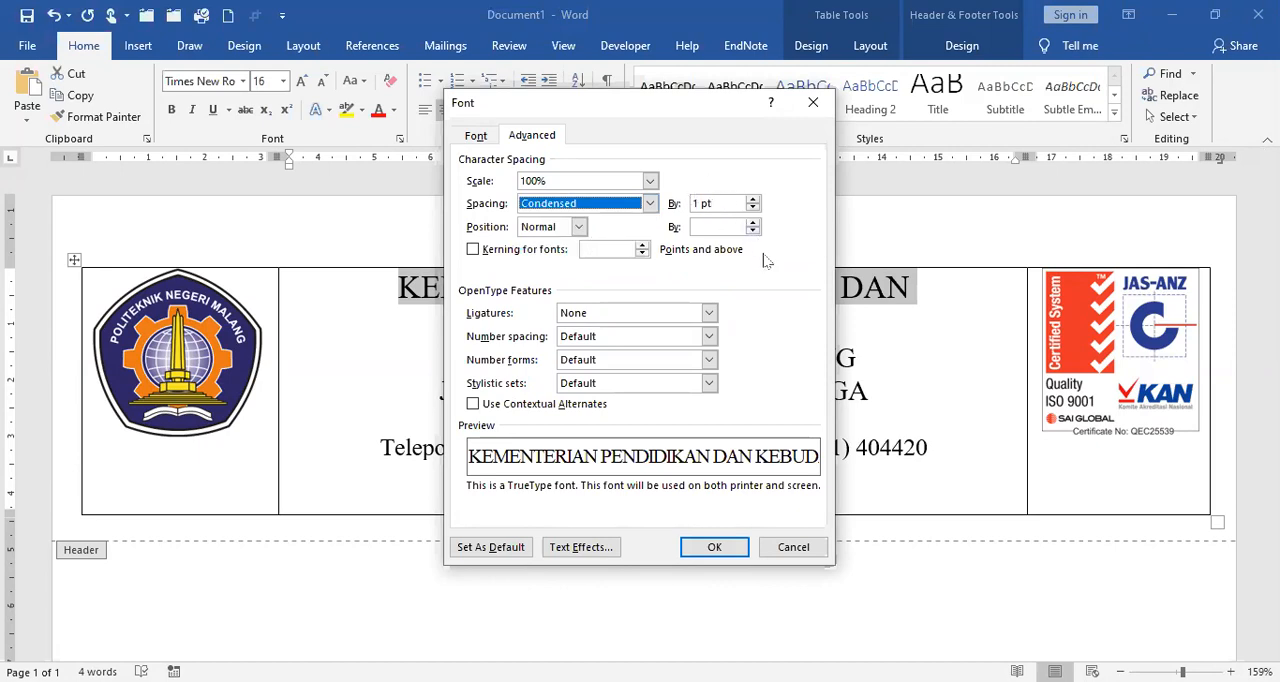
click(733, 552)
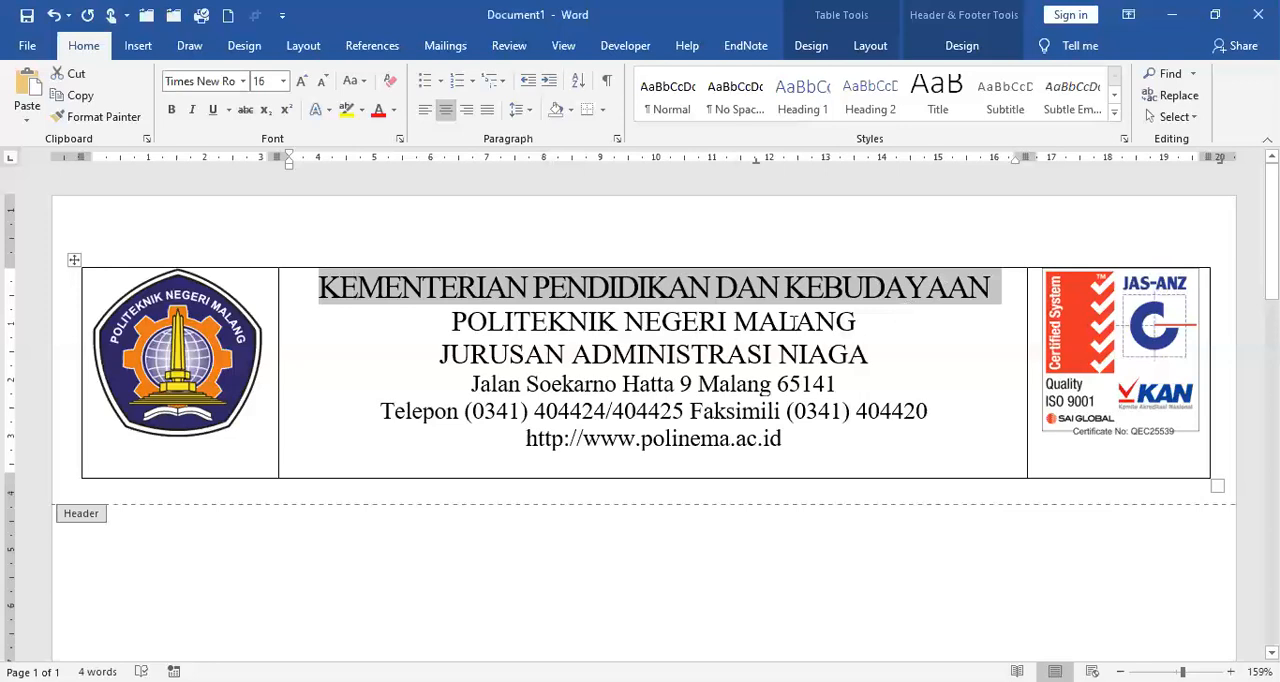
Step: Make the JURUSAN ADMINISTRASI NIAGA line bold
drag(440, 354, 819, 358)
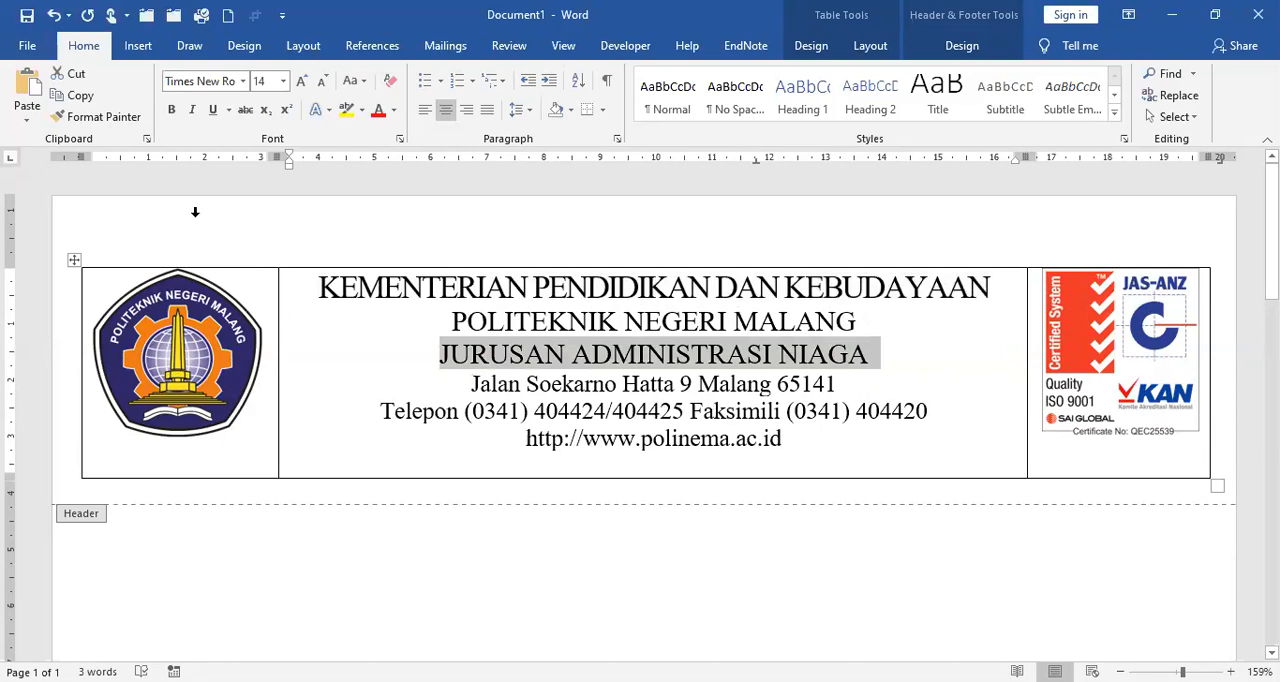
click(172, 110)
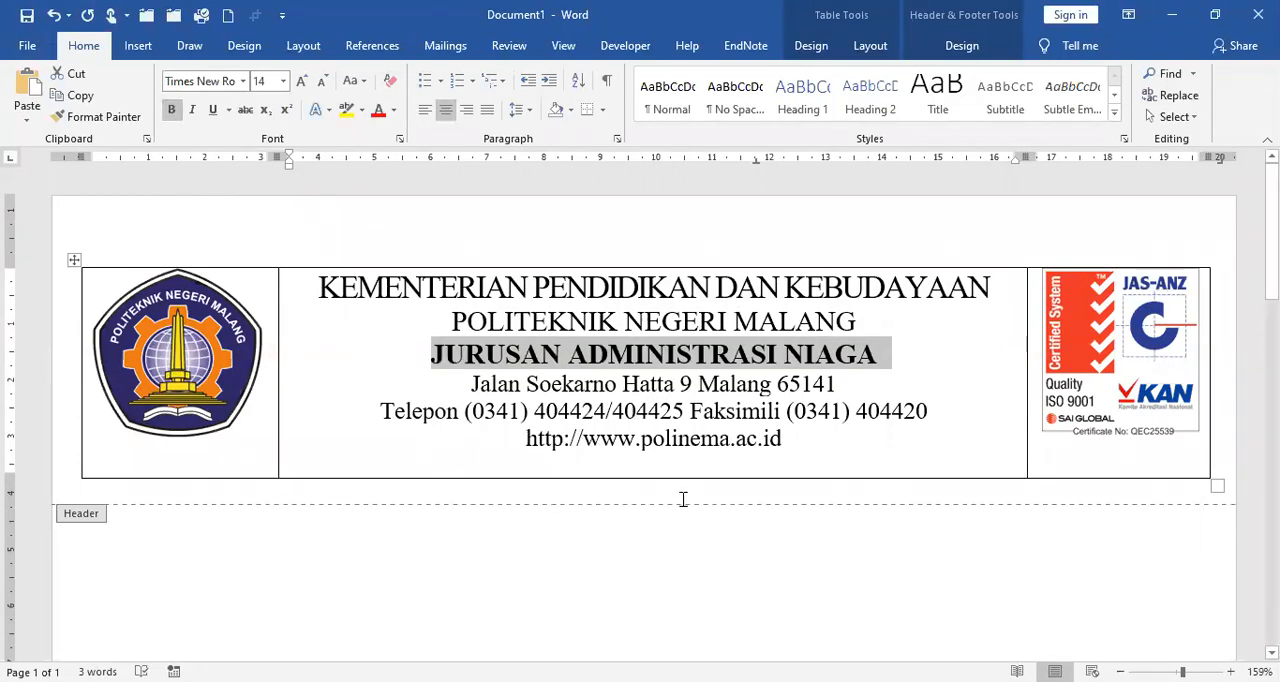
Step: Remove all borders from the header table and add only a bottom border
drag(251, 262, 1078, 276)
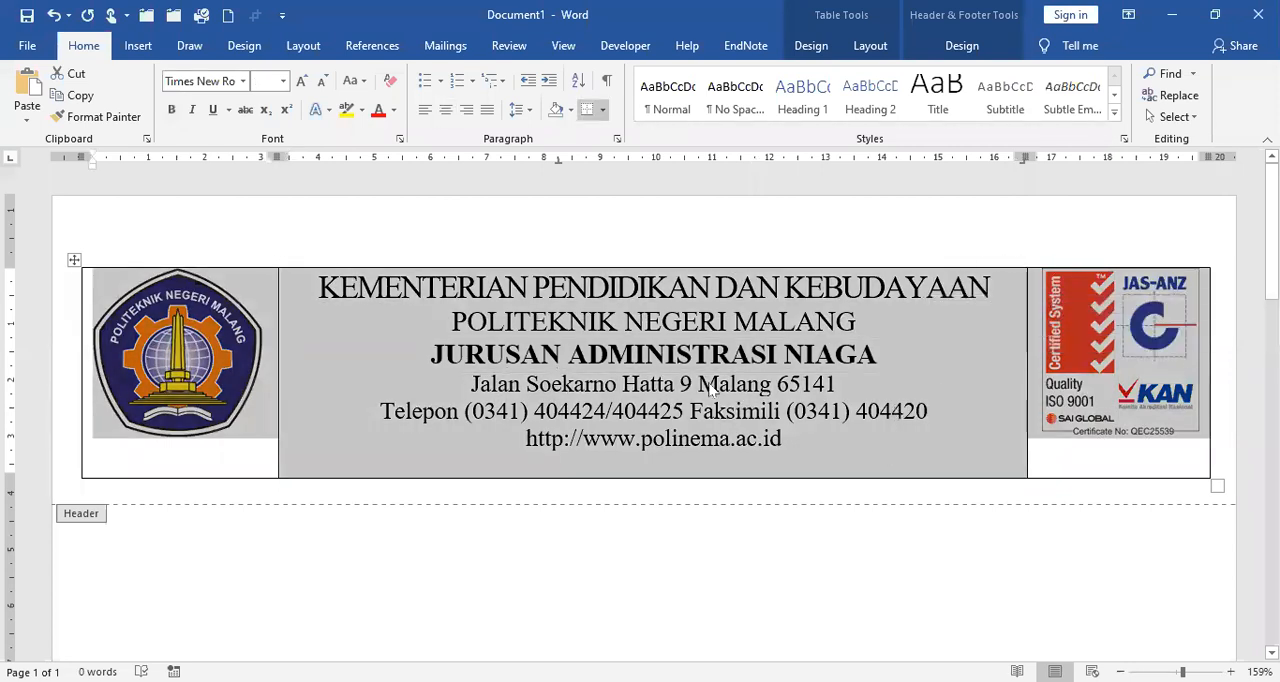
click(604, 118)
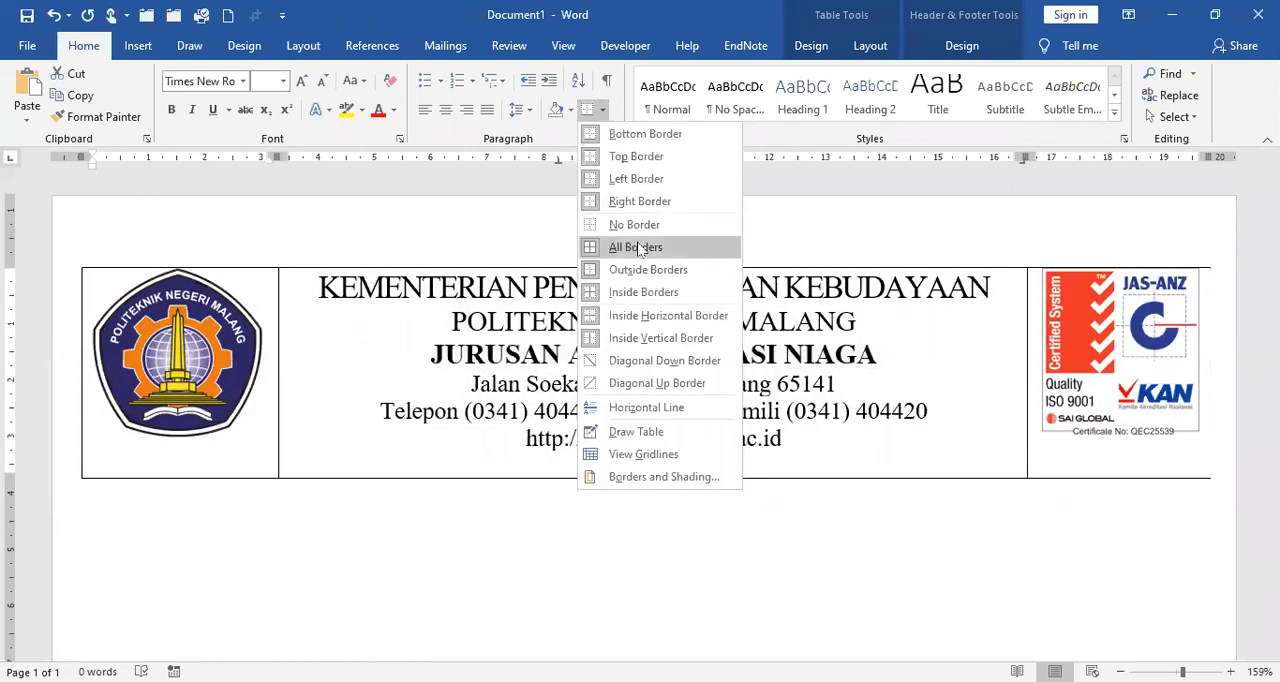
click(645, 228)
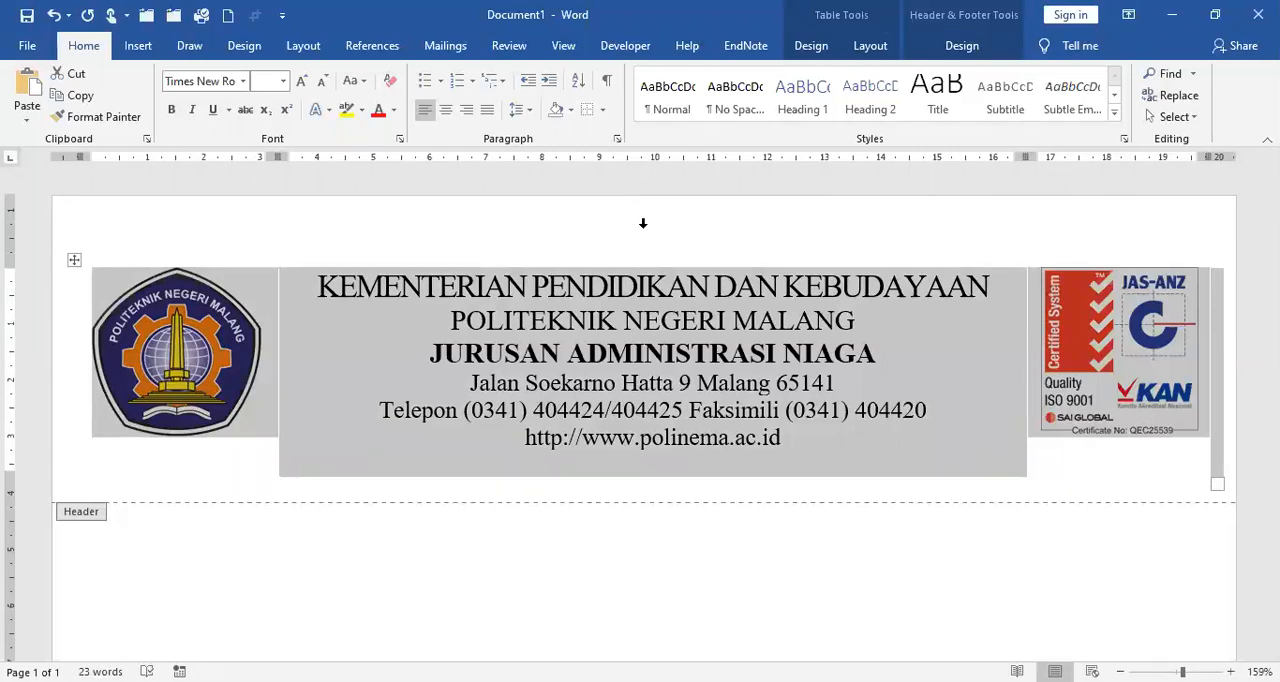
click(604, 112)
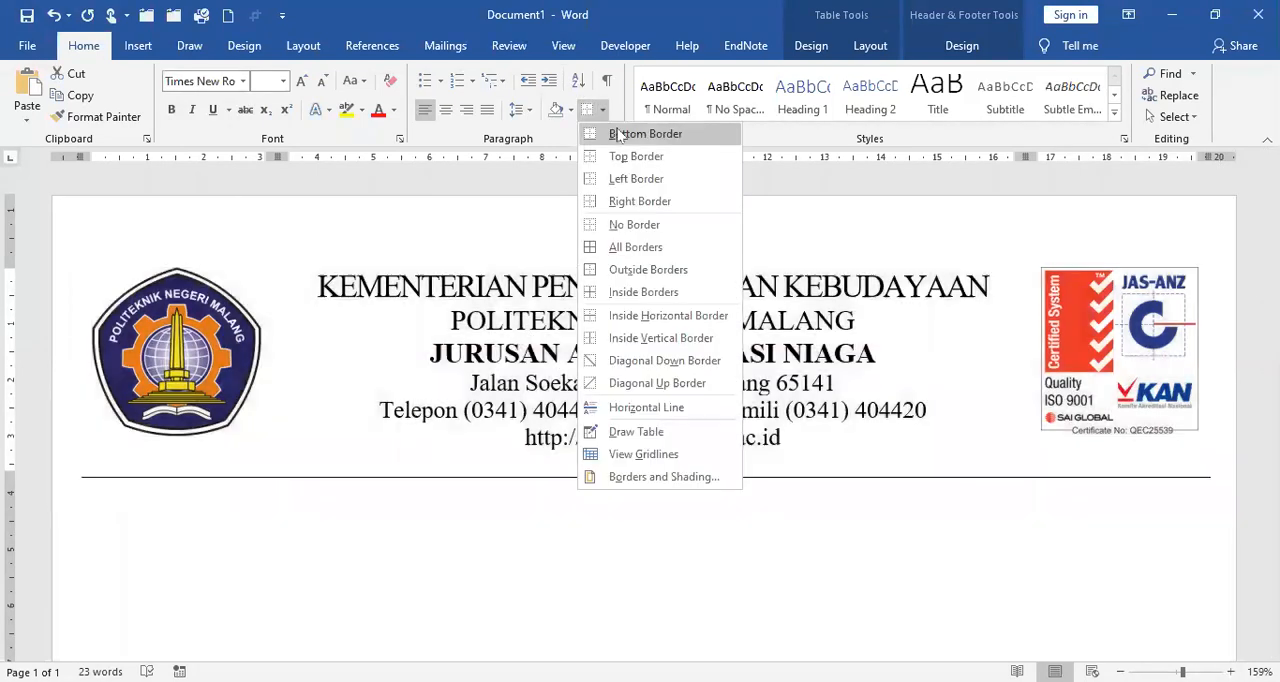
click(638, 137)
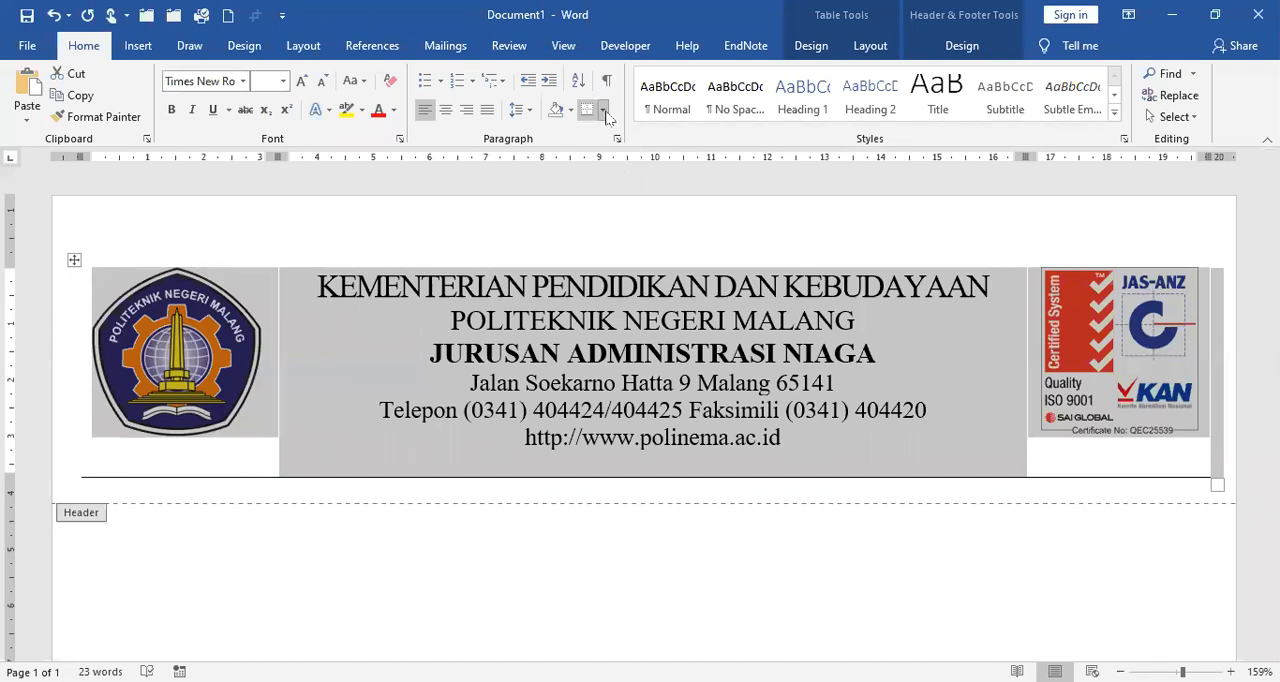
Step: Try to thicken the header table's bottom border by choosing a 2 ¼ pt line width
click(603, 111)
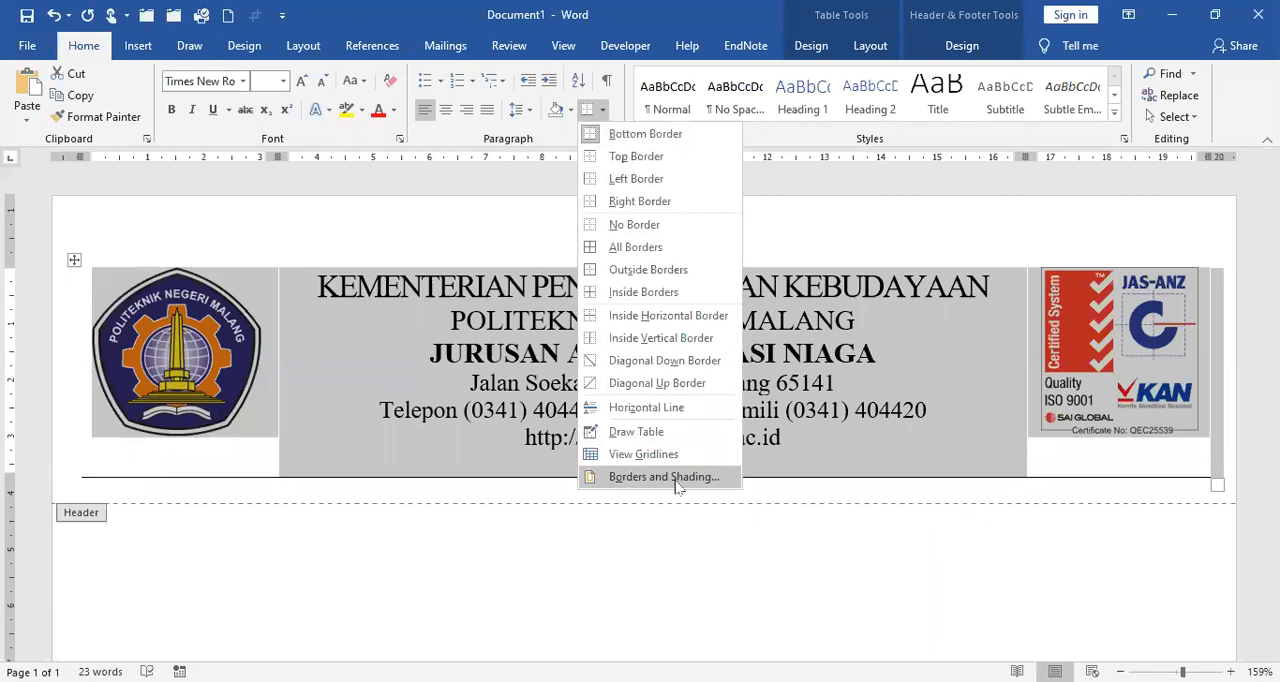
click(664, 477)
click(631, 411)
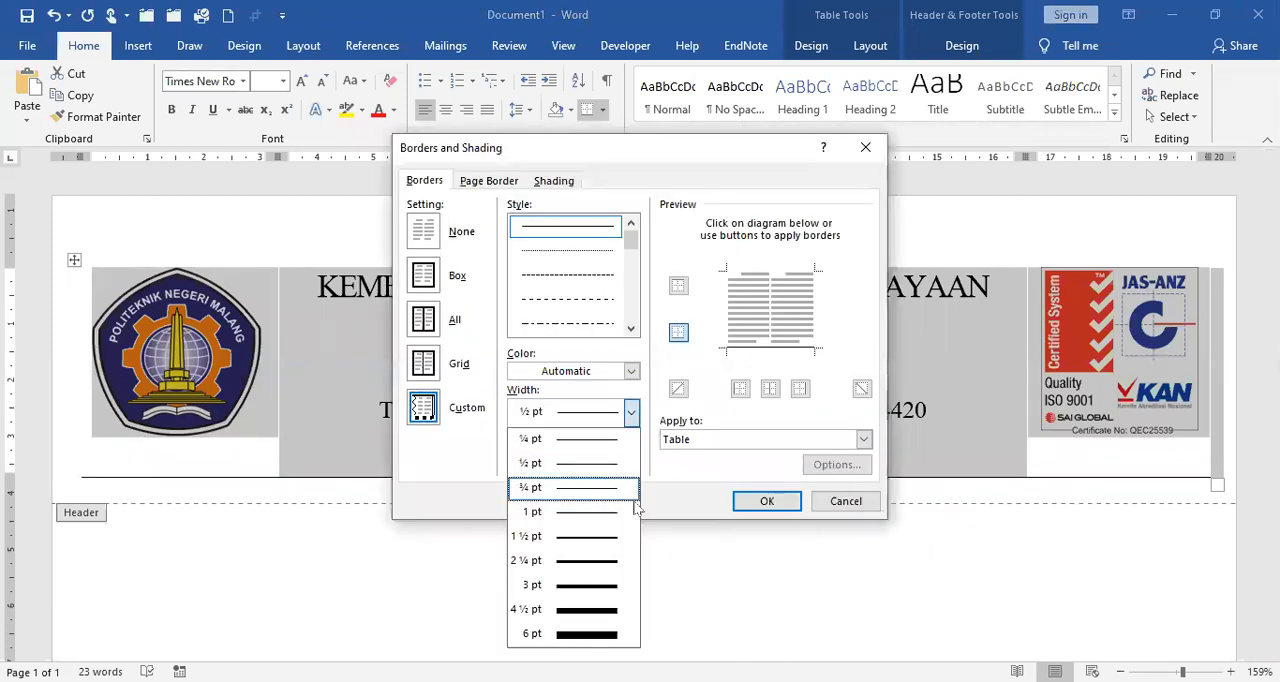
click(604, 561)
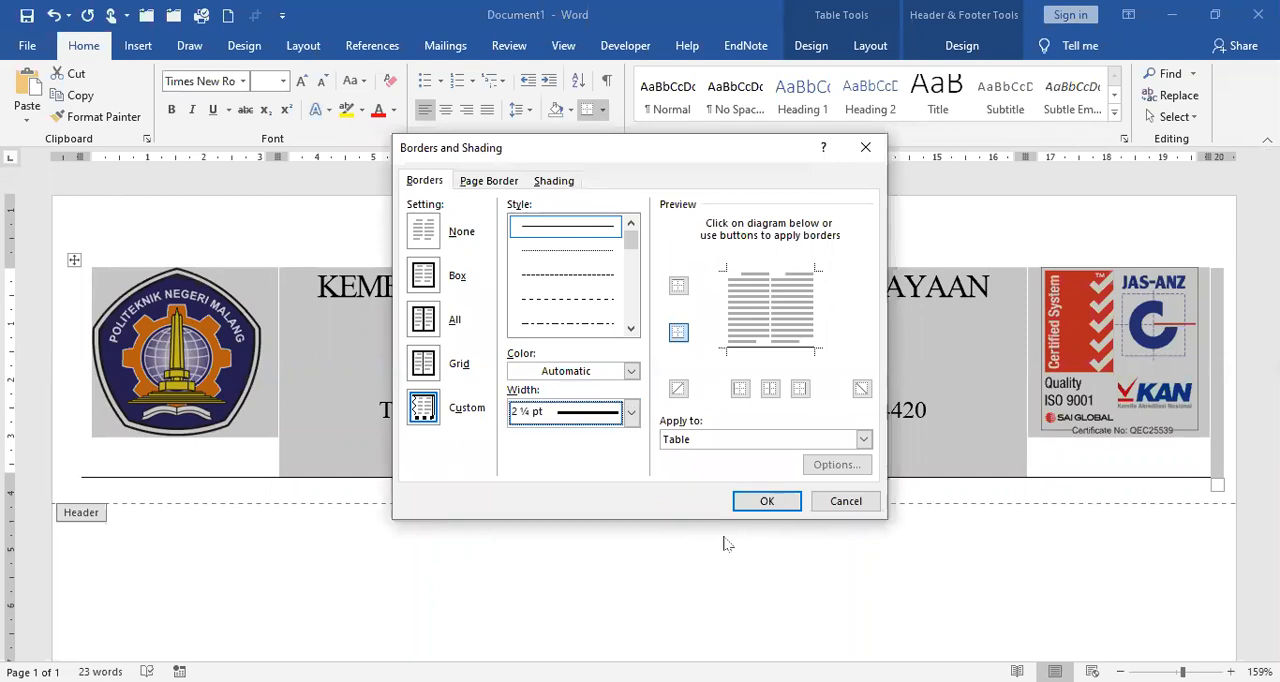
click(766, 501)
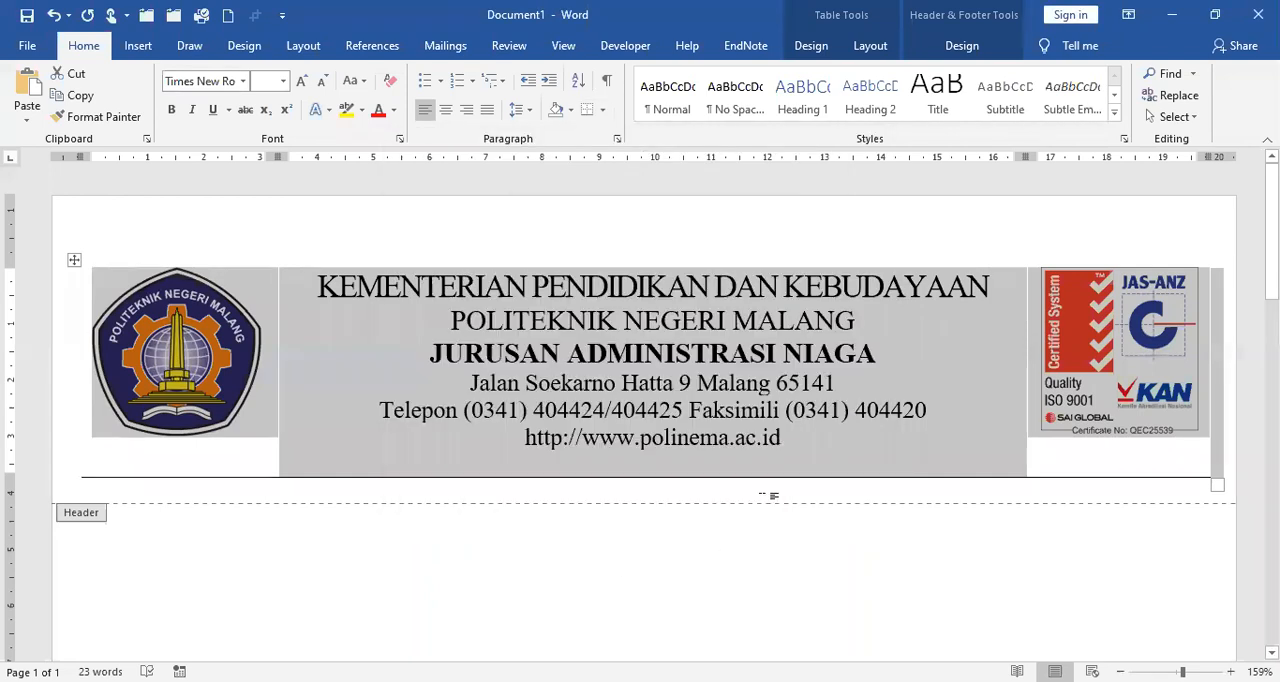
click(618, 138)
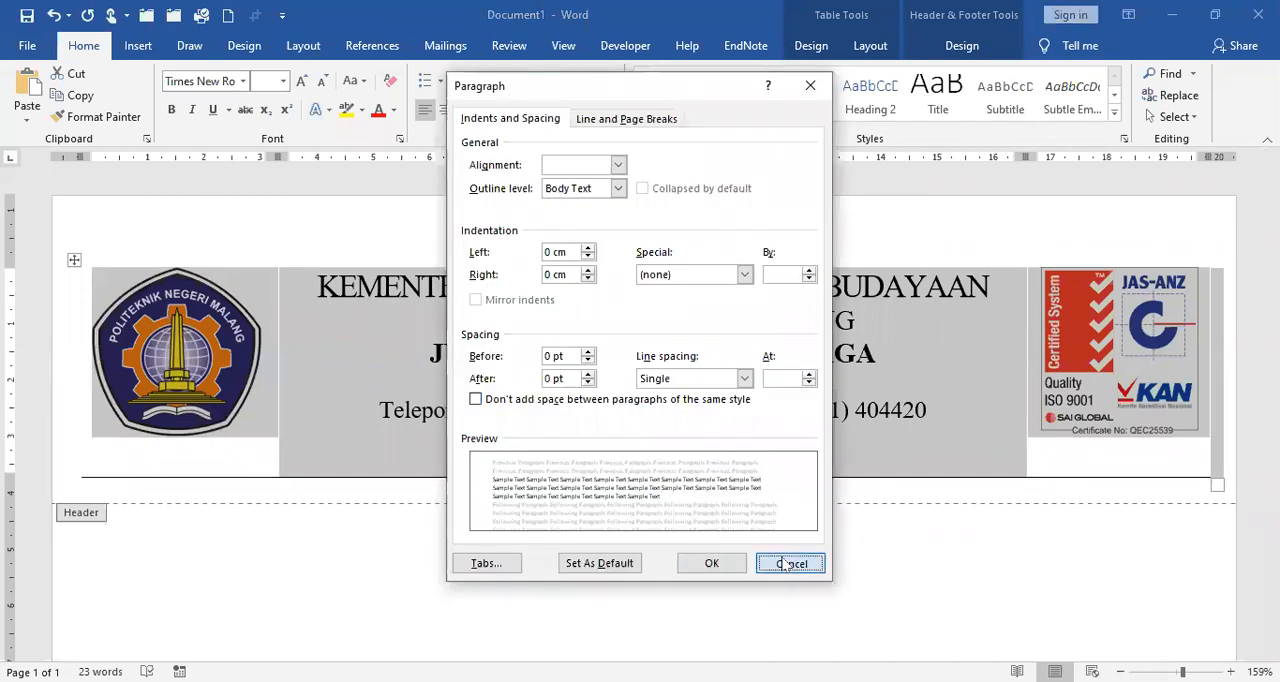
click(789, 564)
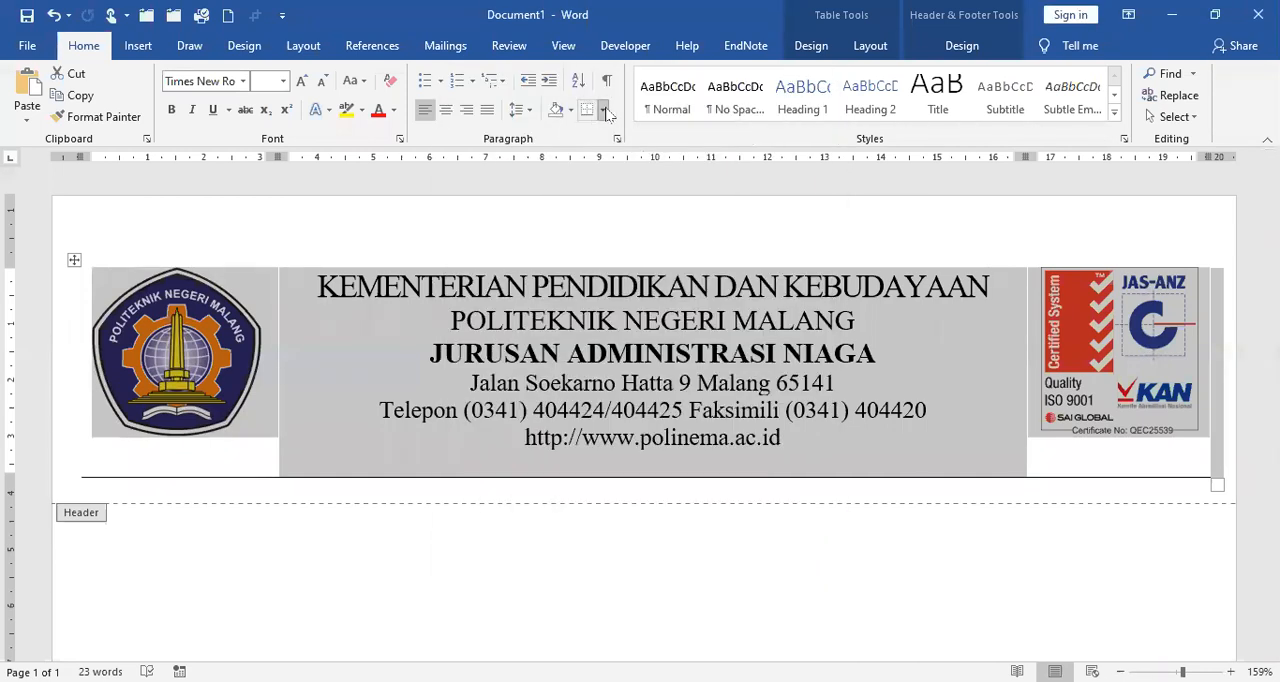
Step: Set the header table's bottom border to a solid line 2 ¼ pt wide
click(604, 110)
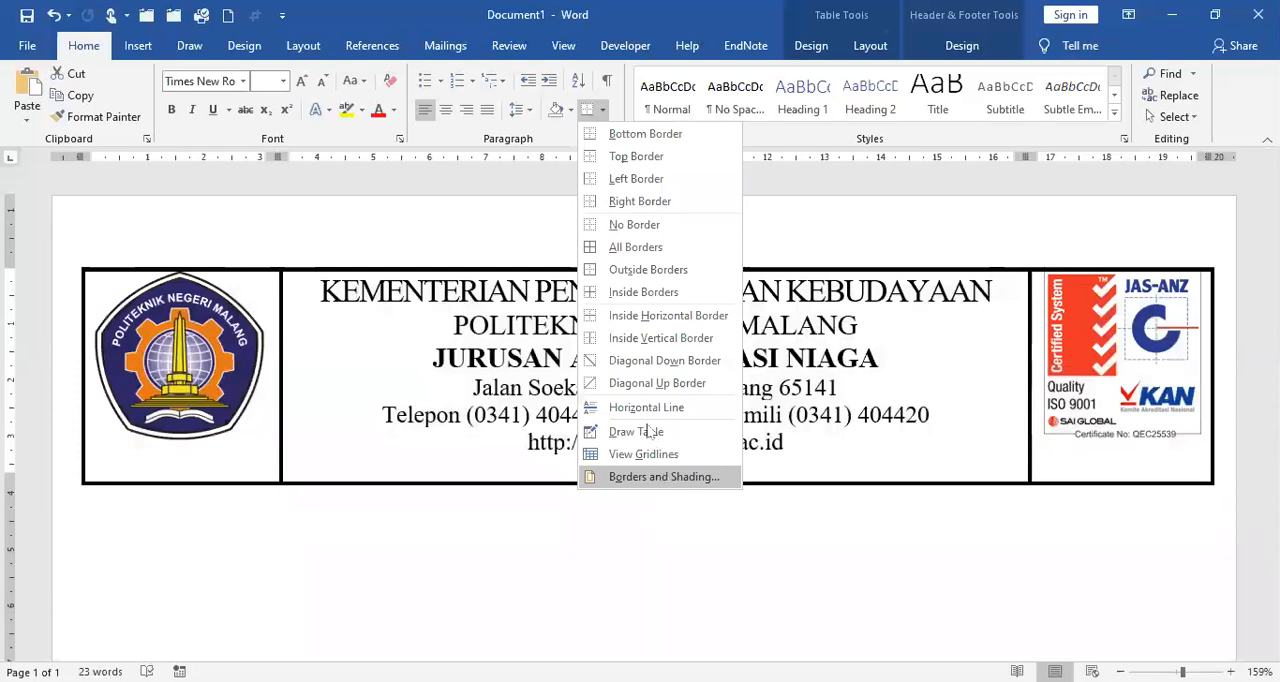
click(664, 477)
click(632, 412)
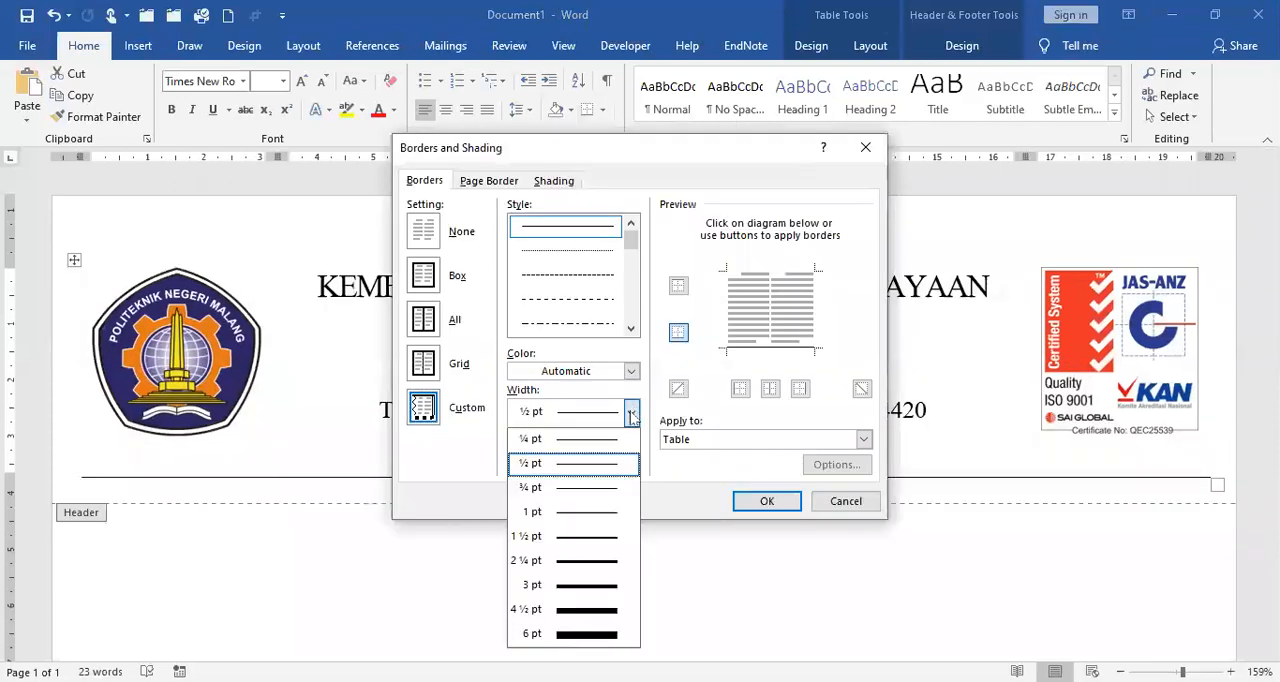
click(605, 561)
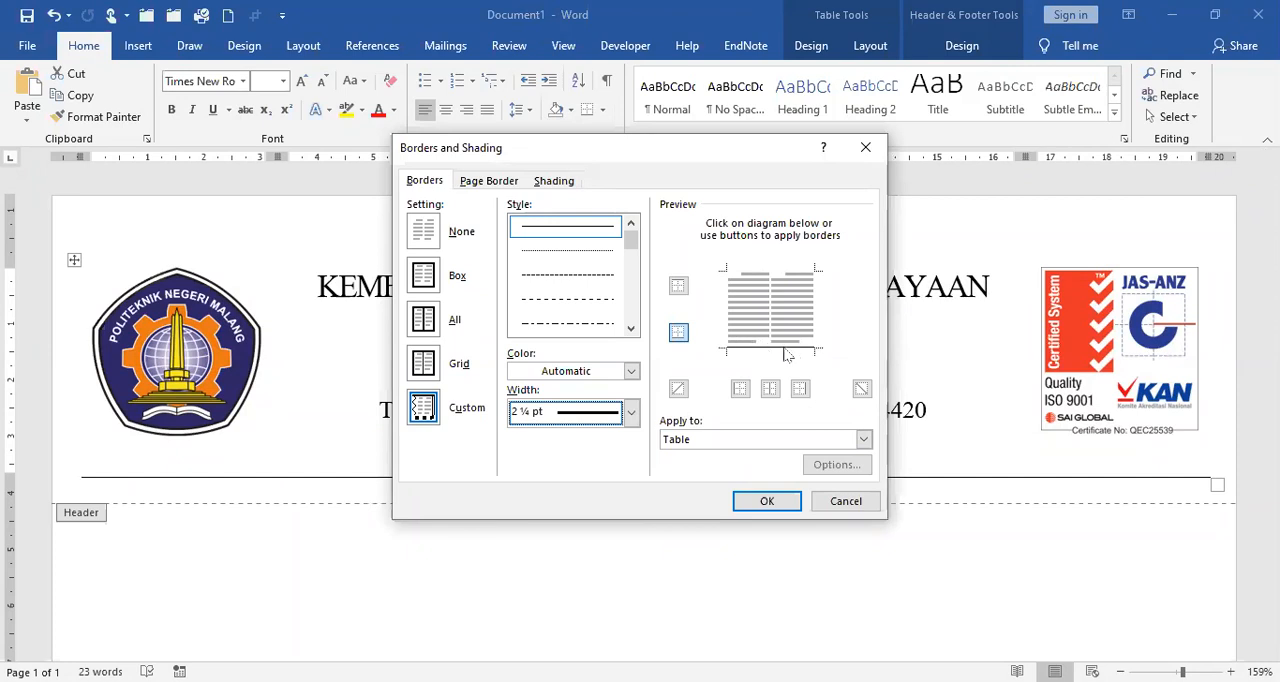
click(749, 352)
click(767, 503)
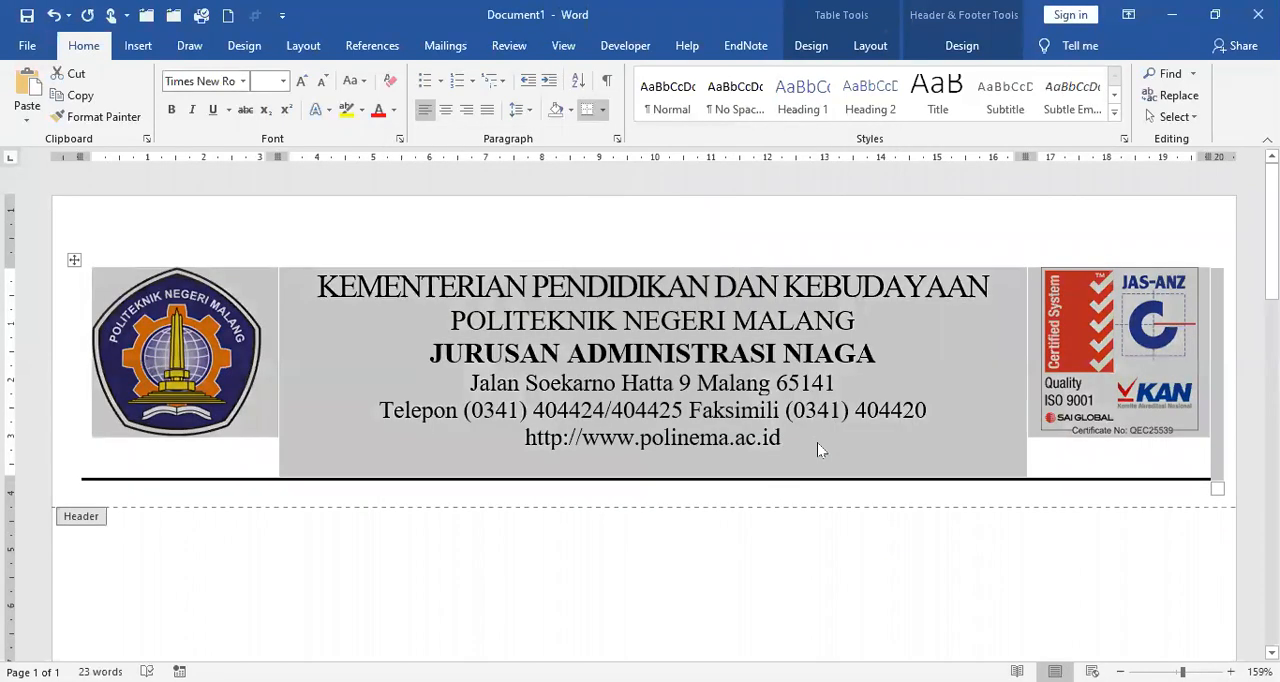
click(817, 442)
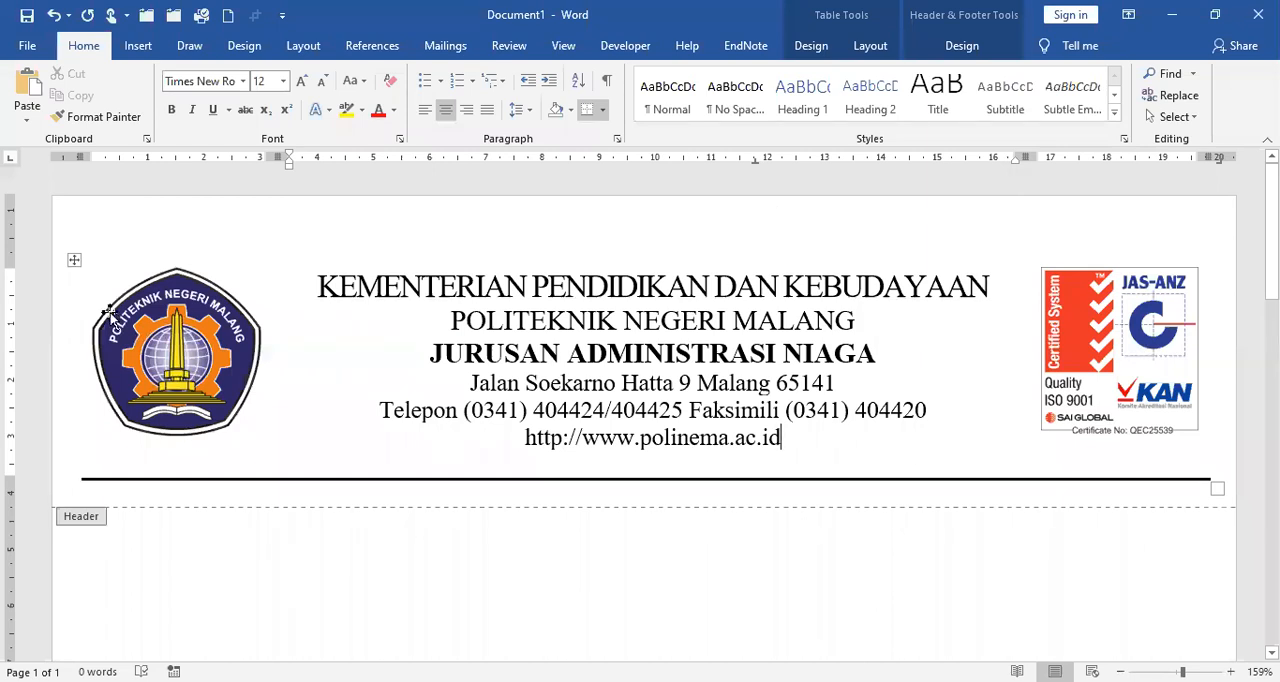
Step: Move the letterhead up closer to the page's top edge and leave header editing
drag(10, 270, 20, 227)
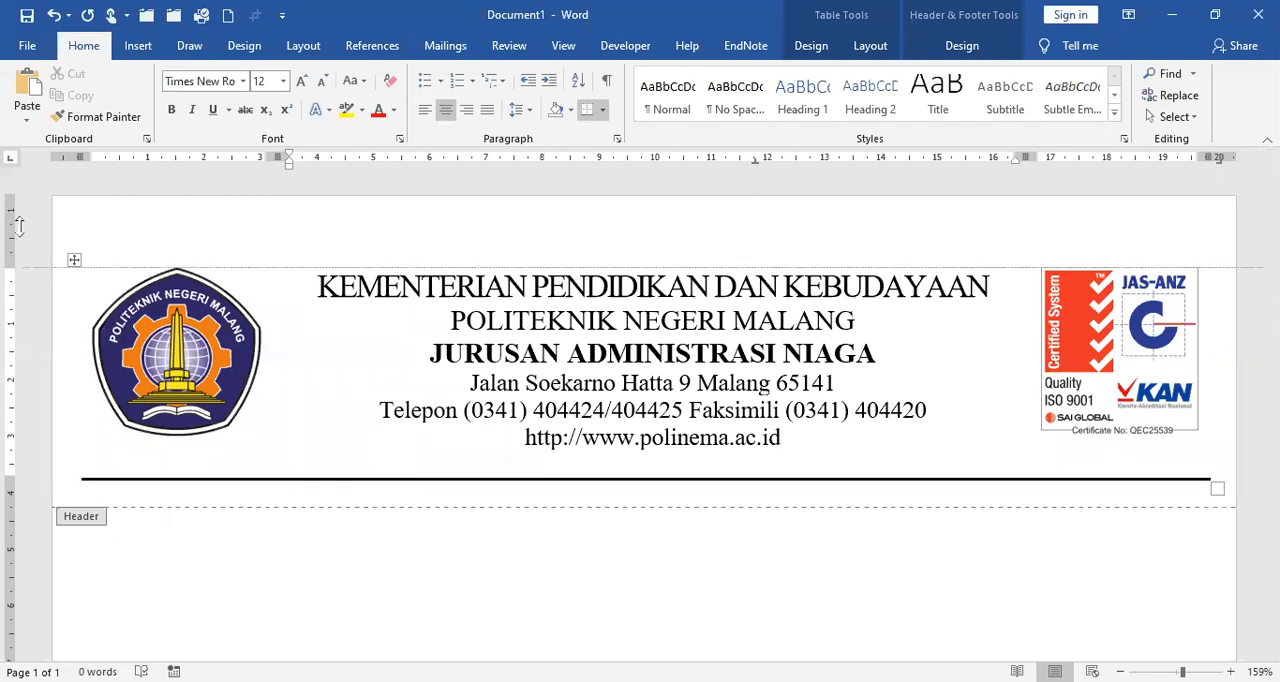
key(Escape)
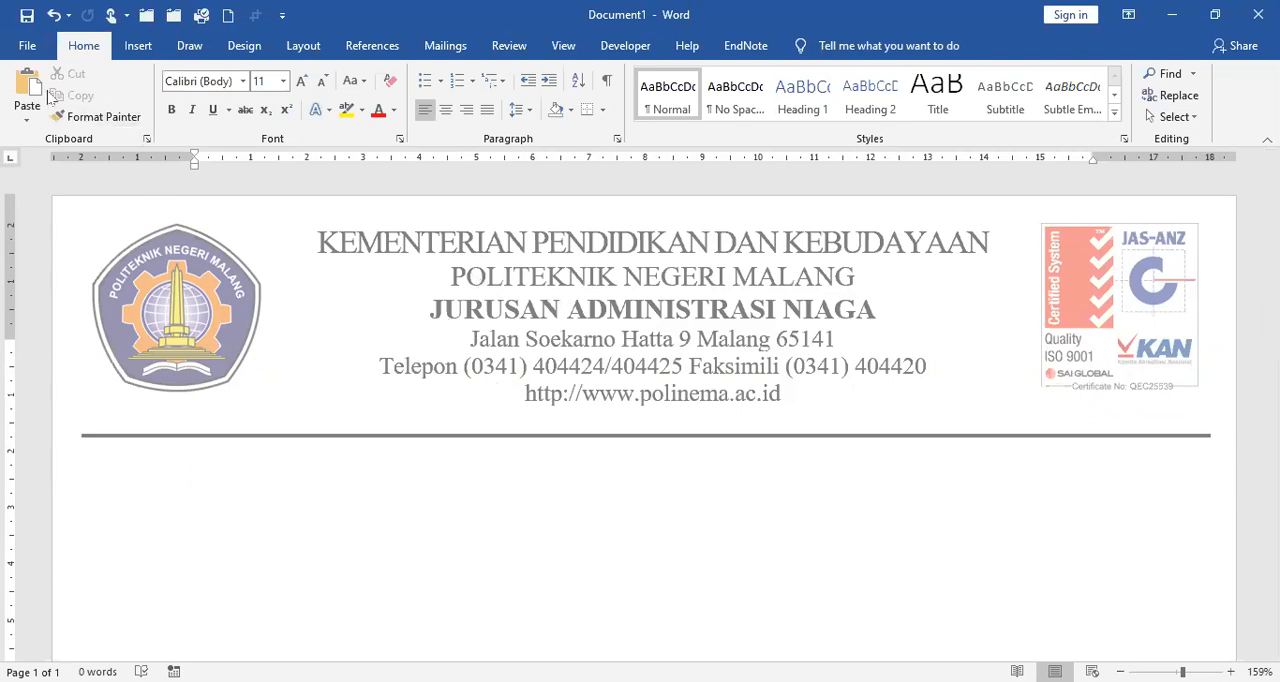
Step: Save the letterhead document as Kop_Surat_1 in the Word folder under Data on drive E
click(27, 46)
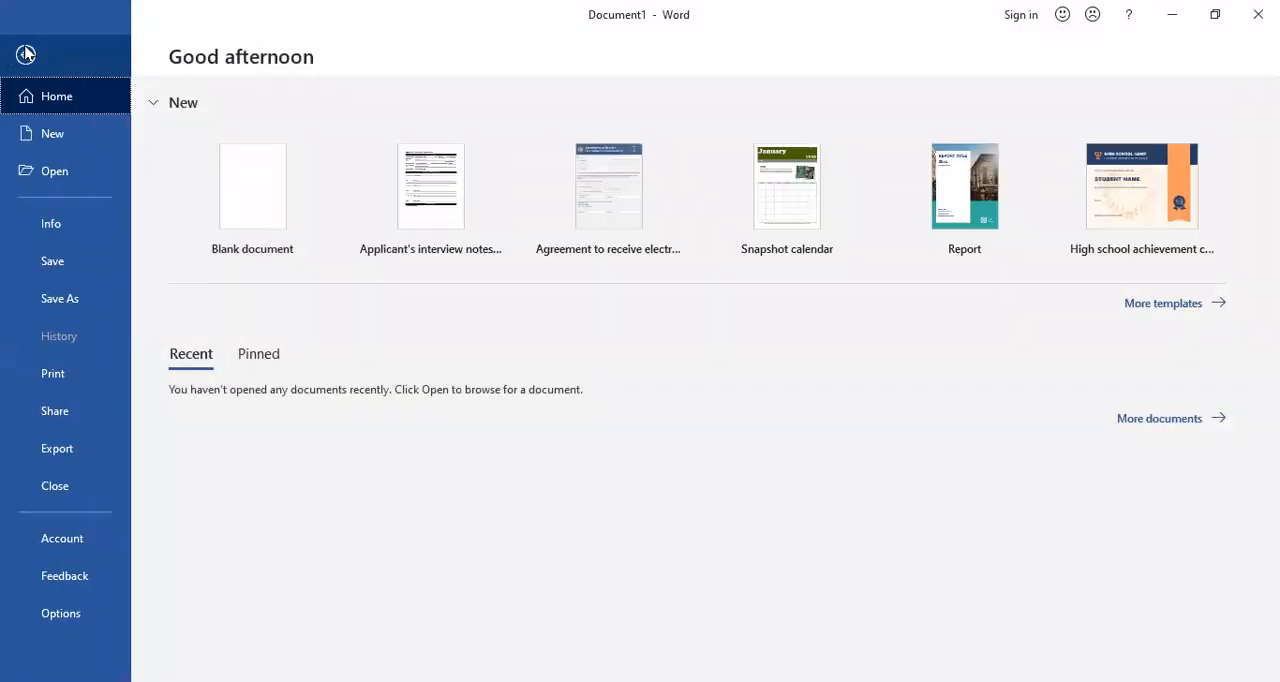
click(73, 262)
click(244, 356)
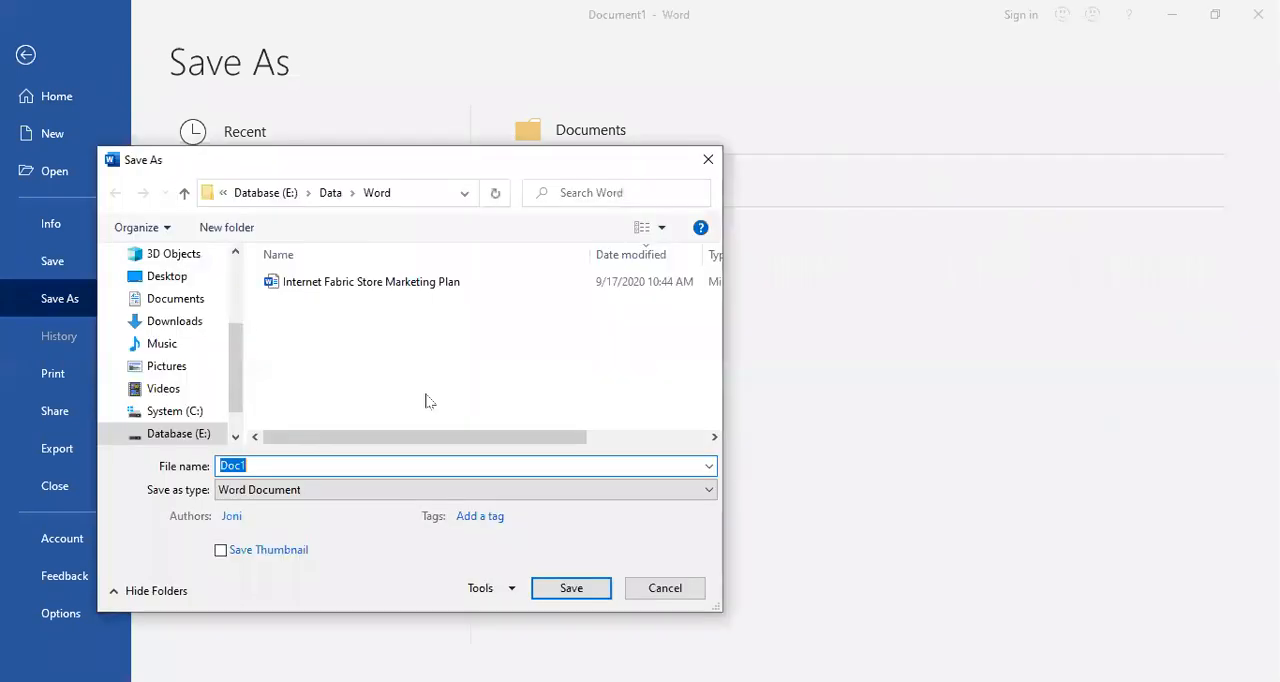
text(Kop_Surat)
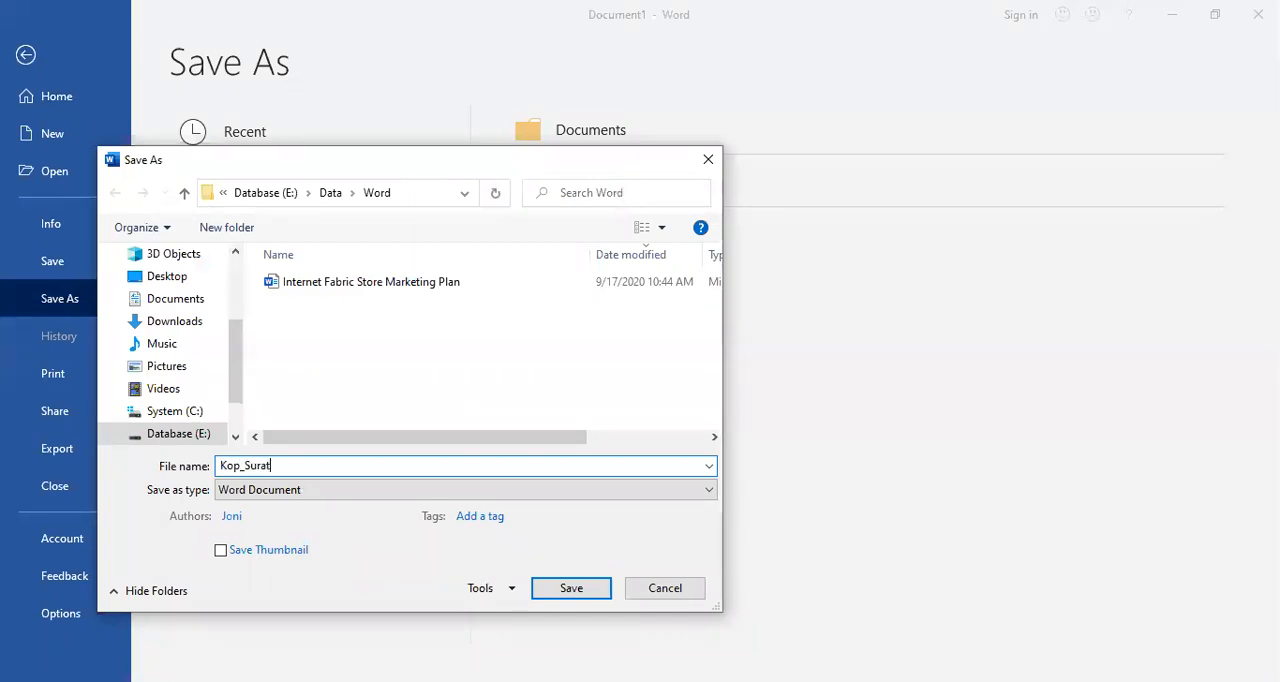
text(_1)
click(576, 594)
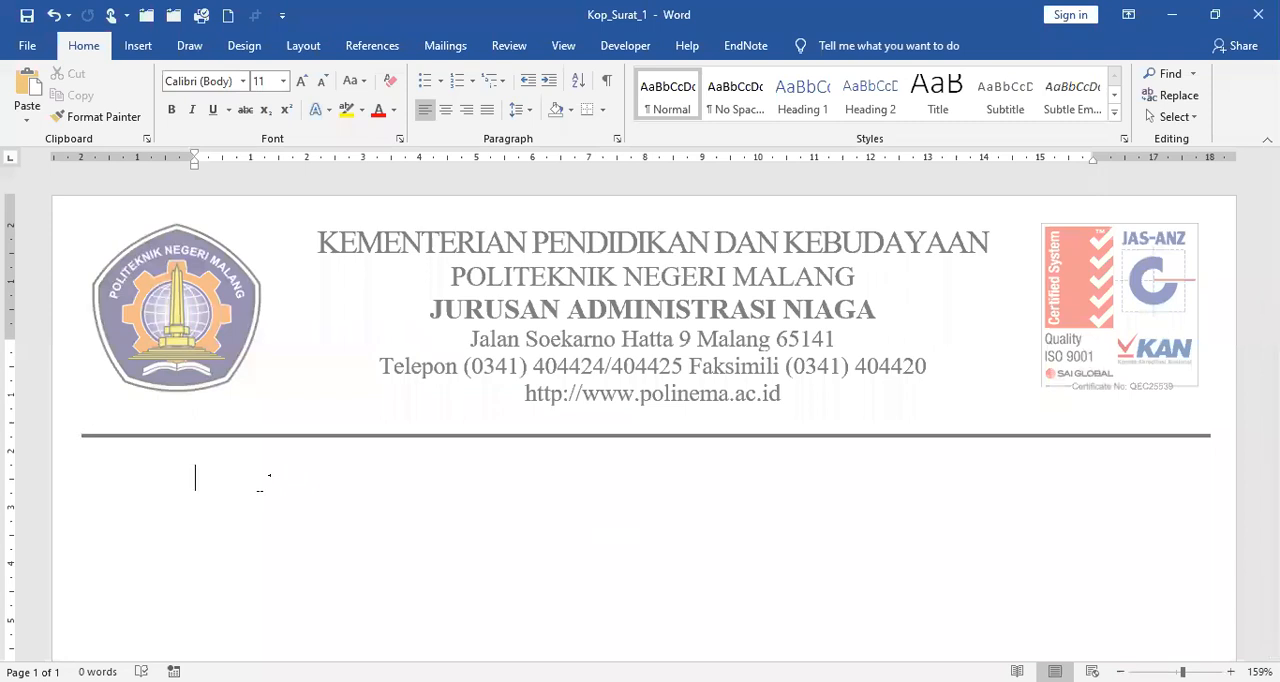
Step: Add two page breaks and show multiple pages at once to check the letterhead on every page
key(ctrl+Return)
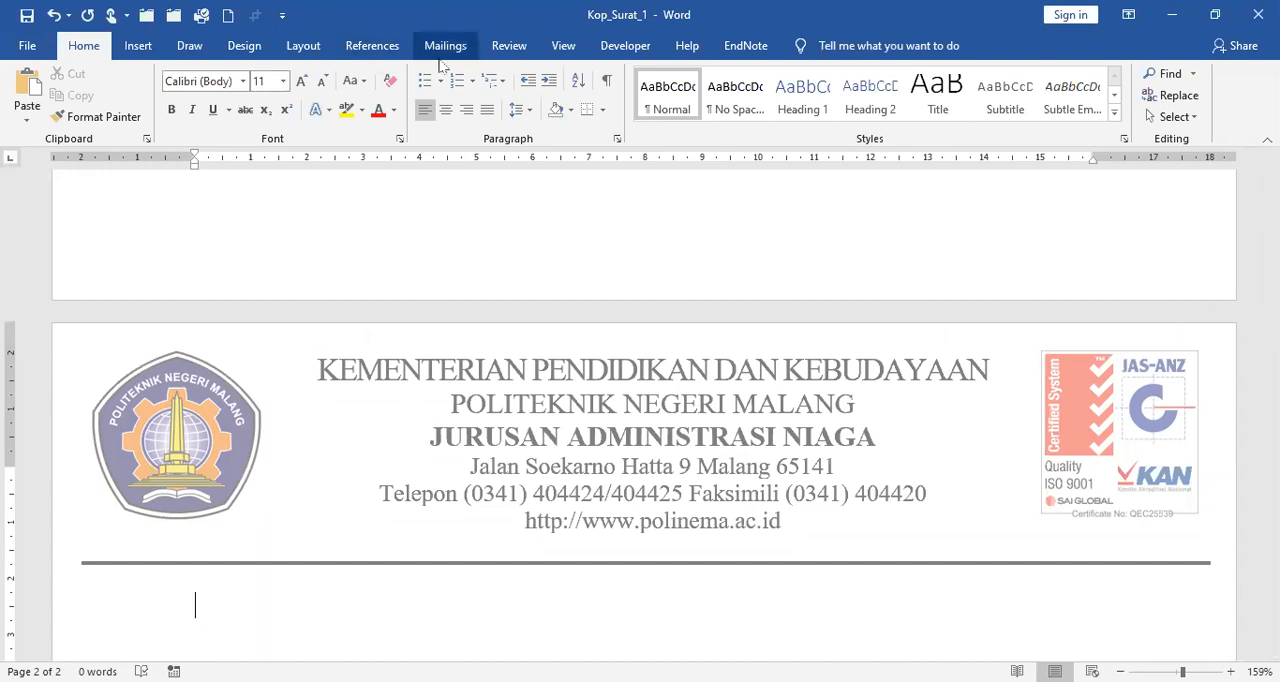
key(ctrl+Return)
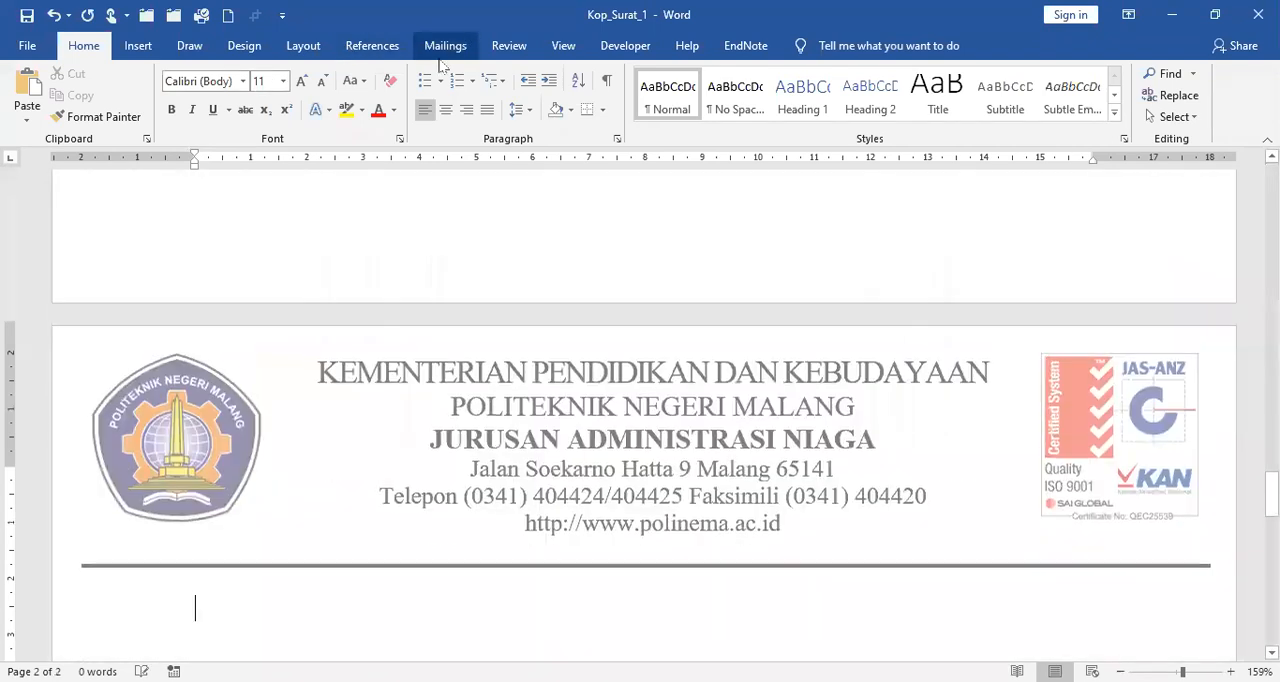
click(563, 46)
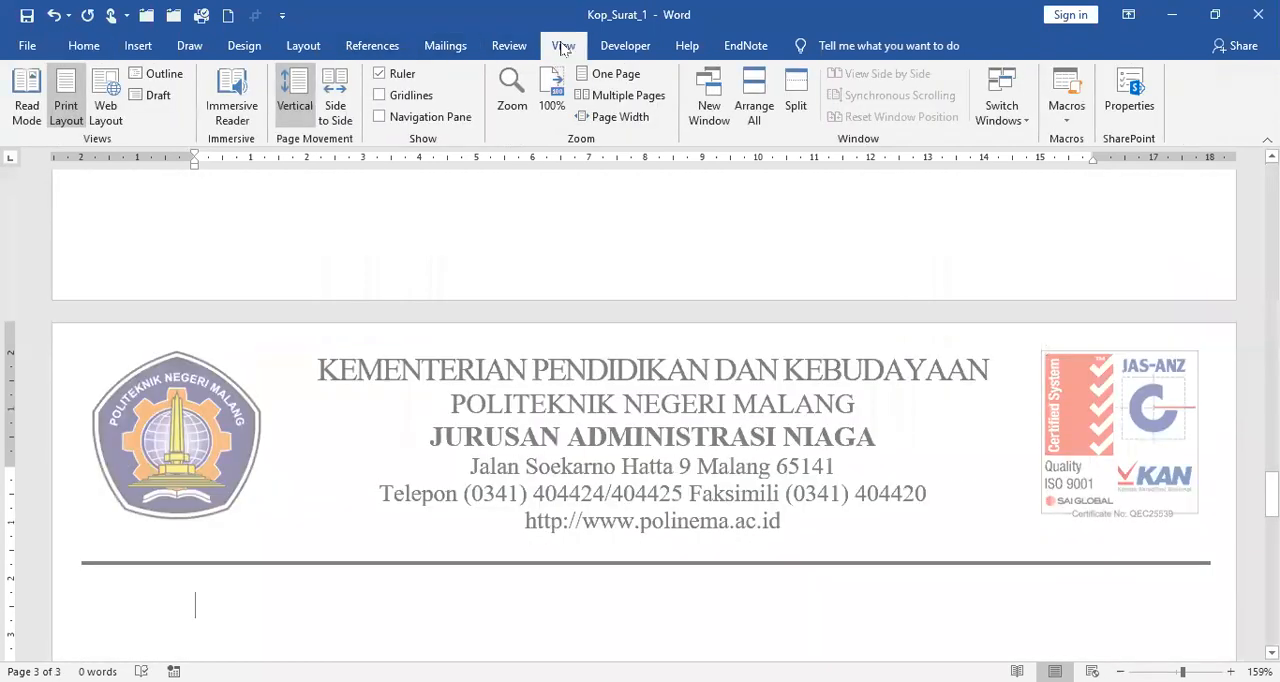
click(620, 96)
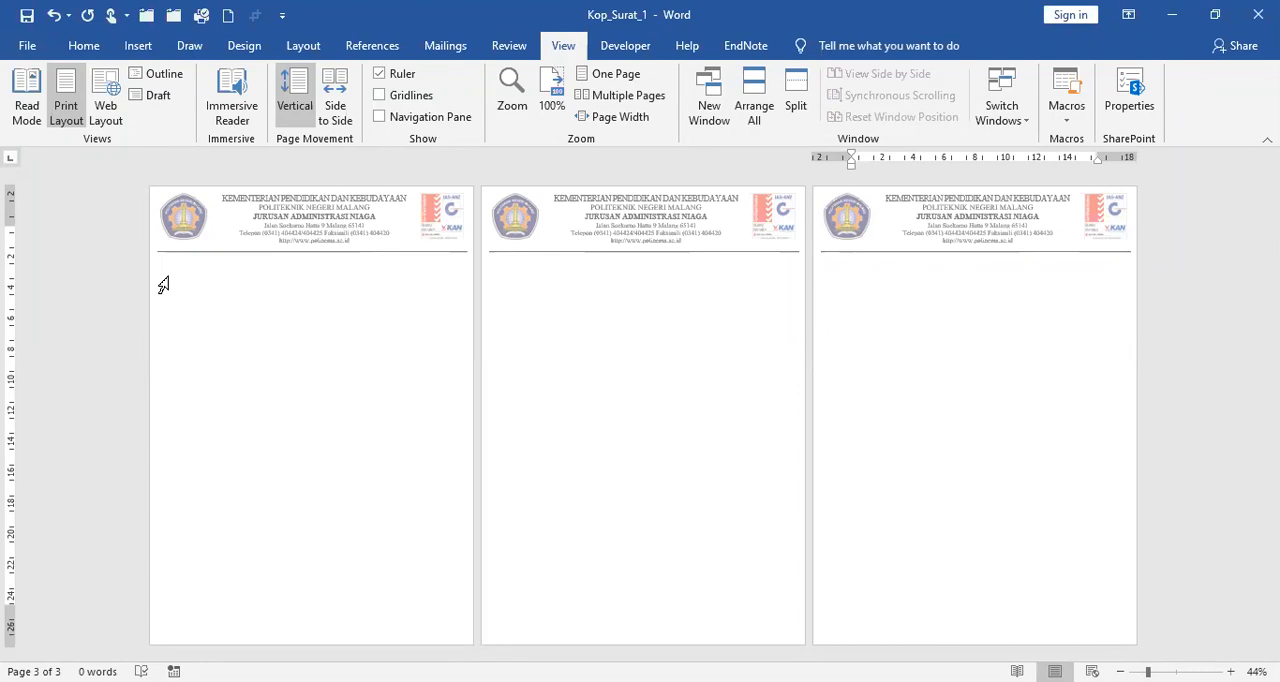
Step: Delete all page breaks from the document body and return to the page width view
key(ctrl+a)
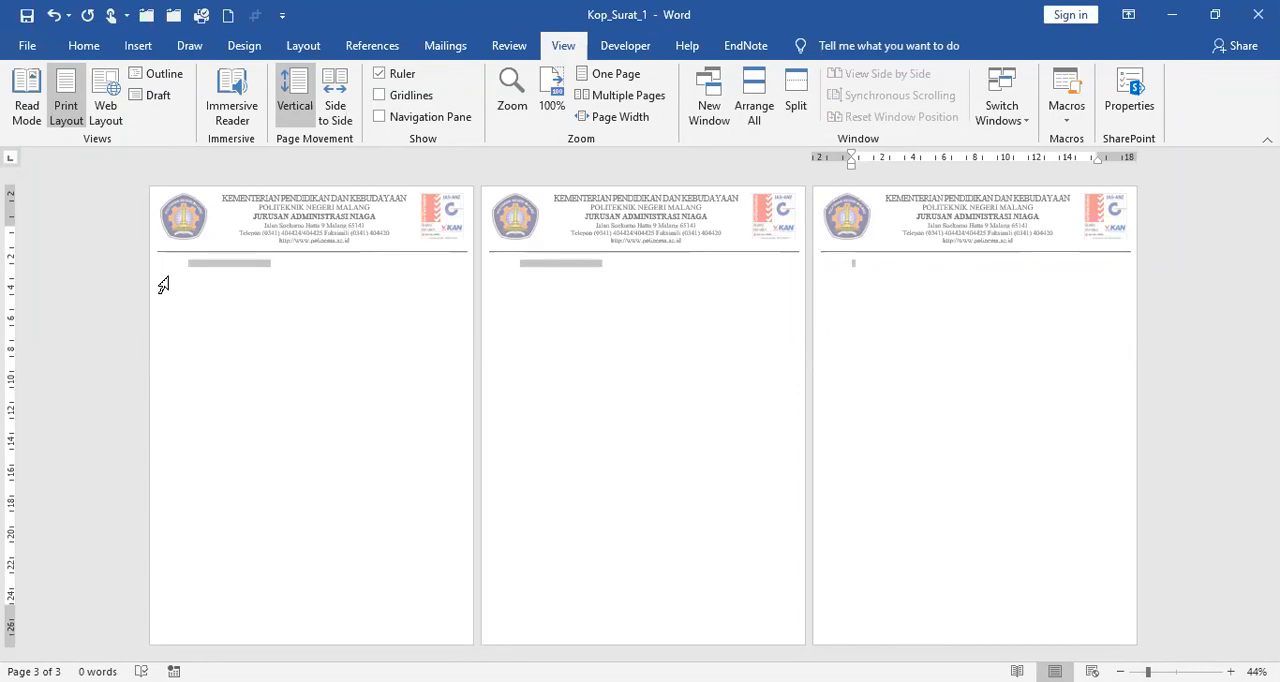
key(Delete)
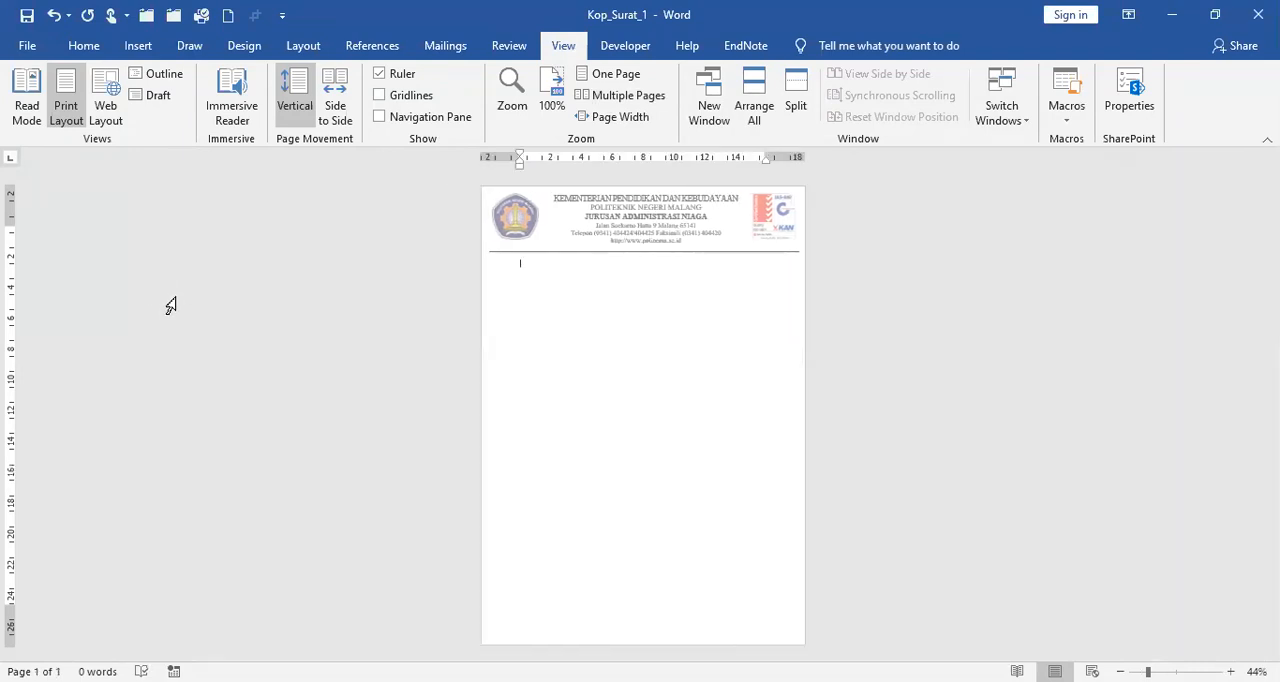
click(634, 119)
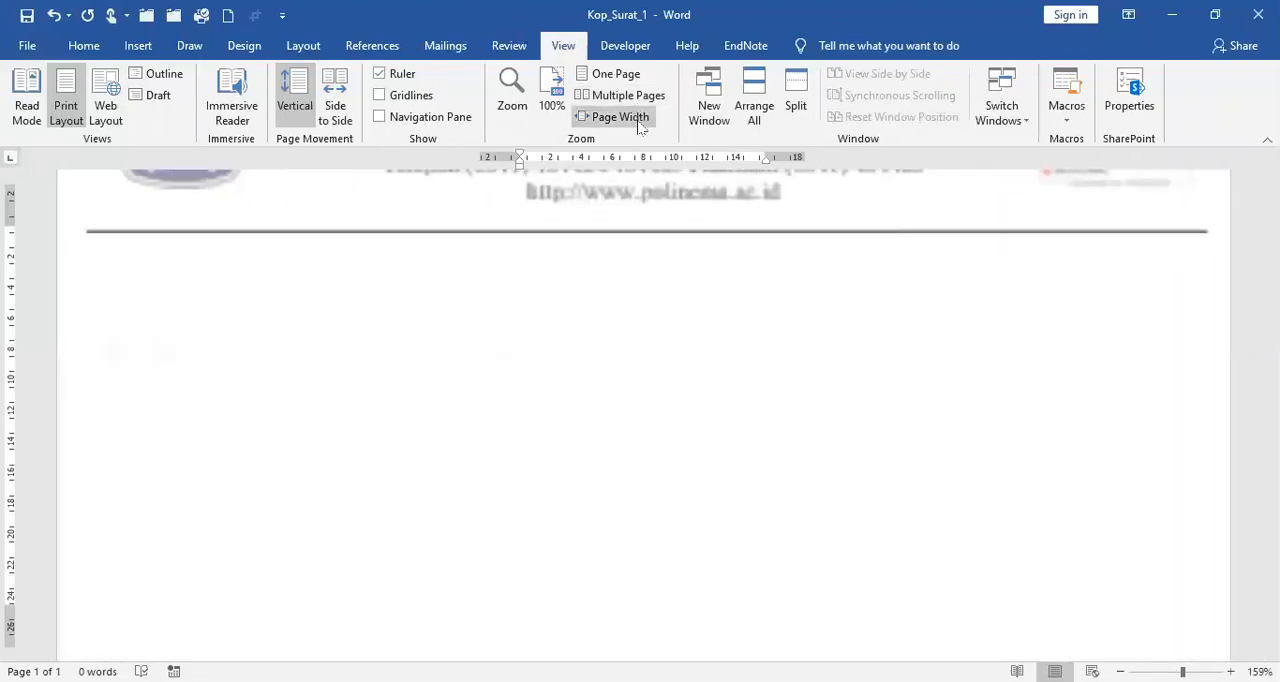
scroll(751, 271, up, 3)
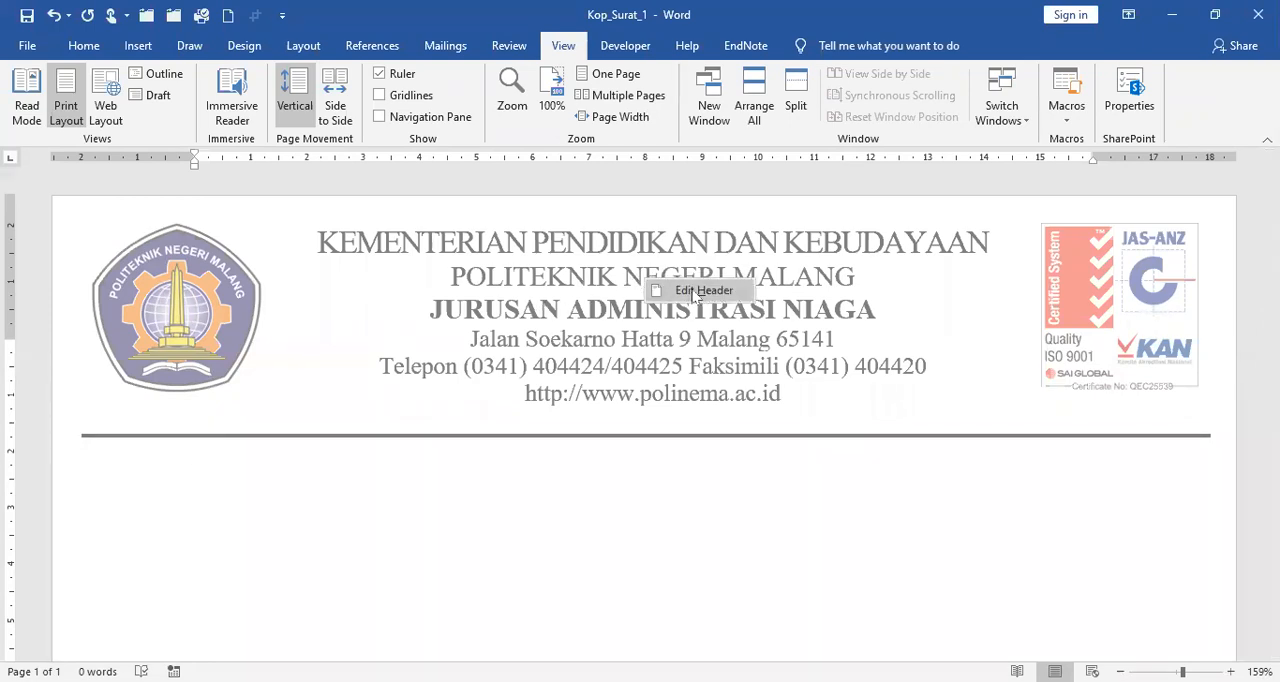
Step: Open the header for editing, copy the whole letterhead table and leave header editing
click(693, 292)
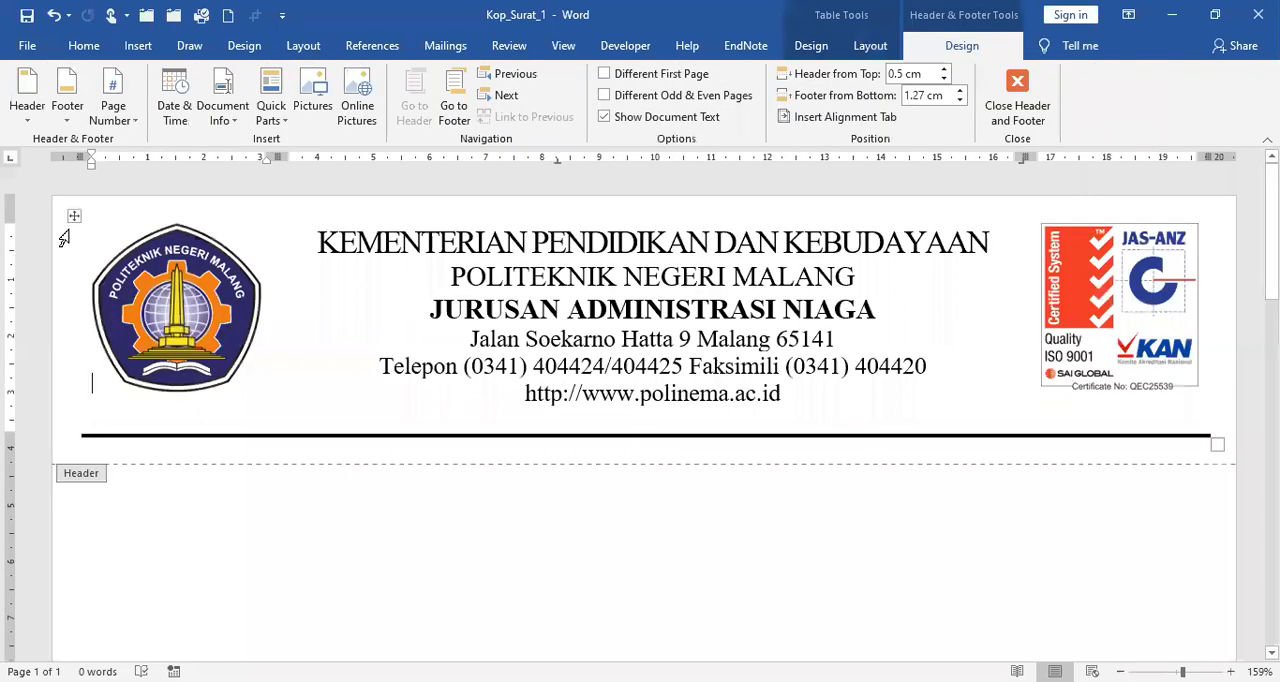
click(52, 333)
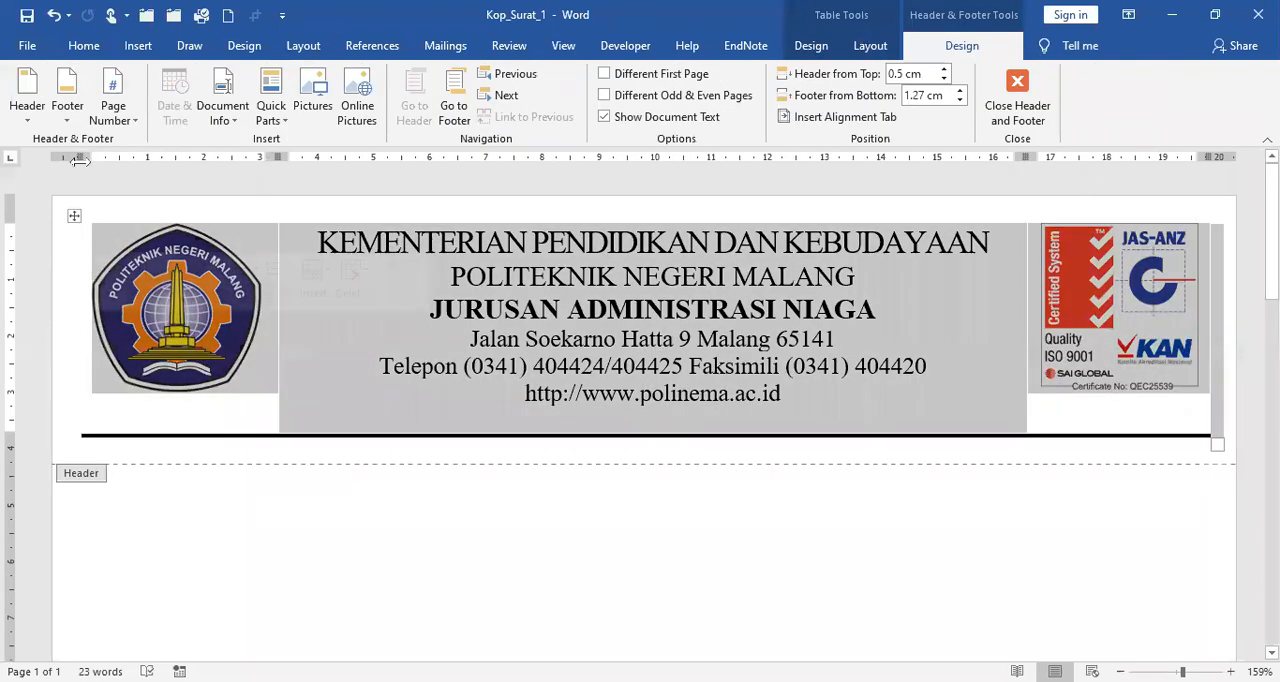
right_click(397, 277)
click(463, 317)
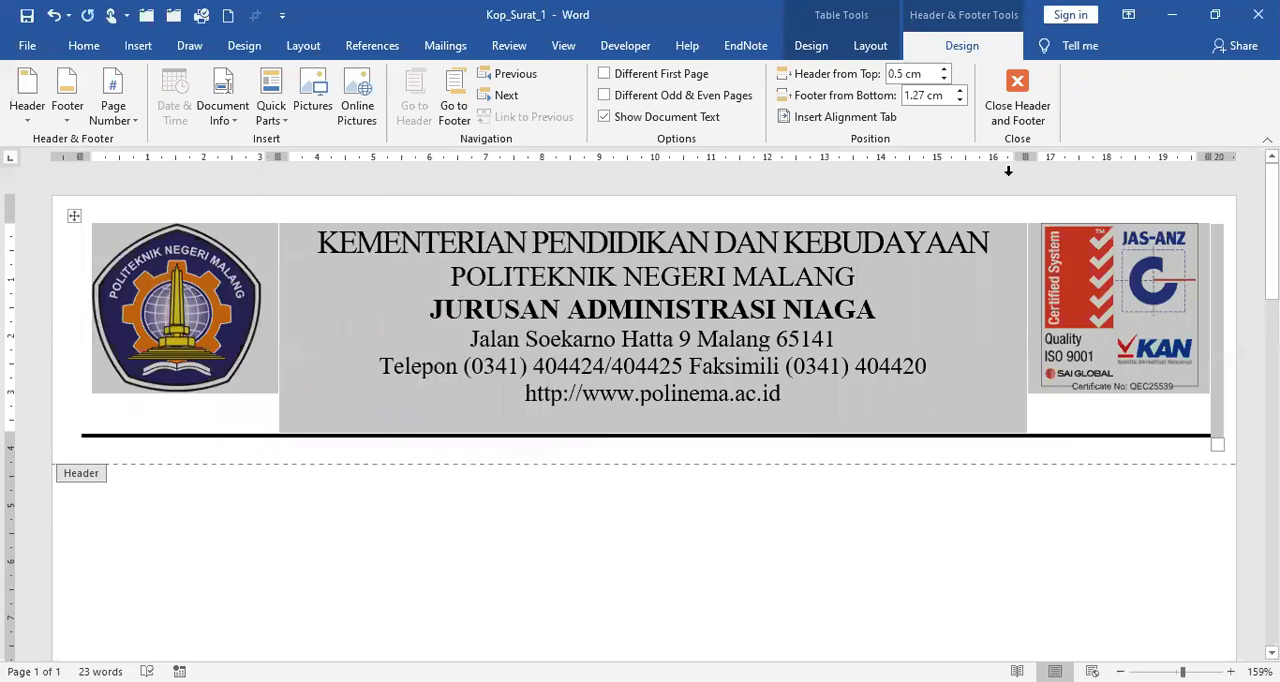
click(1017, 100)
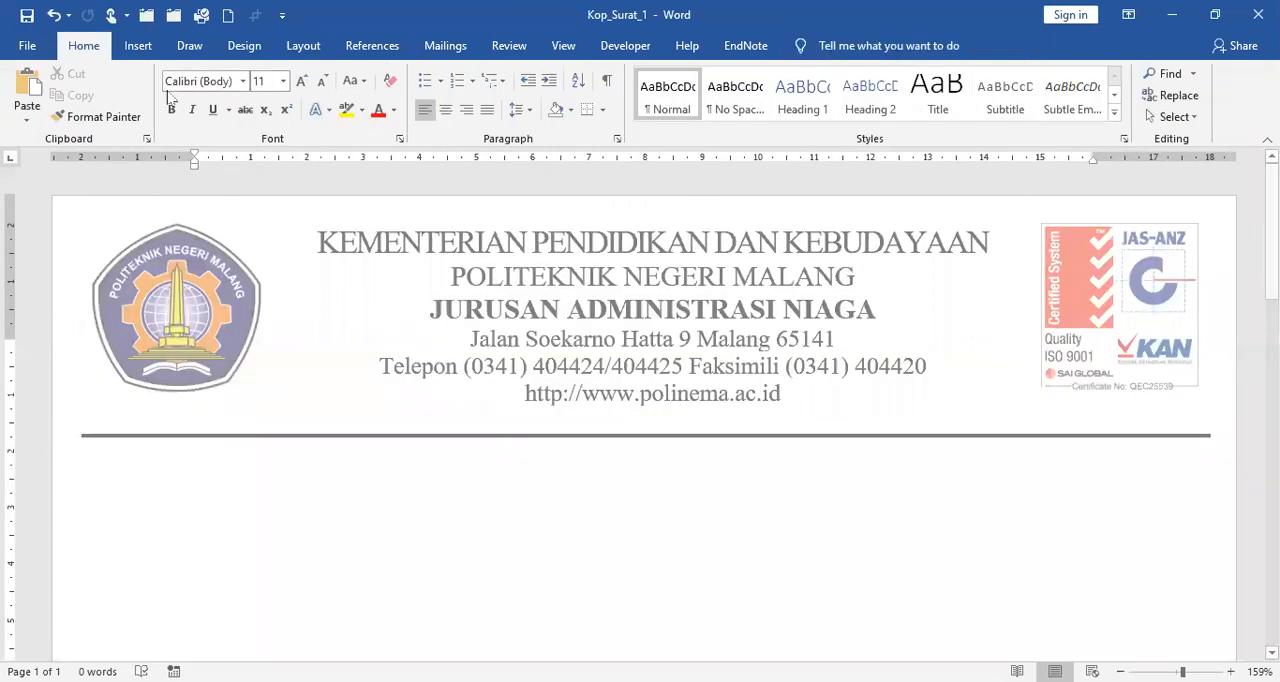
Step: Close the Kop_Surat_1 document without saving the changes
click(27, 45)
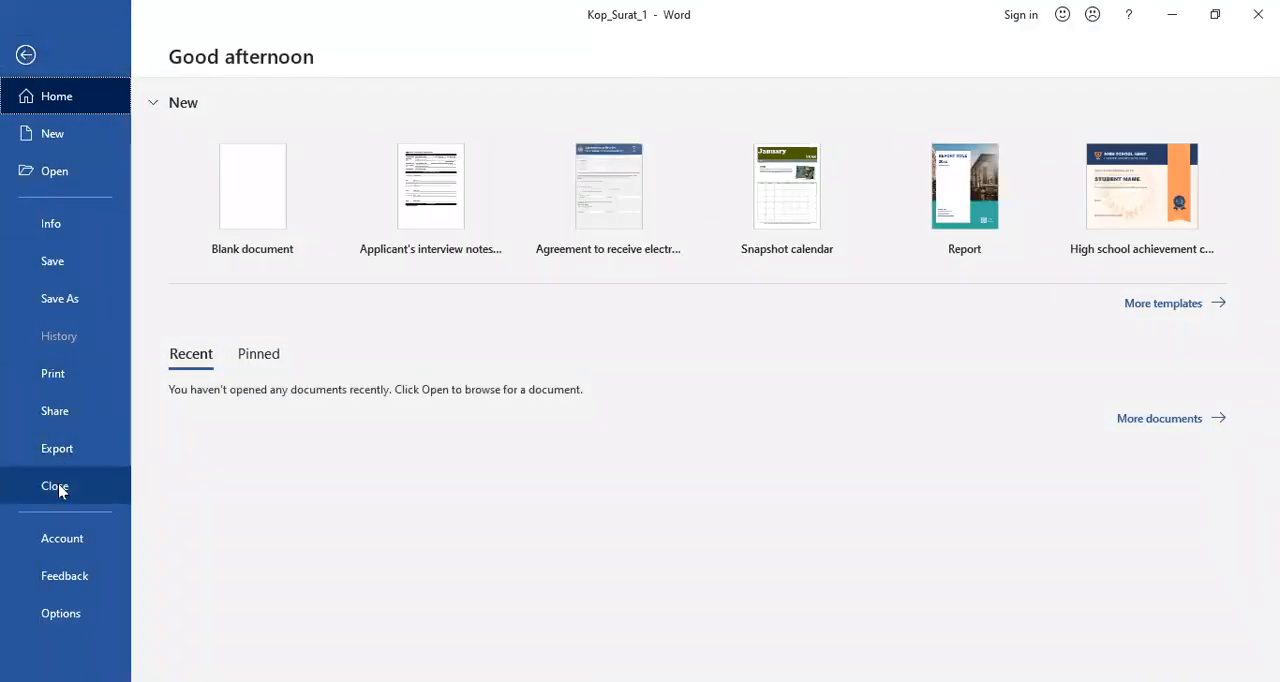
click(58, 484)
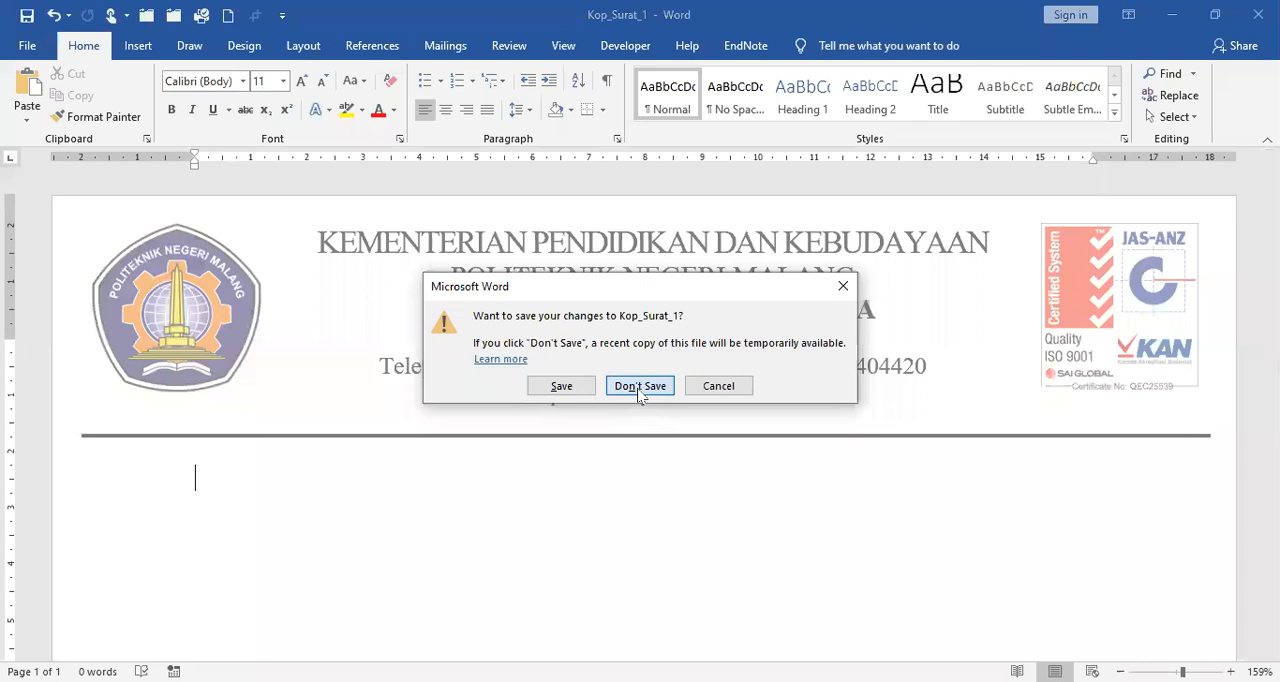
click(640, 388)
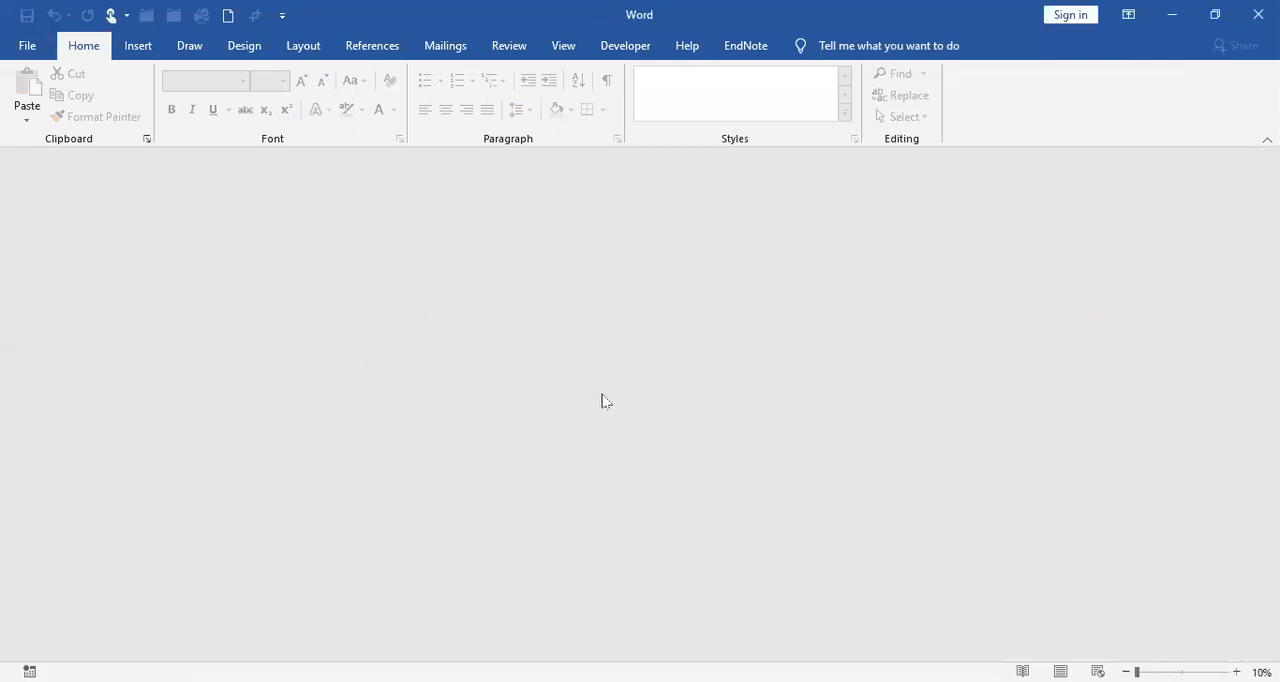
Step: Create a new blank document, add a second page with a page break and return to the first page
click(24, 47)
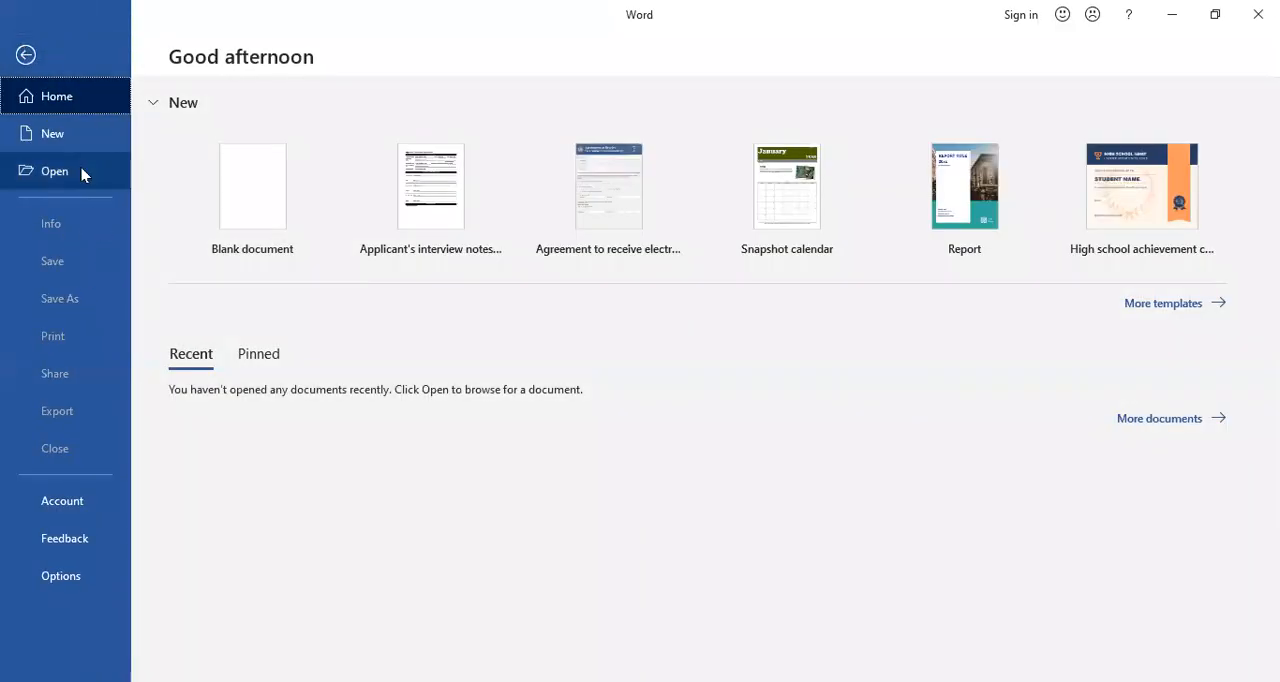
click(245, 190)
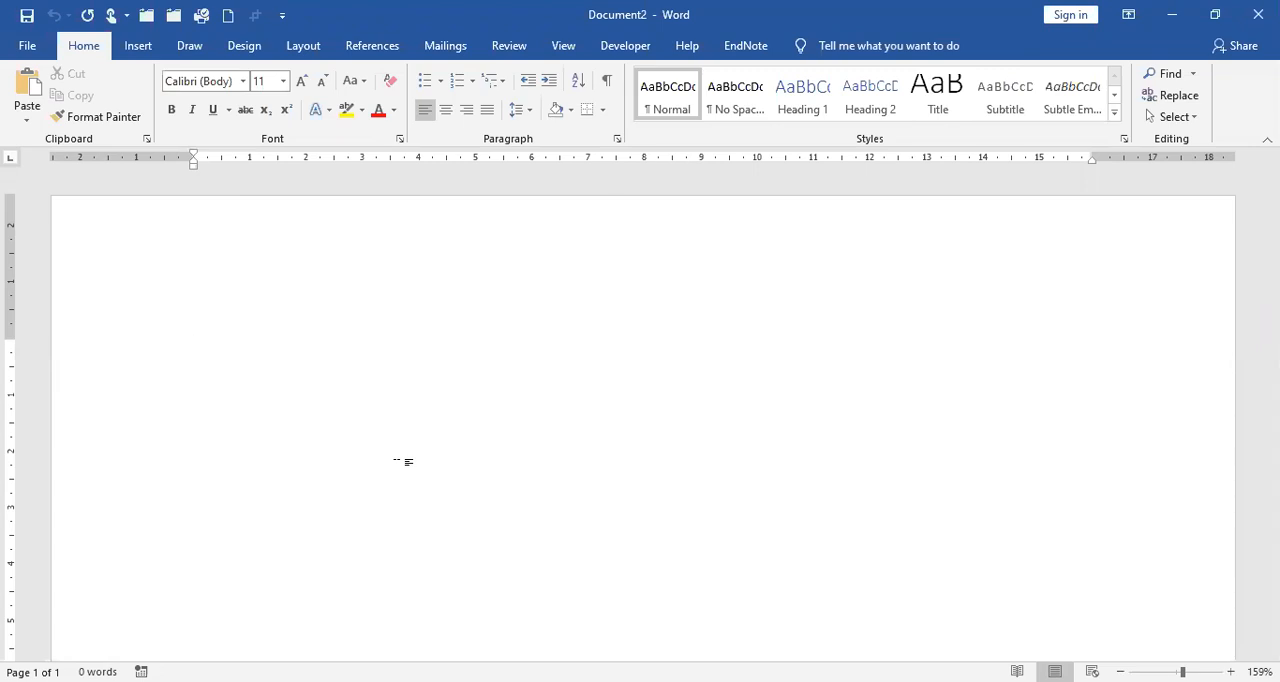
key(ctrl+Return)
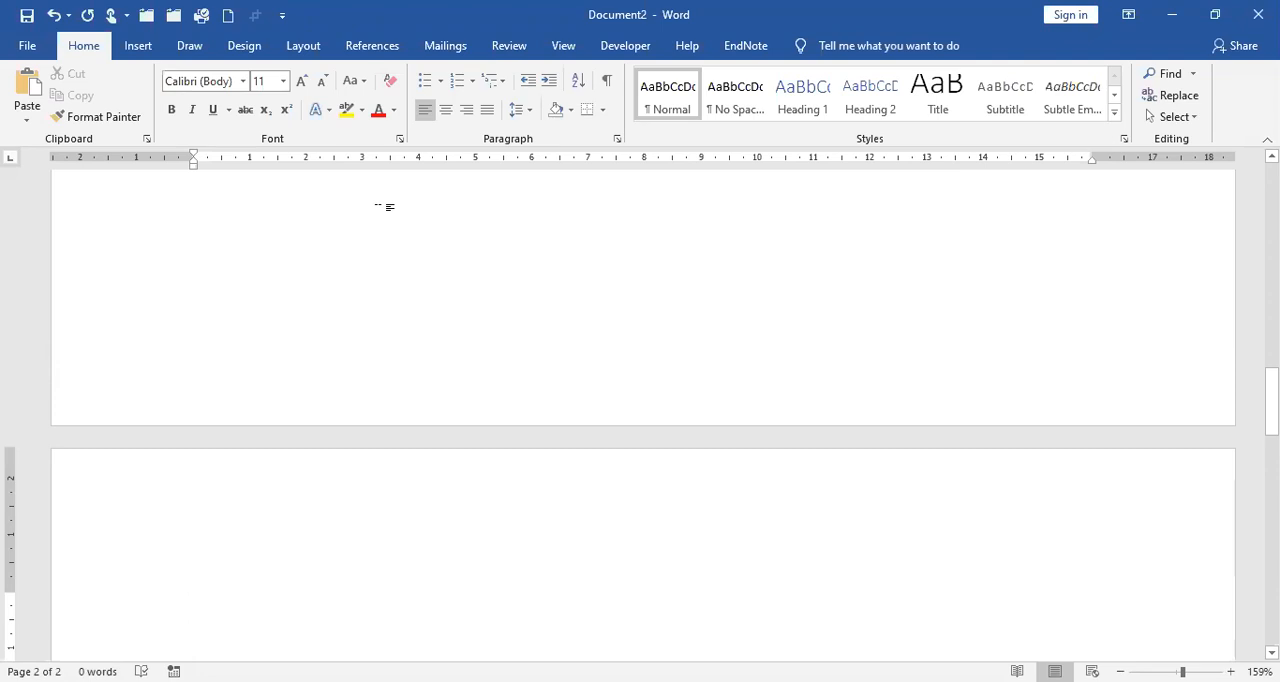
key(ctrl+Home)
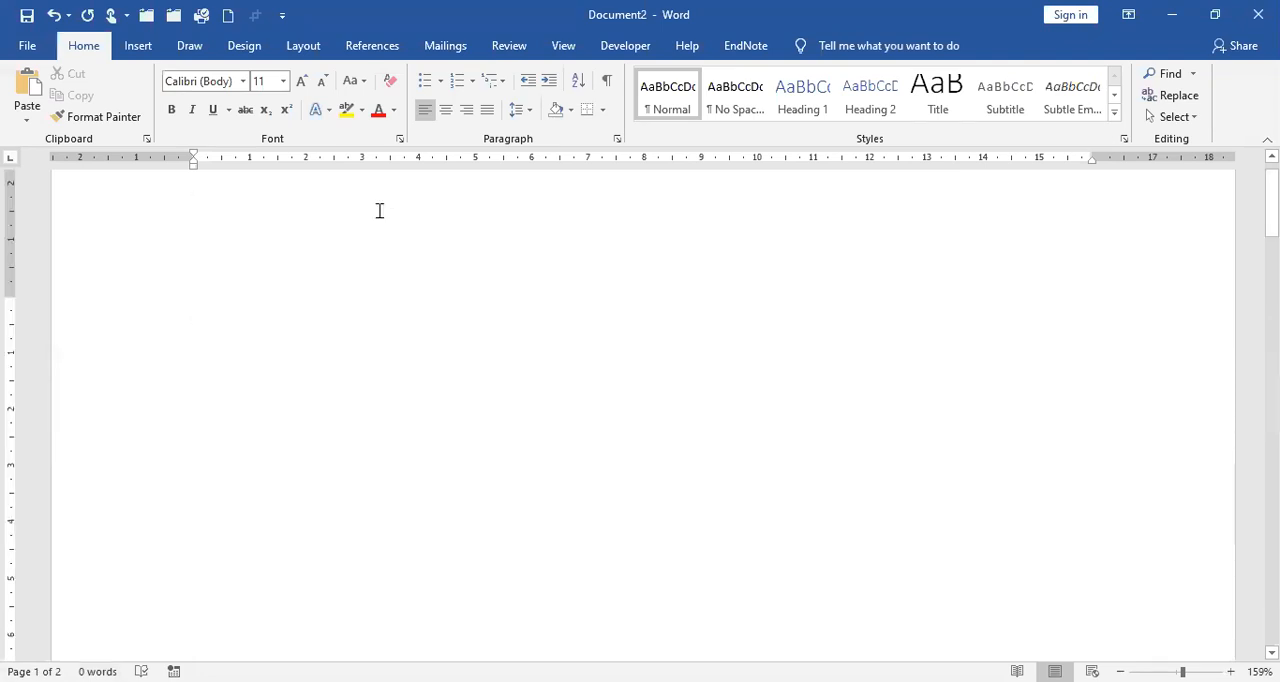
scroll(342, 338, up, 1)
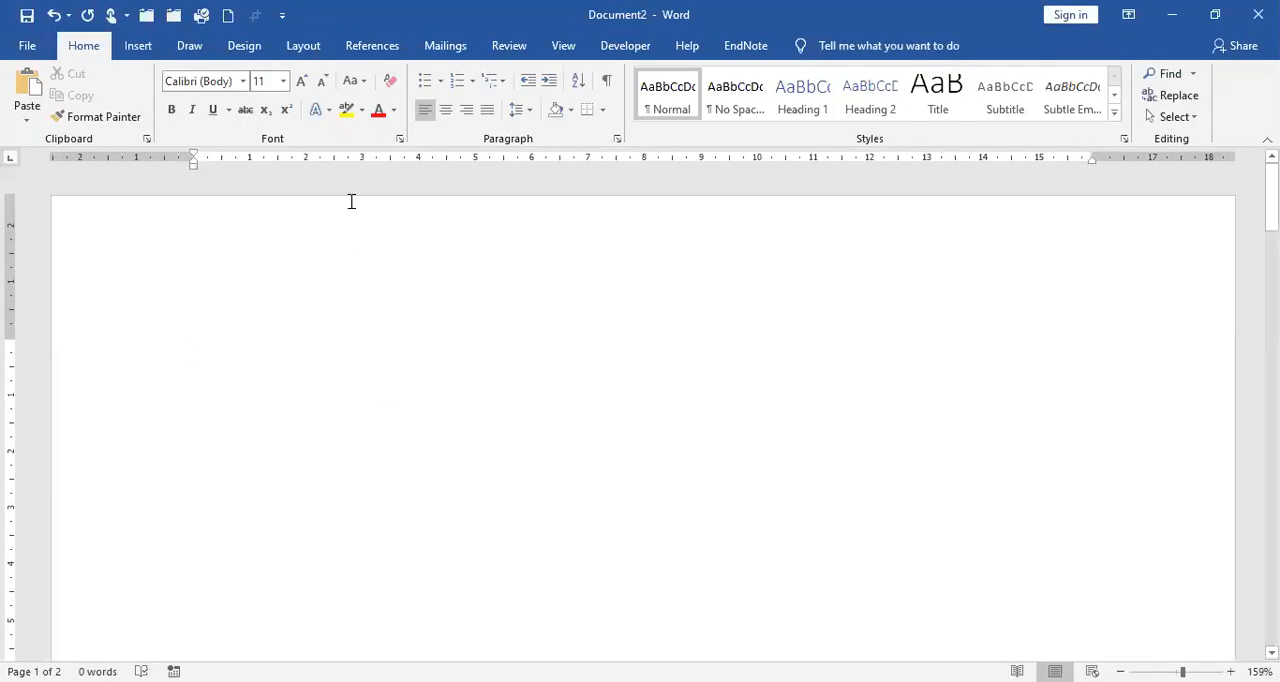
Step: Turn on a different first page for headers and footers in the page setup, leaving different odd and even off
click(313, 48)
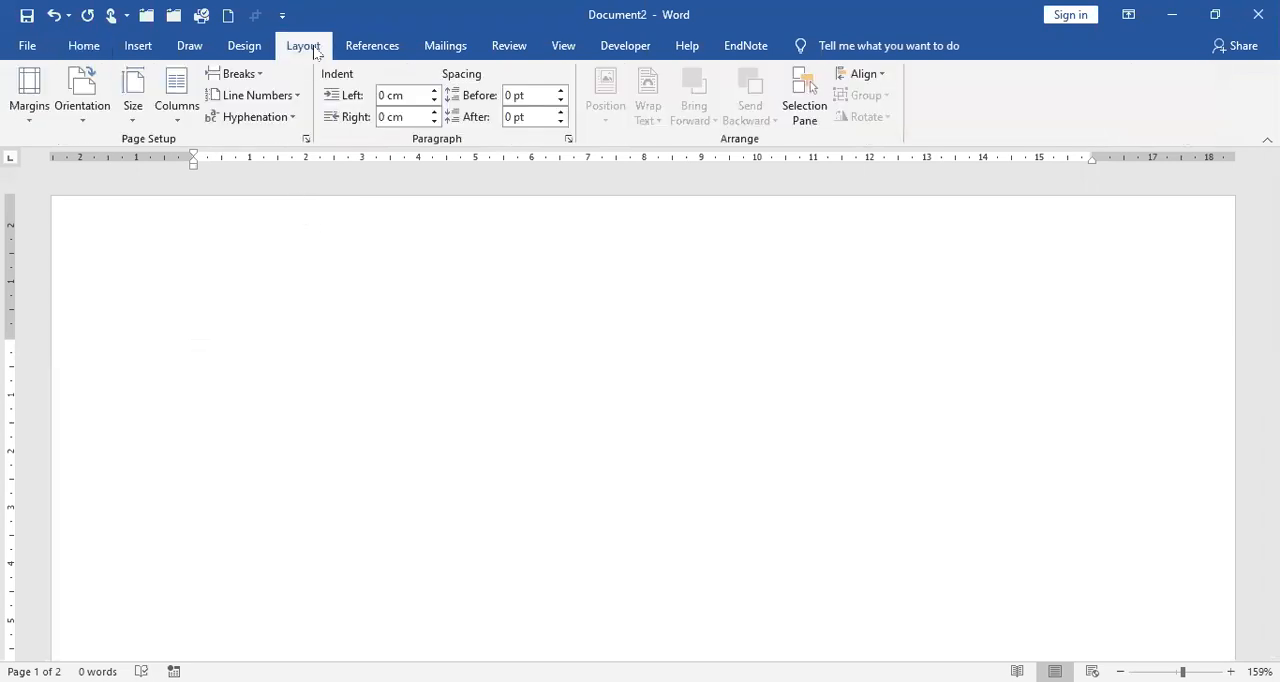
click(307, 139)
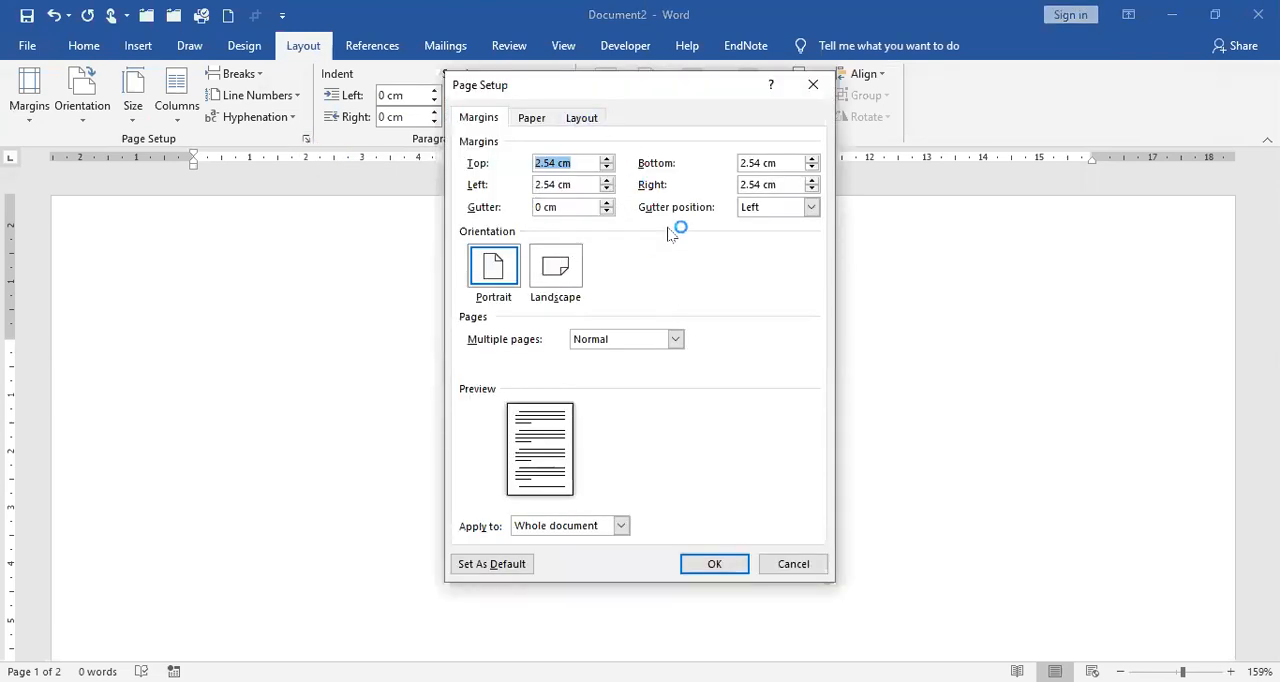
click(582, 120)
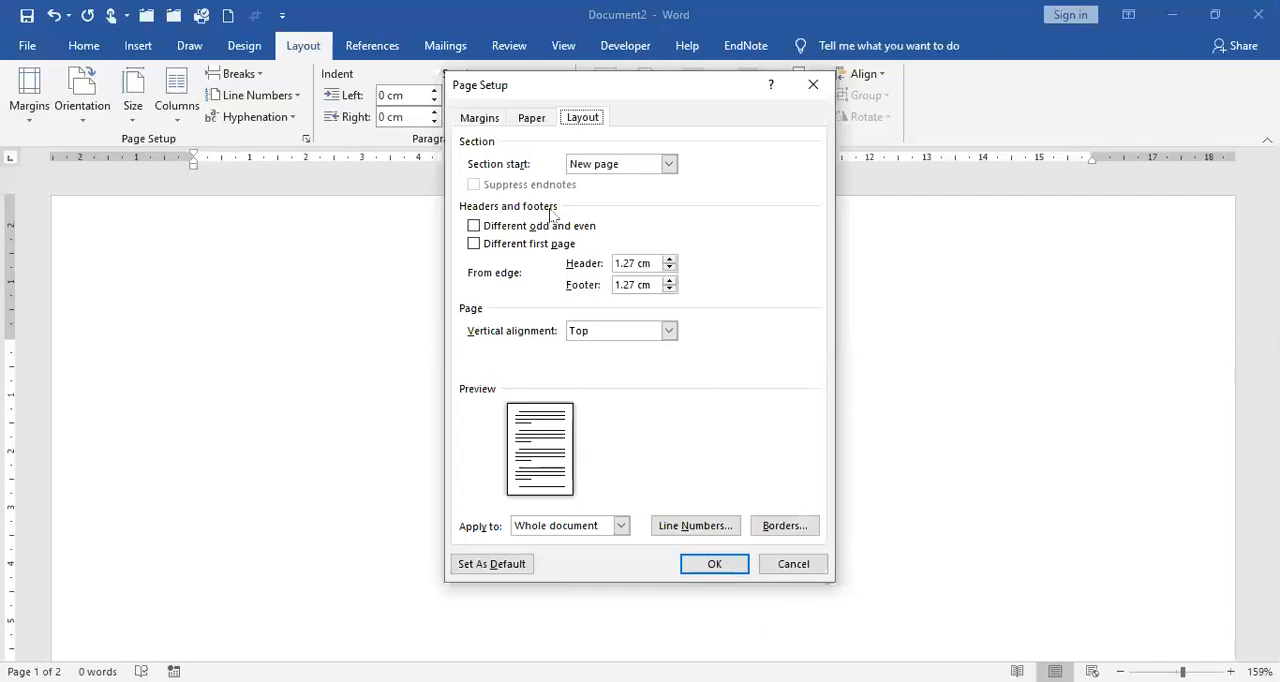
click(474, 246)
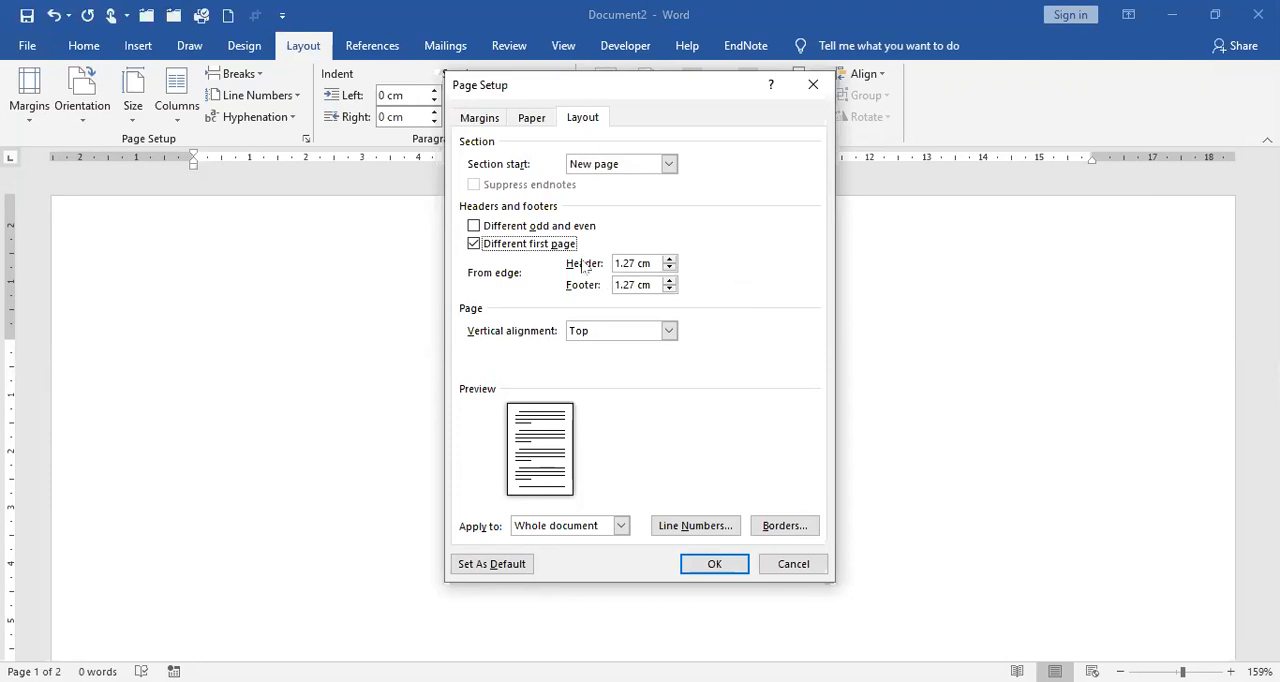
click(474, 226)
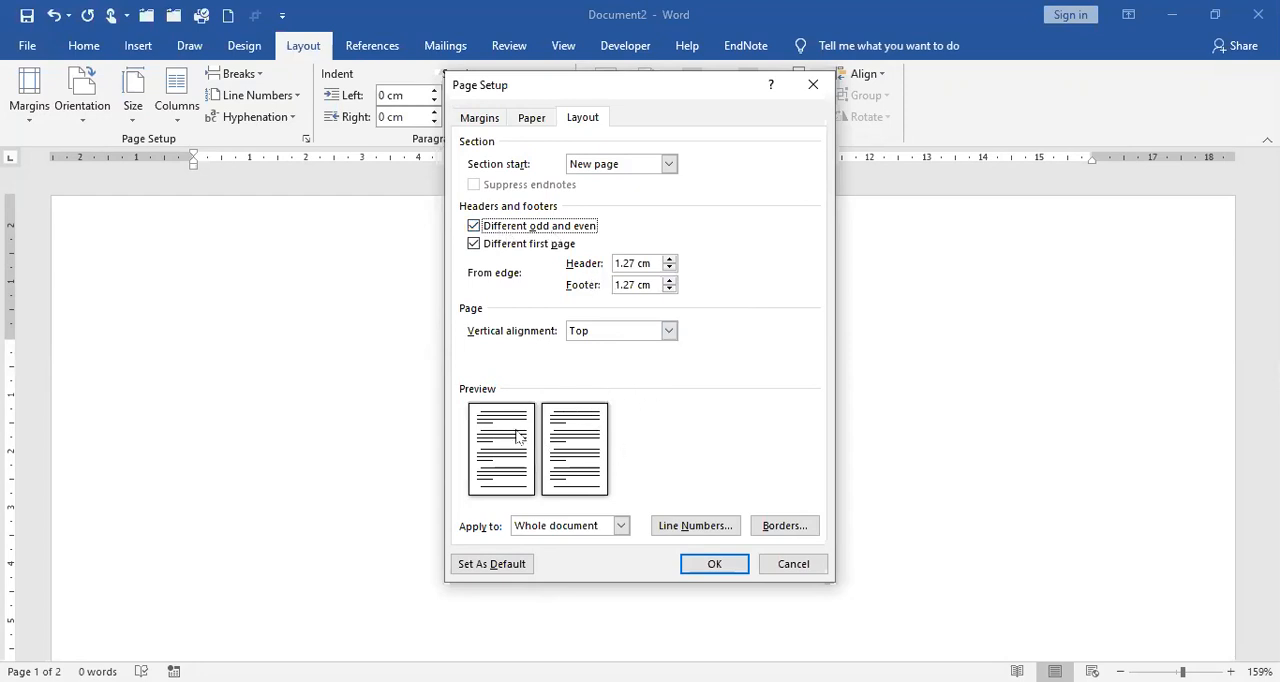
click(474, 226)
click(474, 226)
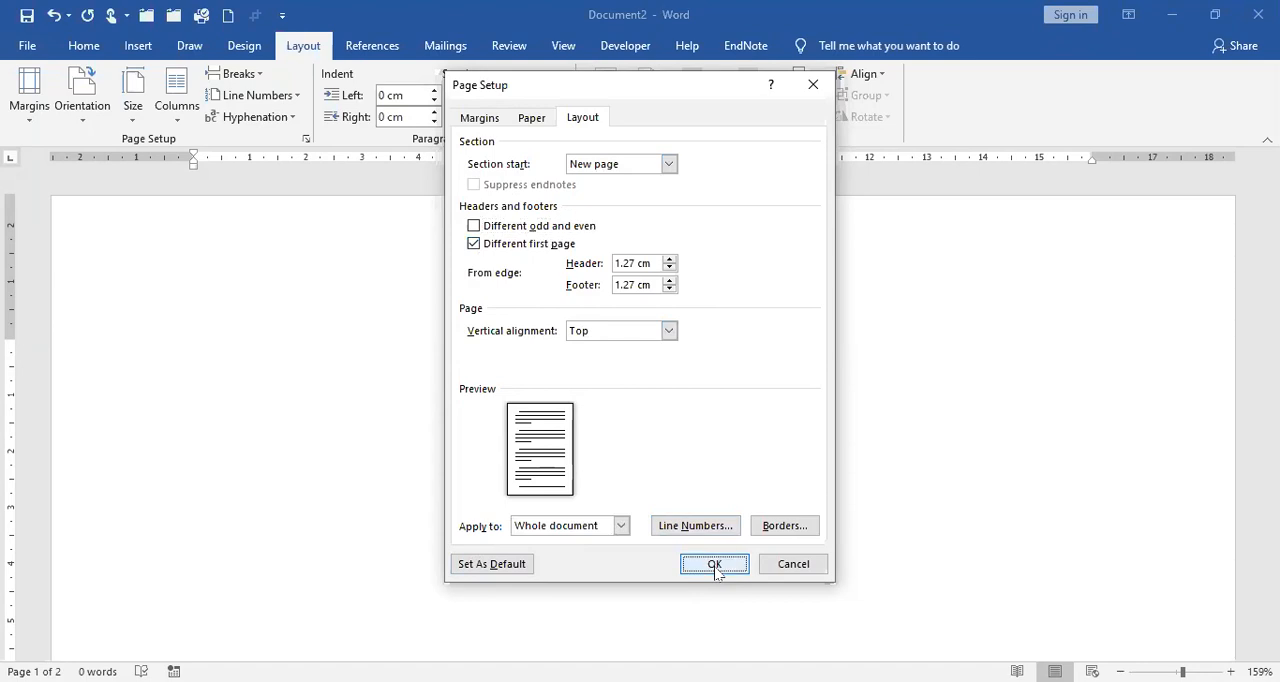
click(715, 565)
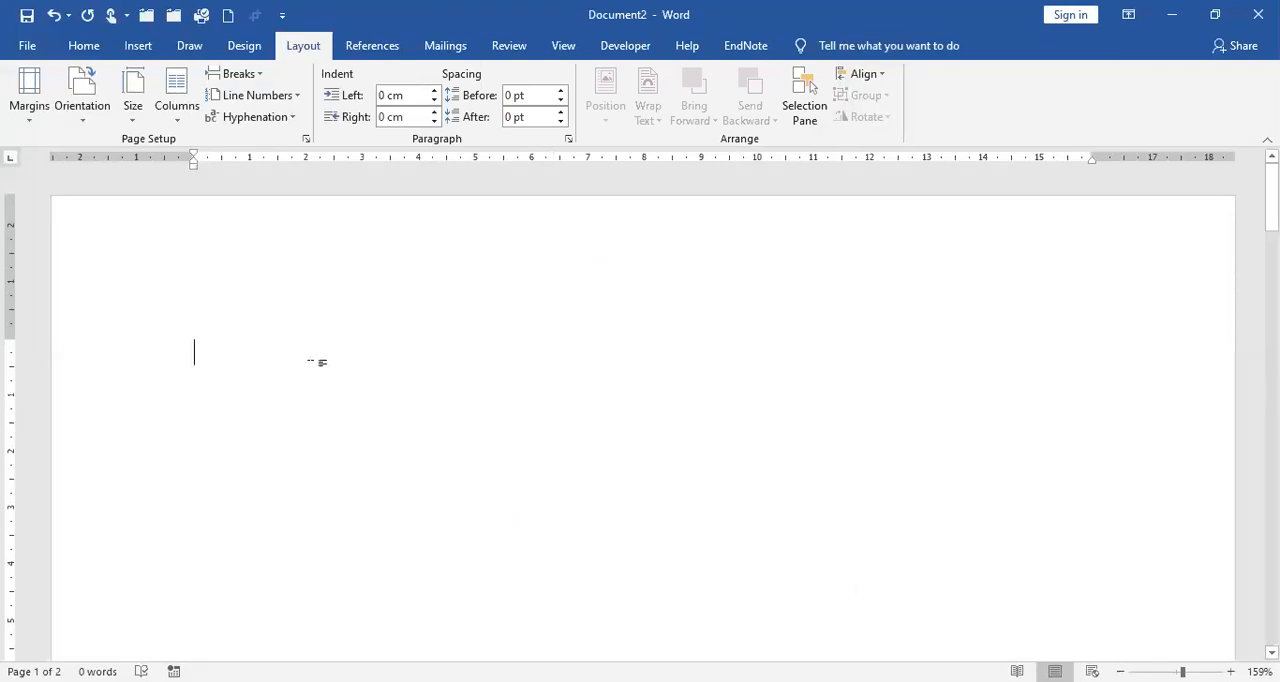
Step: Open the first page header for editing and paste the copied letterhead with its source formatting
click(138, 45)
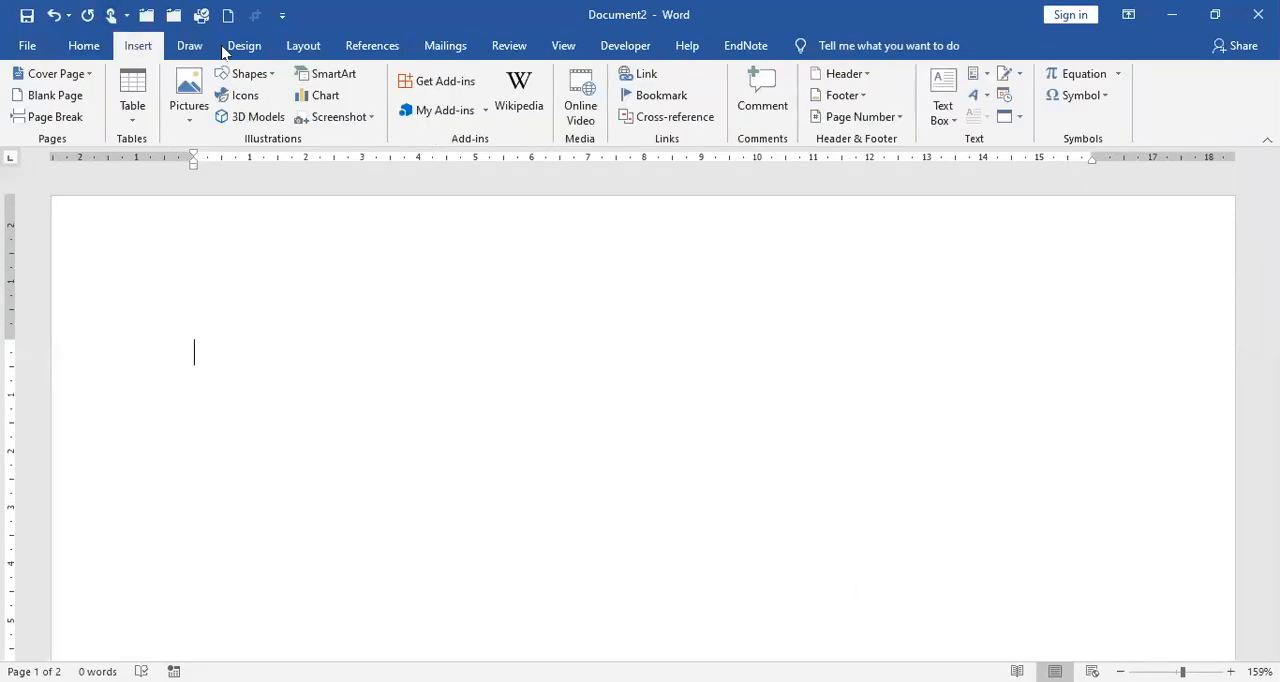
click(870, 76)
click(866, 529)
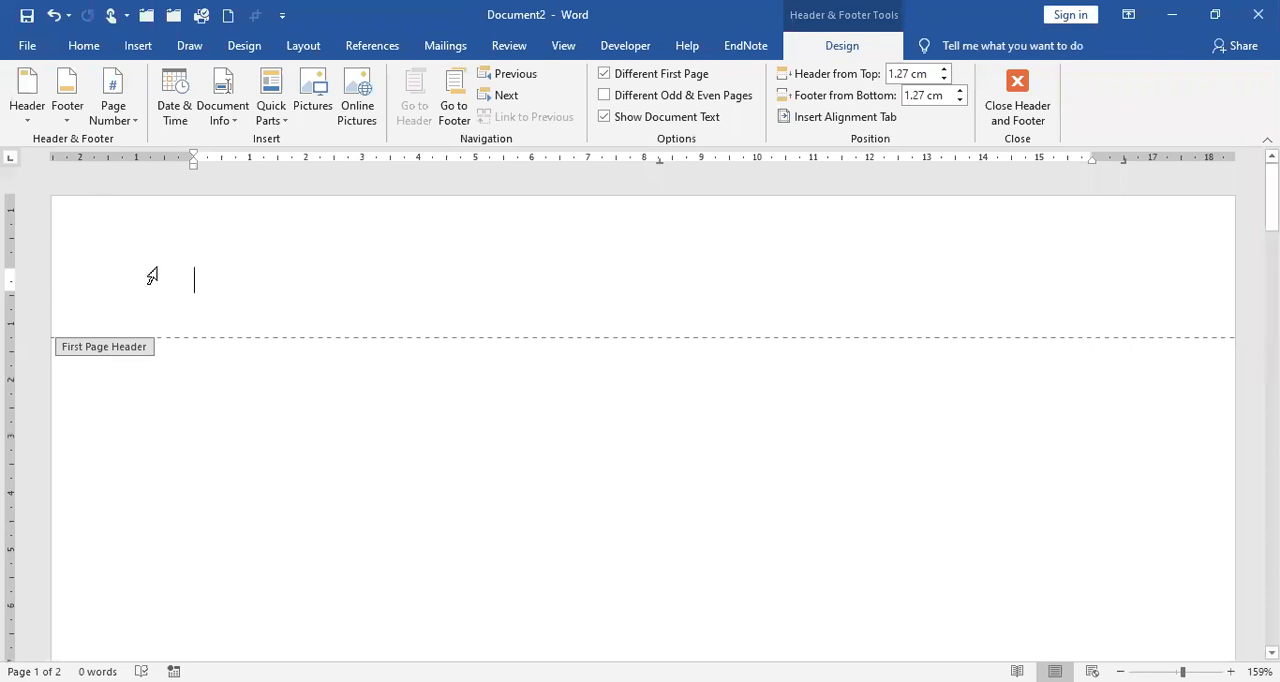
right_click(352, 272)
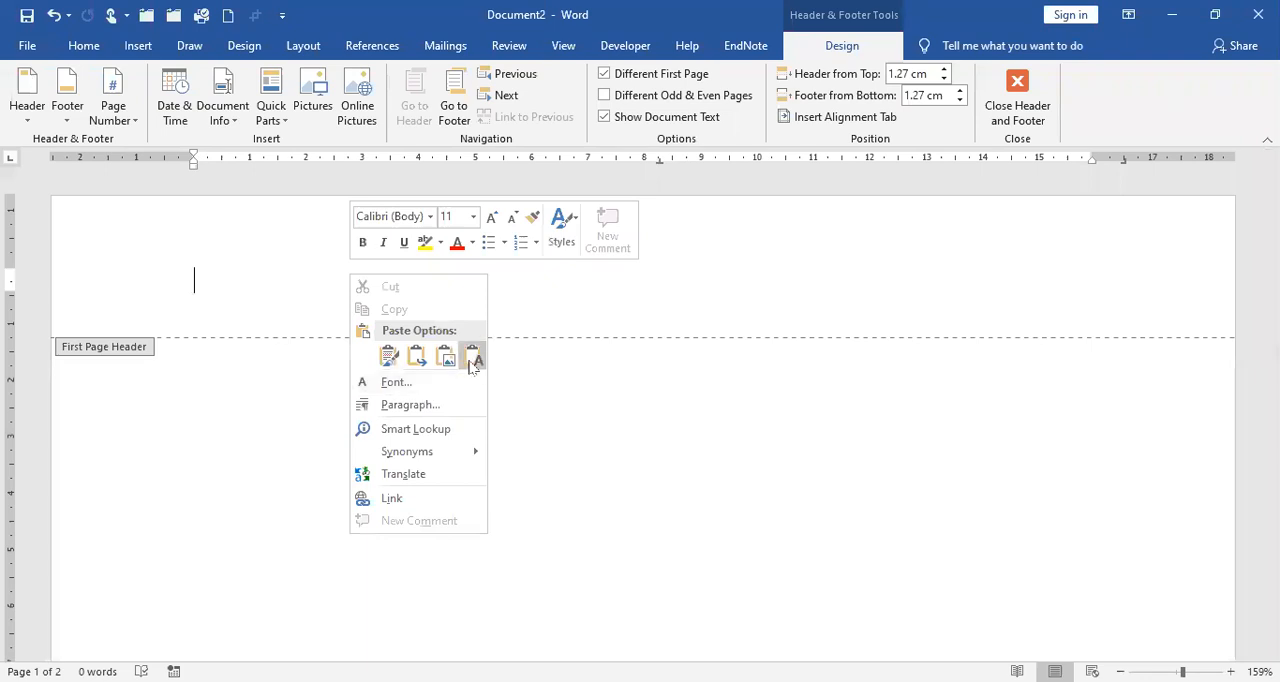
click(390, 360)
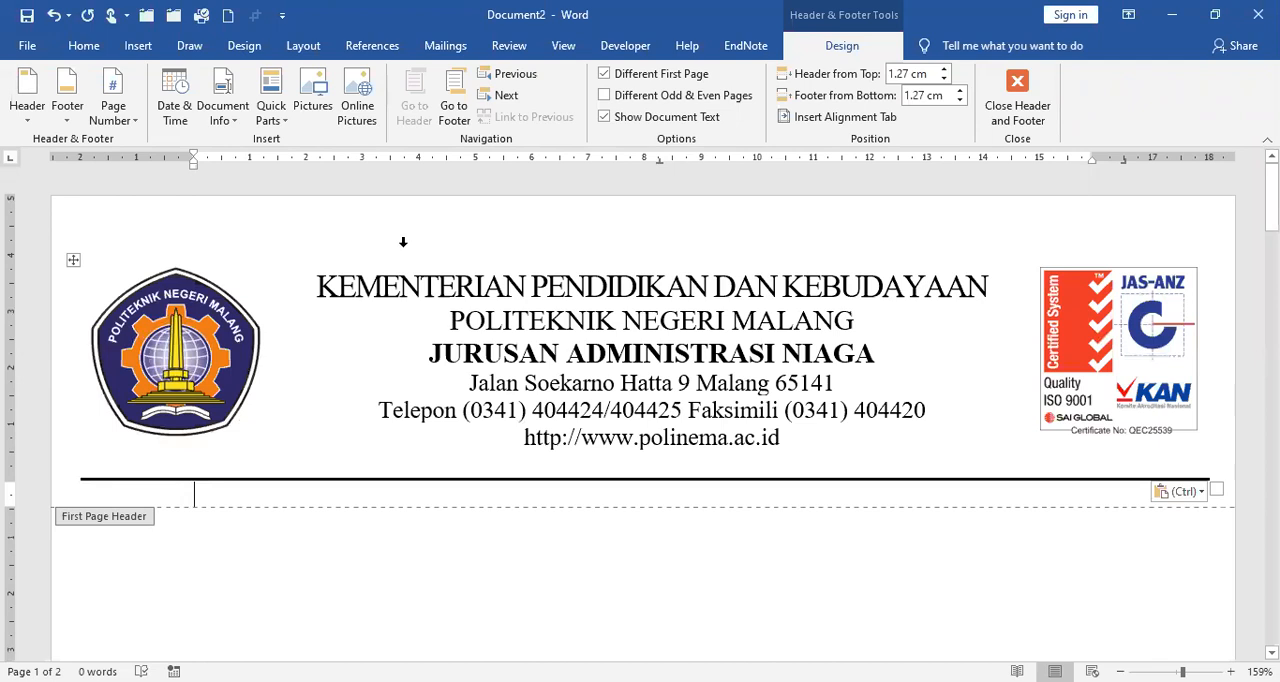
Step: Move the letterhead closer to the top edge of the first page and return to editing the document body
click(452, 320)
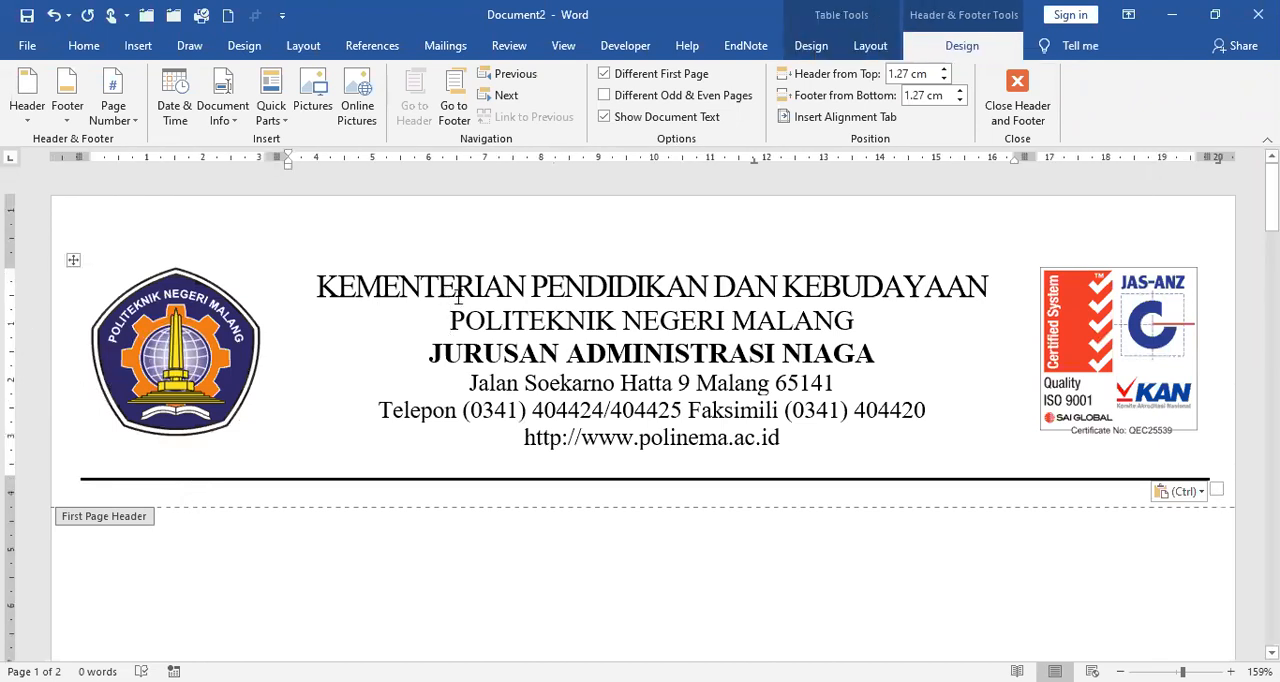
drag(10, 262, 12, 215)
double_click(408, 500)
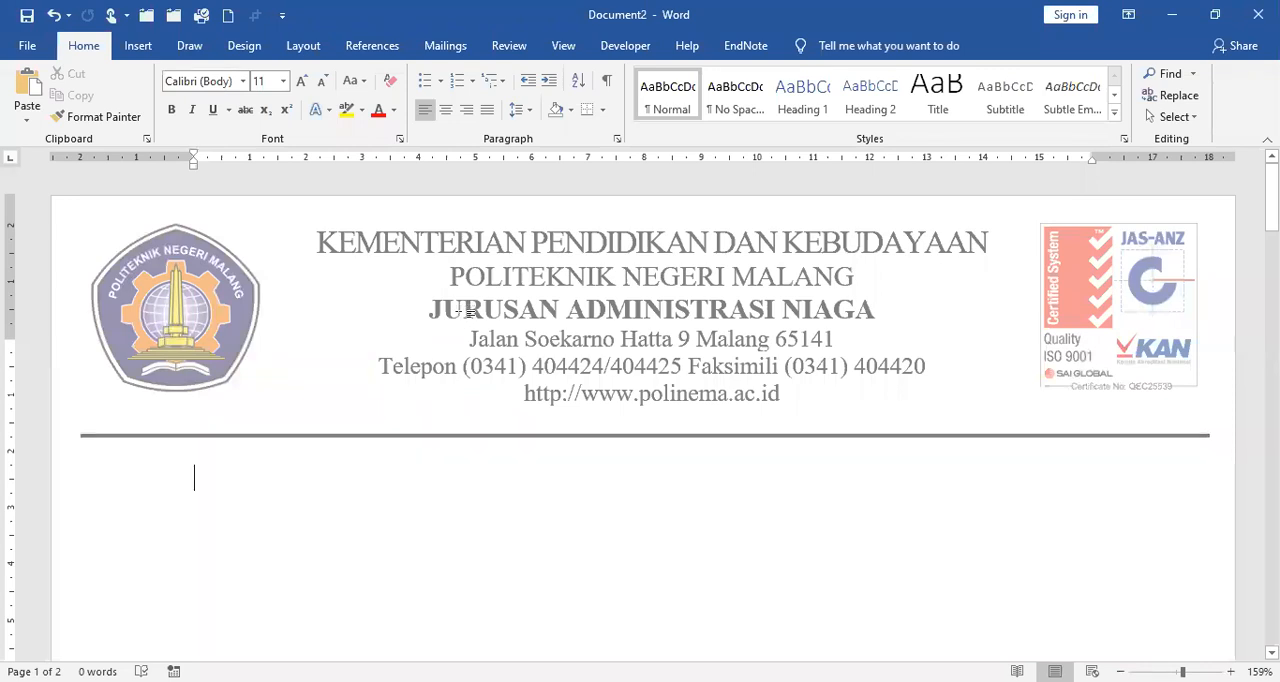
Step: Check both pages for the letterhead and display them side by side in the multiple-pages view
scroll(465, 320, down, 10)
scroll(465, 320, down, 5)
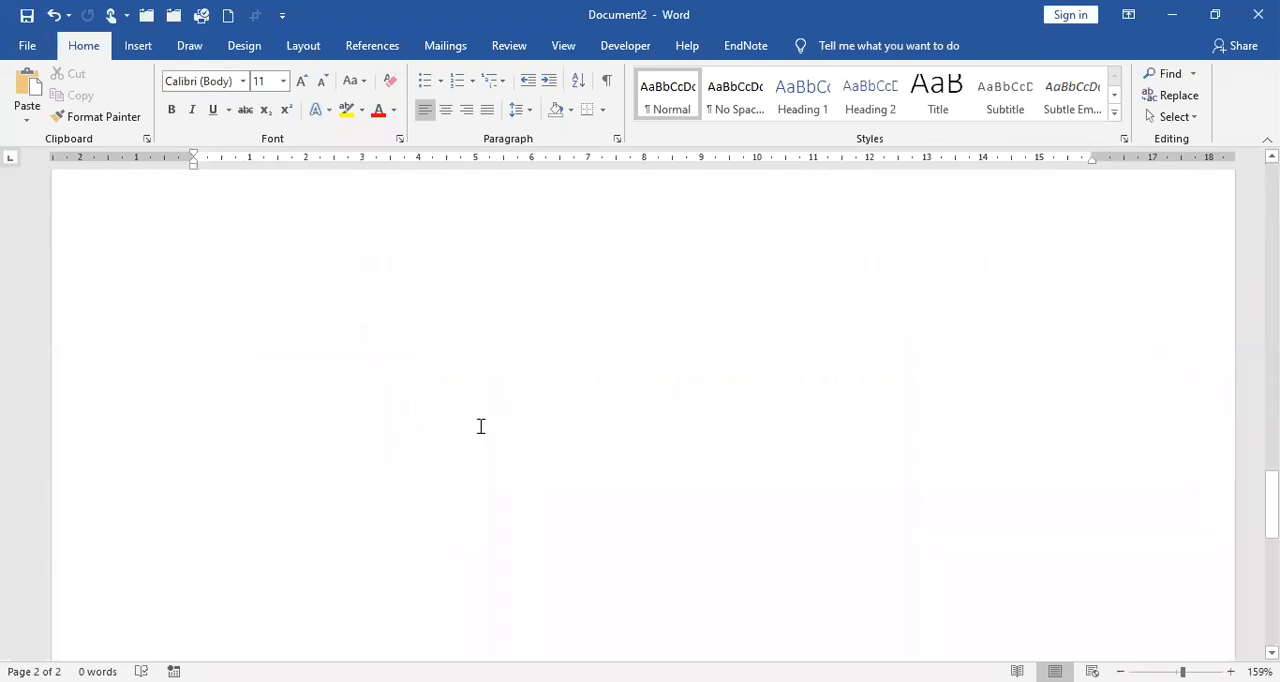
scroll(486, 422, up, 15)
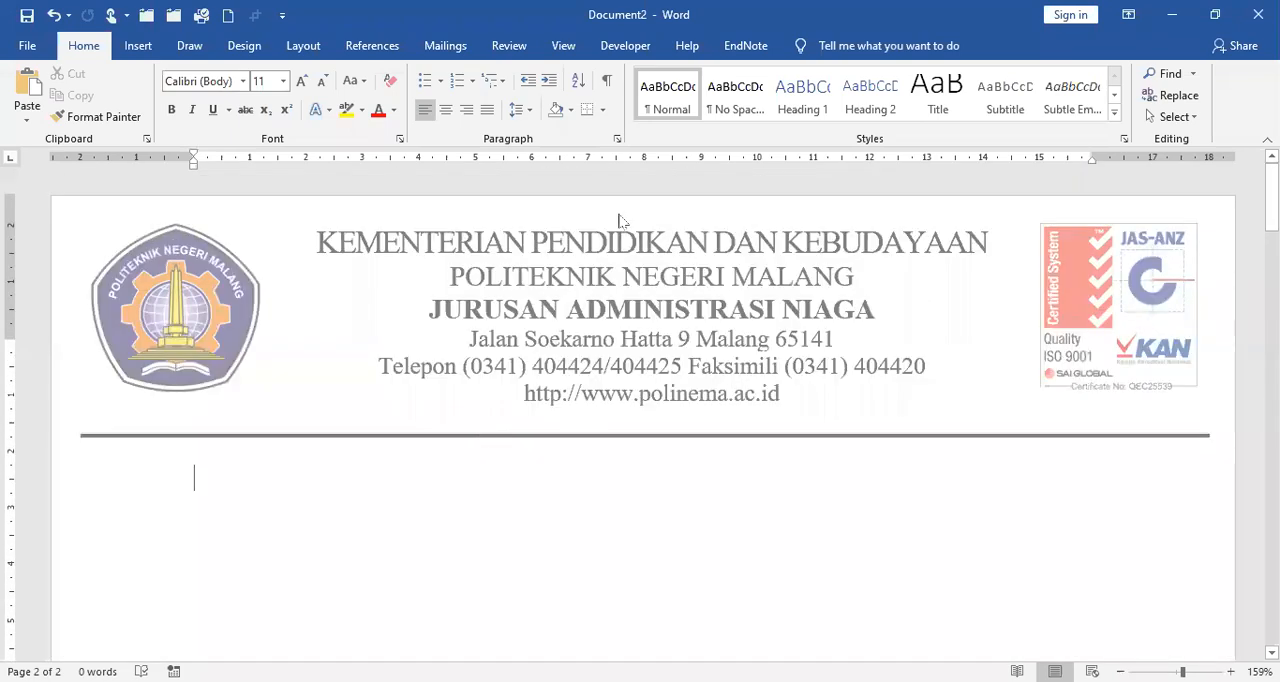
click(564, 47)
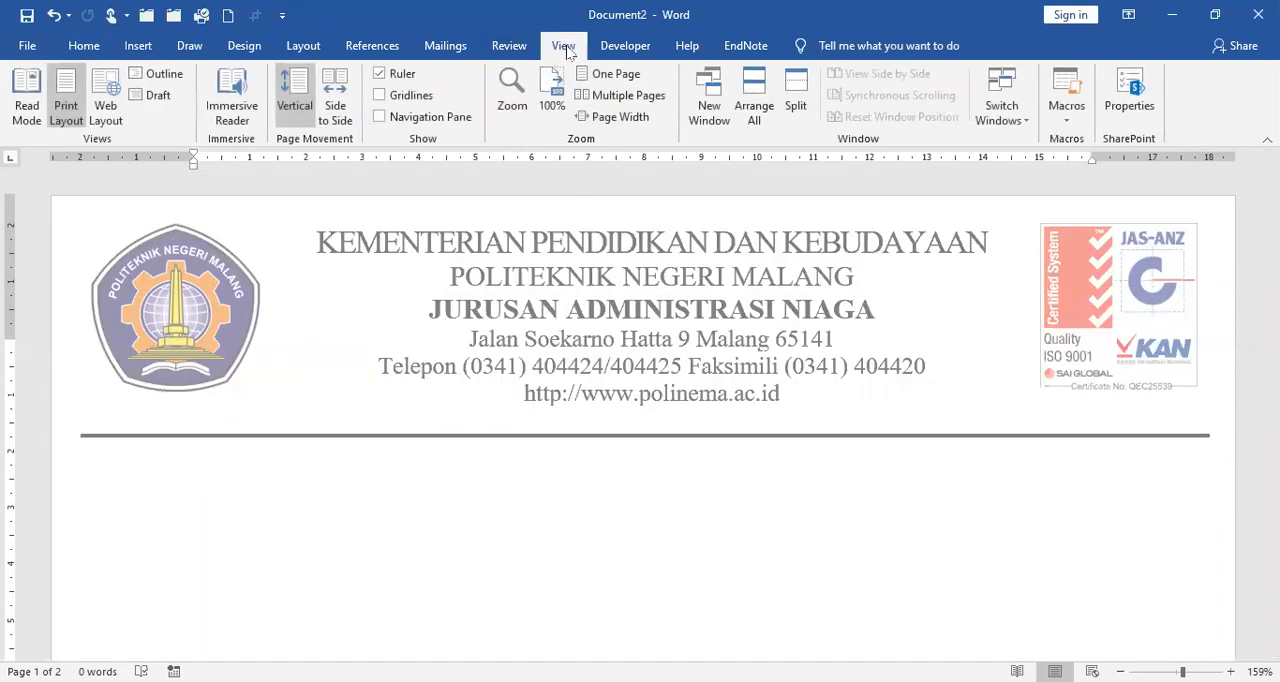
click(617, 97)
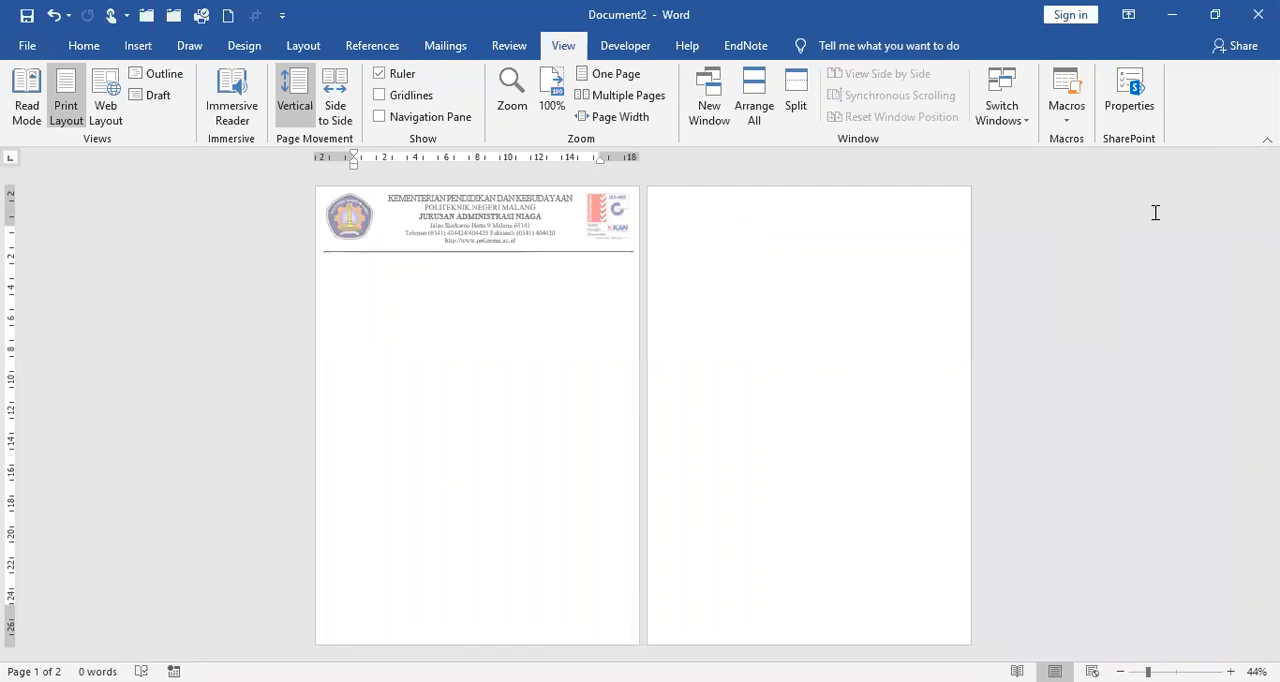
Step: Insert another page break, then select and delete all content in the document body, including the page breaks
key(ctrl+Return)
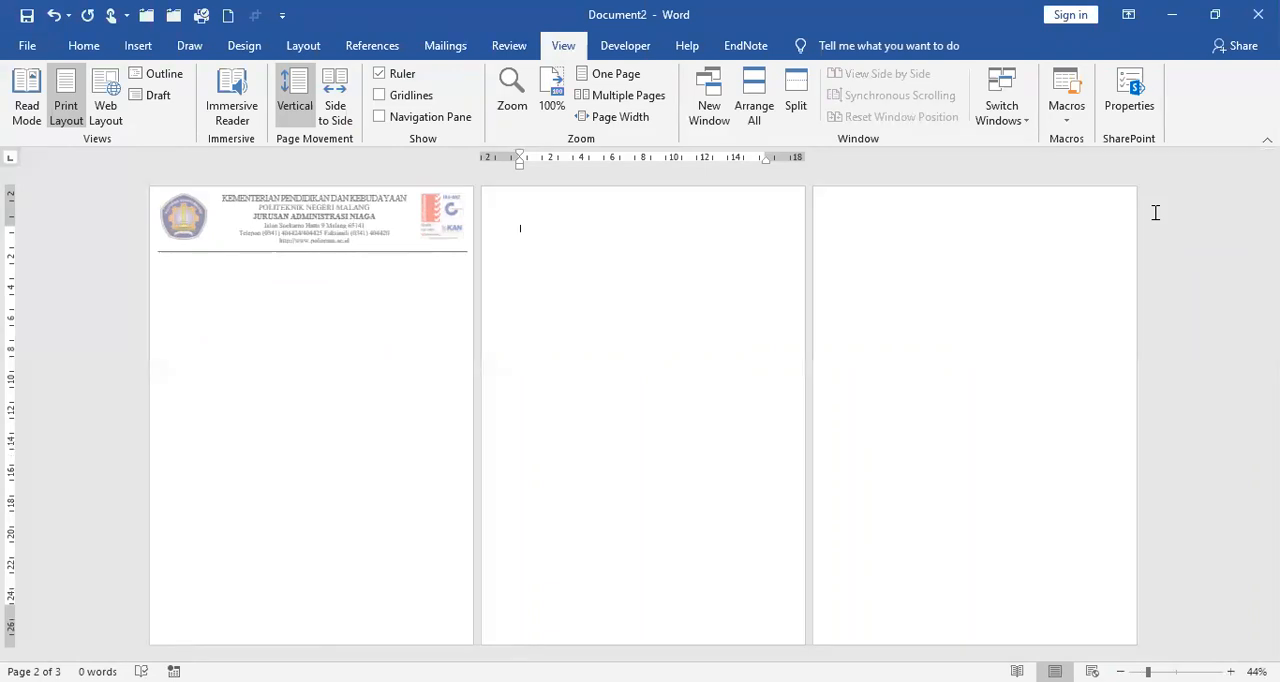
key(ctrl+a)
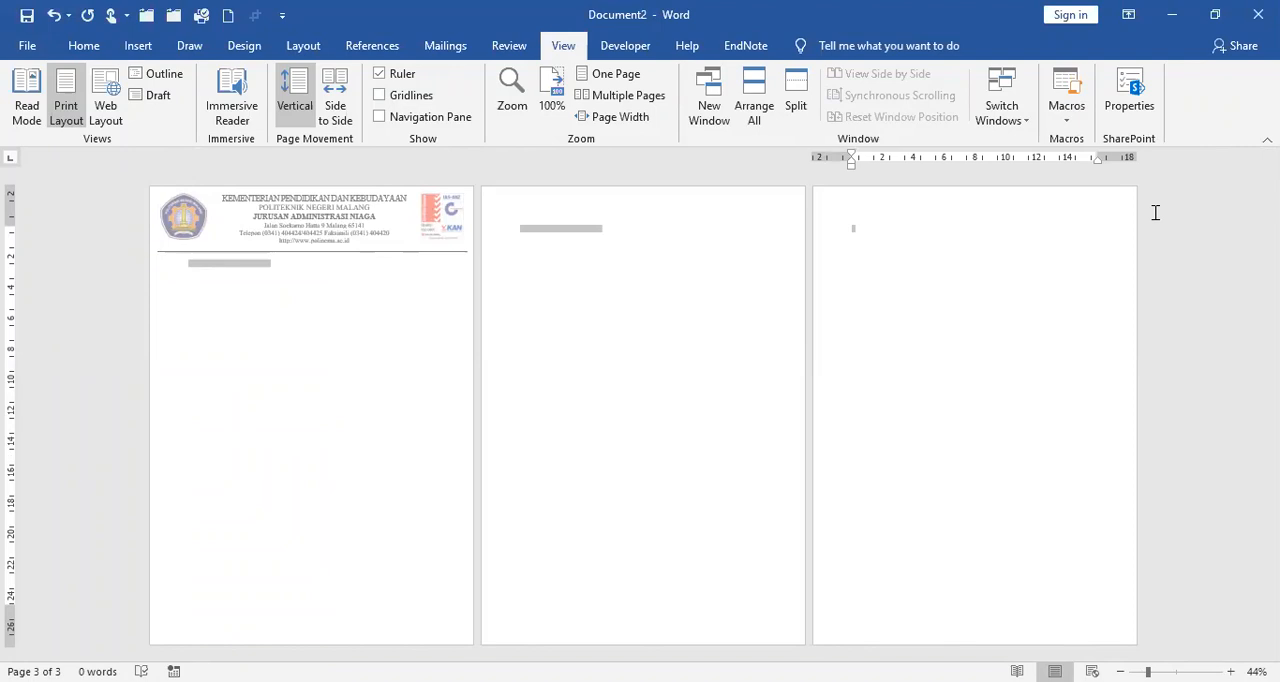
key(Delete)
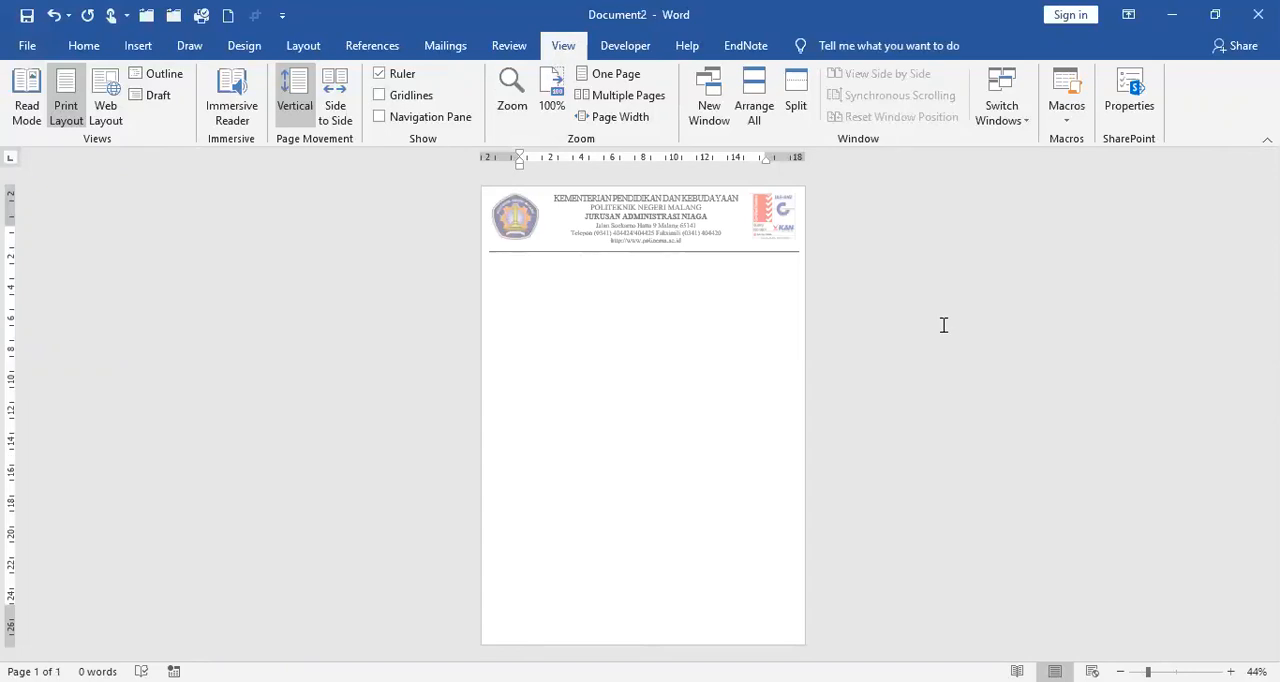
Step: Test adding a second page with a page break and undo it
key(ctrl+Return)
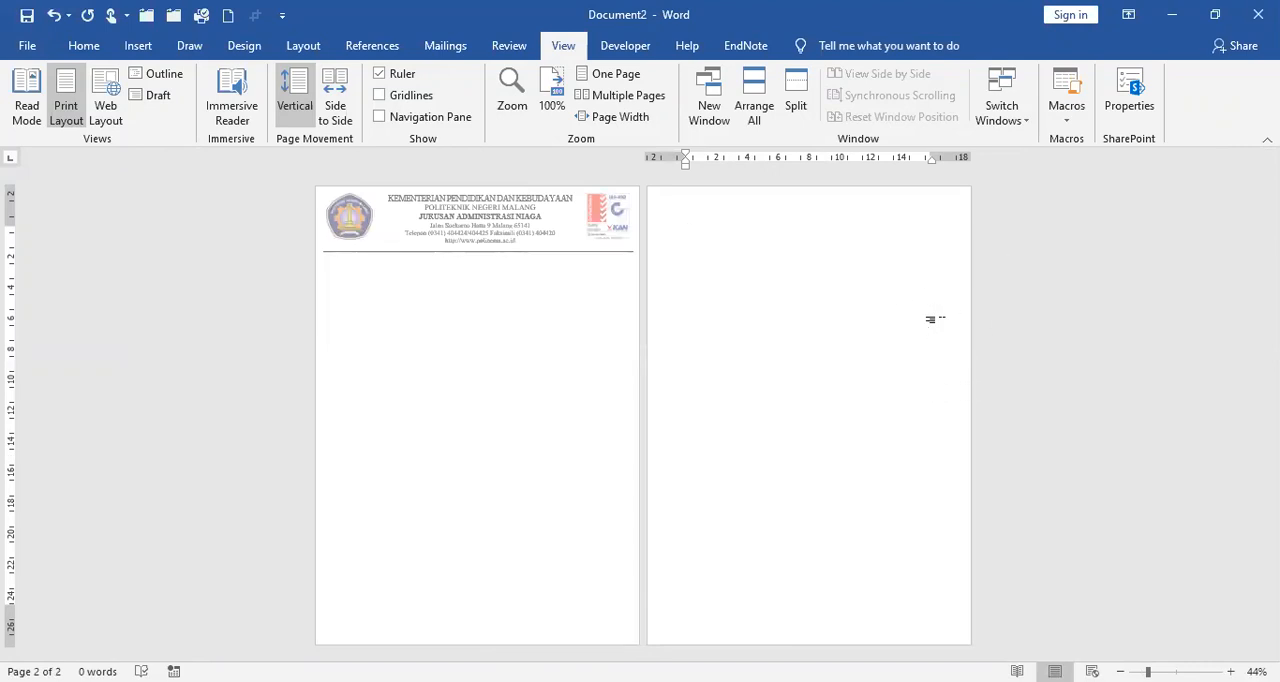
click(53, 15)
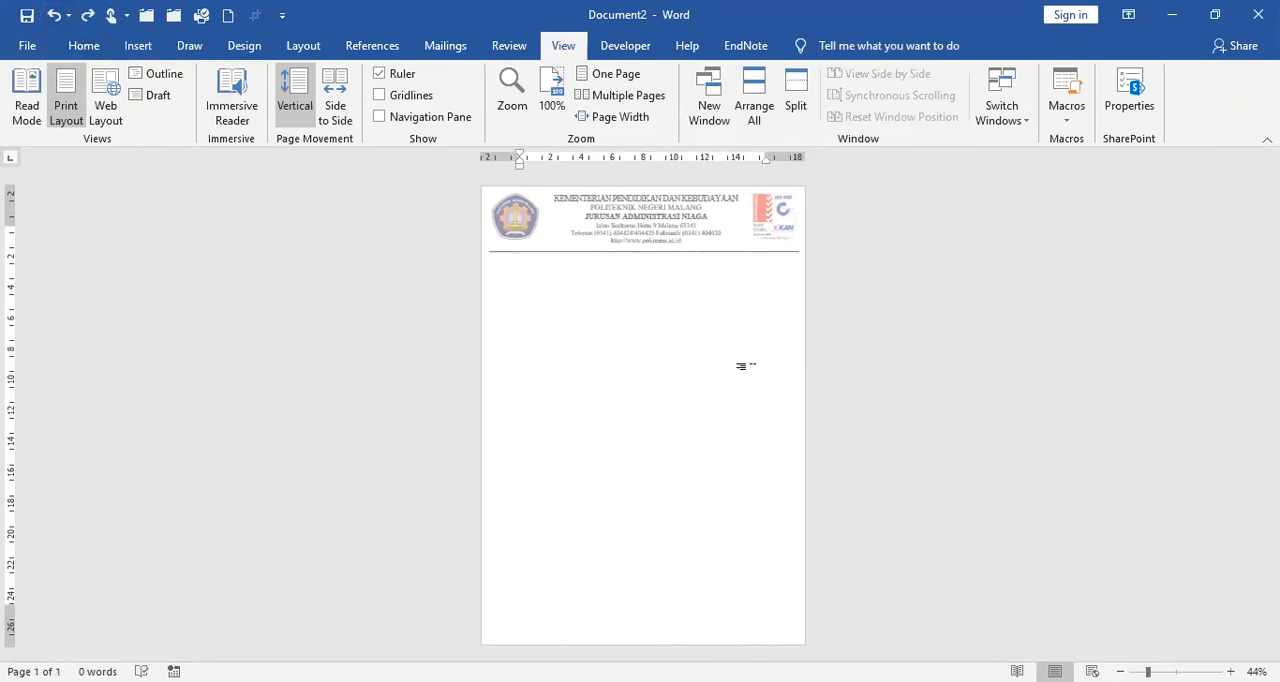
Step: Save the document as a Word Document named Kop_Surat_2 in the Data\Word folder on drive E
click(636, 119)
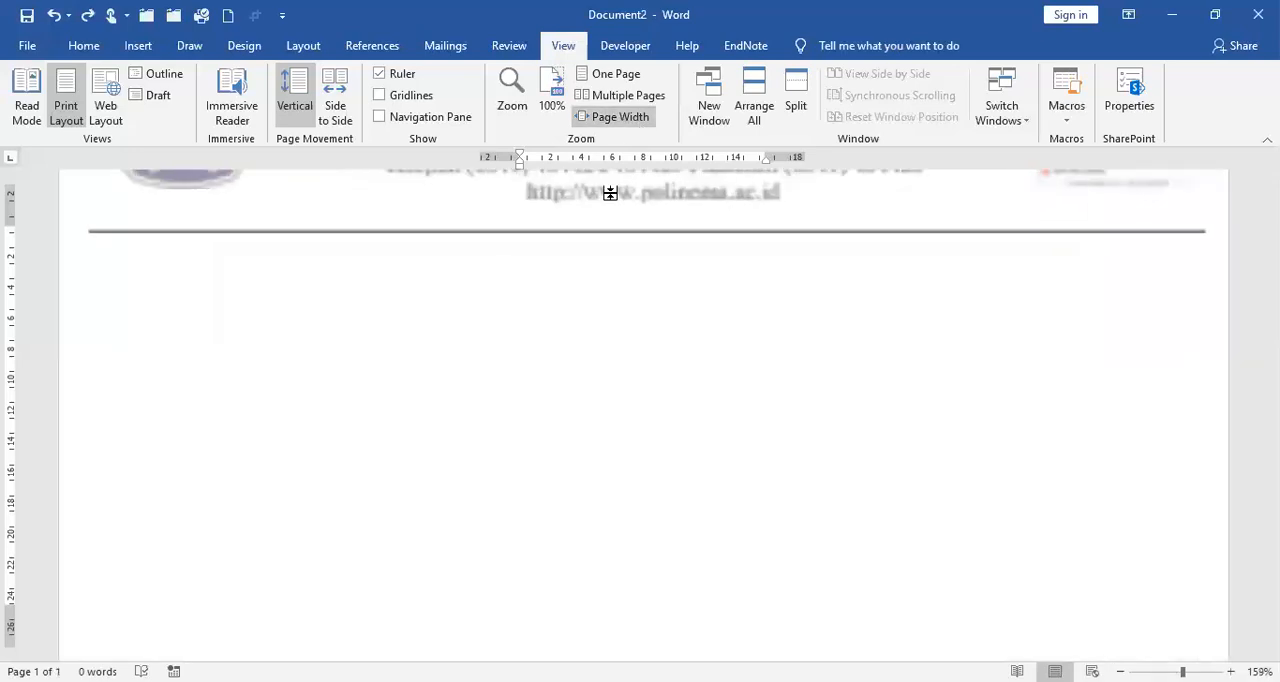
click(28, 45)
click(62, 298)
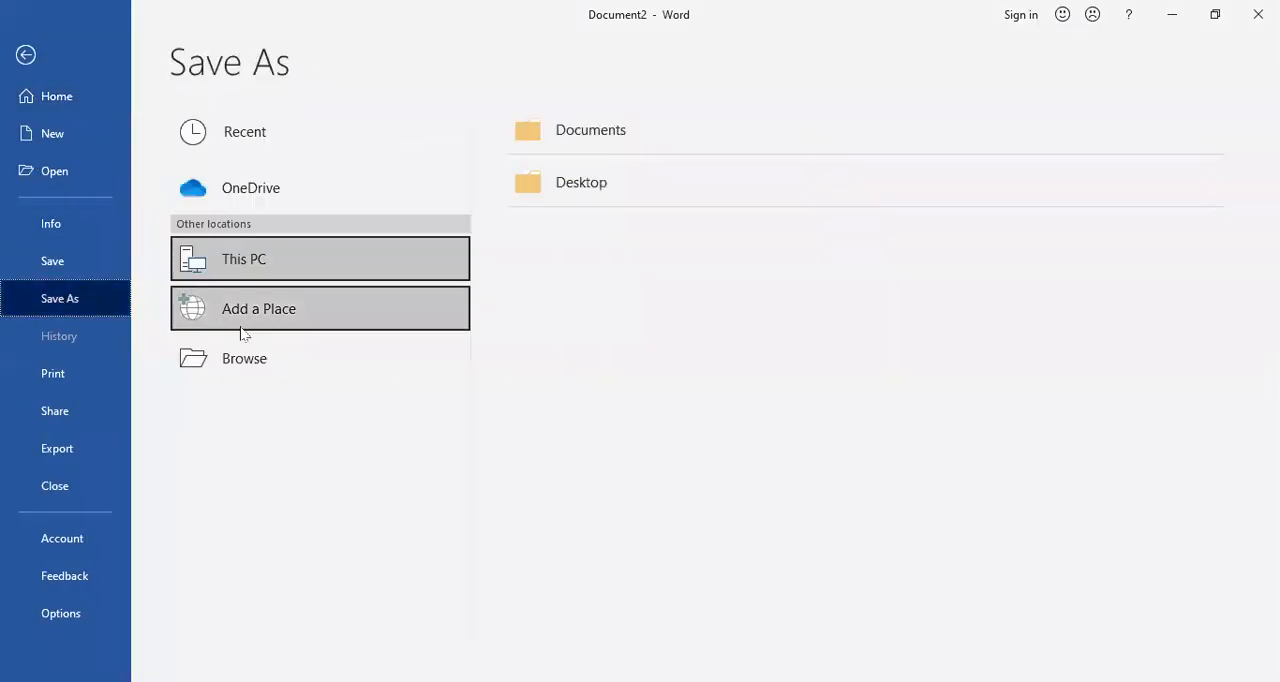
click(302, 366)
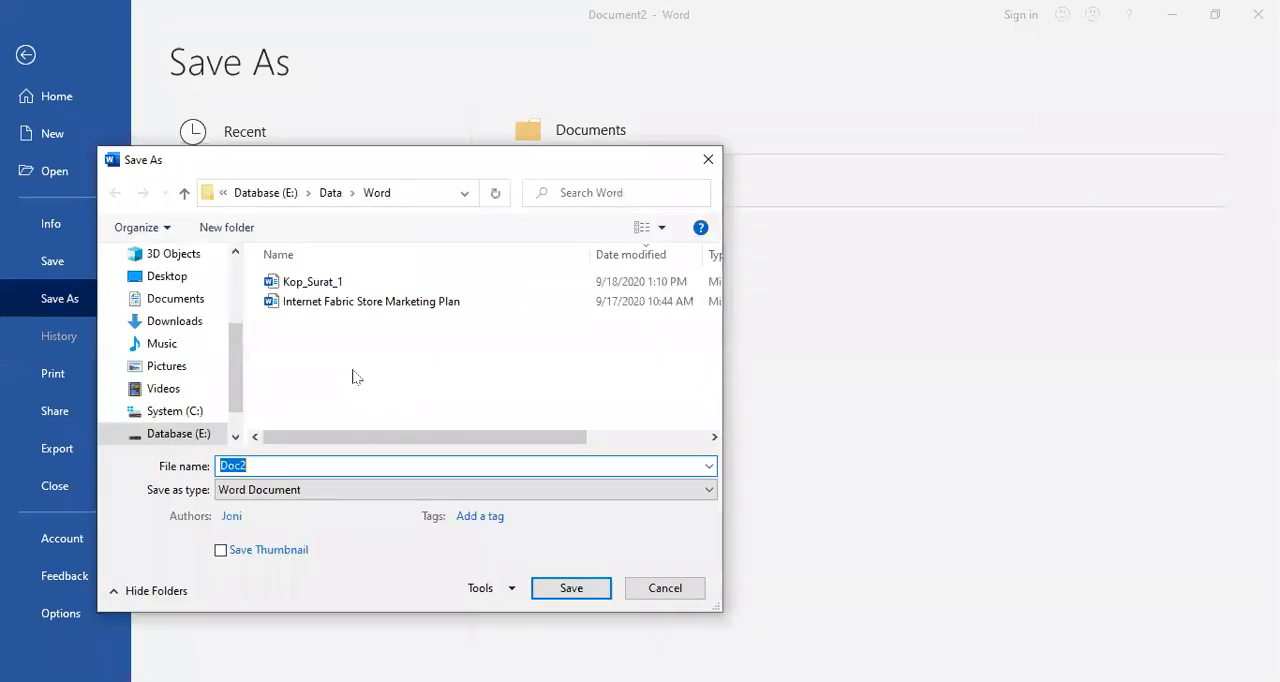
click(354, 283)
click(280, 466)
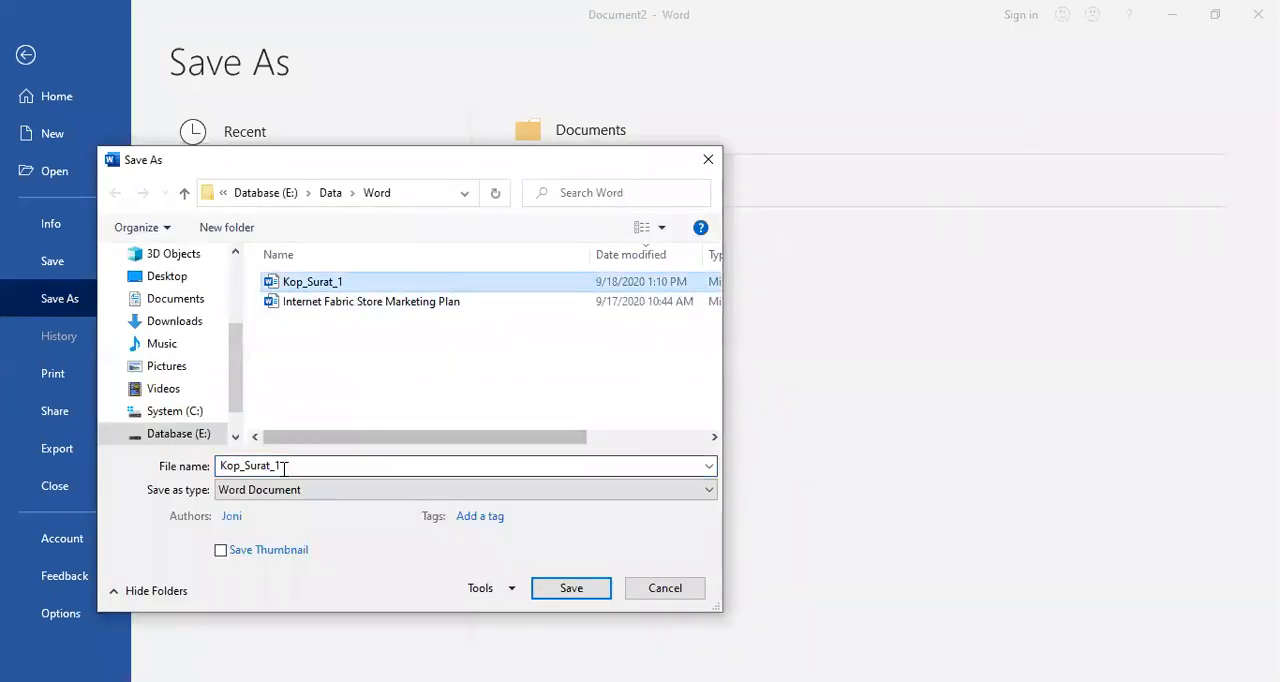
double_click(284, 464)
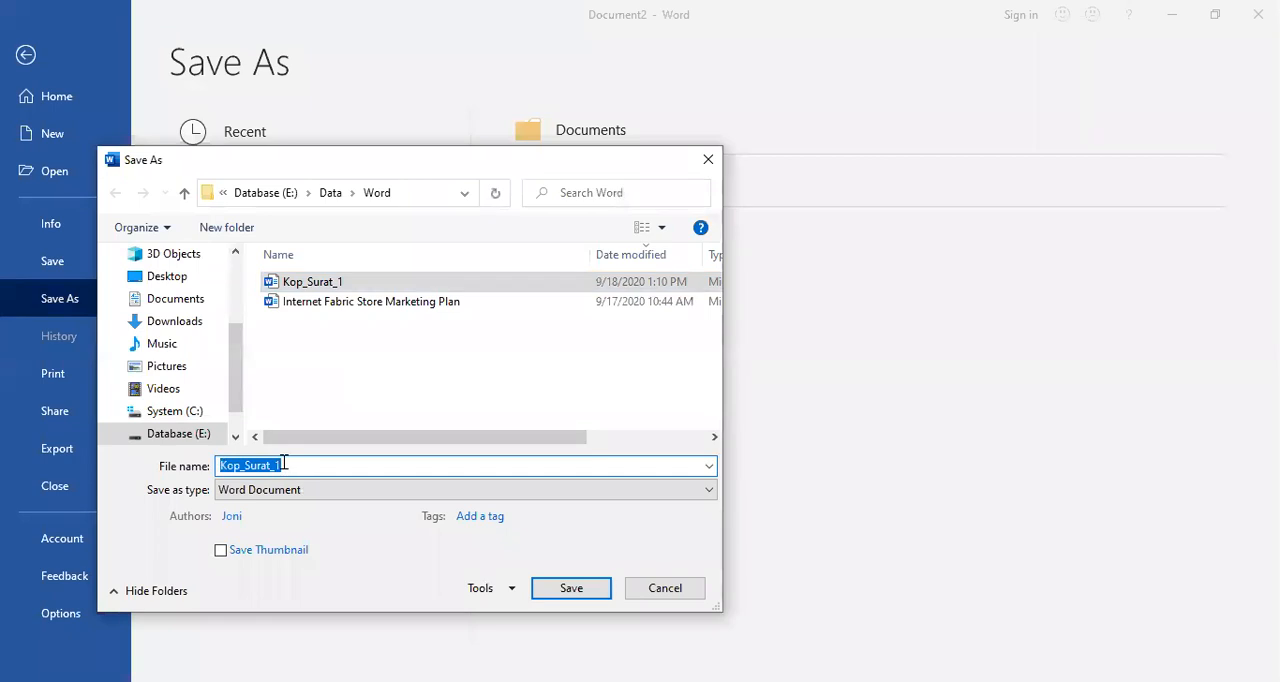
click(280, 465)
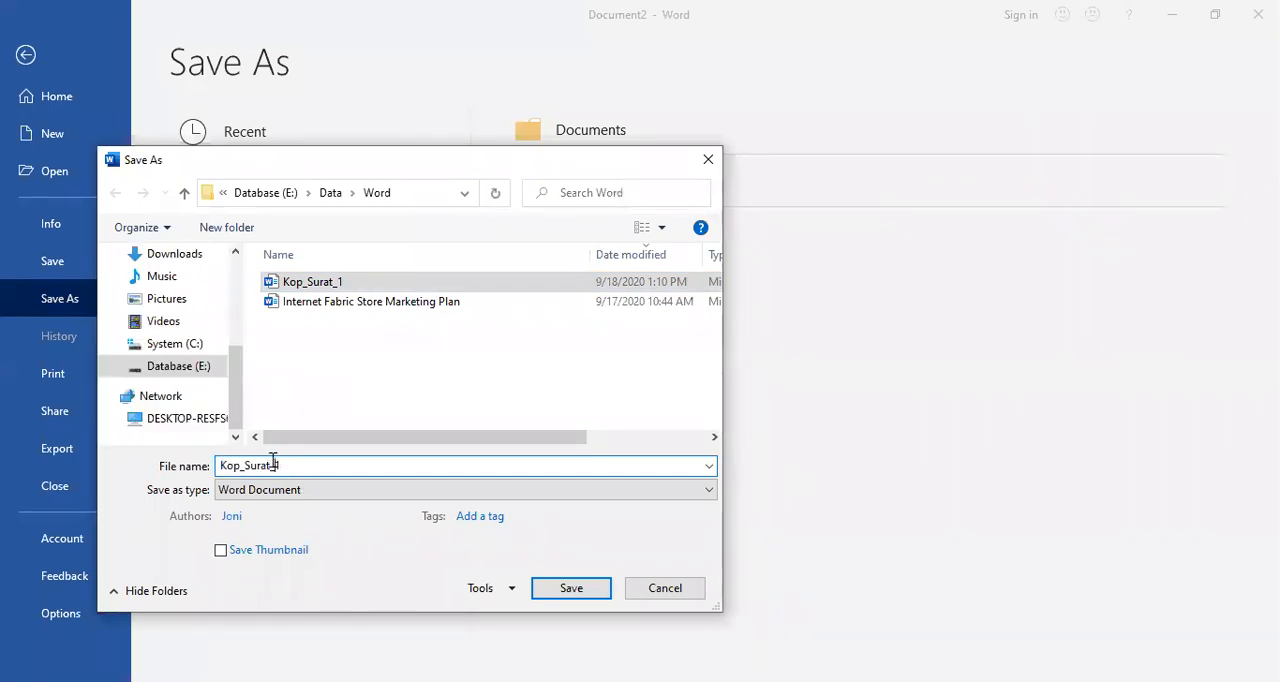
drag(273, 465, 292, 462)
text(2)
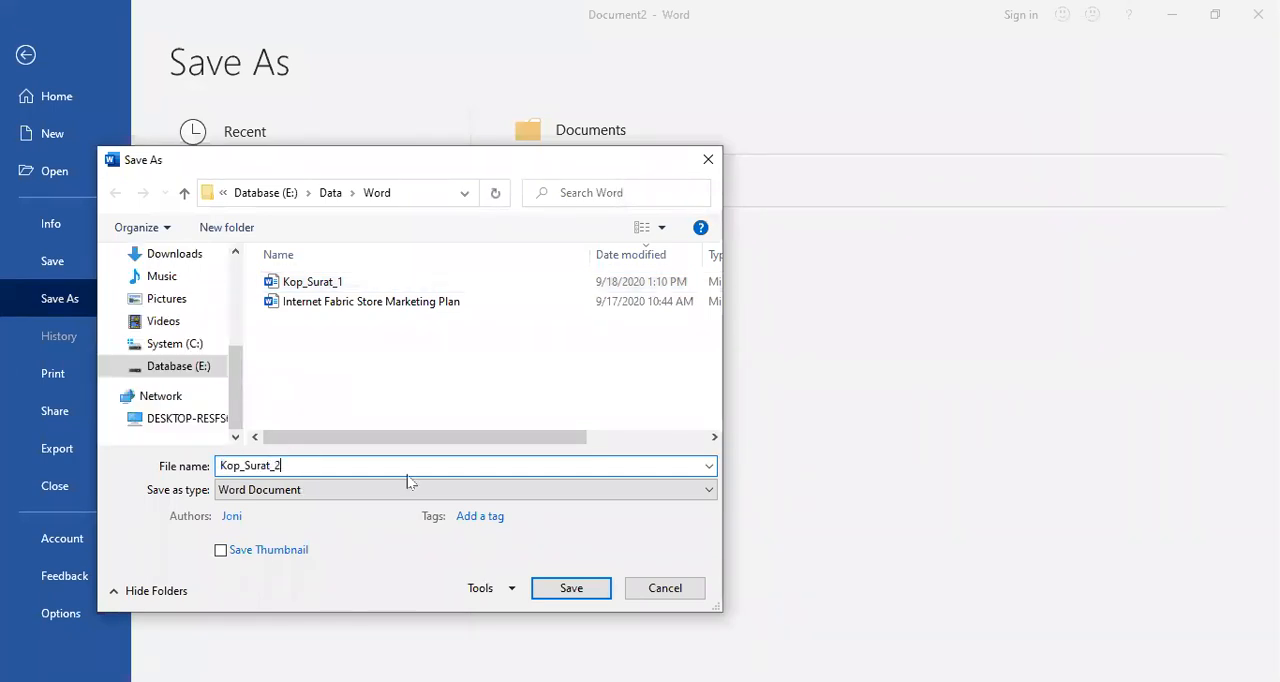
click(571, 587)
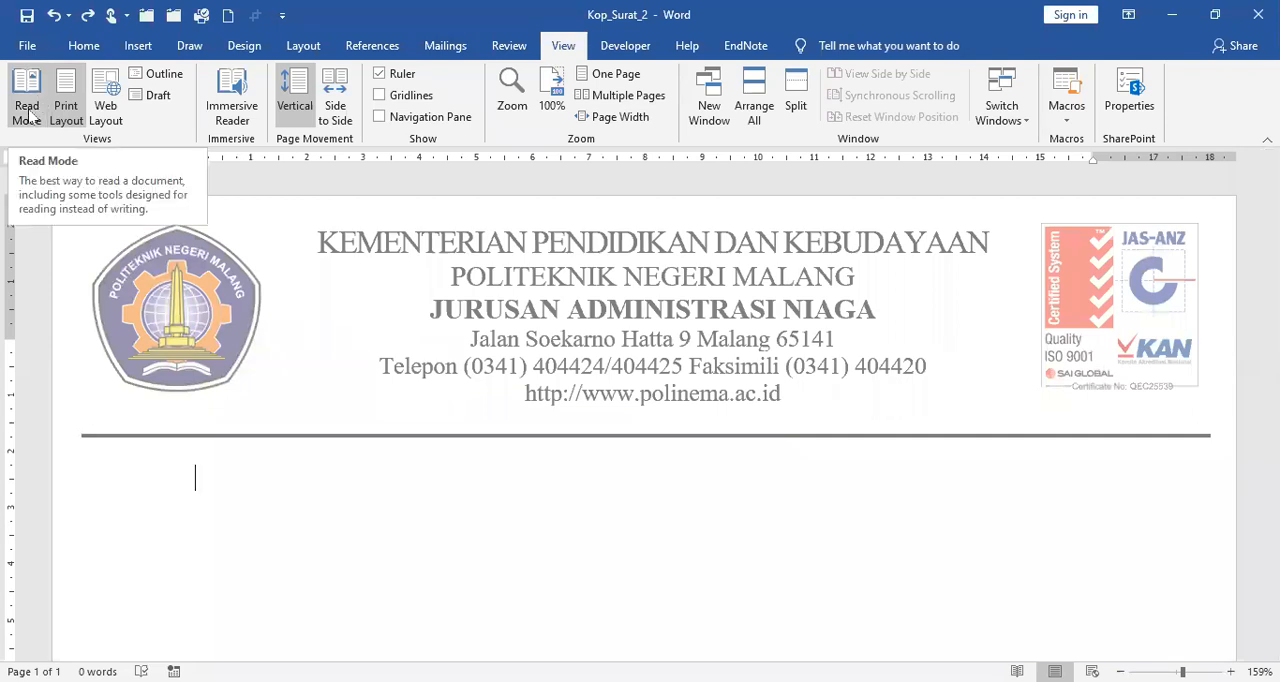
Step: Close Kop_Surat_2 and open the Kop_Surat_1 document from the Data\Word folder on drive E
click(28, 46)
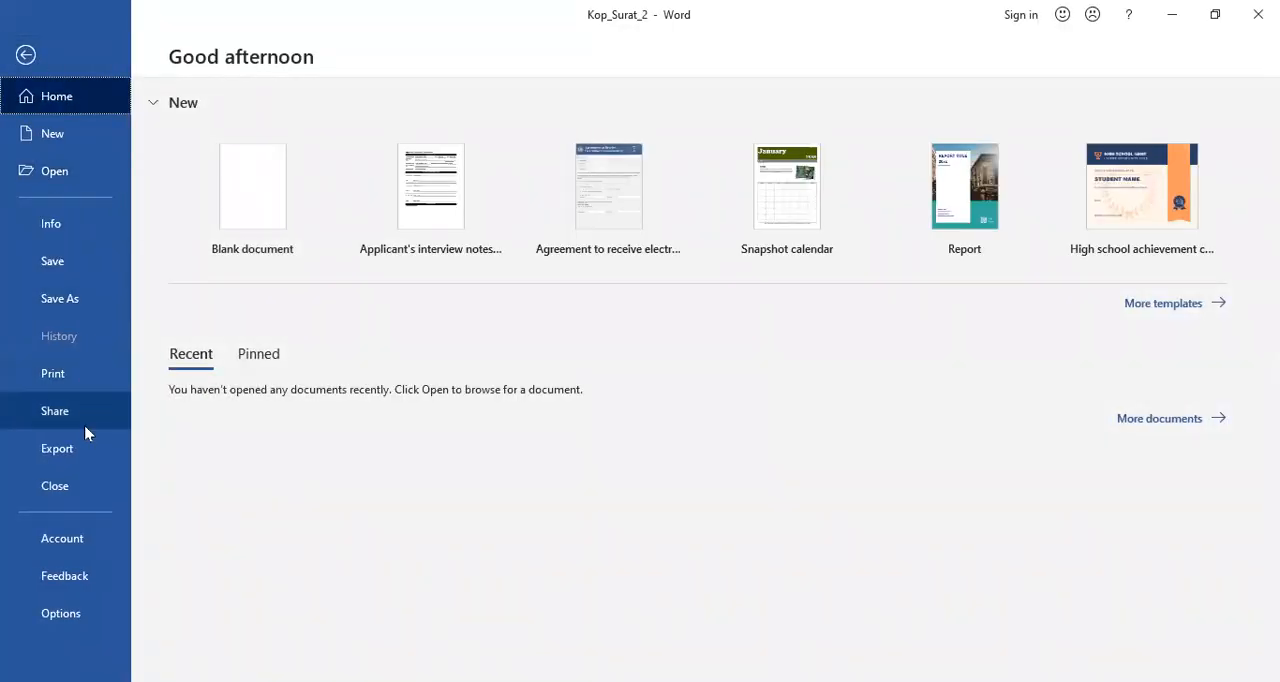
click(86, 486)
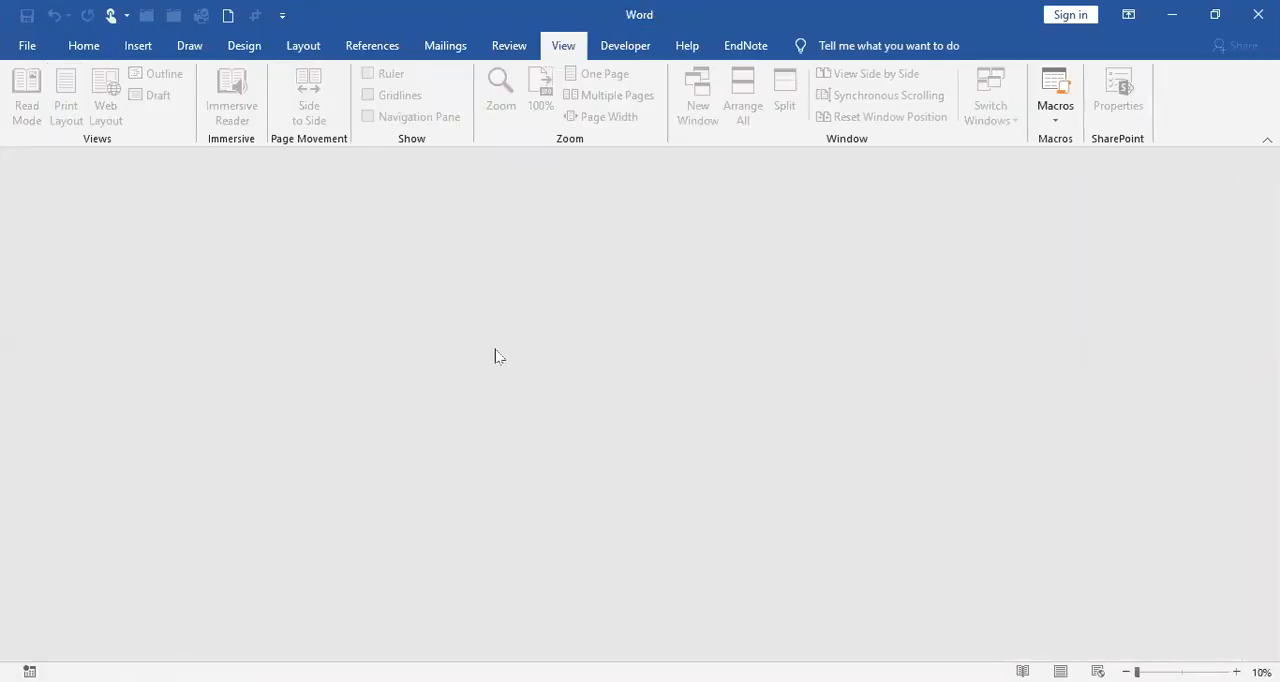
click(27, 48)
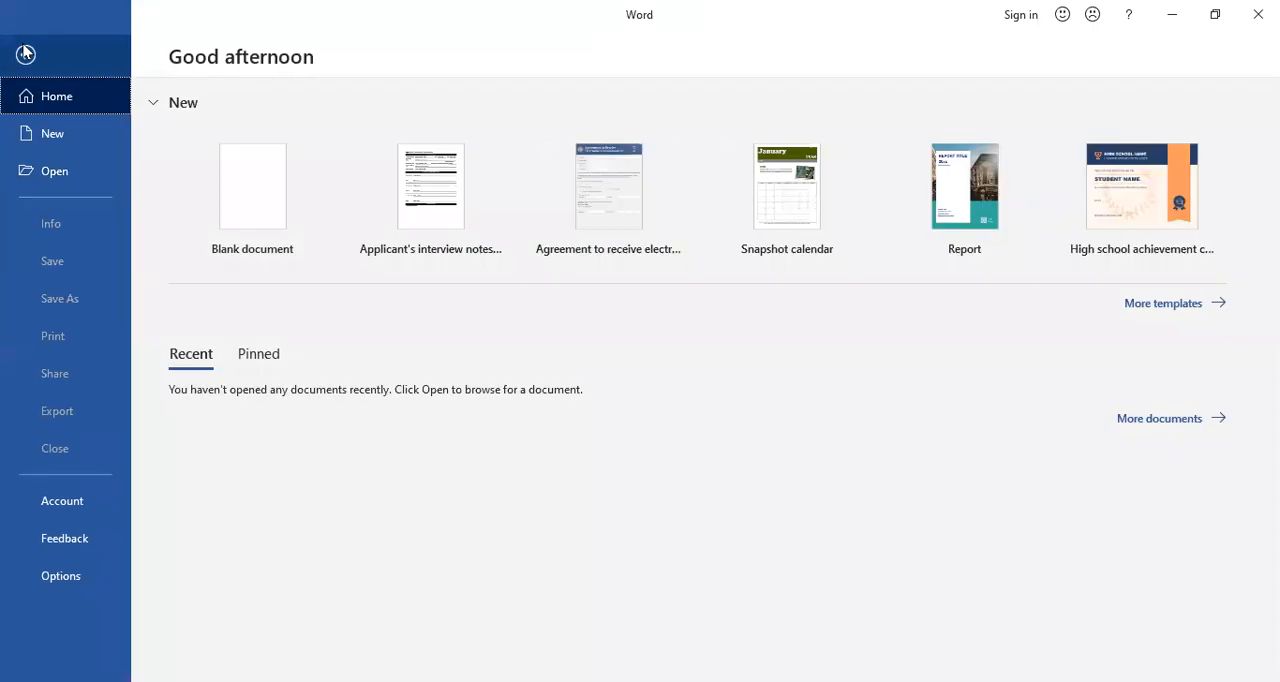
click(82, 172)
click(233, 360)
click(268, 162)
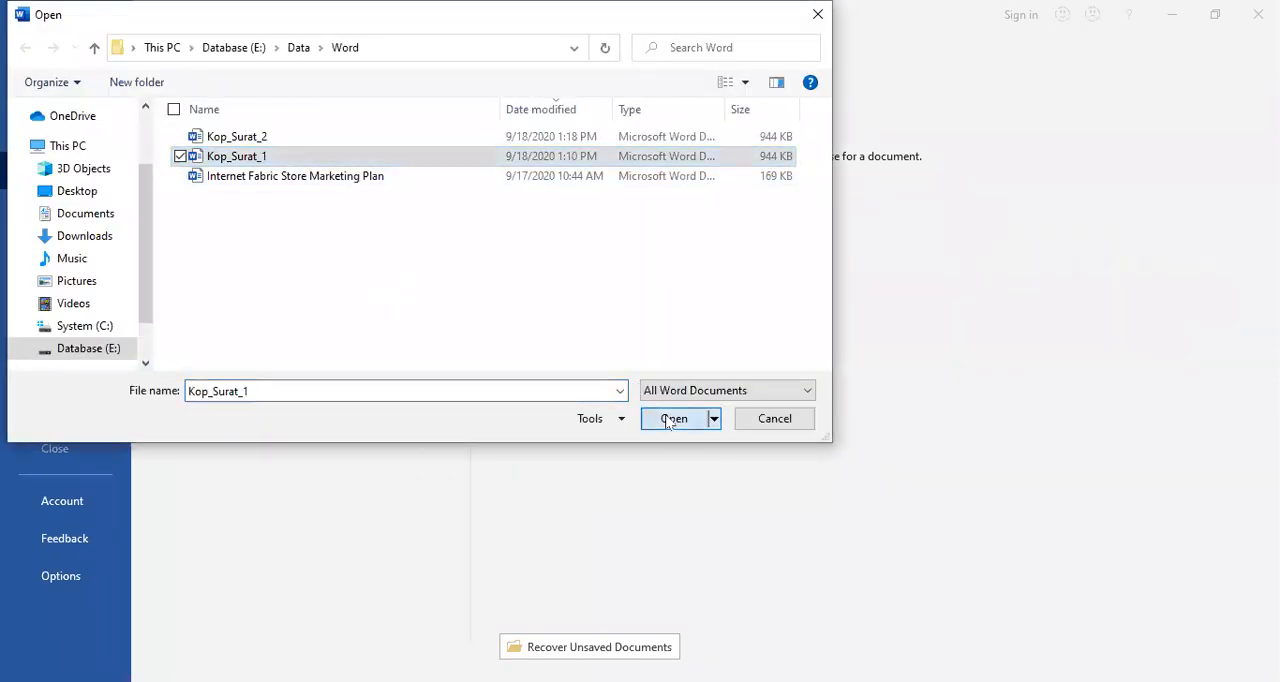
click(670, 419)
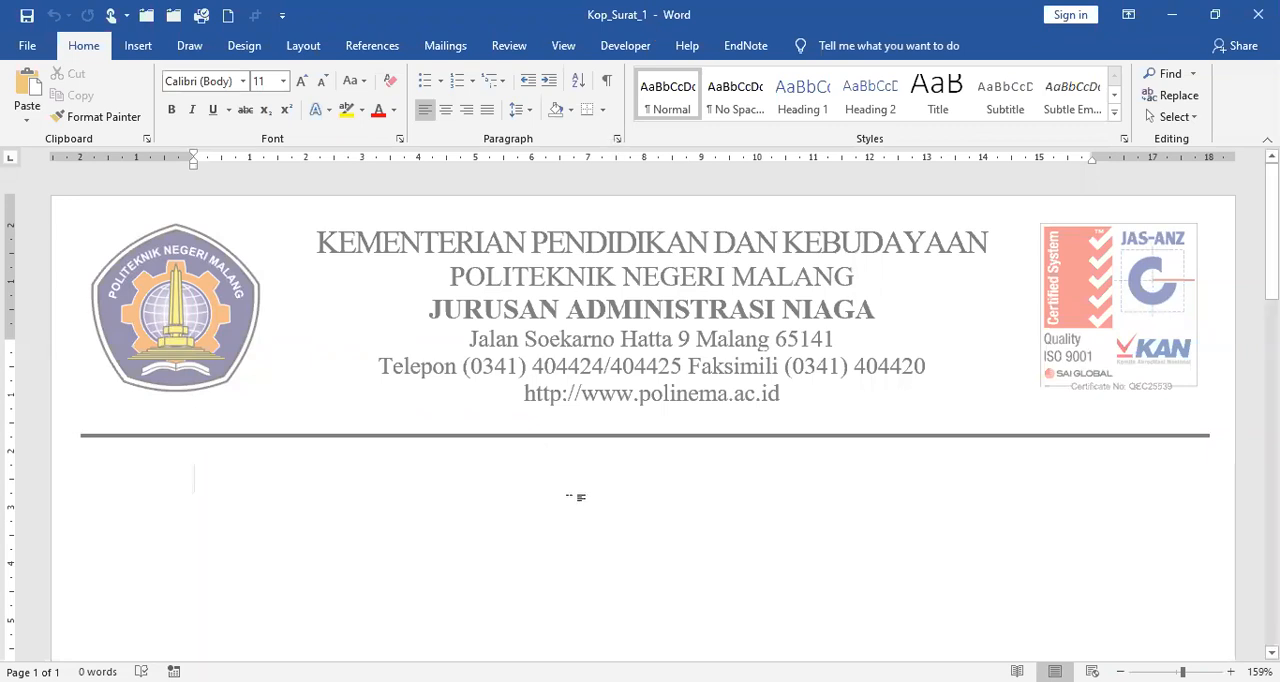
Step: Enter the test text "flkdjfsdlfjsl" below the letterhead and delete the whole line
text(flkdjfsdlfjsl)
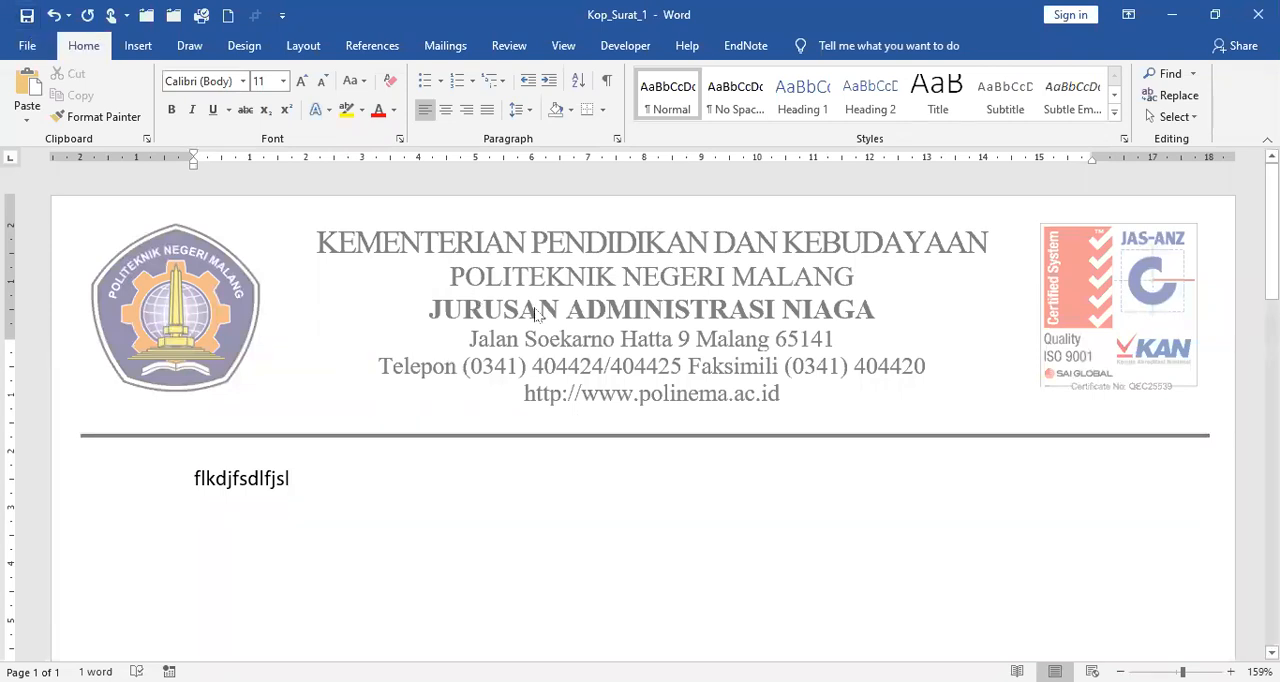
click(148, 485)
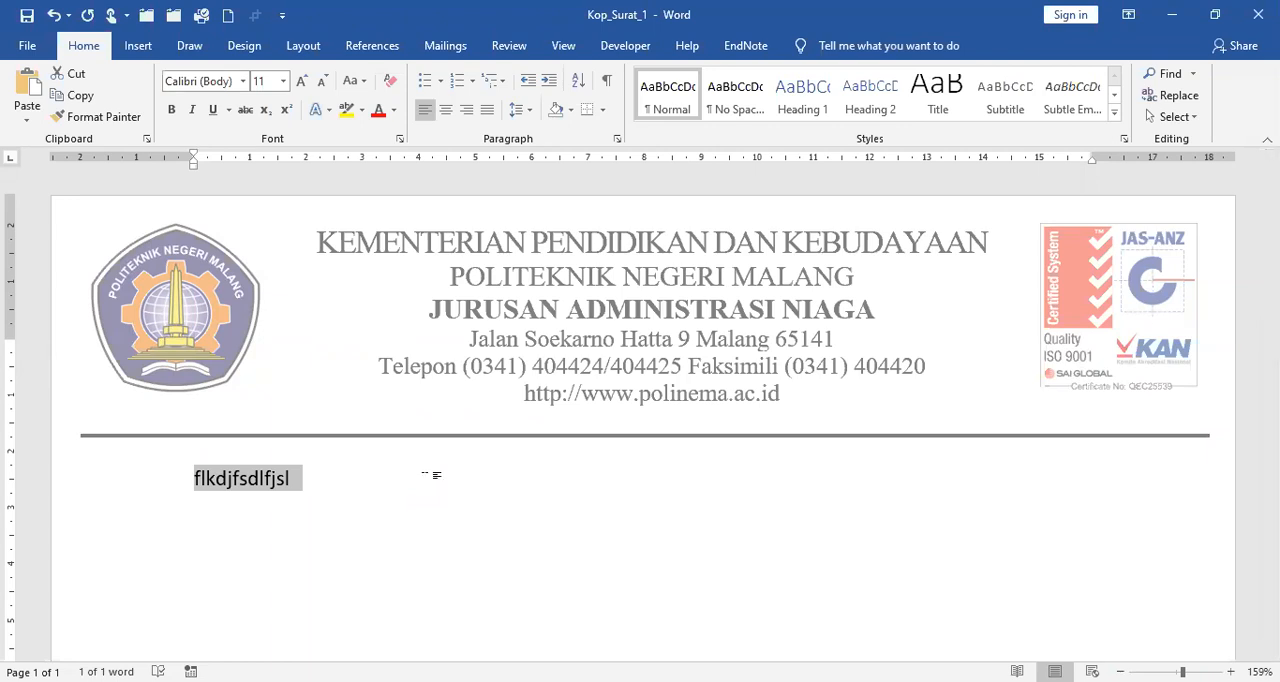
key(Delete)
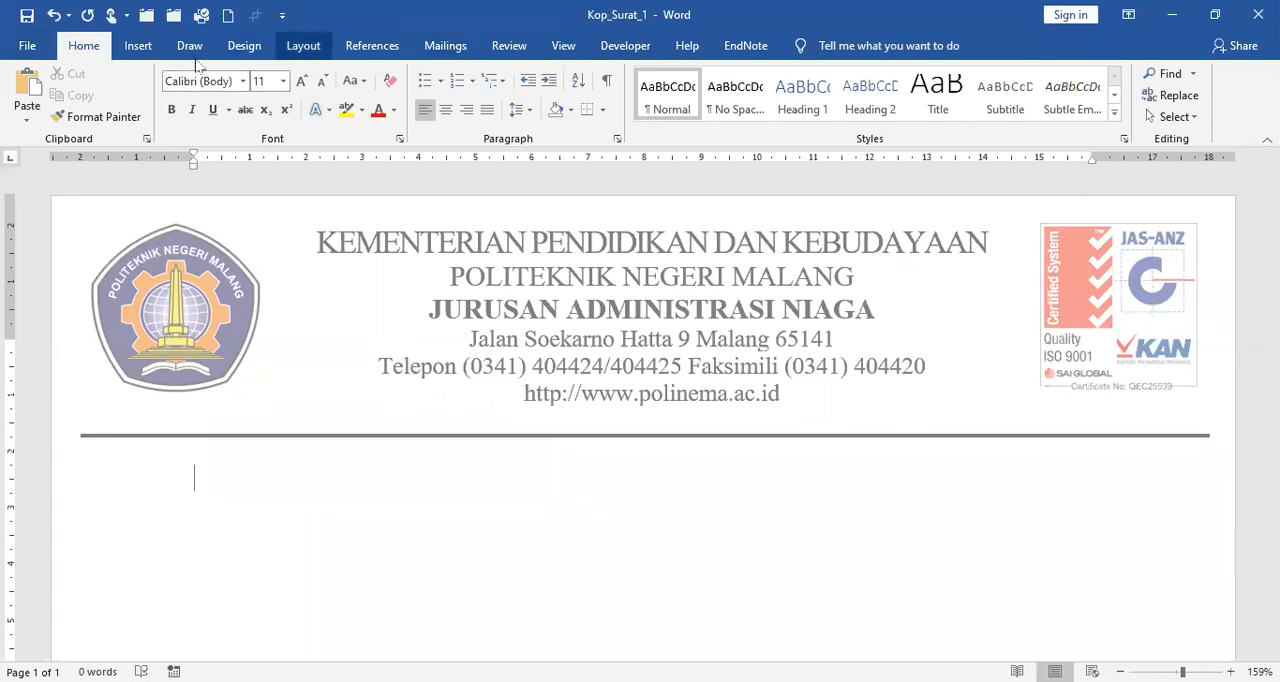
Step: Save a copy as a Word Template named Kop_Surat_1 in the Custom Office Templates folder and close it
click(28, 46)
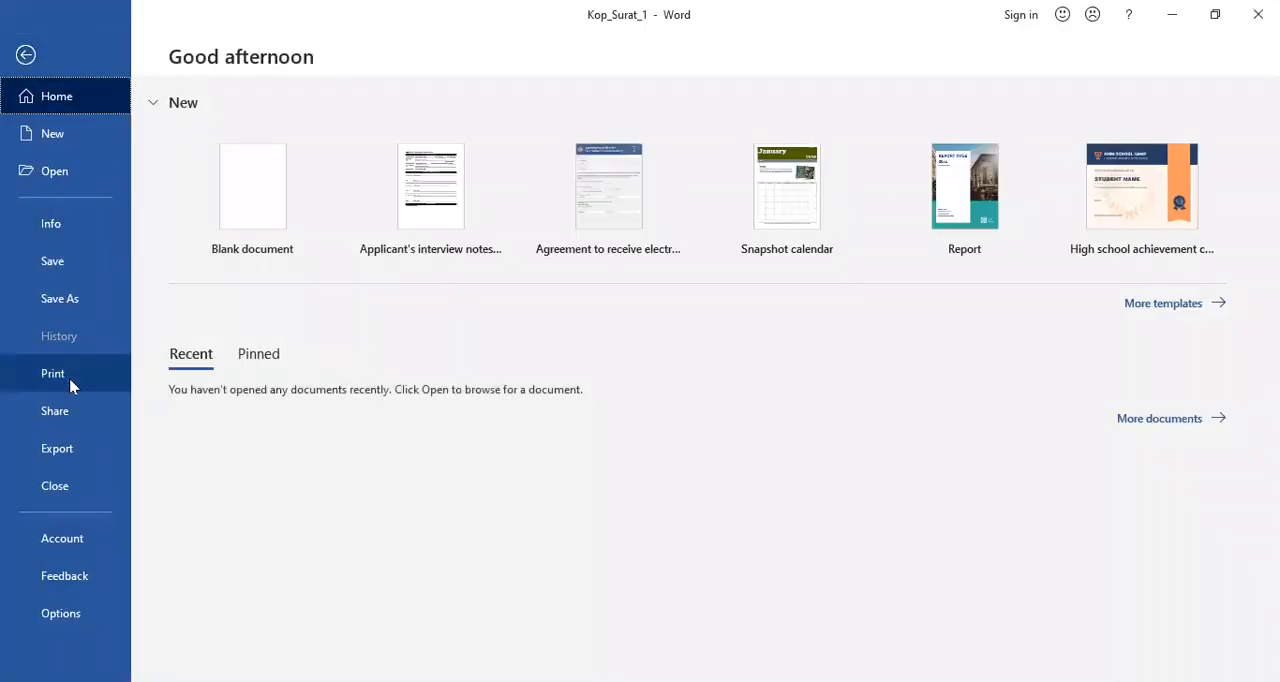
click(87, 300)
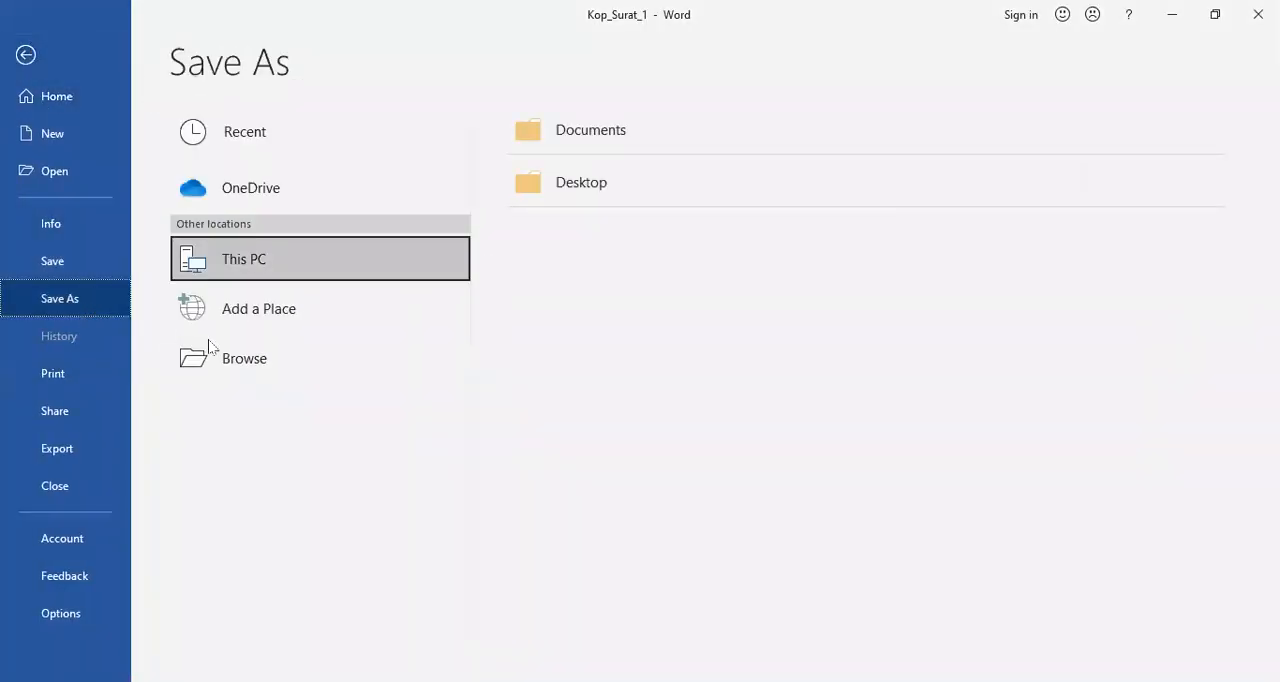
click(275, 366)
click(275, 365)
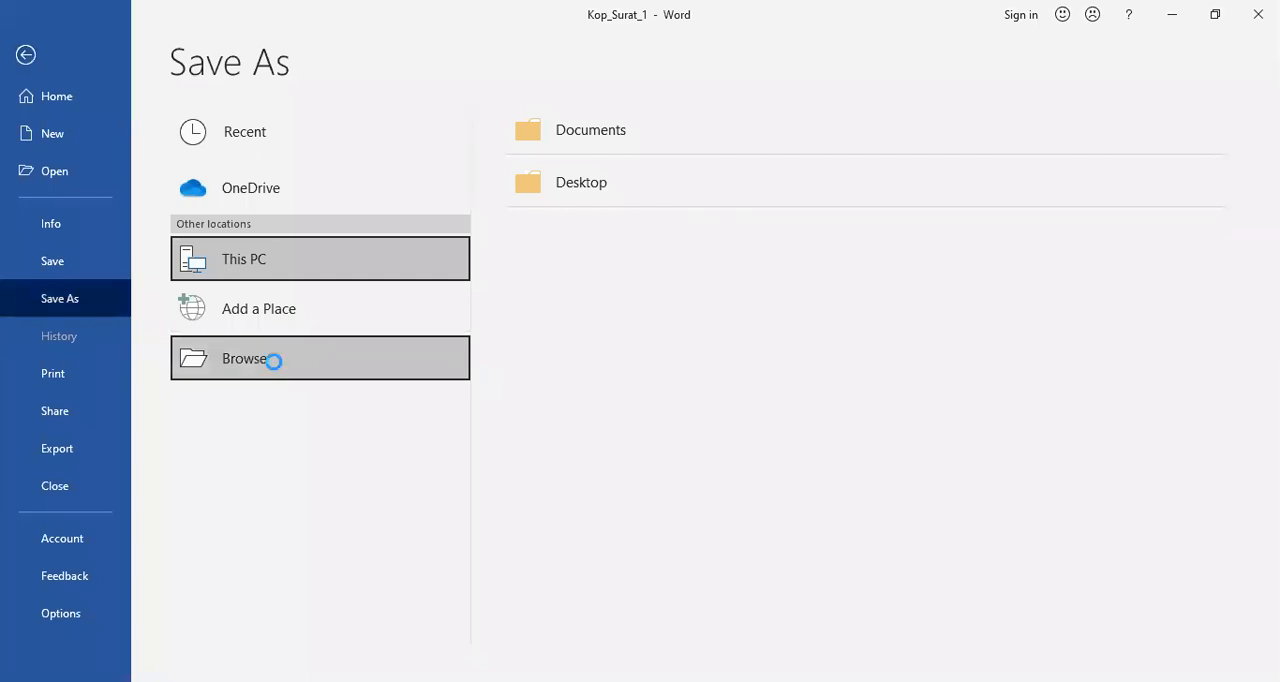
click(305, 489)
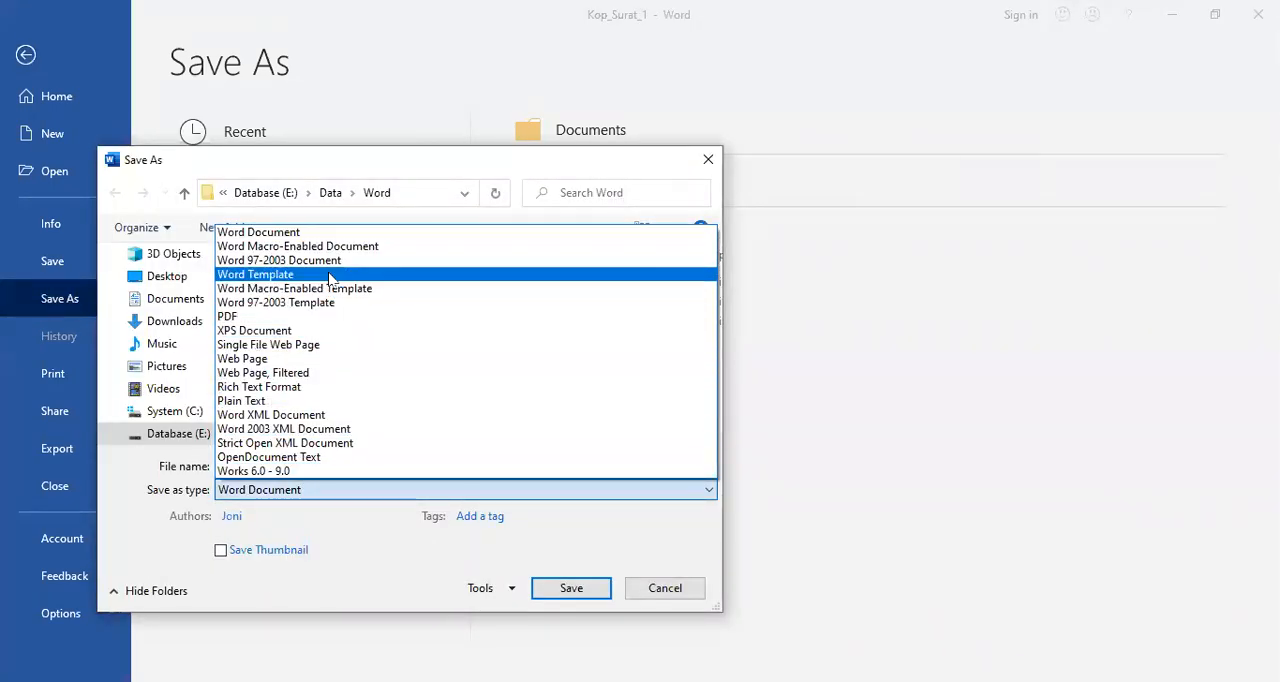
click(329, 276)
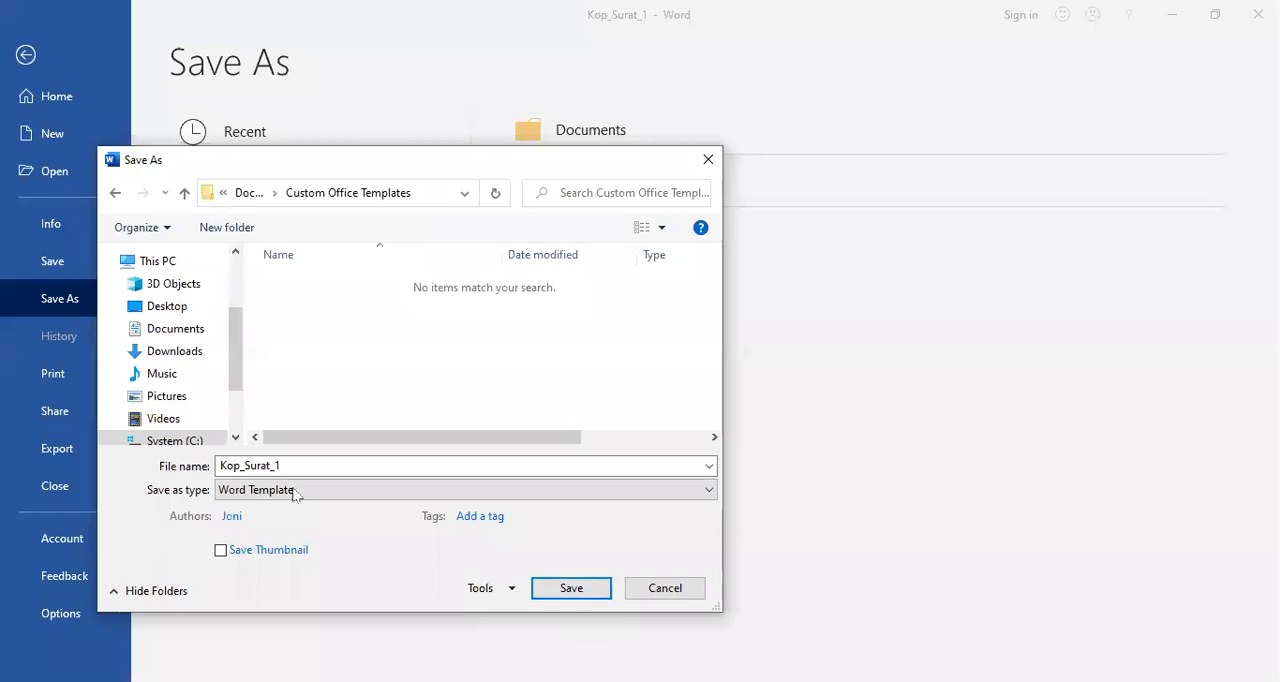
click(568, 590)
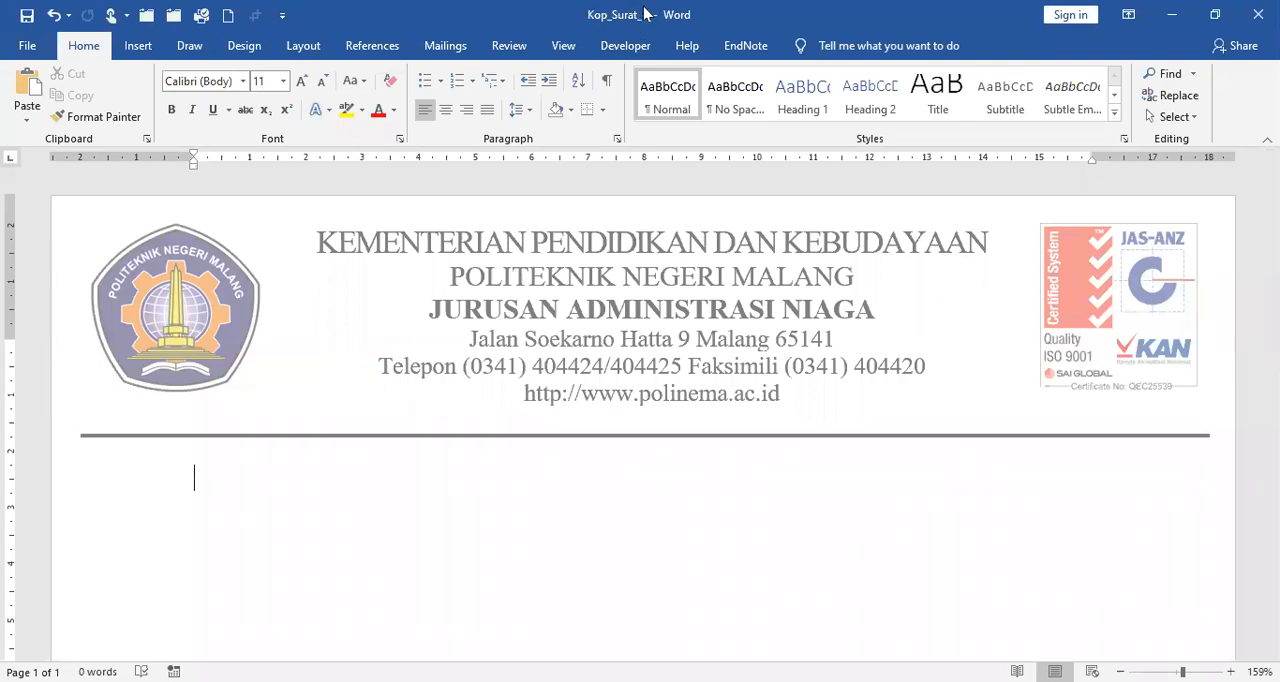
click(30, 47)
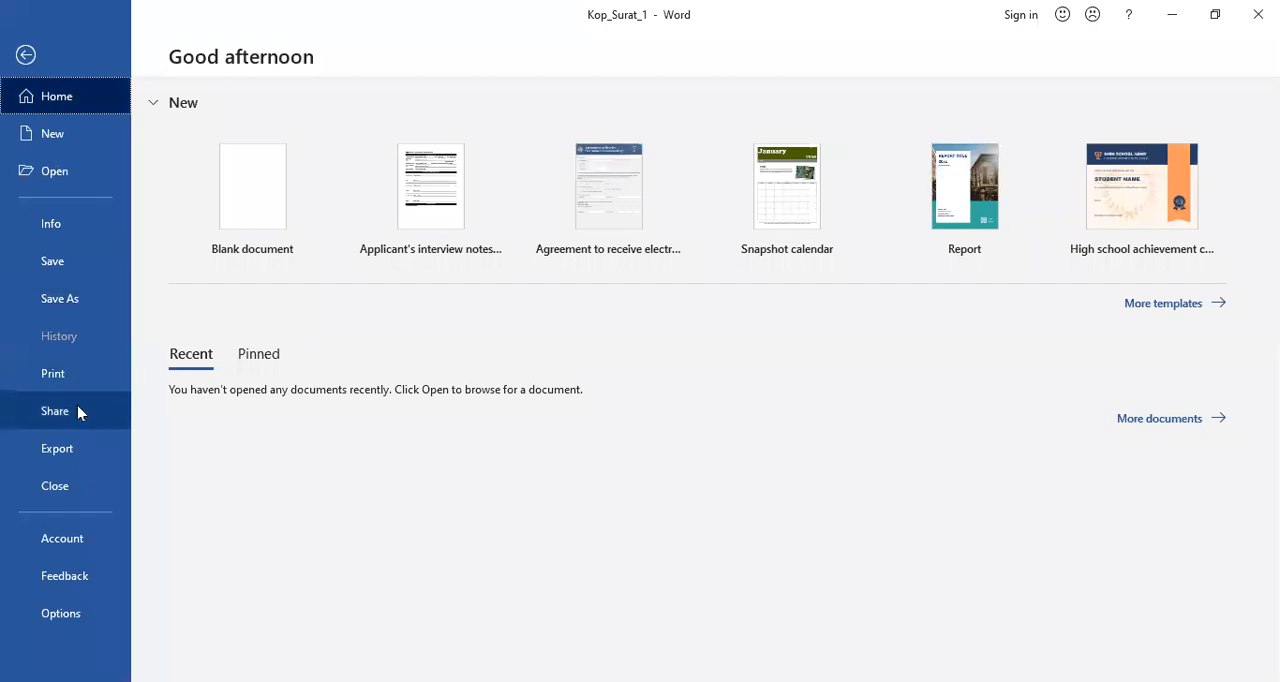
click(66, 497)
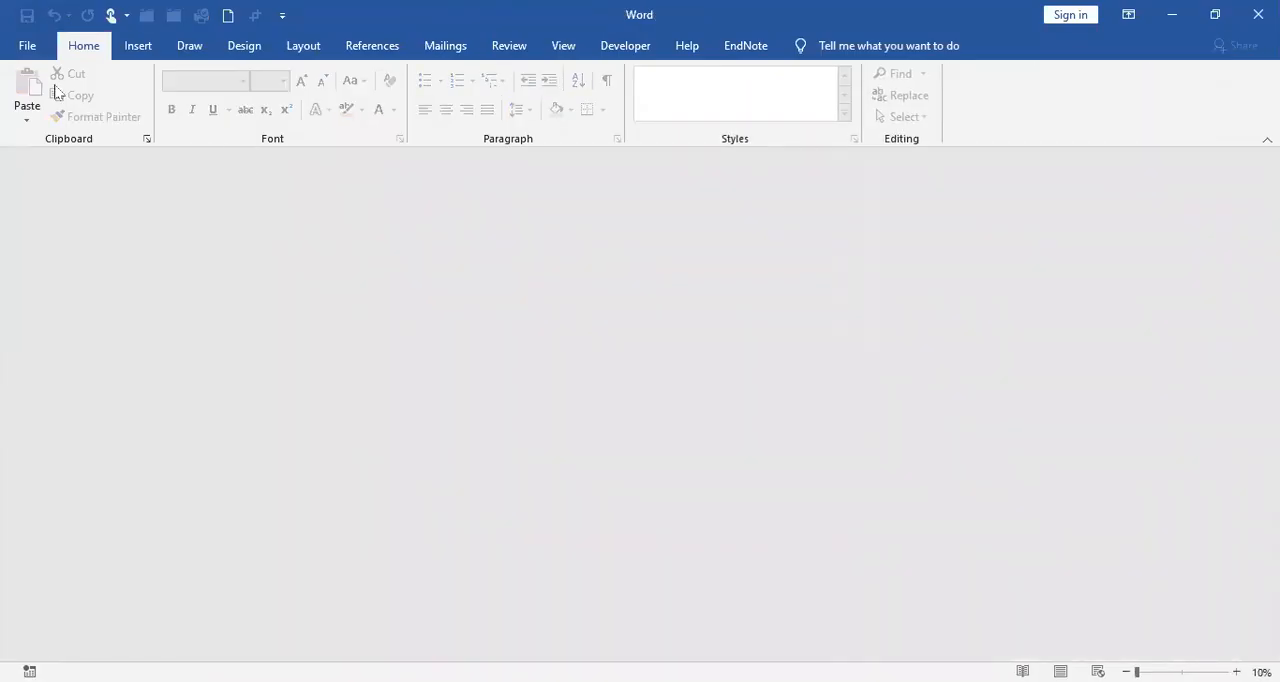
Step: Open the Kop_Surat_2 document from the Data\Word folder on drive E
click(27, 47)
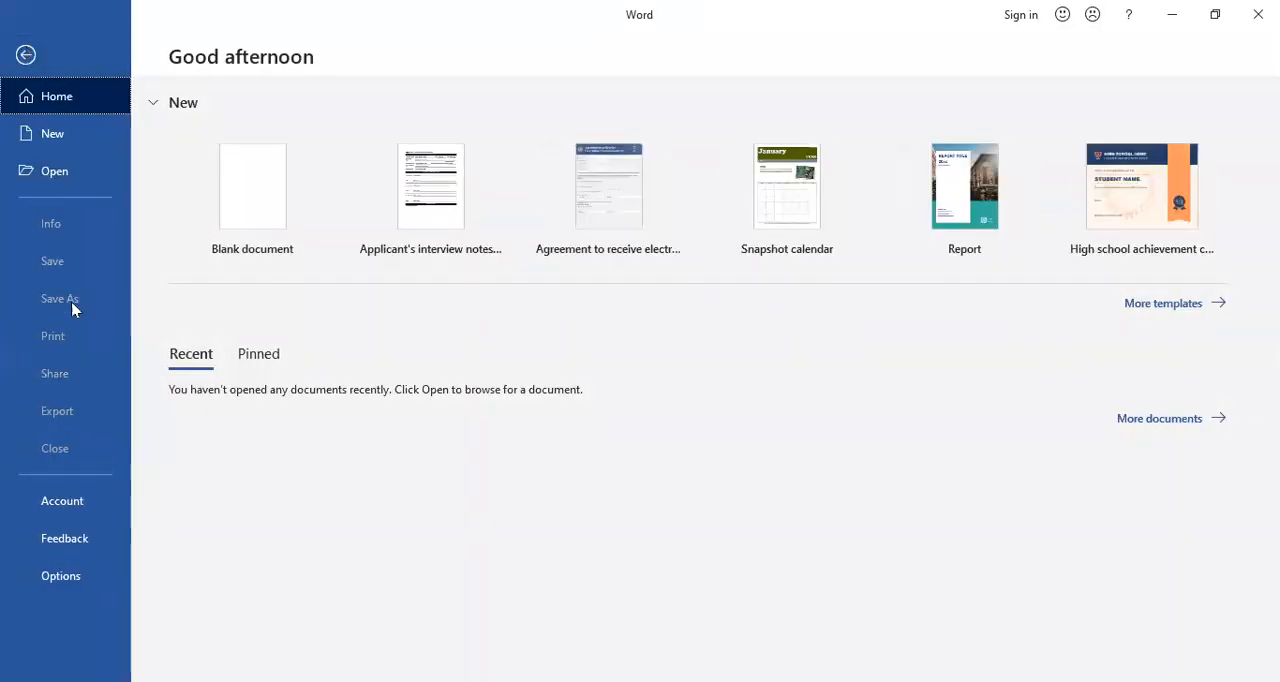
click(78, 175)
click(253, 363)
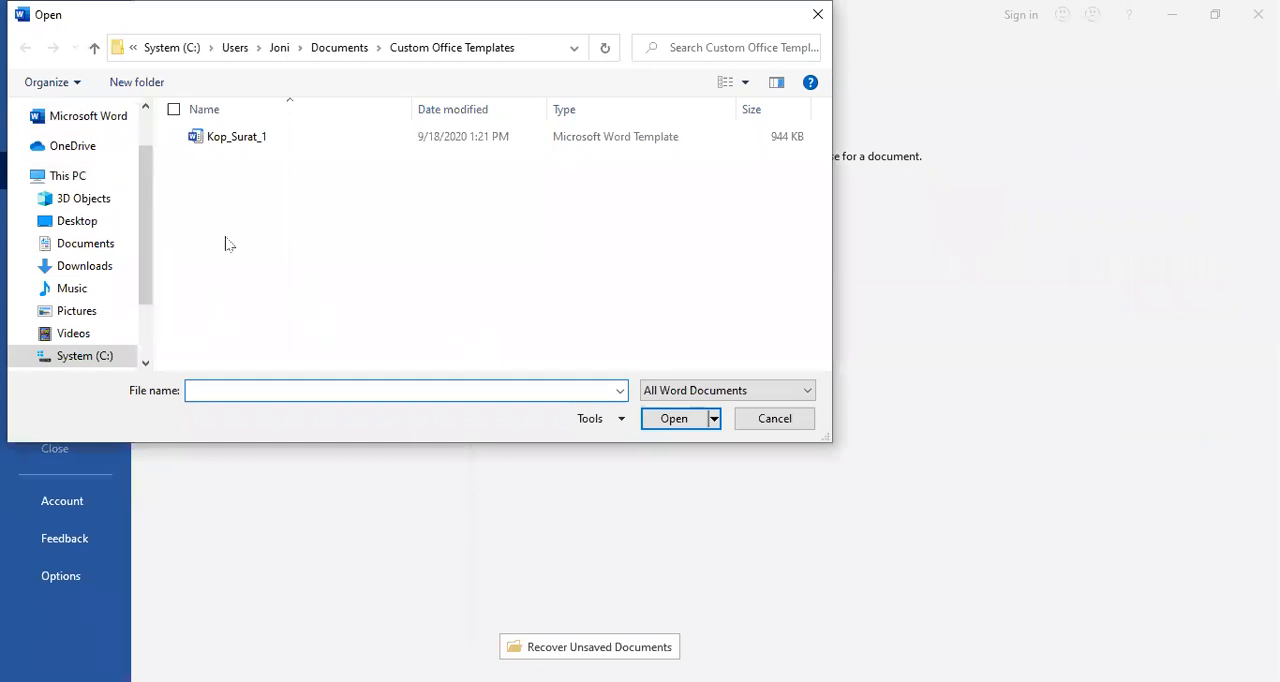
scroll(115, 310, down, 2)
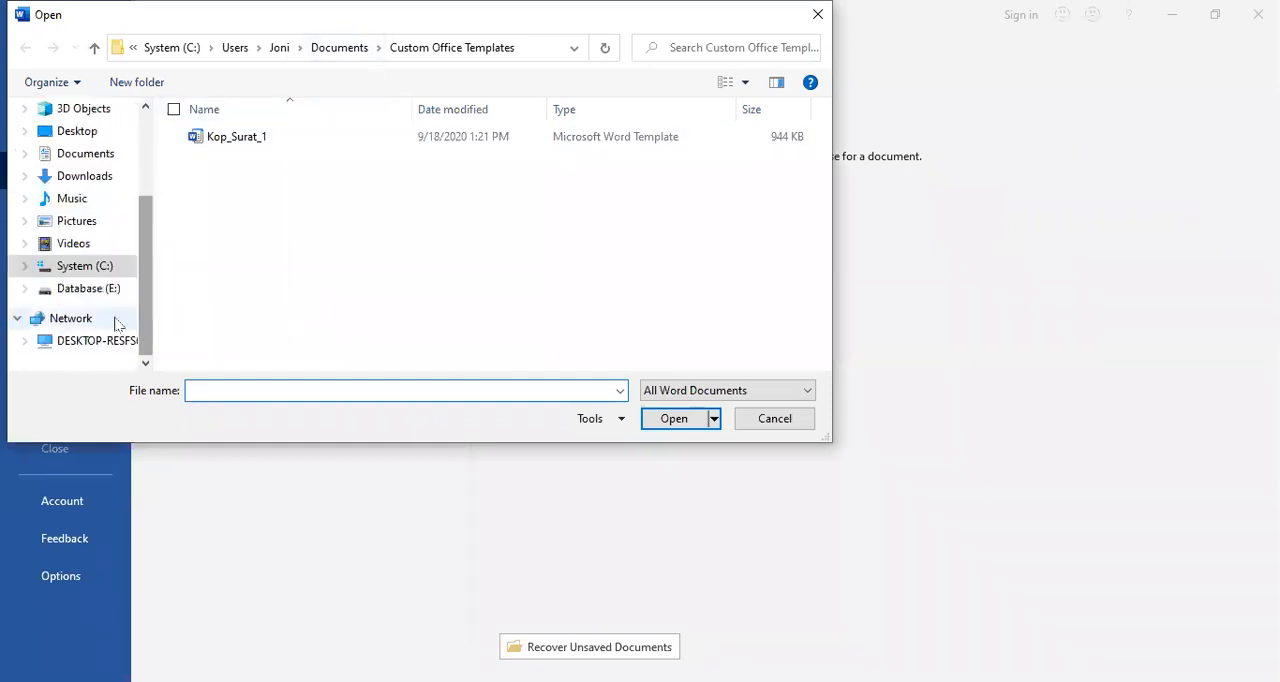
click(100, 288)
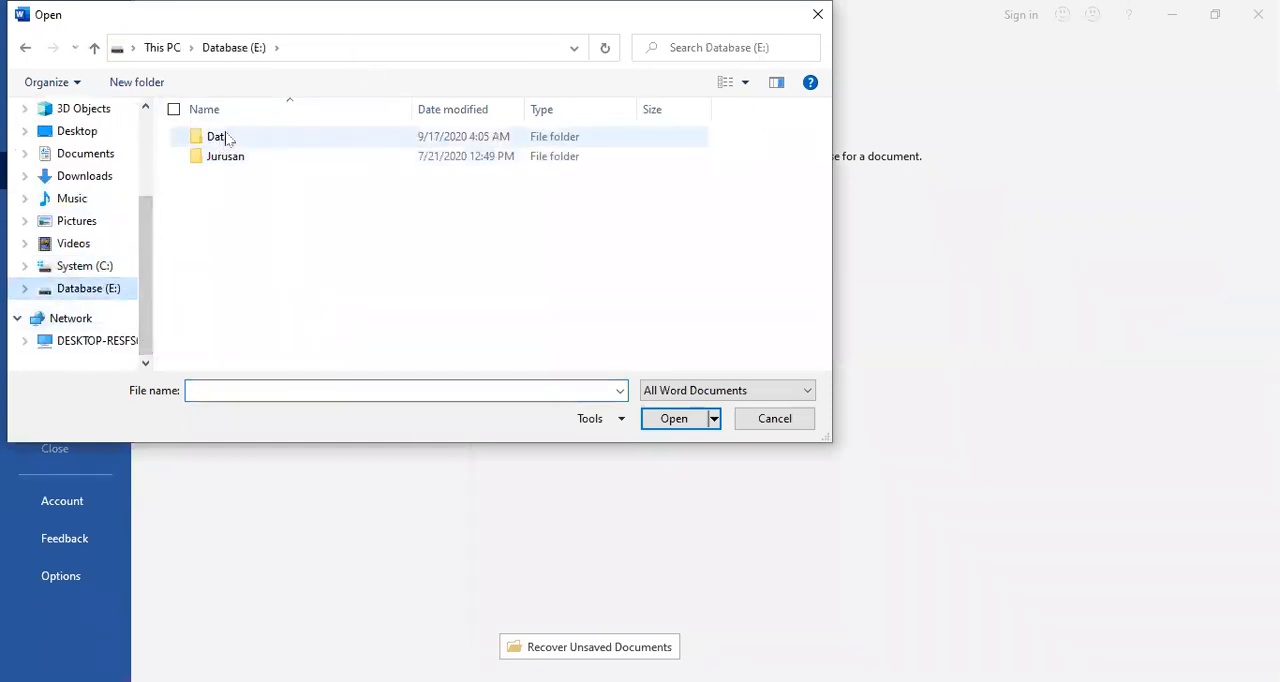
click(222, 139)
key(Return)
scroll(250, 300, down, 2)
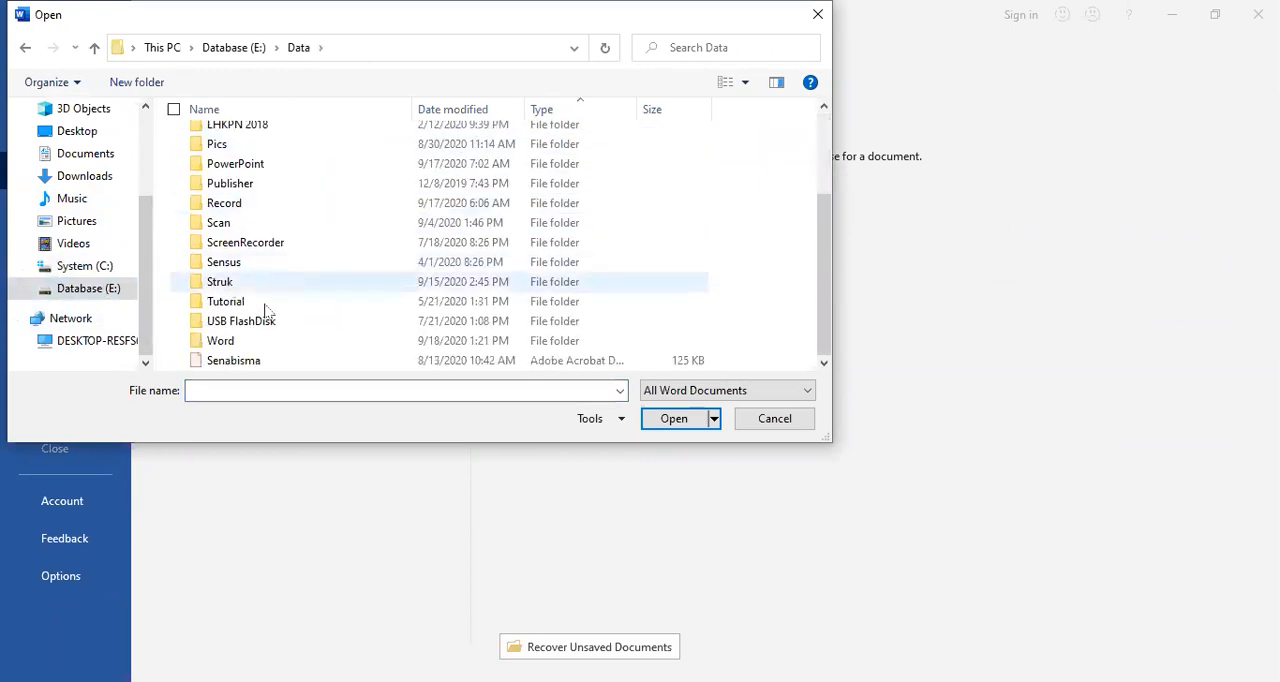
click(245, 343)
double_click(245, 341)
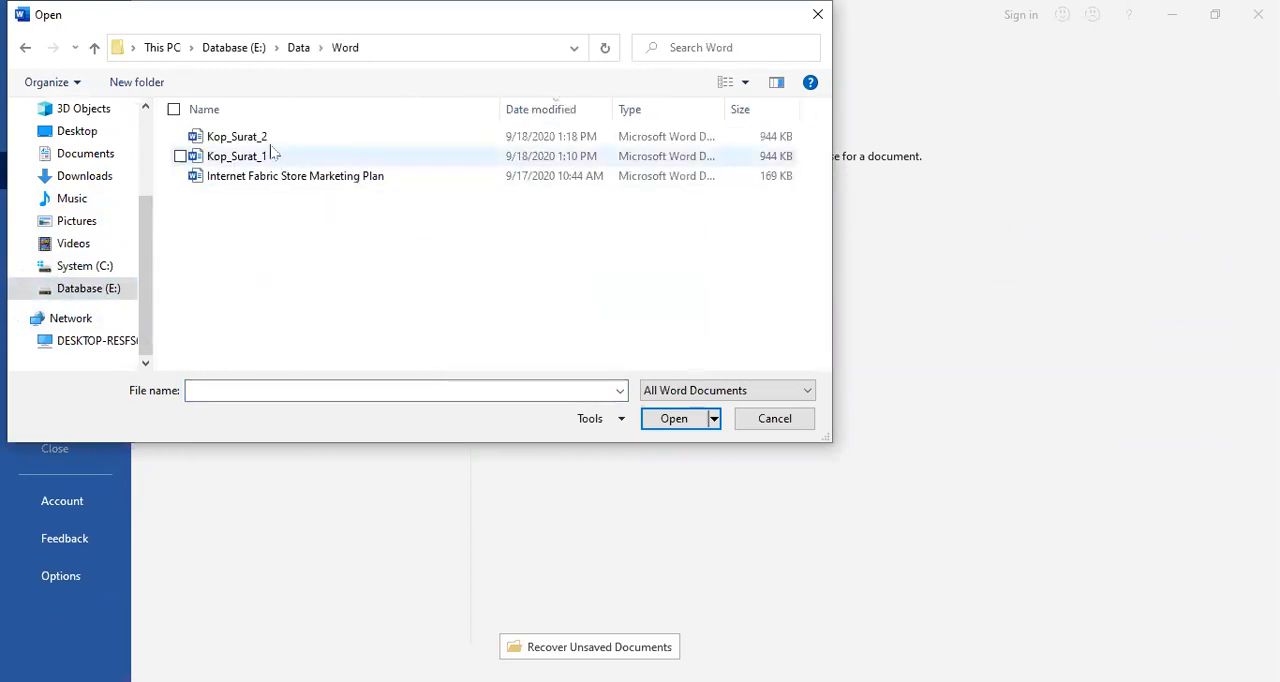
click(262, 136)
click(672, 419)
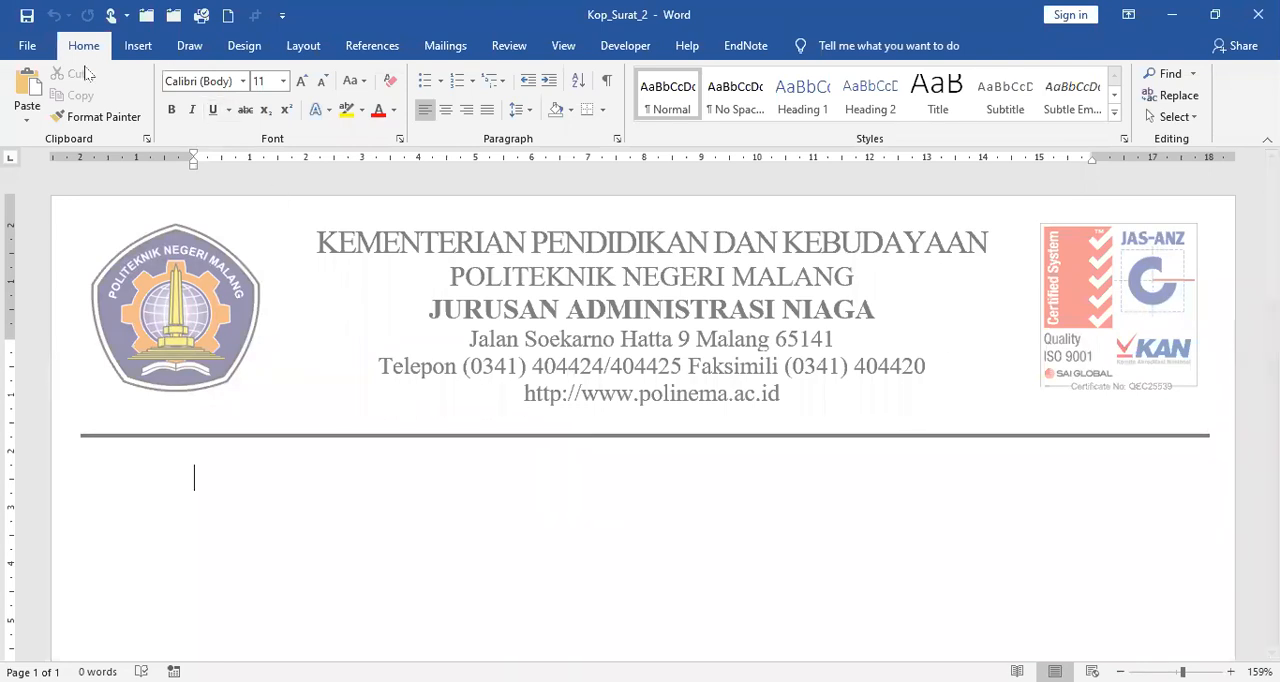
Step: Save a copy as a Word Template named Kop_Surat_2 in the Custom Office Templates folder and close it
click(28, 47)
click(85, 295)
click(255, 363)
click(362, 490)
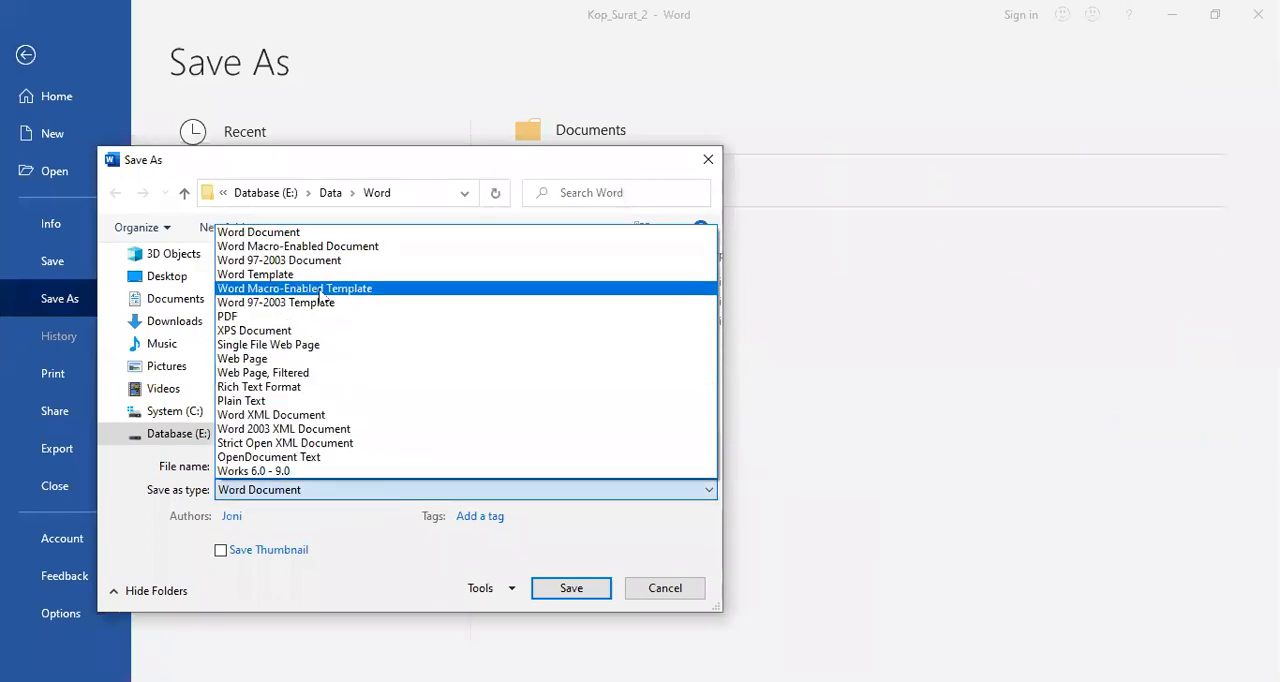
click(318, 274)
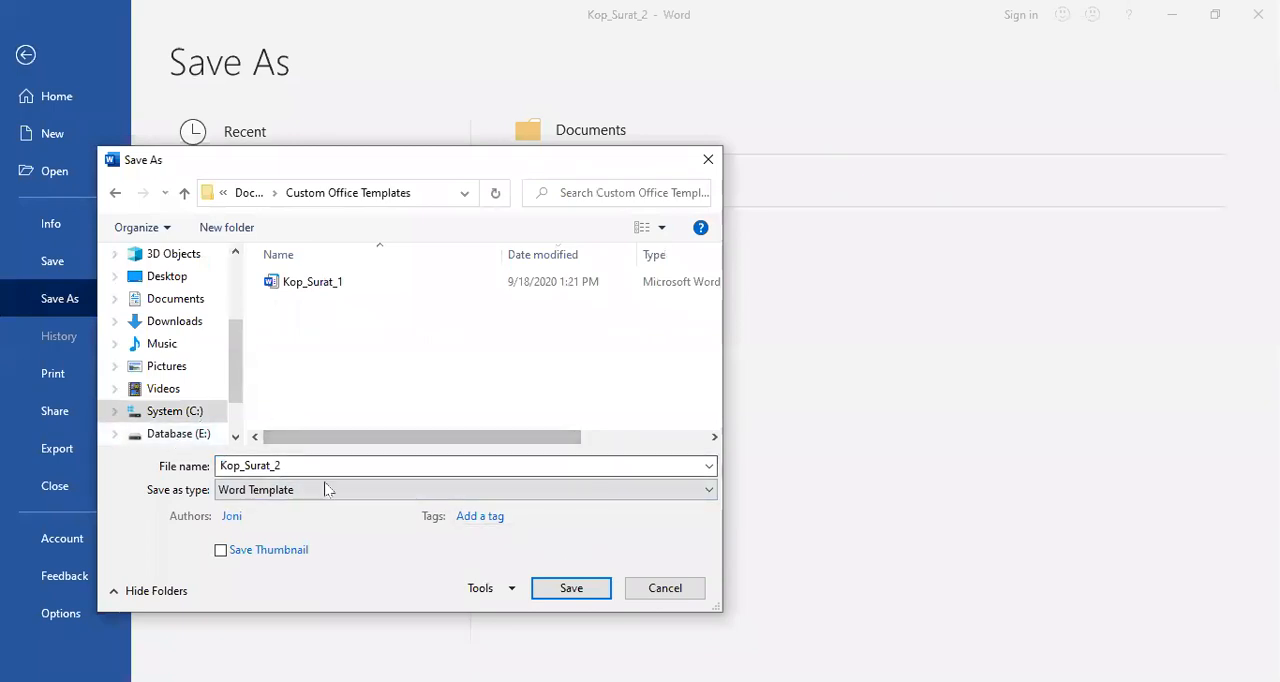
click(571, 588)
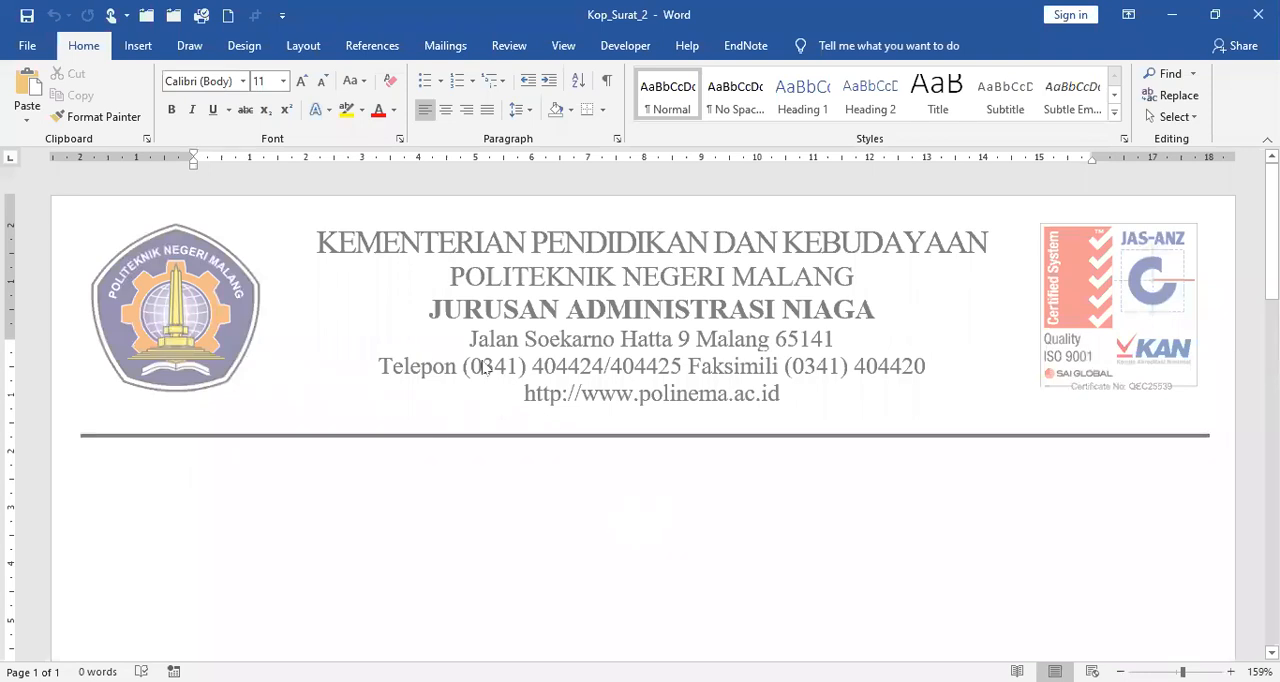
click(30, 46)
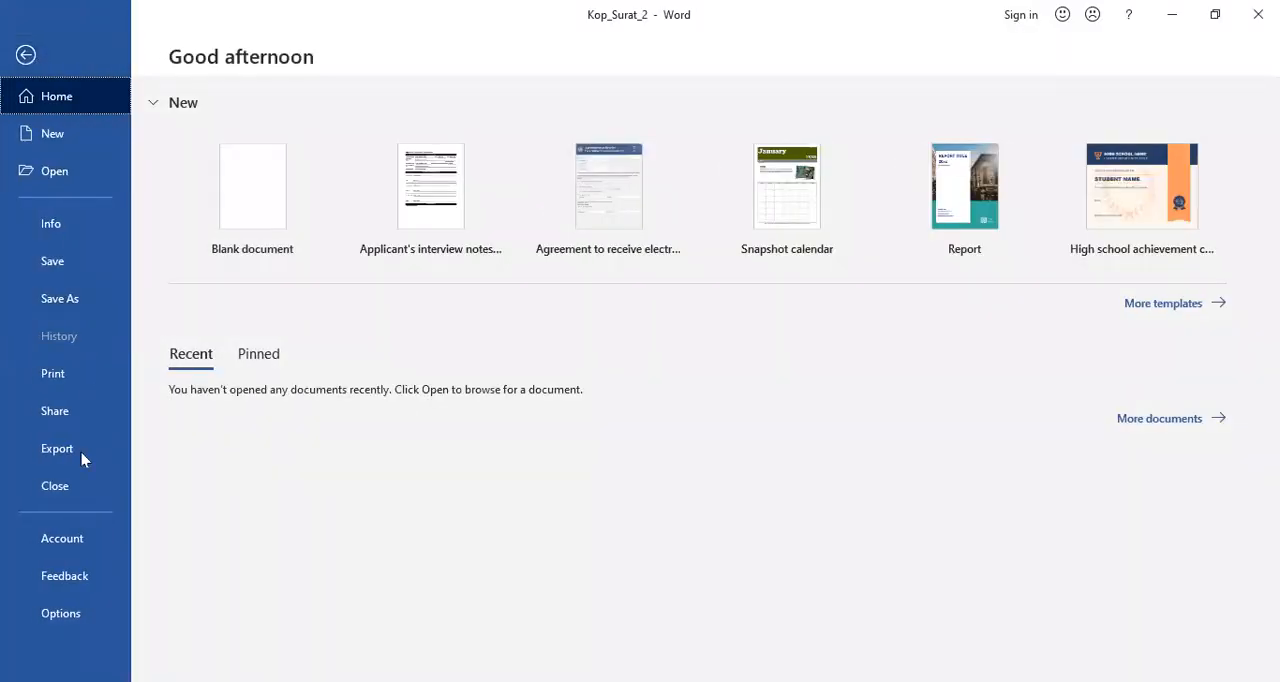
click(62, 489)
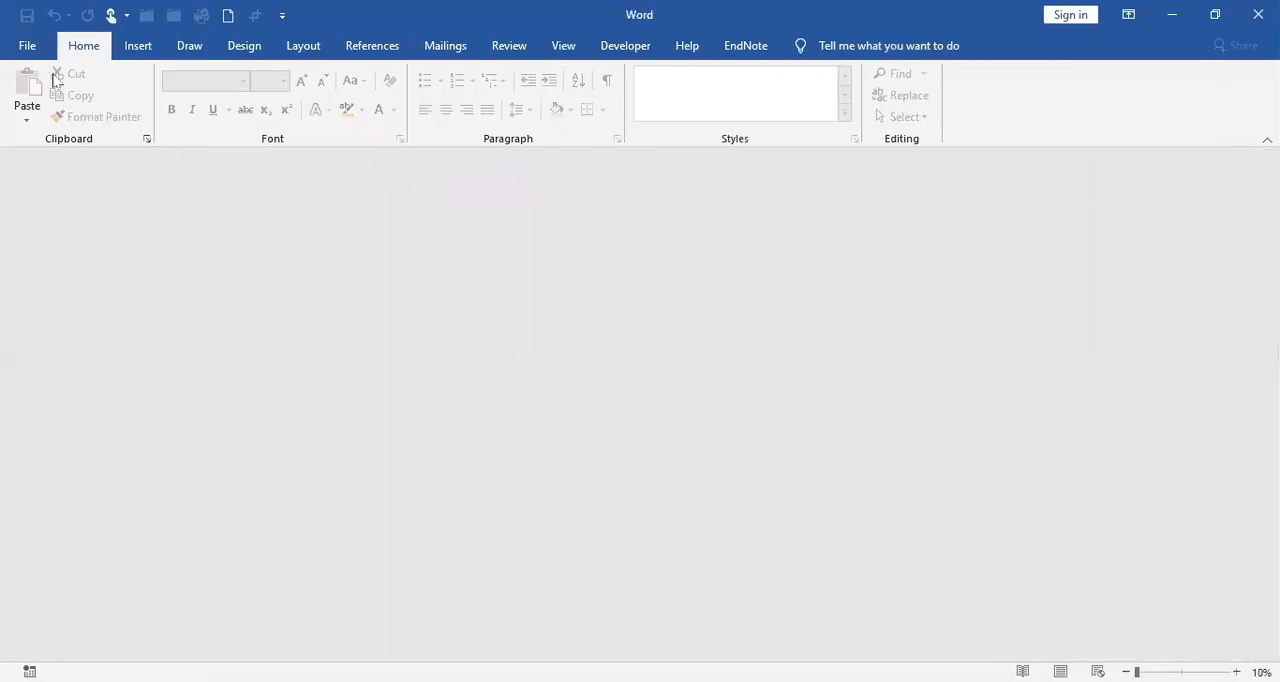
Step: Browse to the Data\Word folder on drive E in the Open dialog
click(38, 48)
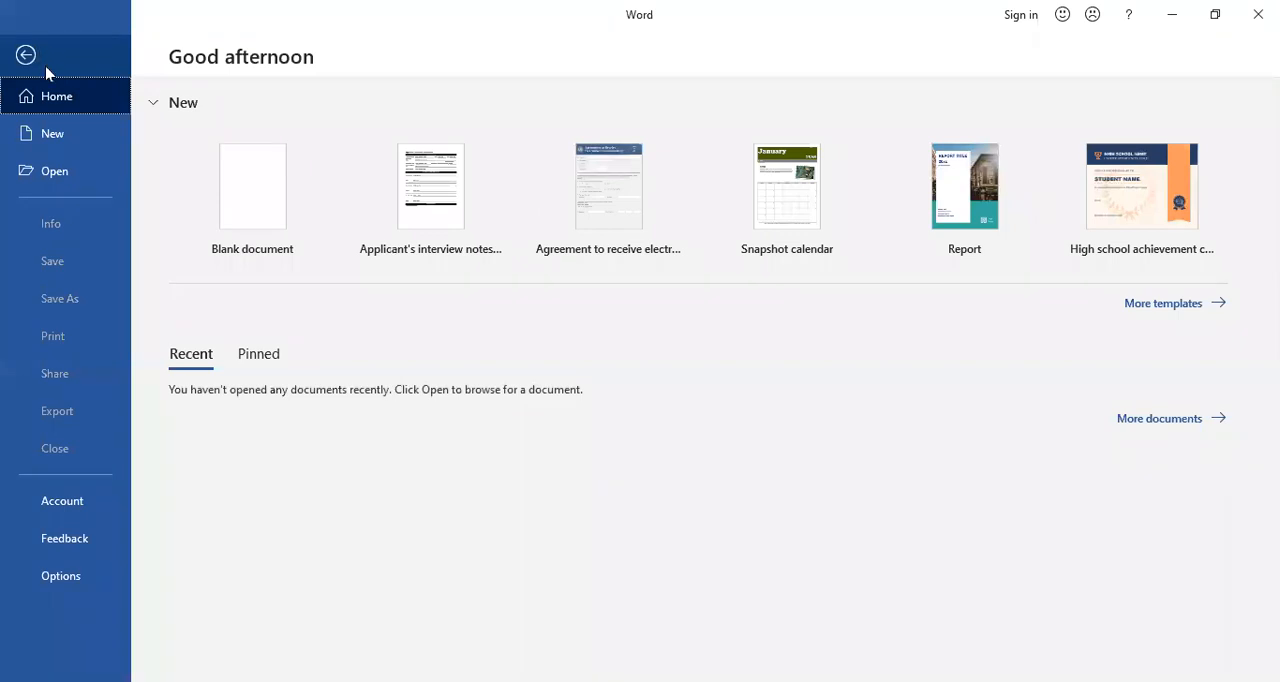
click(56, 171)
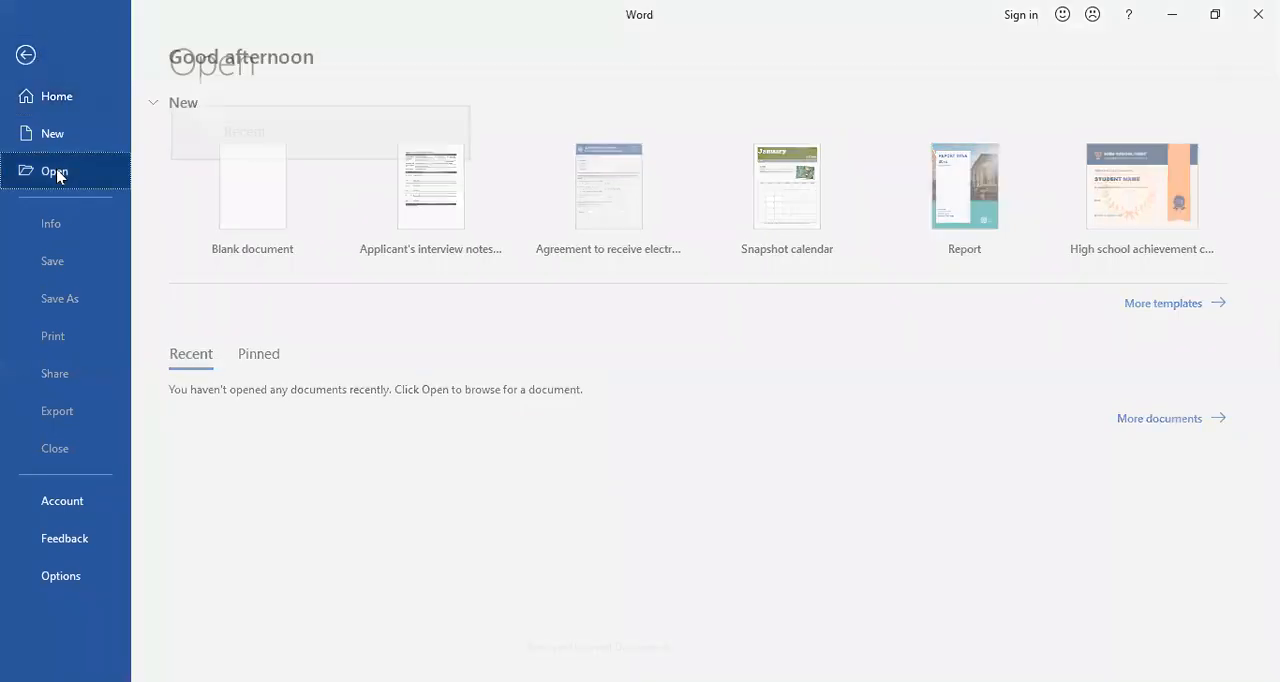
click(266, 359)
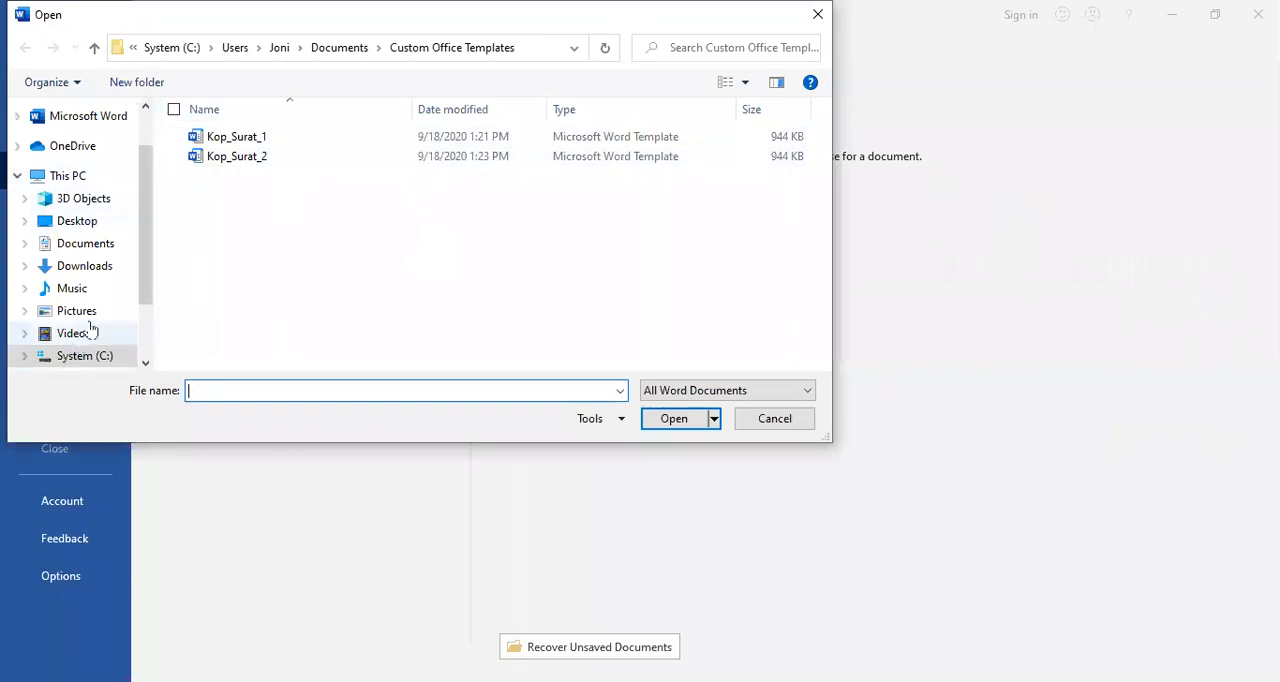
click(146, 320)
click(102, 292)
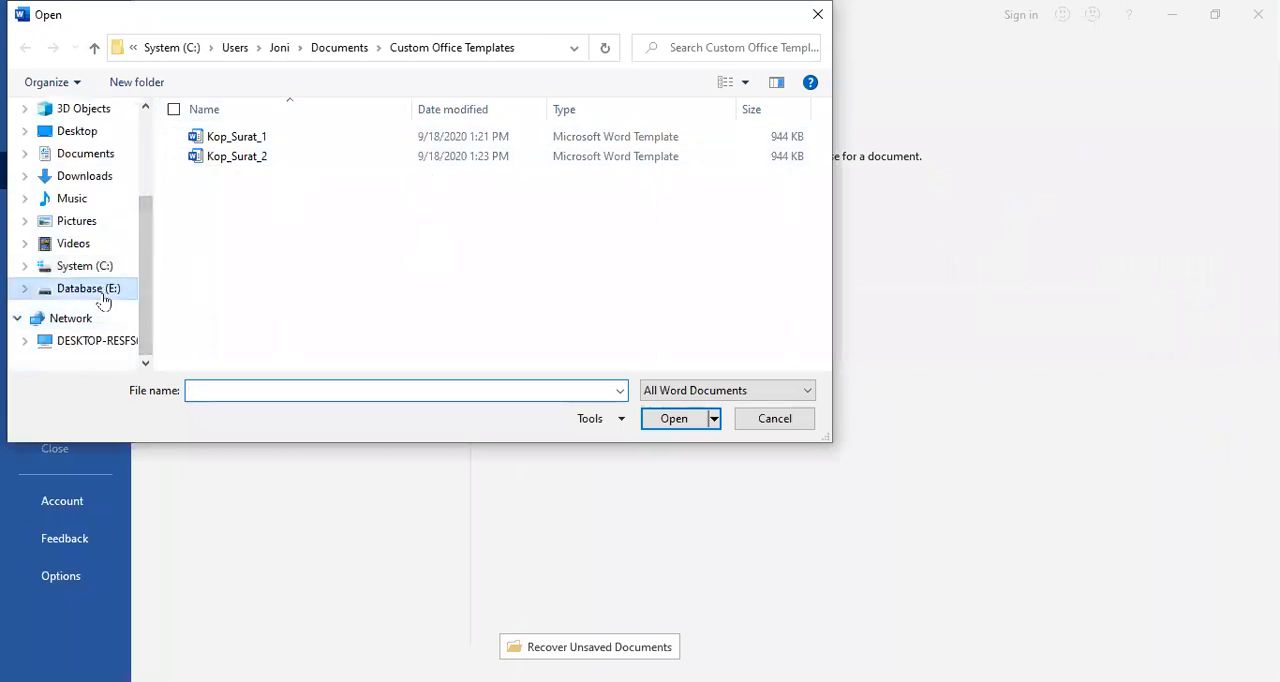
click(257, 137)
double_click(257, 137)
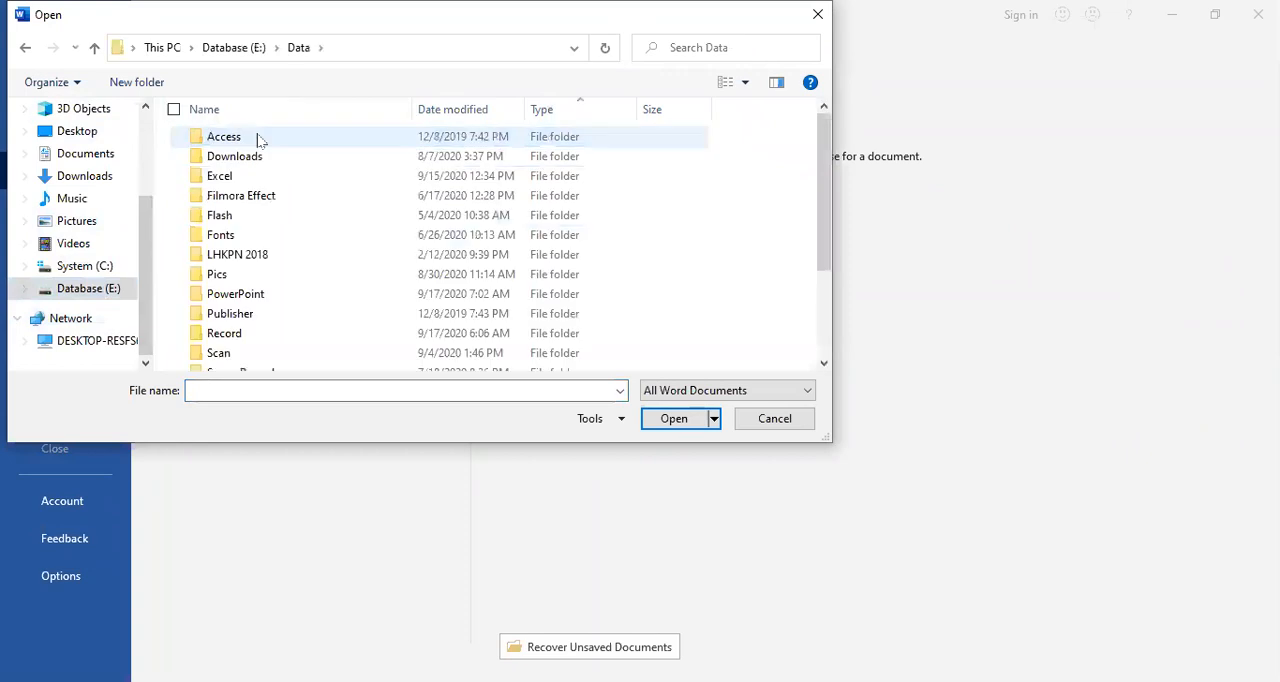
scroll(286, 266, down, 2)
double_click(237, 343)
Step: Delete the Kop_Surat_1 and Kop_Surat_2 documents from the Data\Word folder and leave the Open dialog without opening a file
click(266, 139)
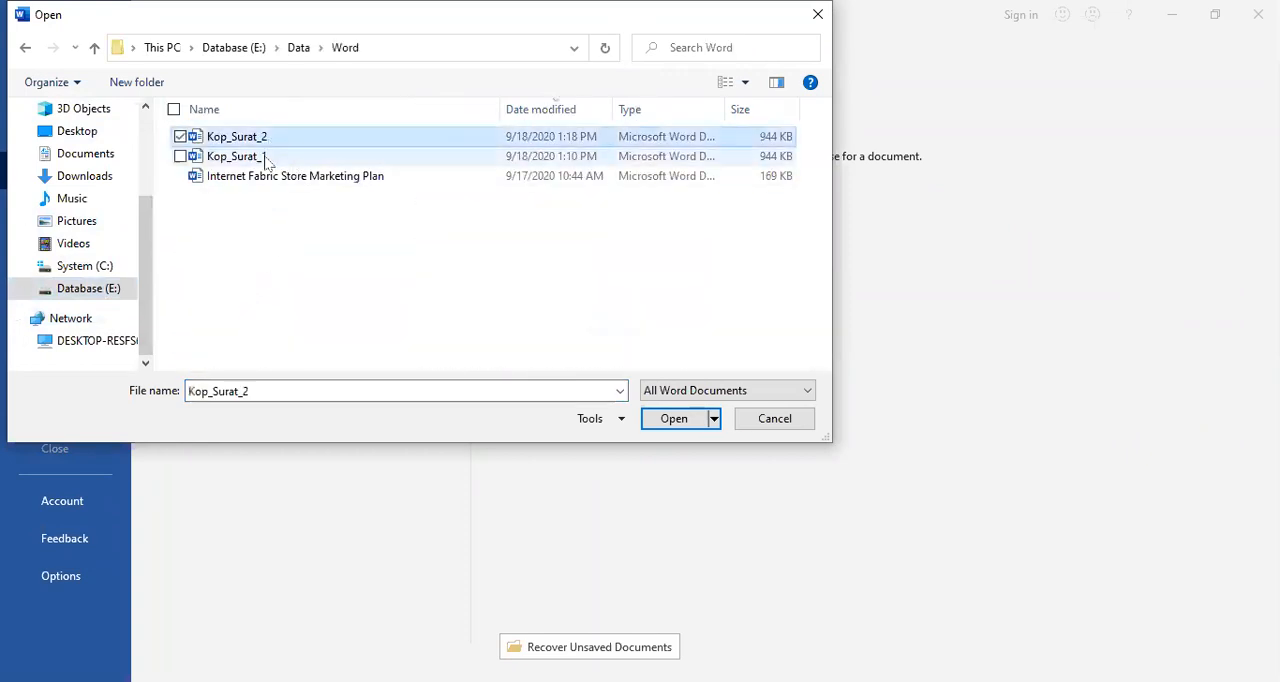
ctrl+click(266, 156)
double_click(288, 140)
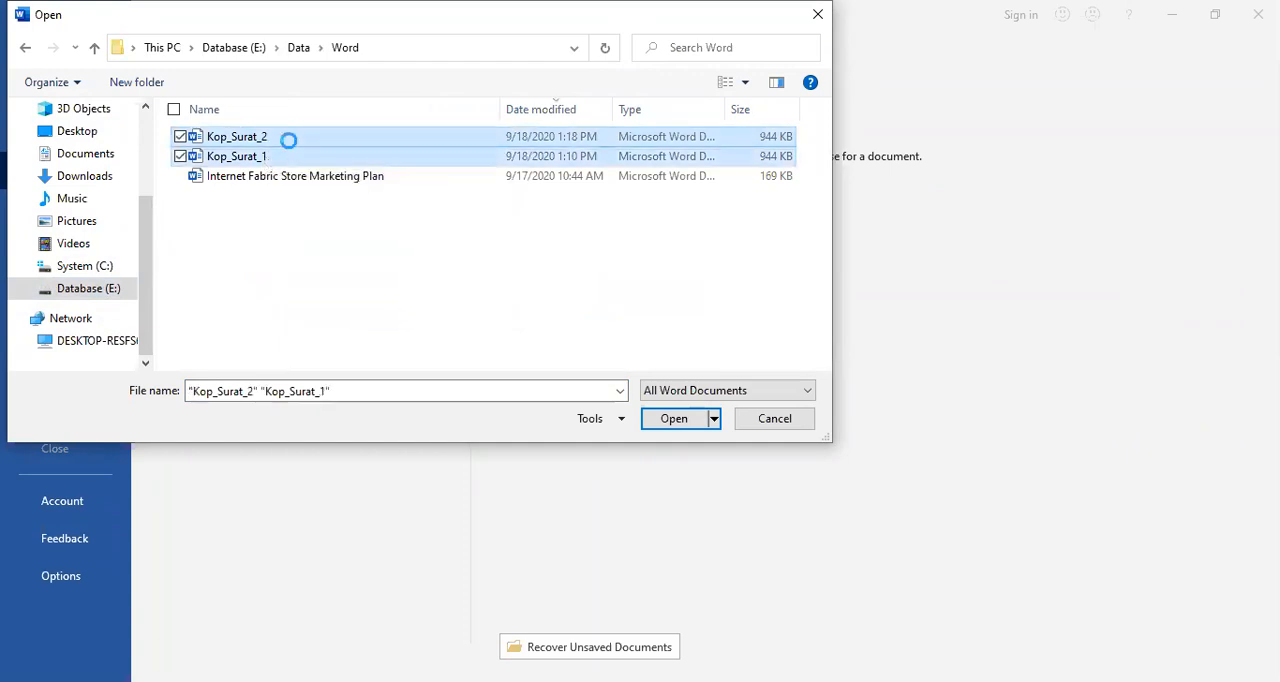
right_click(290, 146)
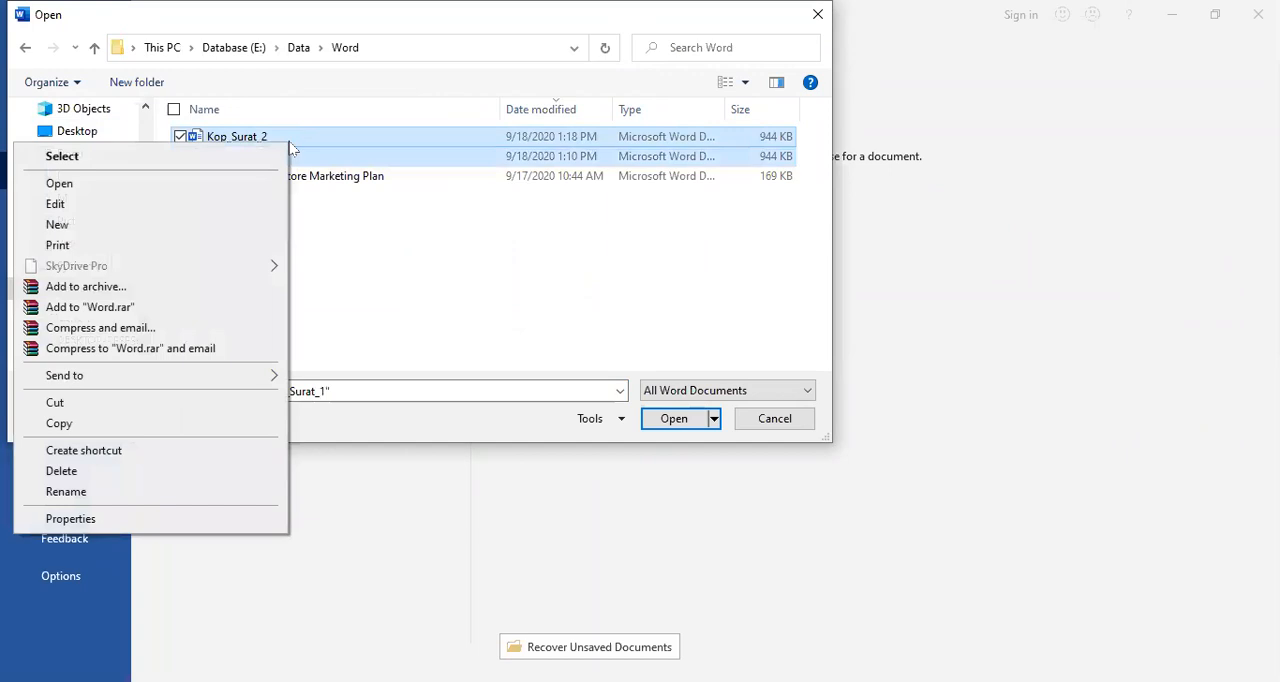
click(150, 405)
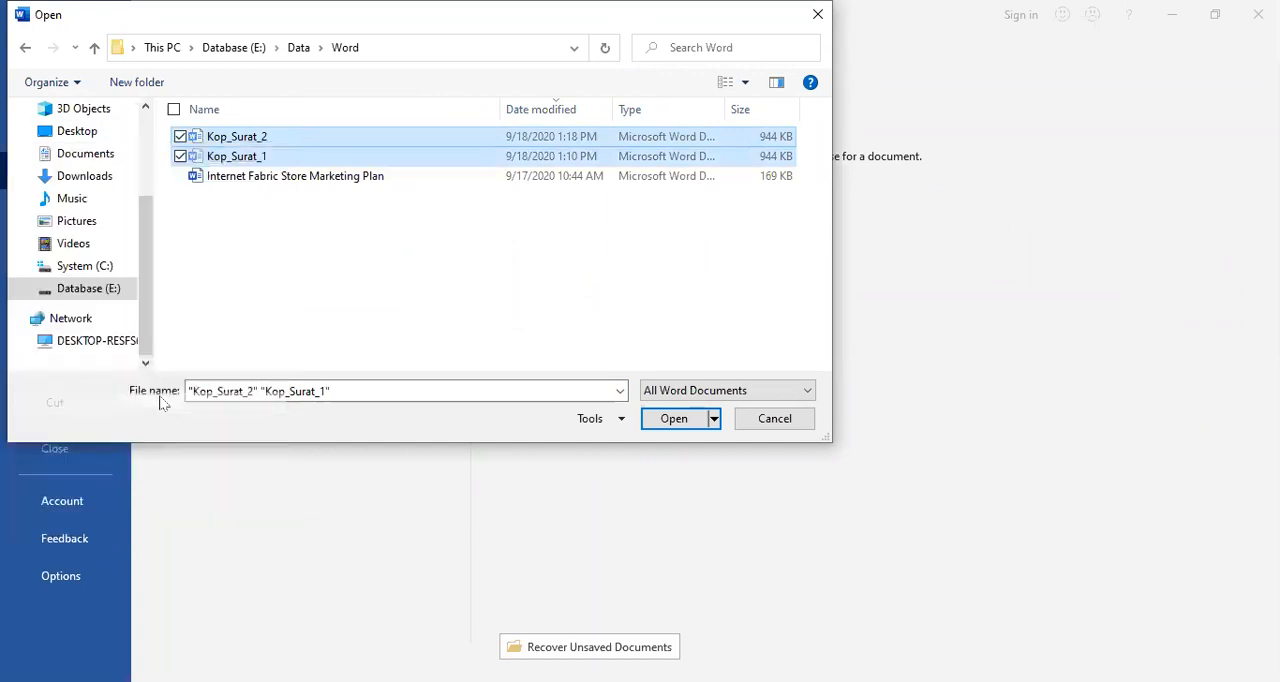
right_click(298, 146)
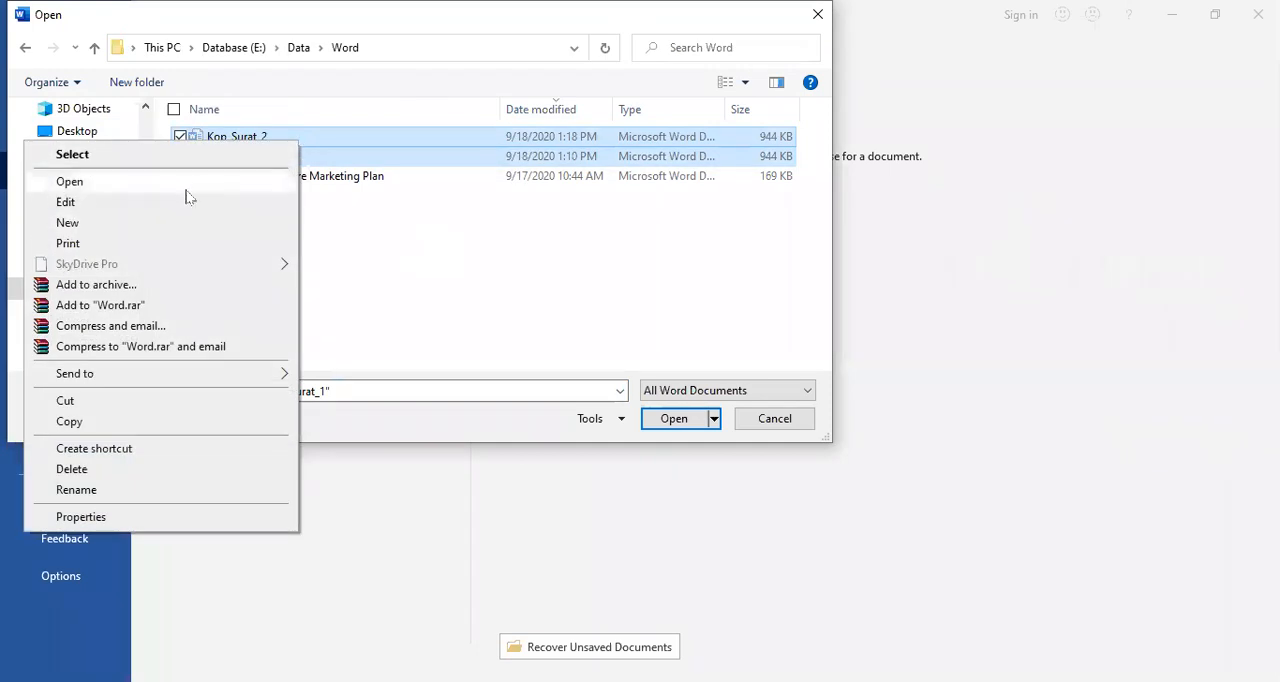
click(143, 469)
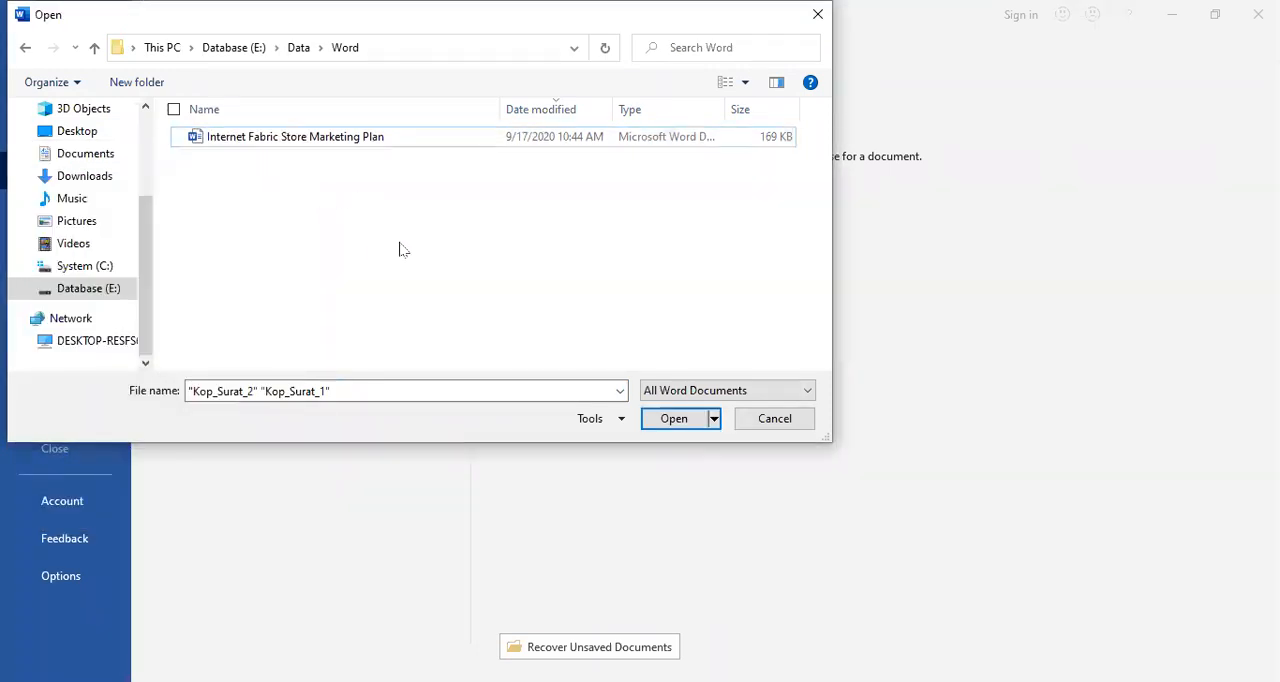
click(786, 419)
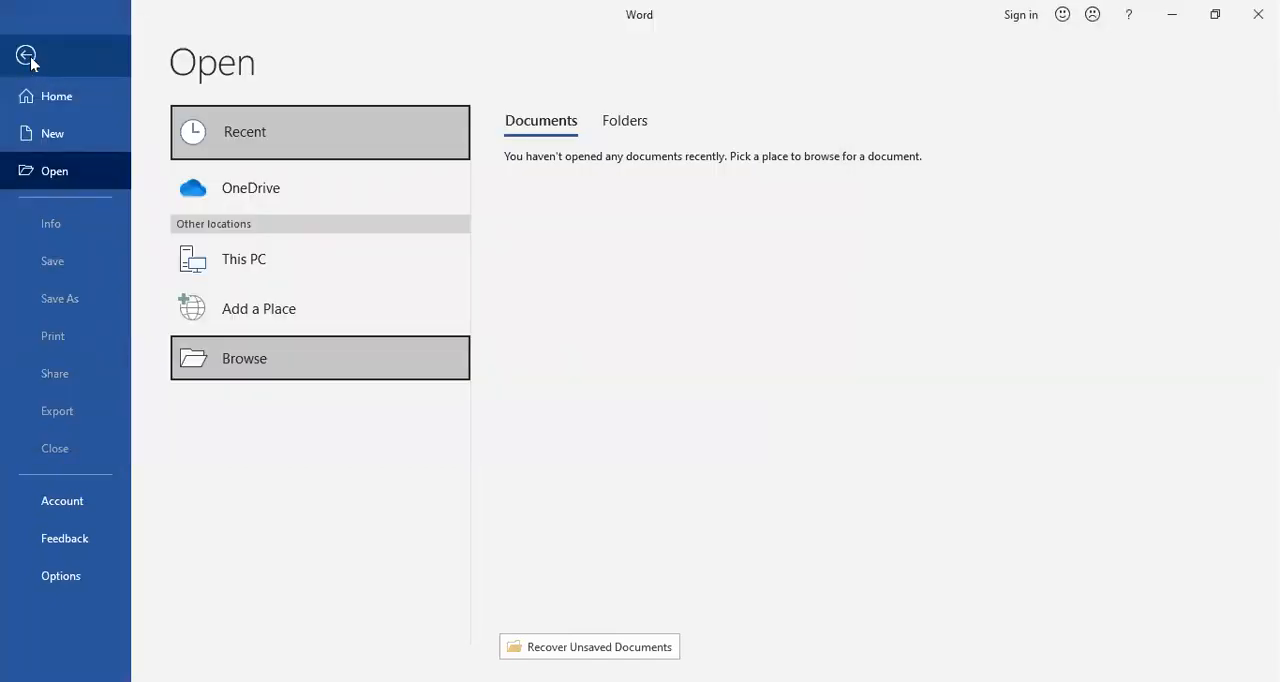
click(27, 56)
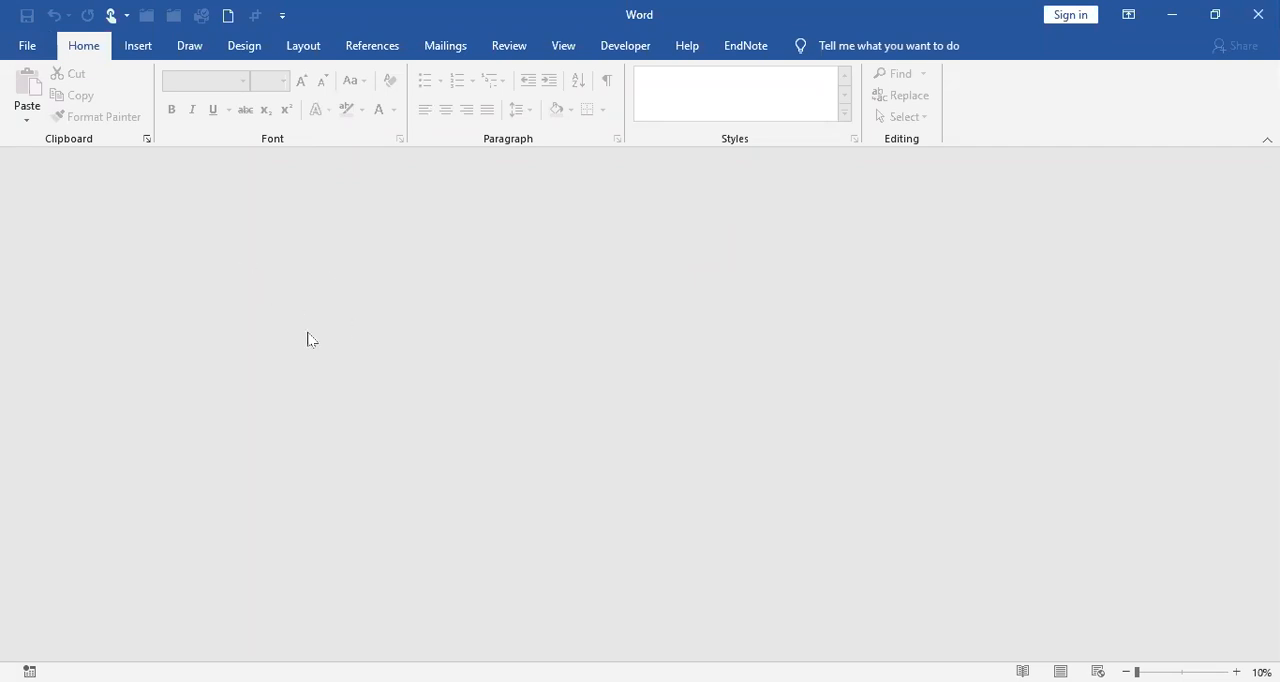
Step: Check which documents the Data\Word folder on drive E contains, without opening any
click(24, 47)
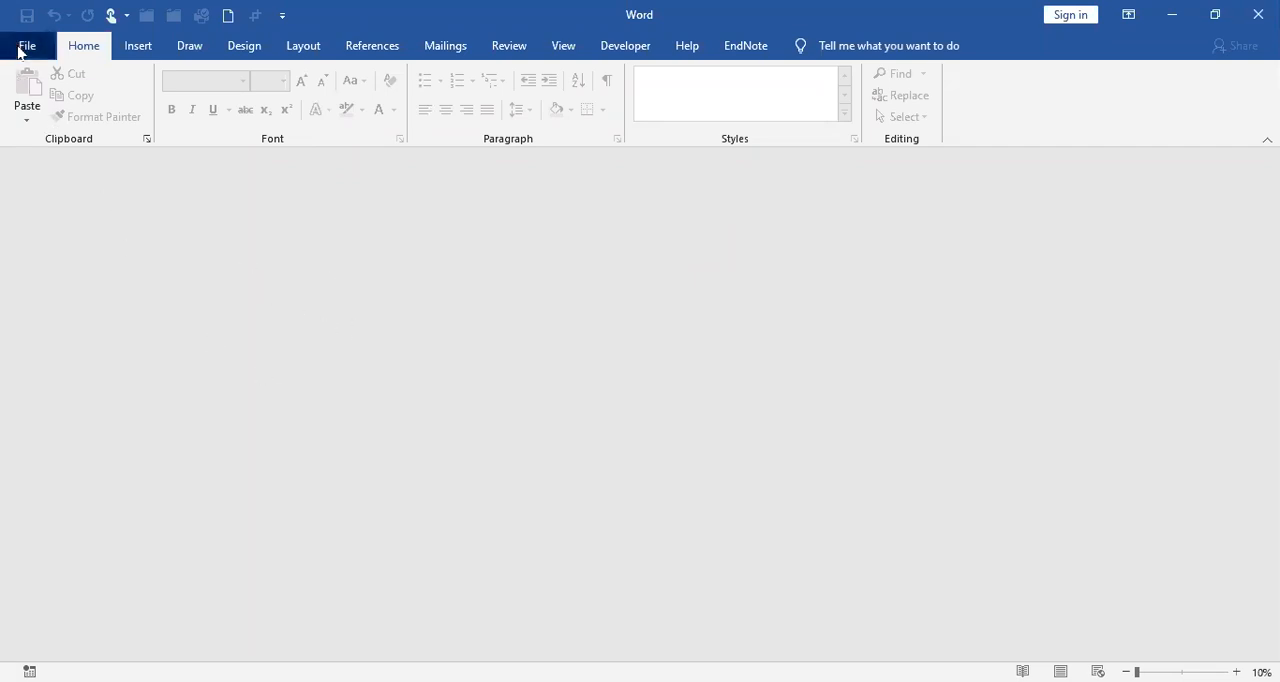
click(23, 55)
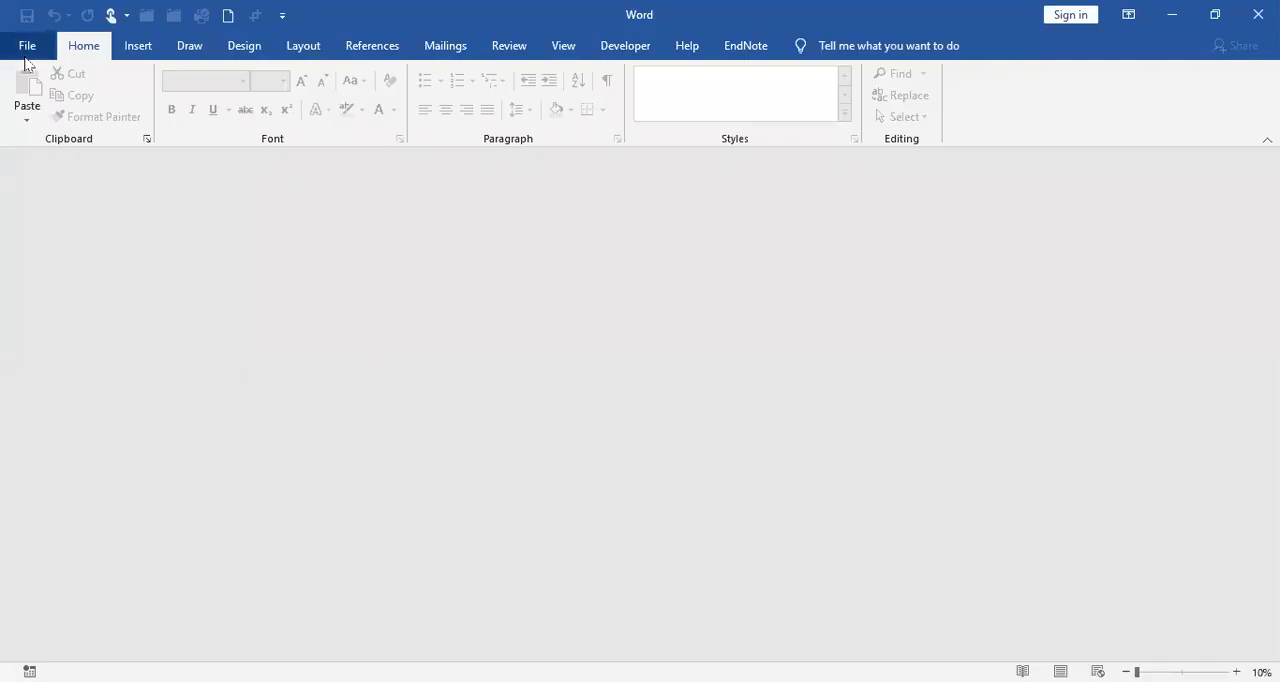
click(32, 46)
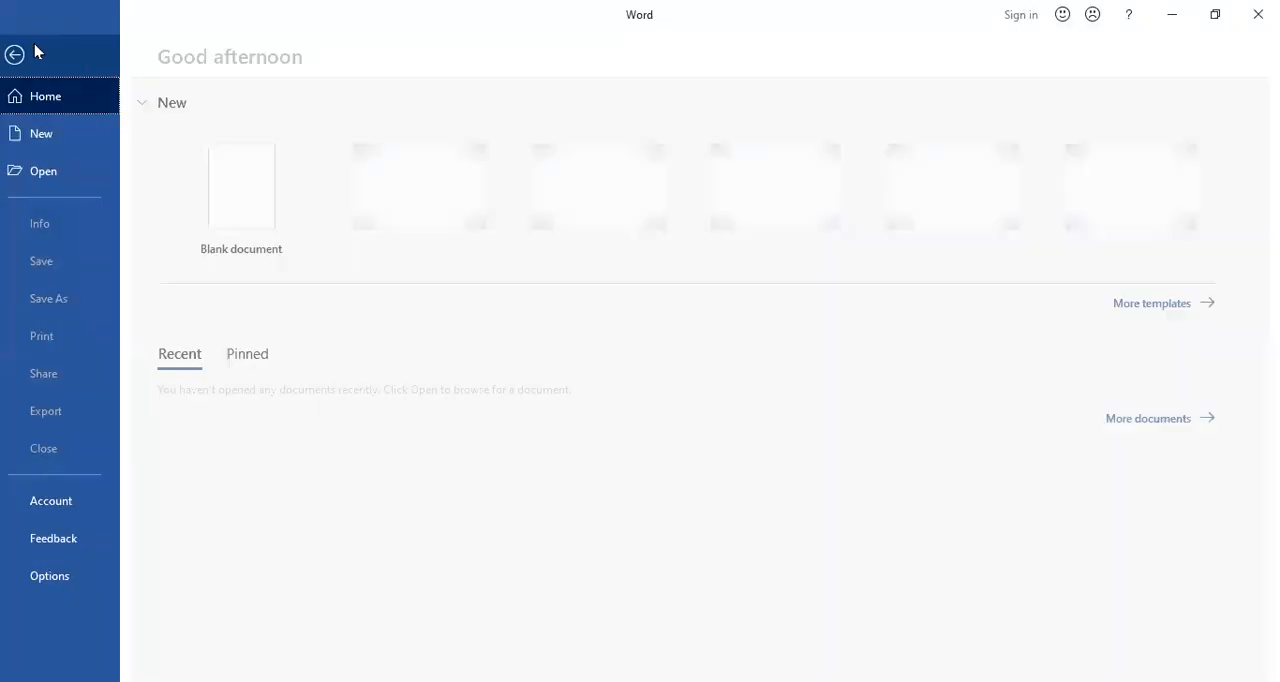
click(55, 172)
click(246, 358)
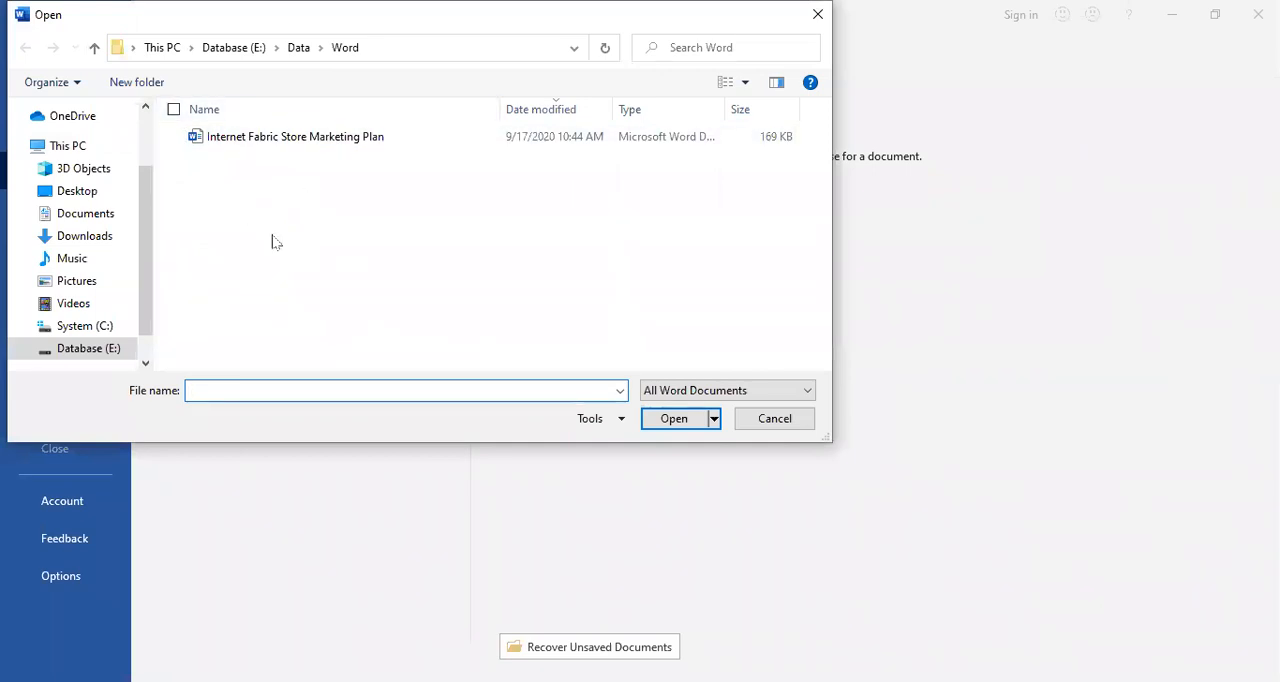
click(760, 430)
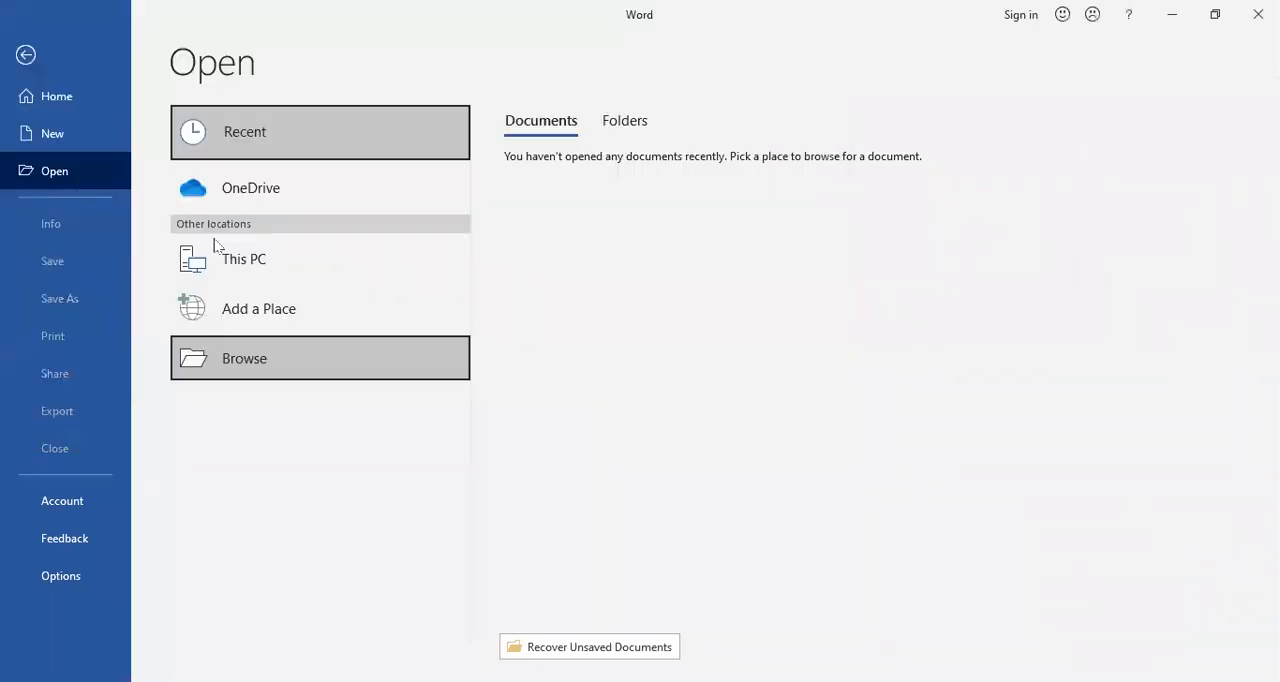
click(27, 56)
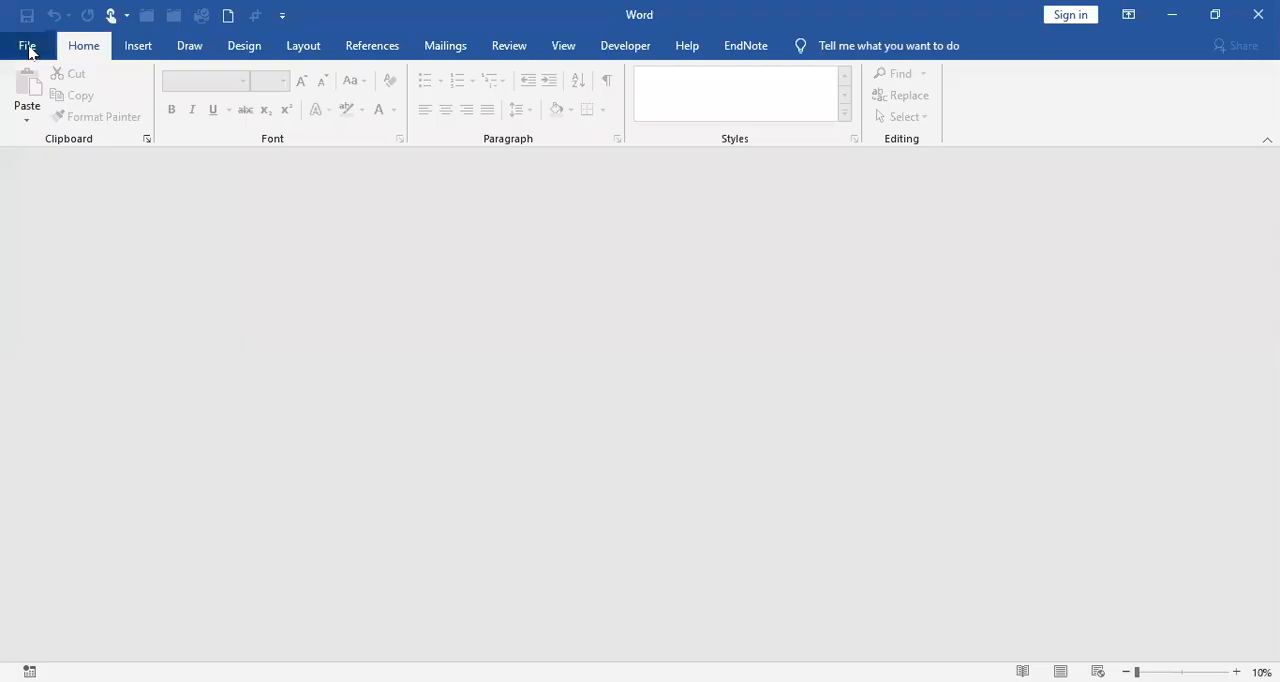
Step: Check which personal templates are available for new documents, without opening any
click(27, 47)
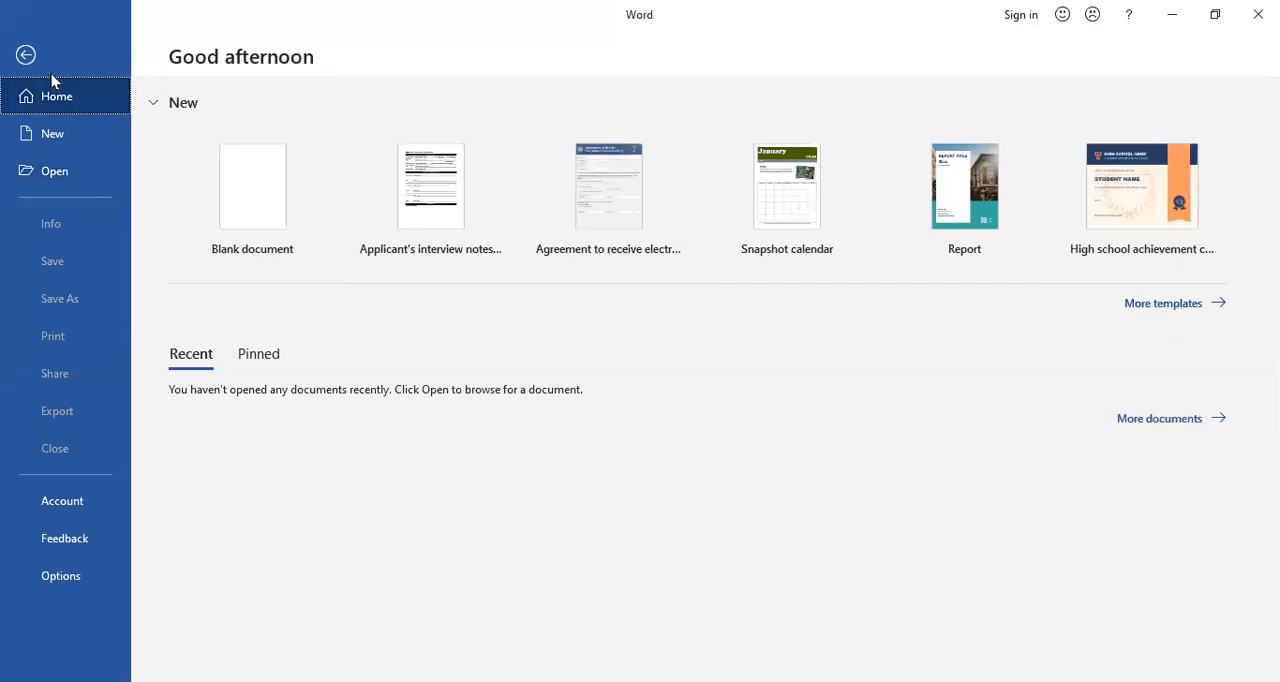
click(1163, 303)
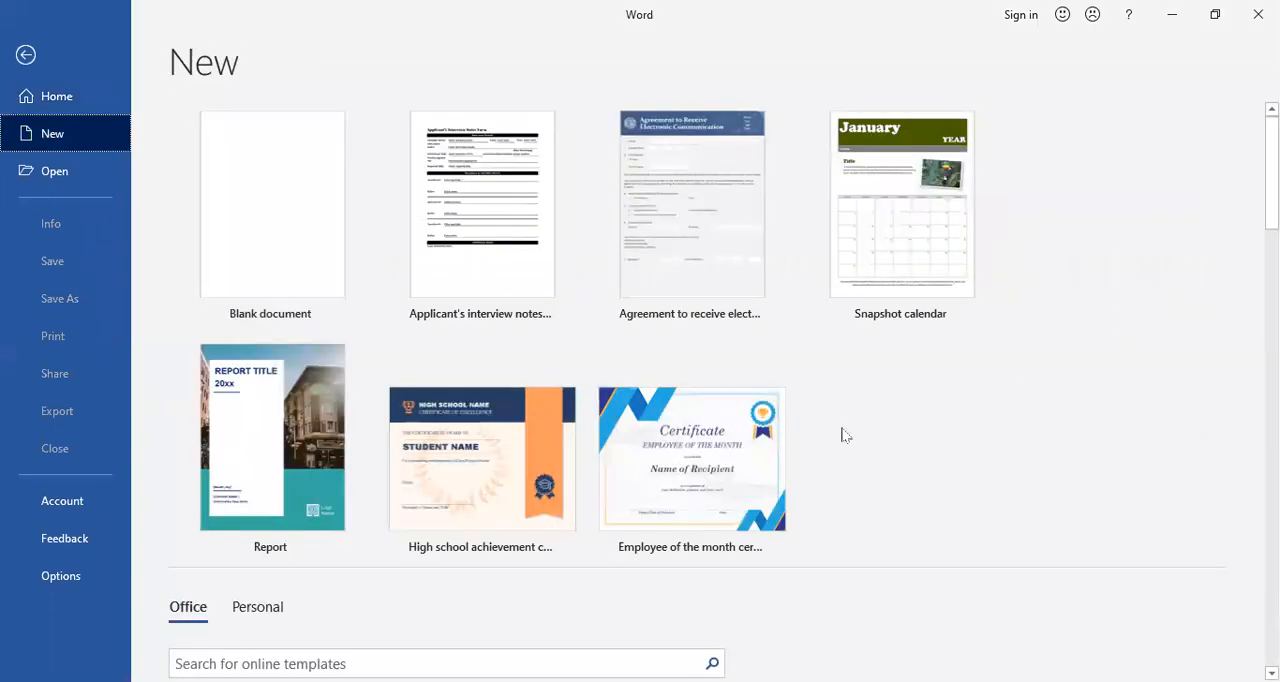
scroll(600, 480, down, 1)
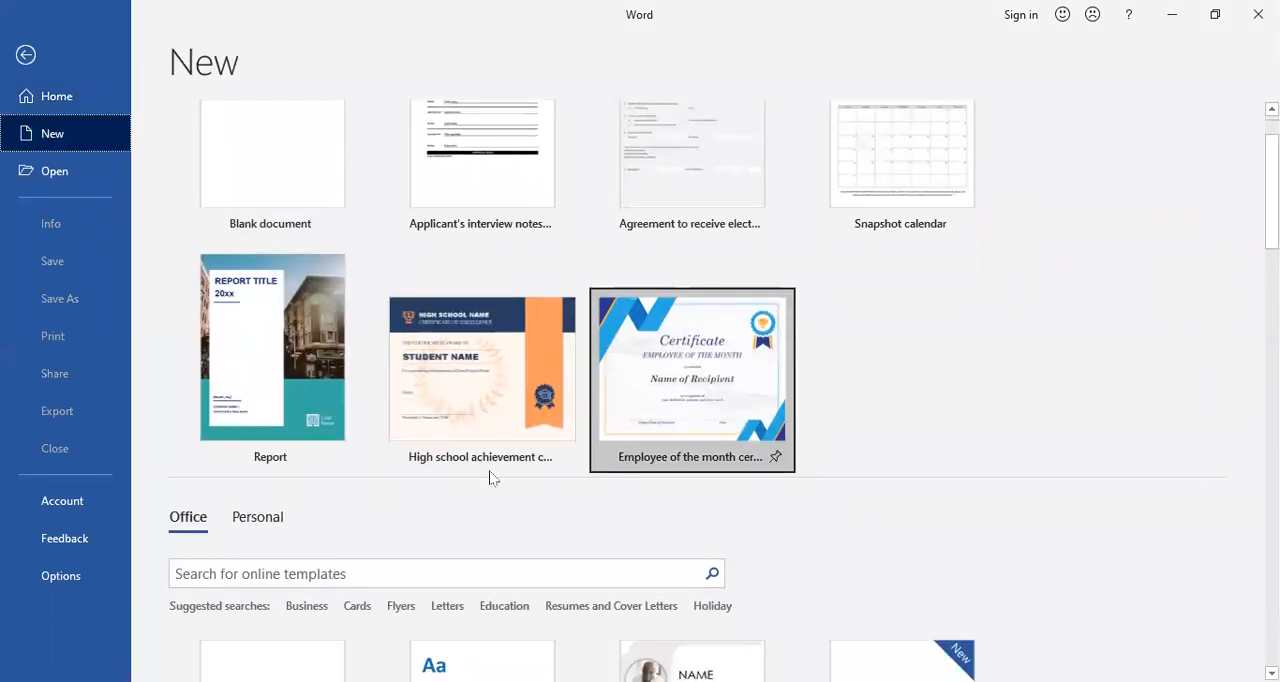
click(266, 526)
scroll(477, 565, down, 2)
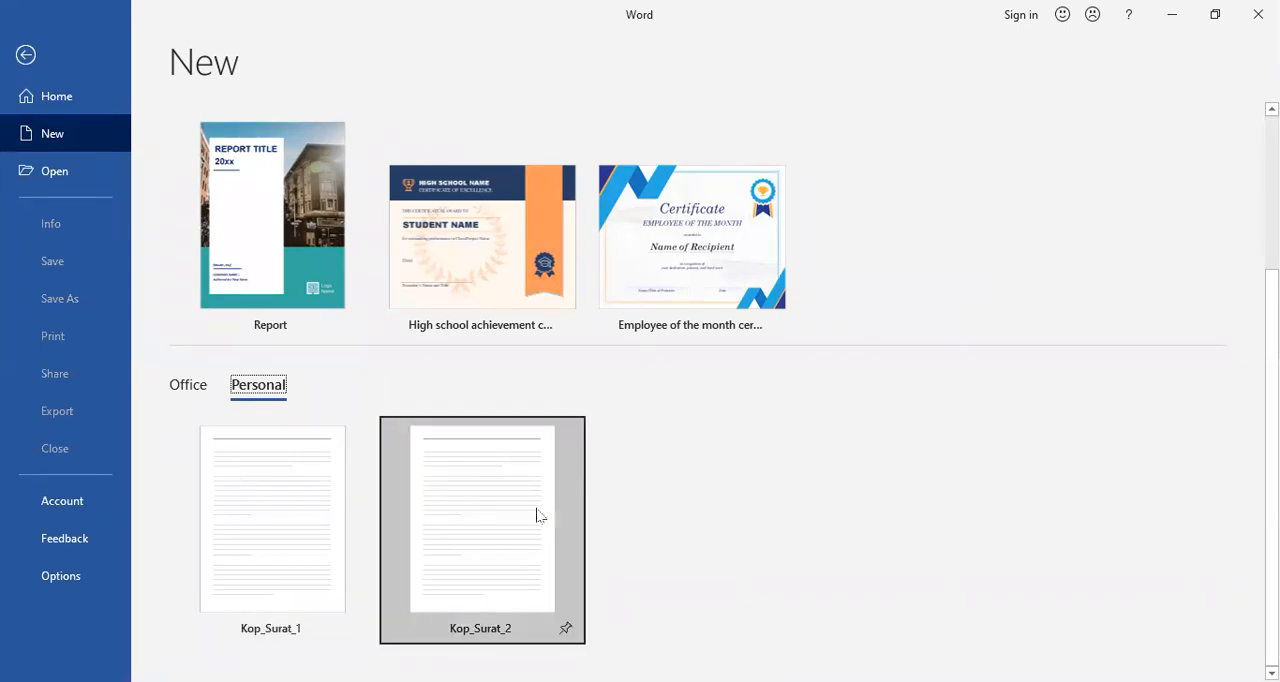
click(27, 57)
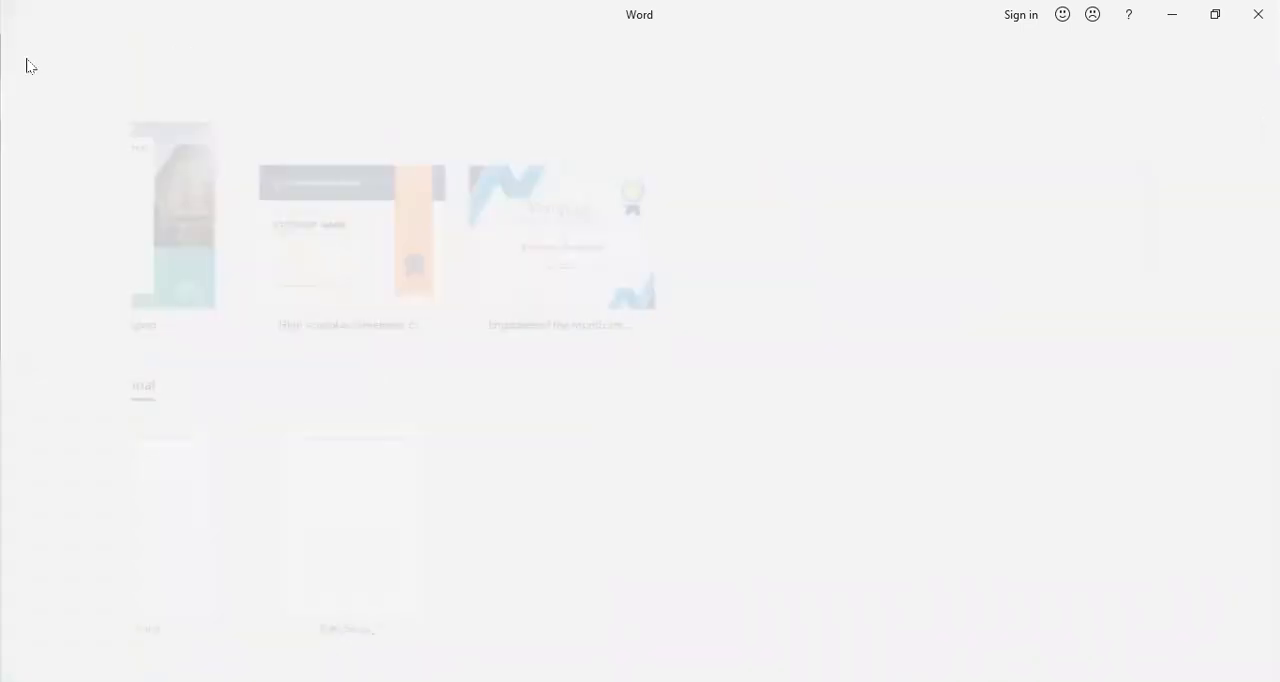
Step: Create a new blank document and close it without adding any content
click(27, 46)
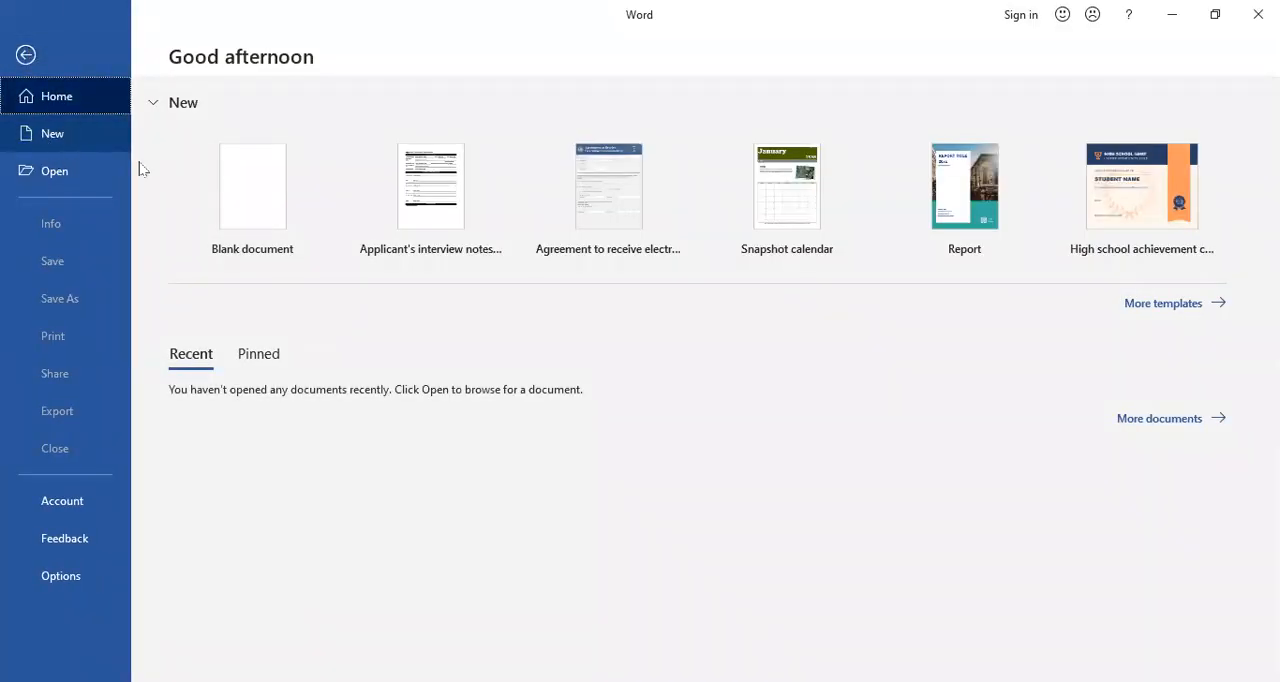
click(272, 194)
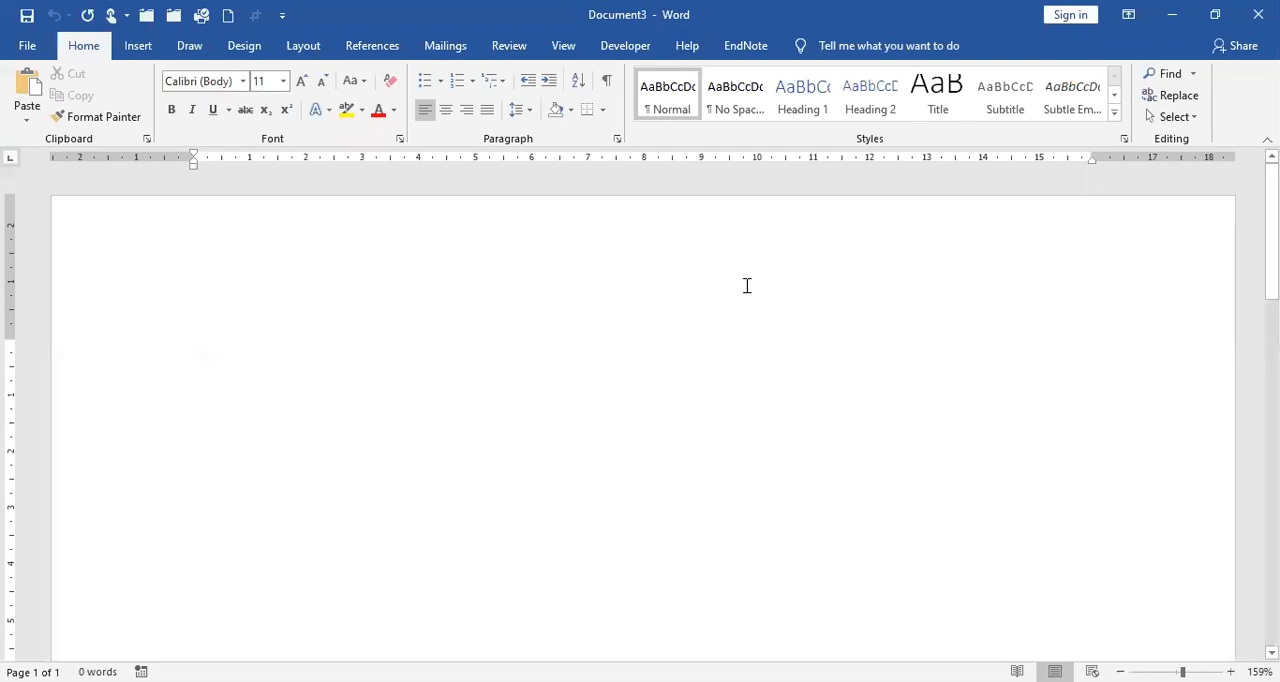
click(30, 46)
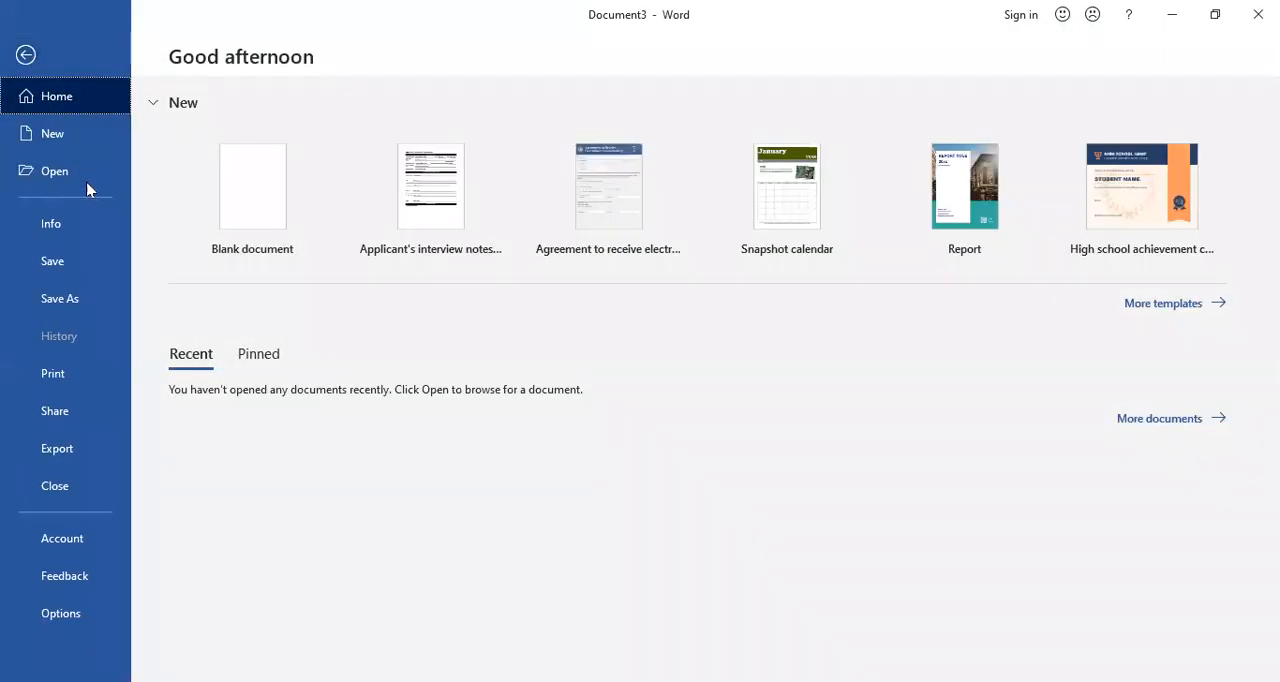
click(26, 57)
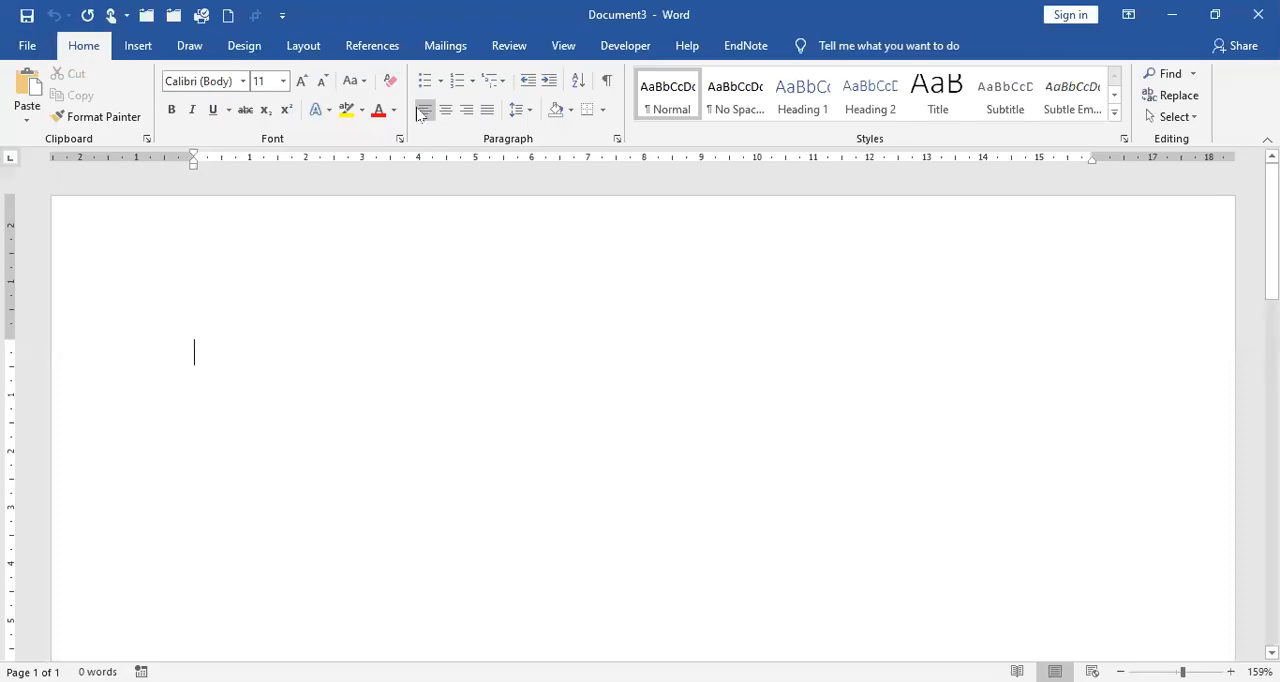
click(27, 46)
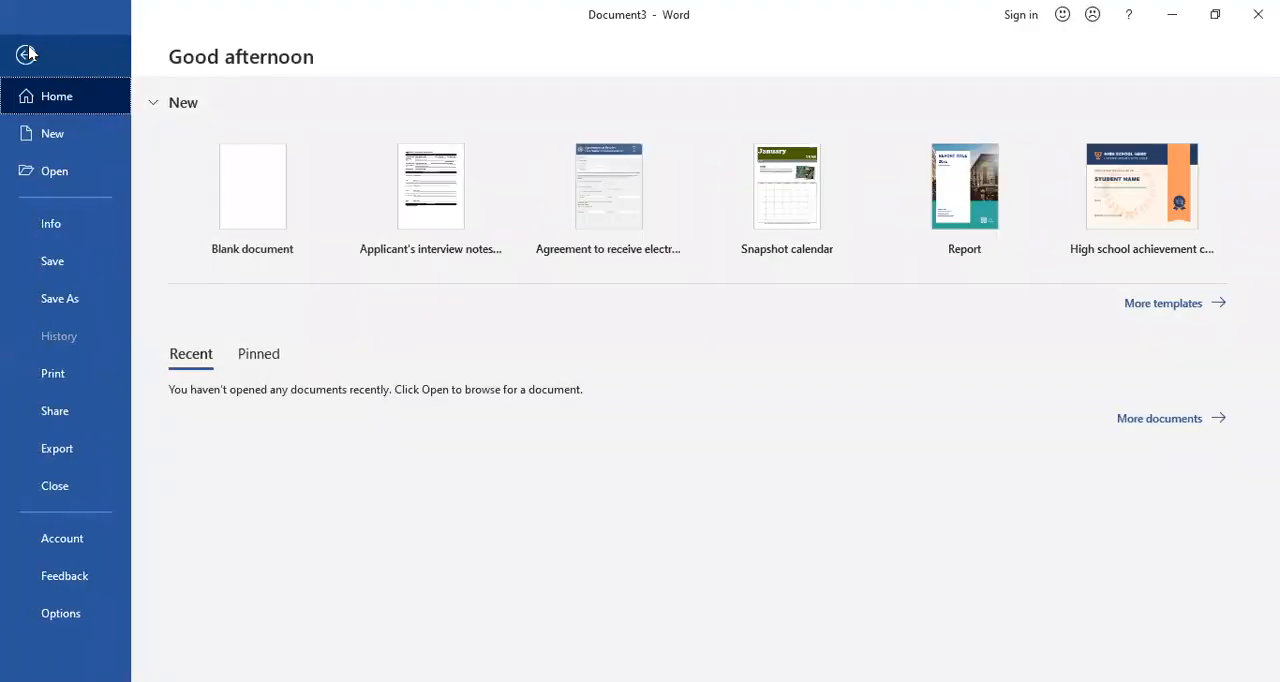
click(29, 490)
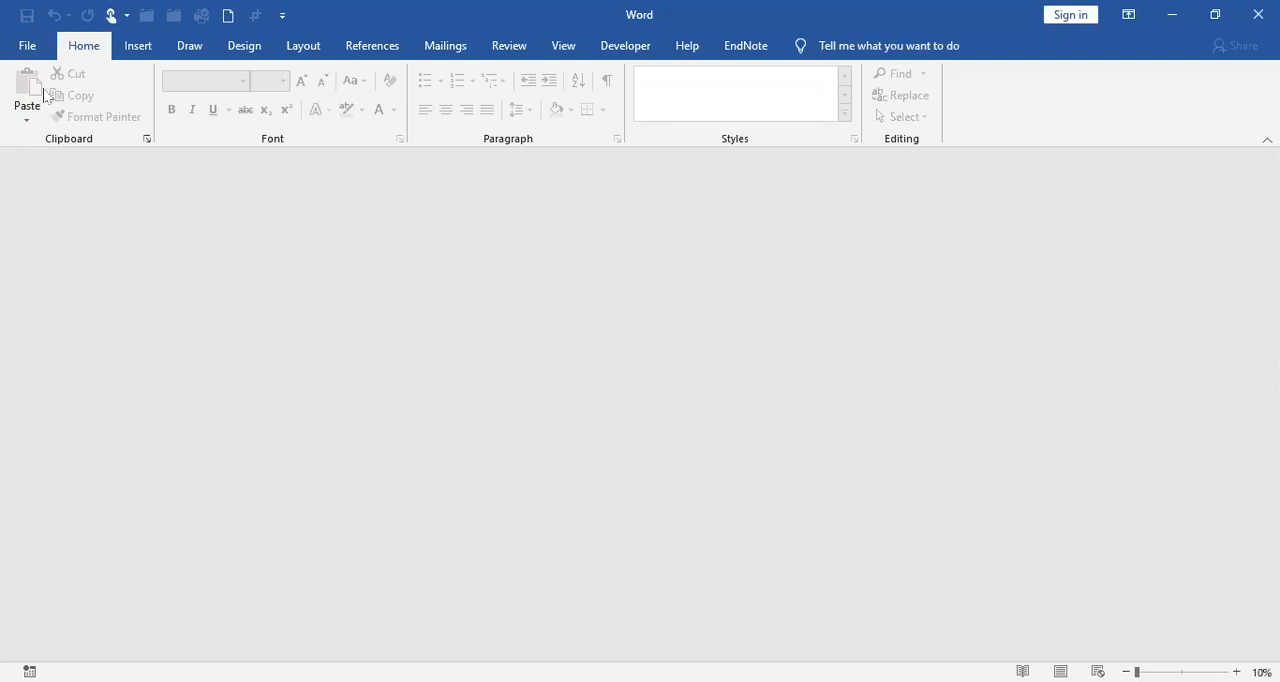
Step: Create a new document from the personal template Kop_Surat_1
click(27, 47)
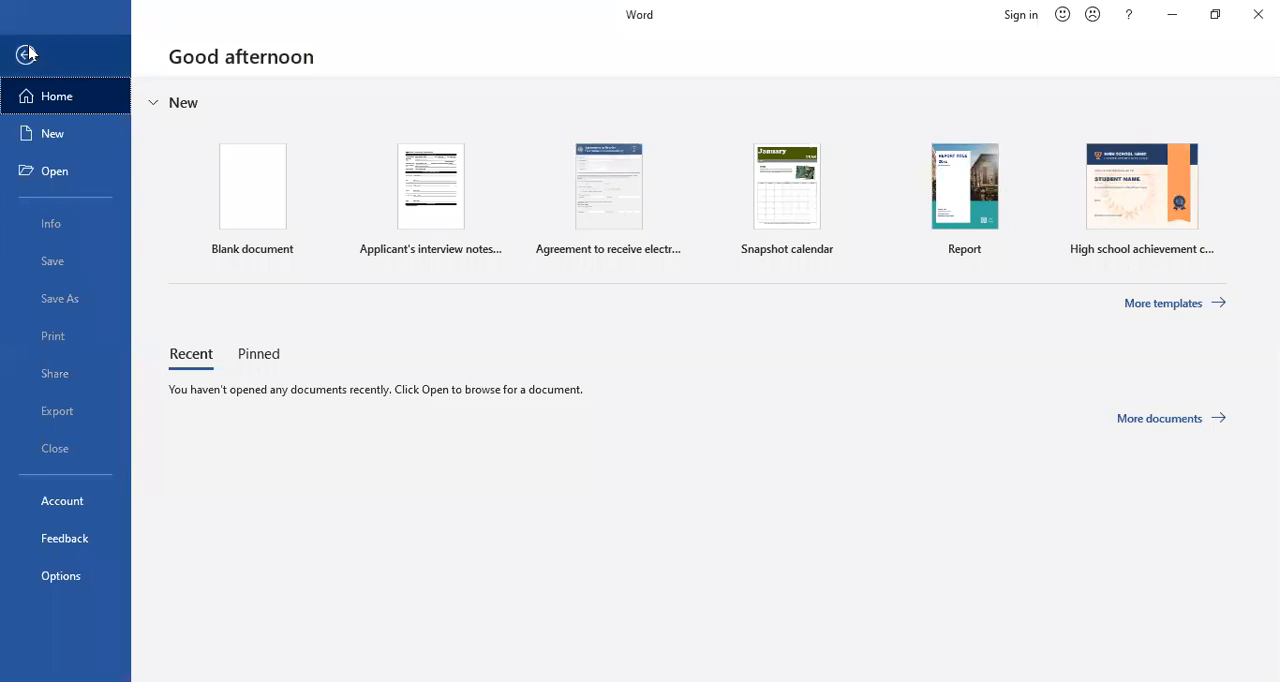
click(1145, 306)
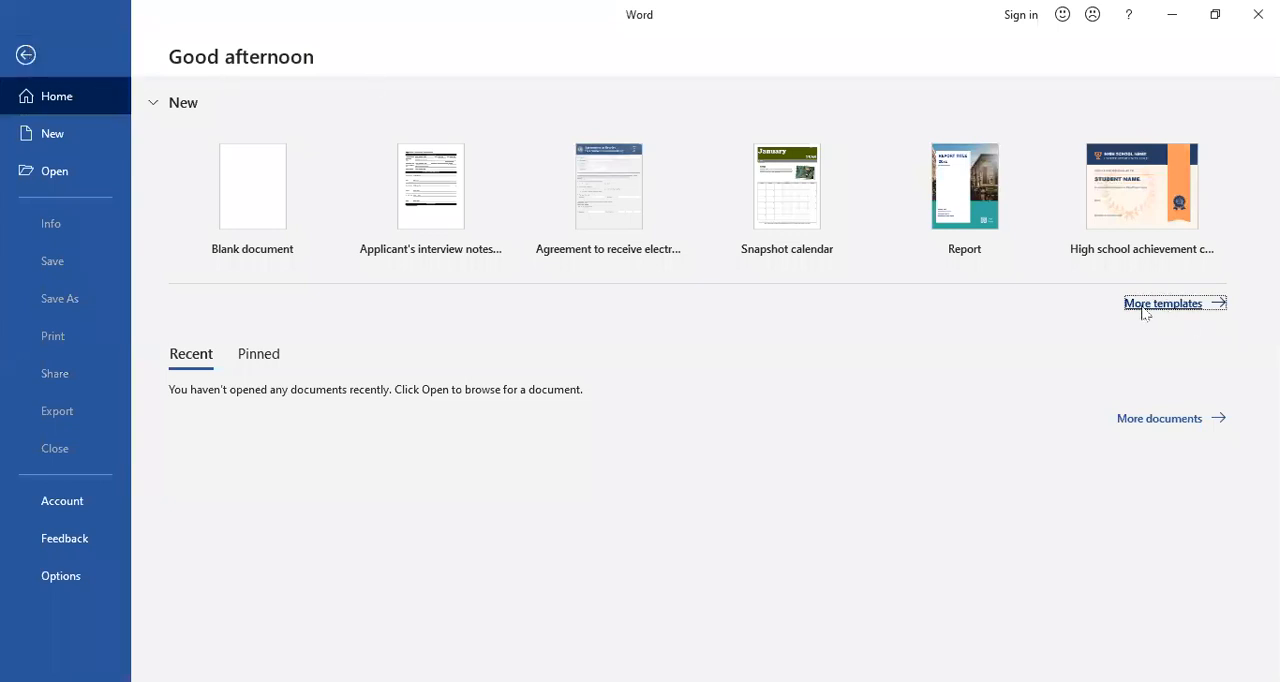
click(280, 621)
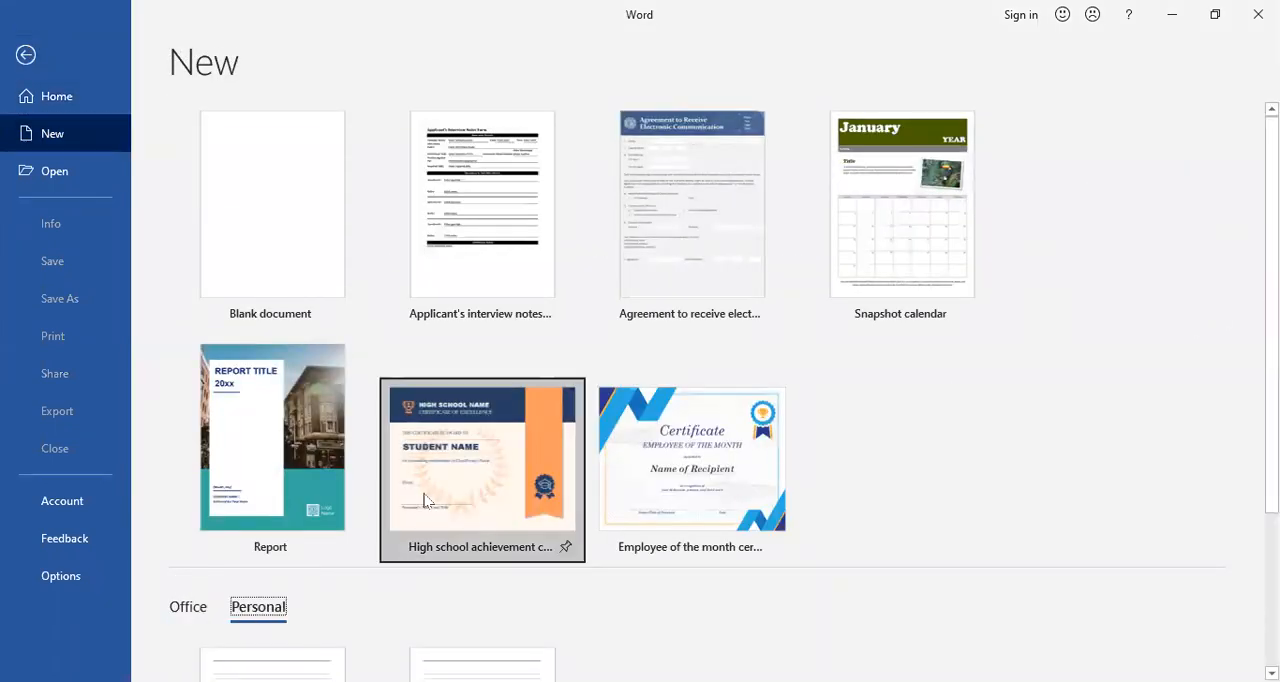
scroll(450, 480, down, 2)
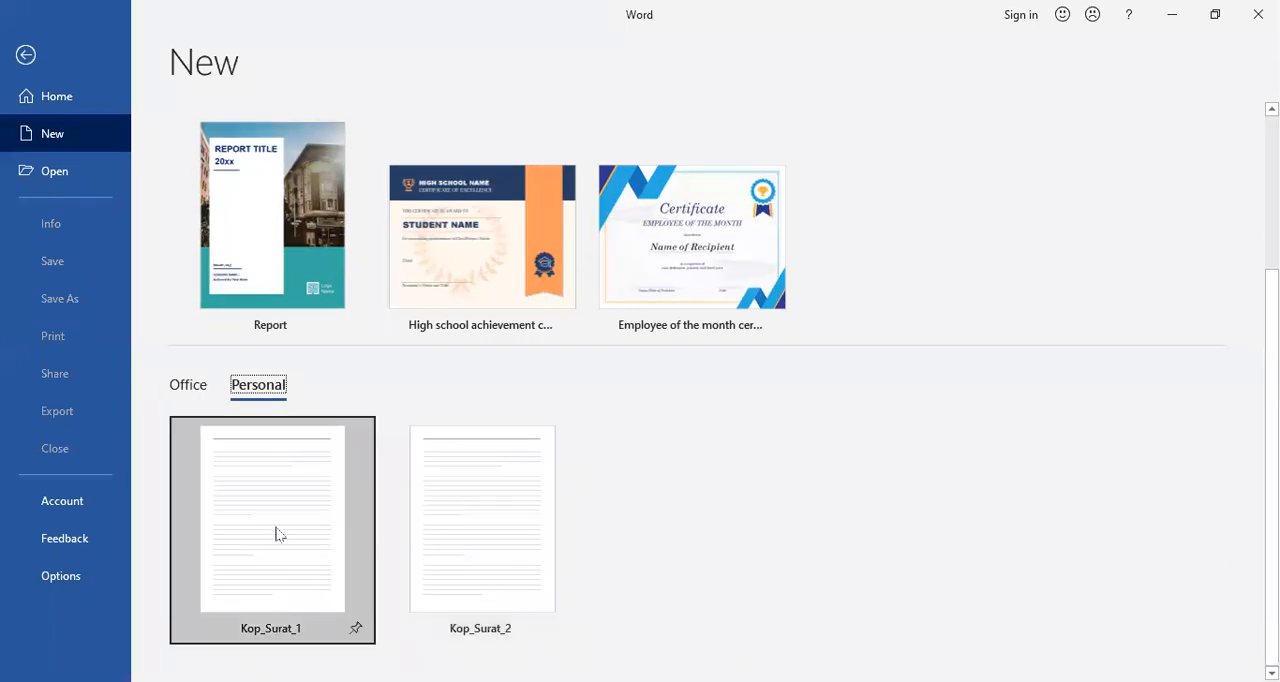
click(278, 533)
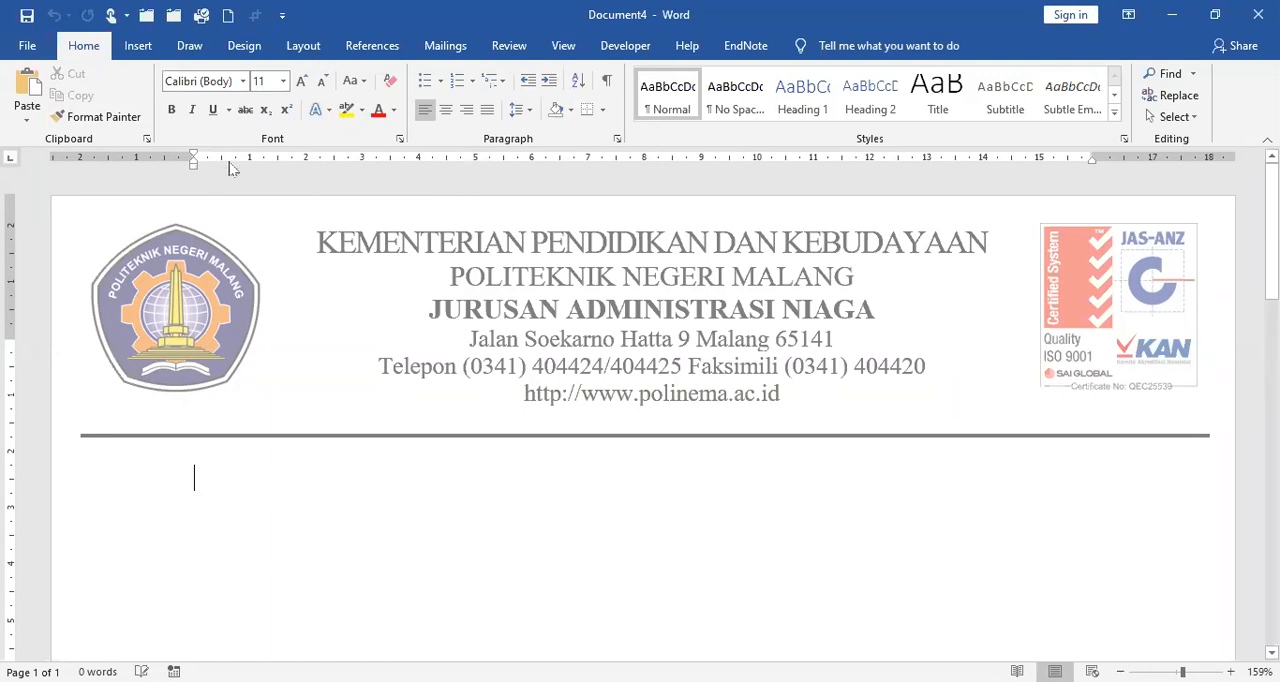
Step: Leave the Save As page without saving and close the new letterhead document
click(33, 21)
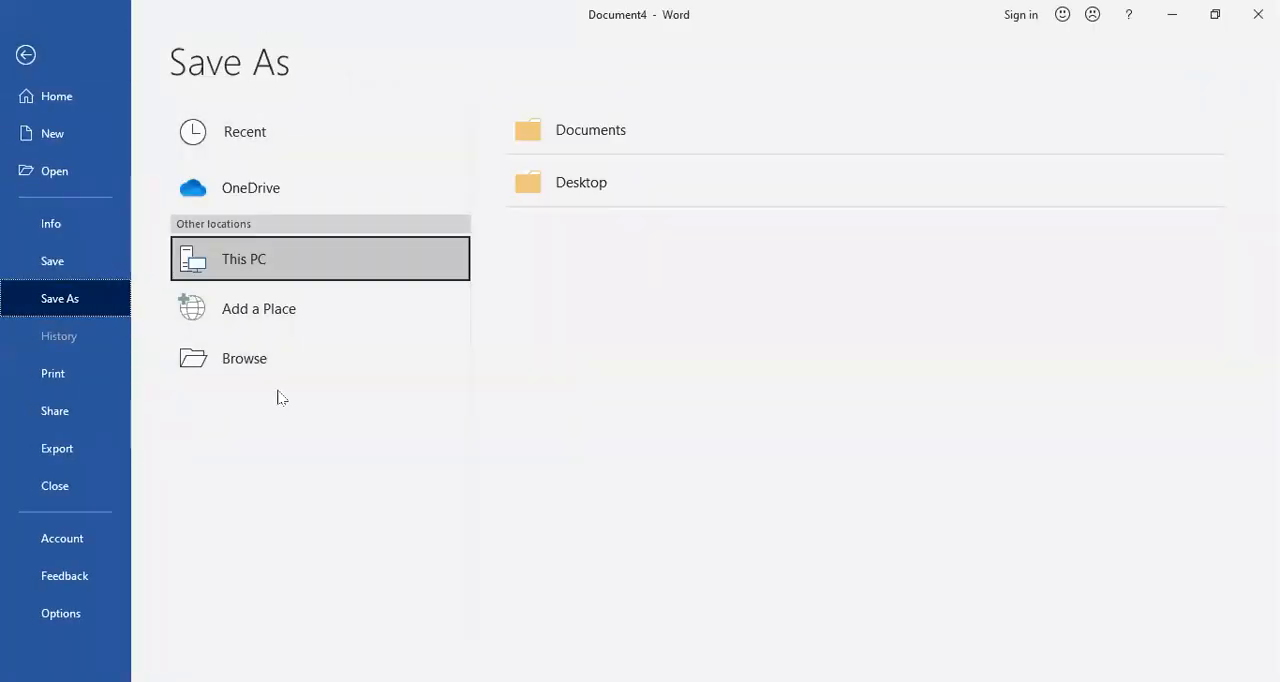
click(26, 55)
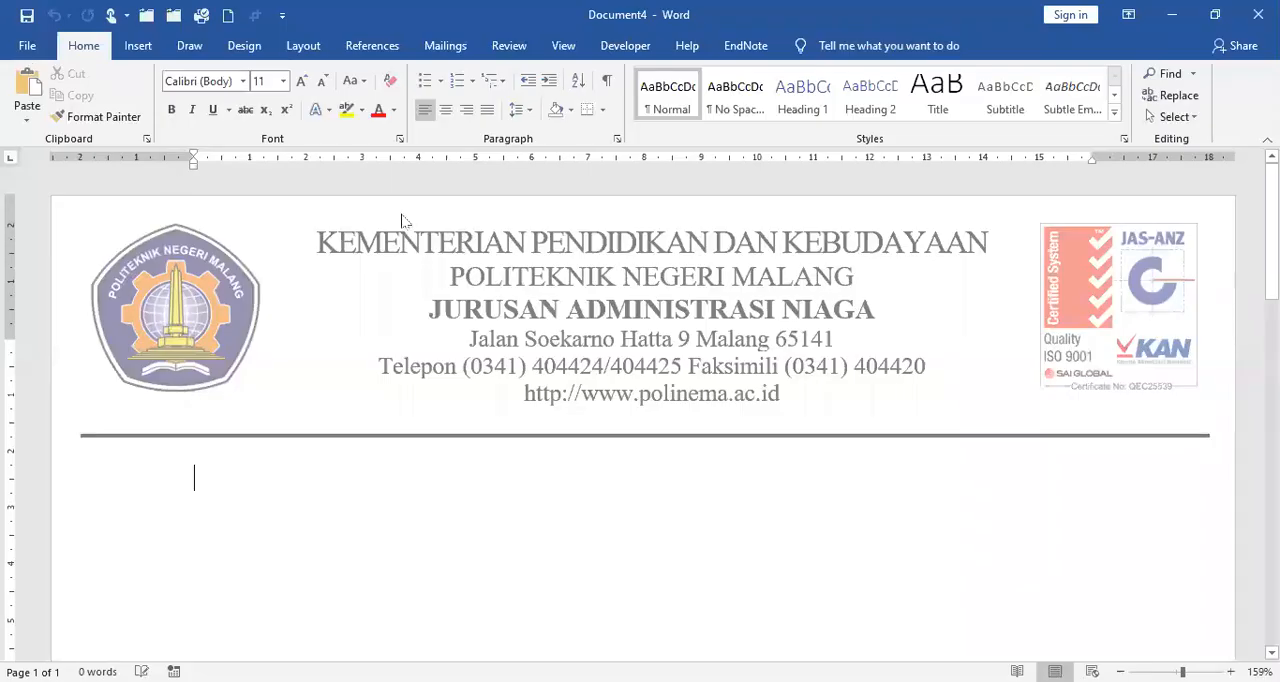
click(27, 47)
click(68, 488)
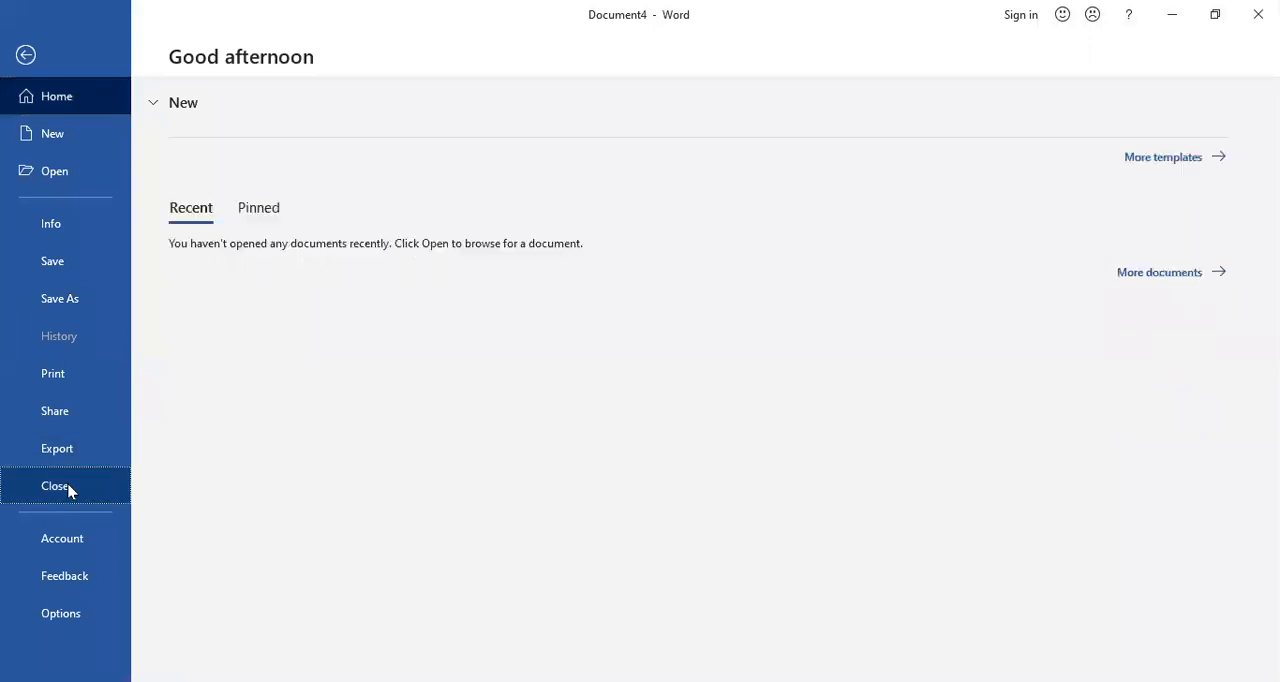
Step: Create a new document from the personal template Kop_Surat_2
click(27, 47)
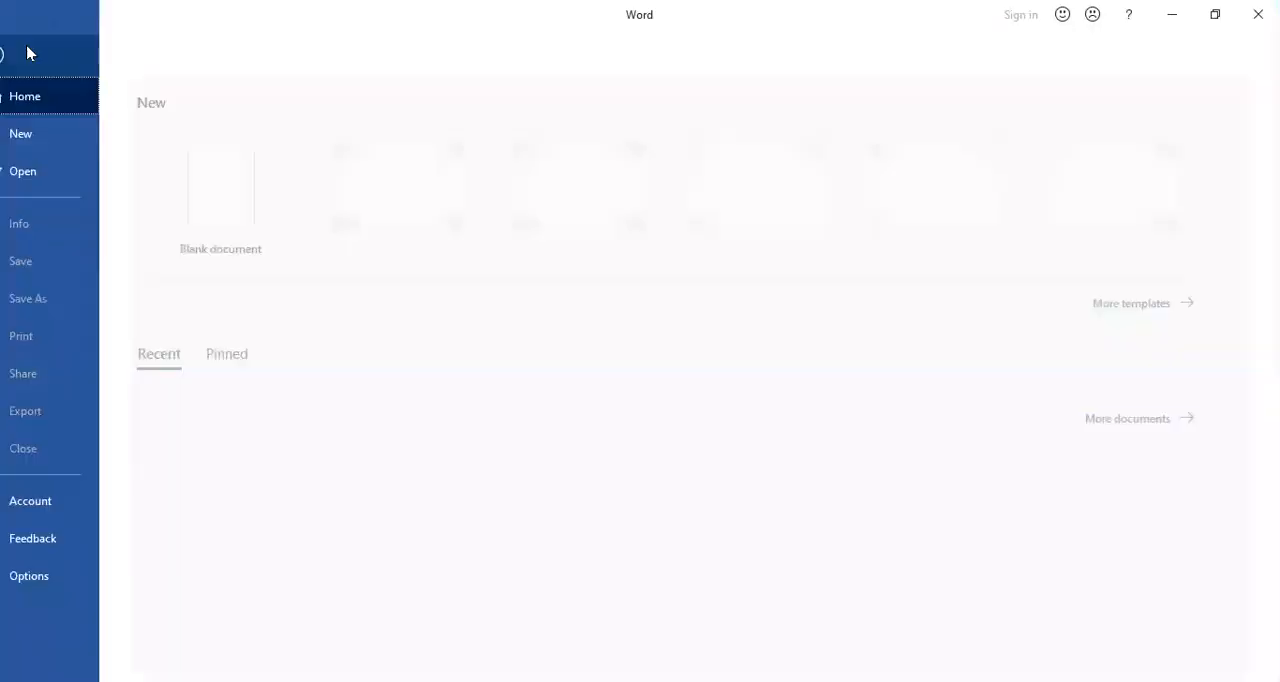
click(1163, 304)
scroll(330, 540, down, 2)
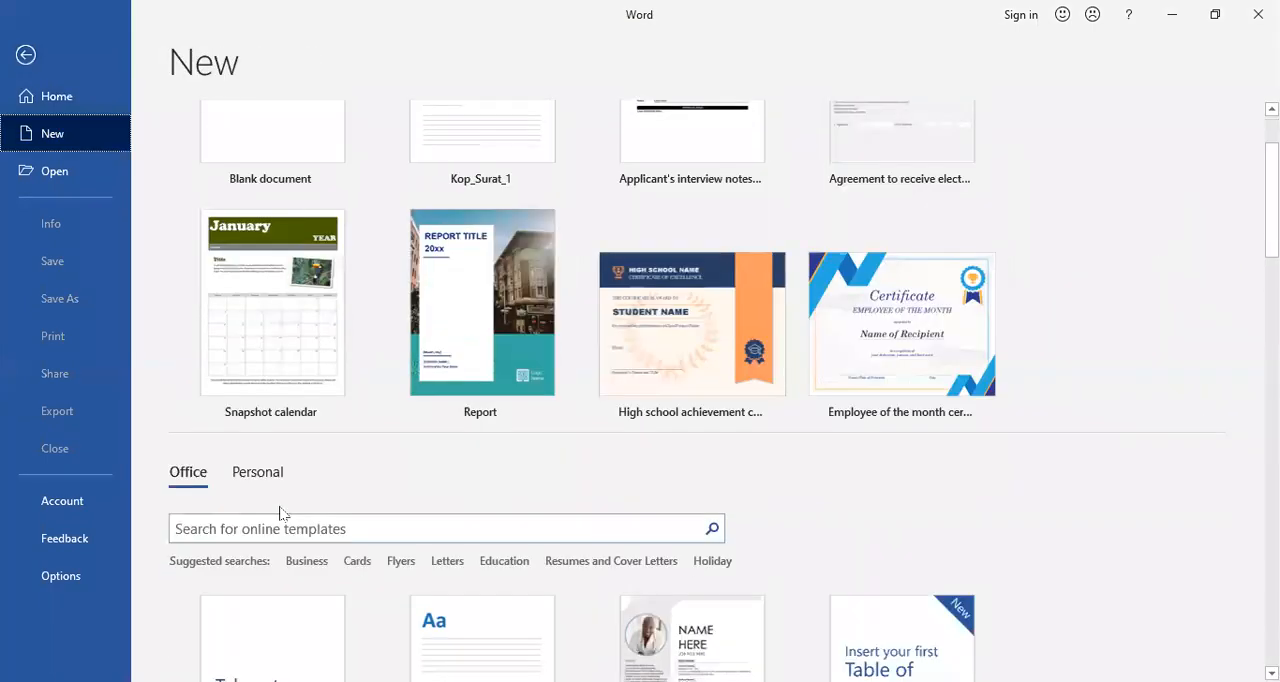
click(258, 473)
scroll(370, 502, down, 3)
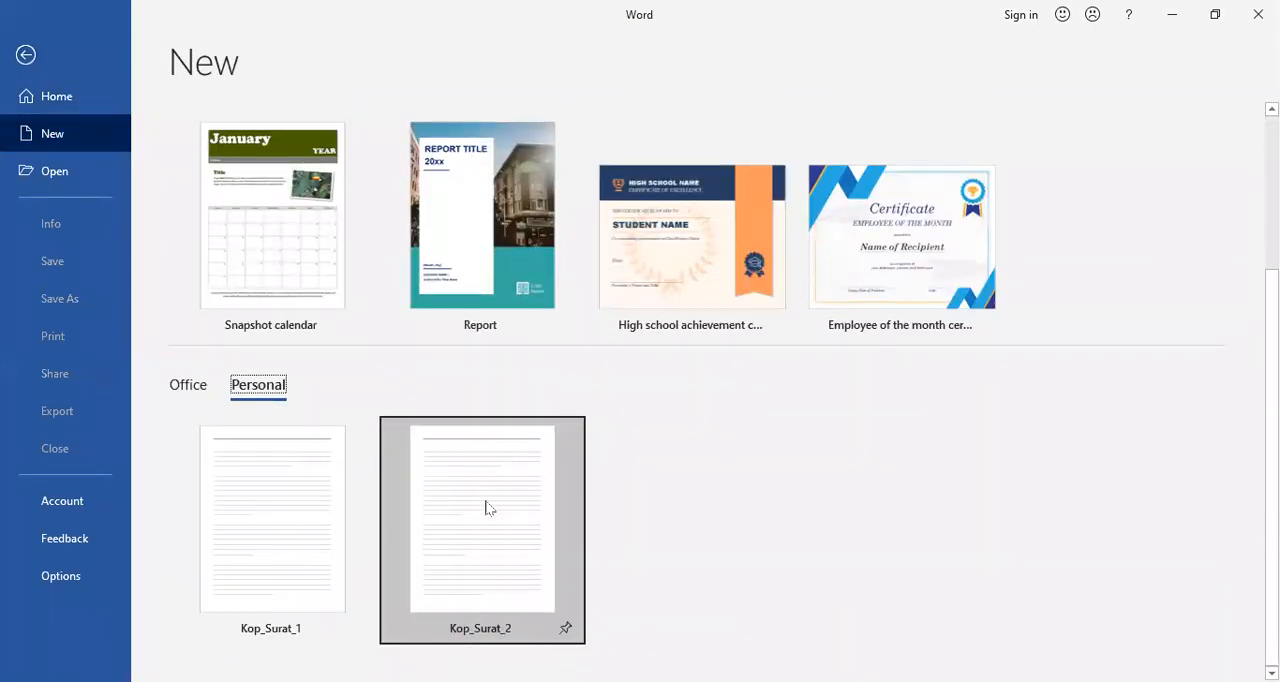
click(487, 508)
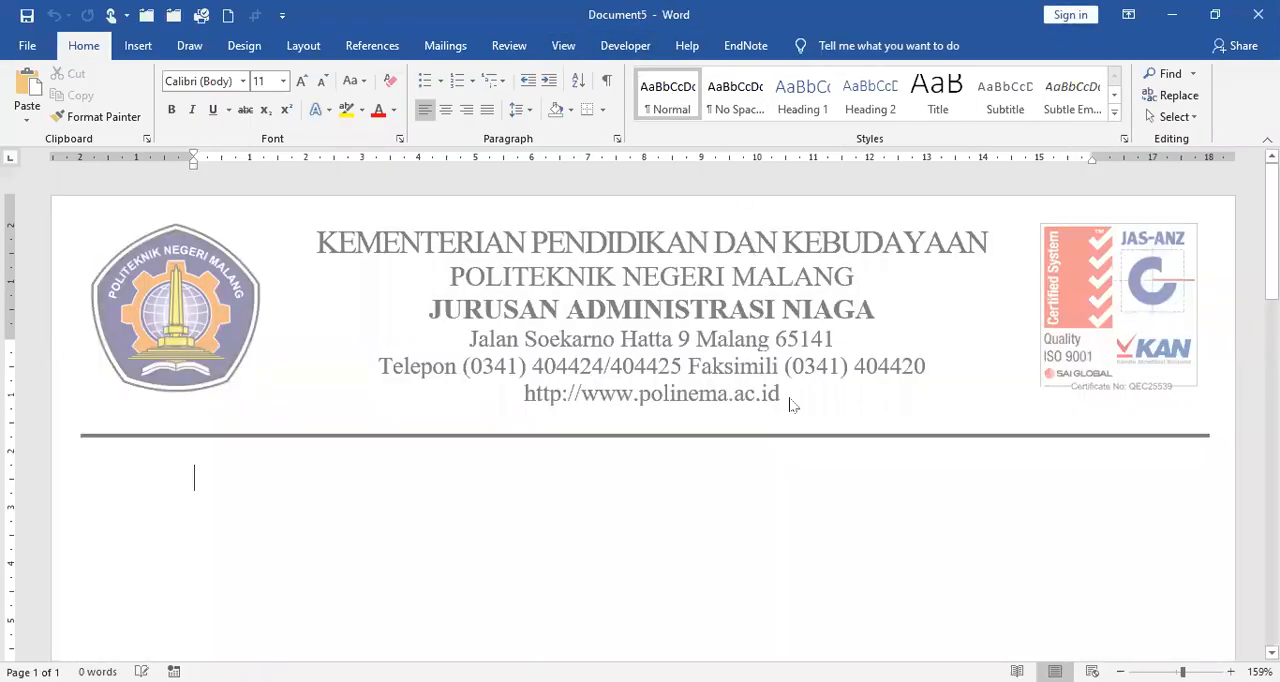
Step: Extend the document to seven pages with page breaks and show multiple pages to check where the letterhead appears
key(ctrl+Return)
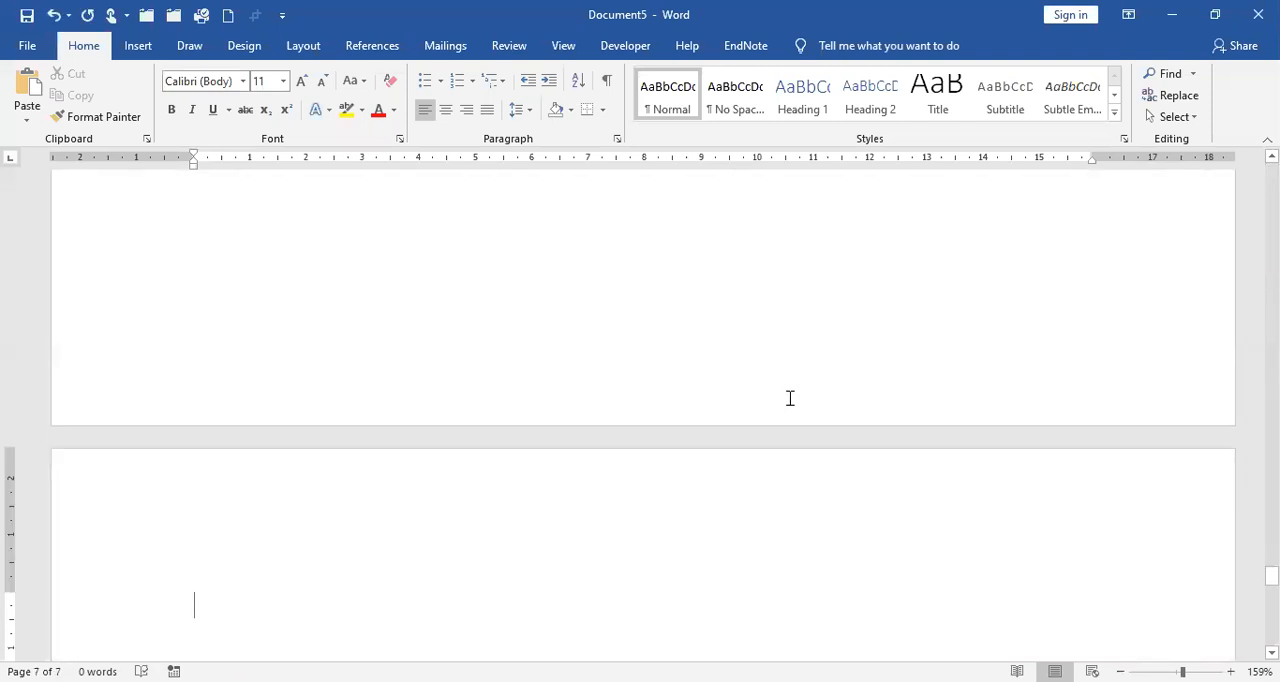
click(578, 45)
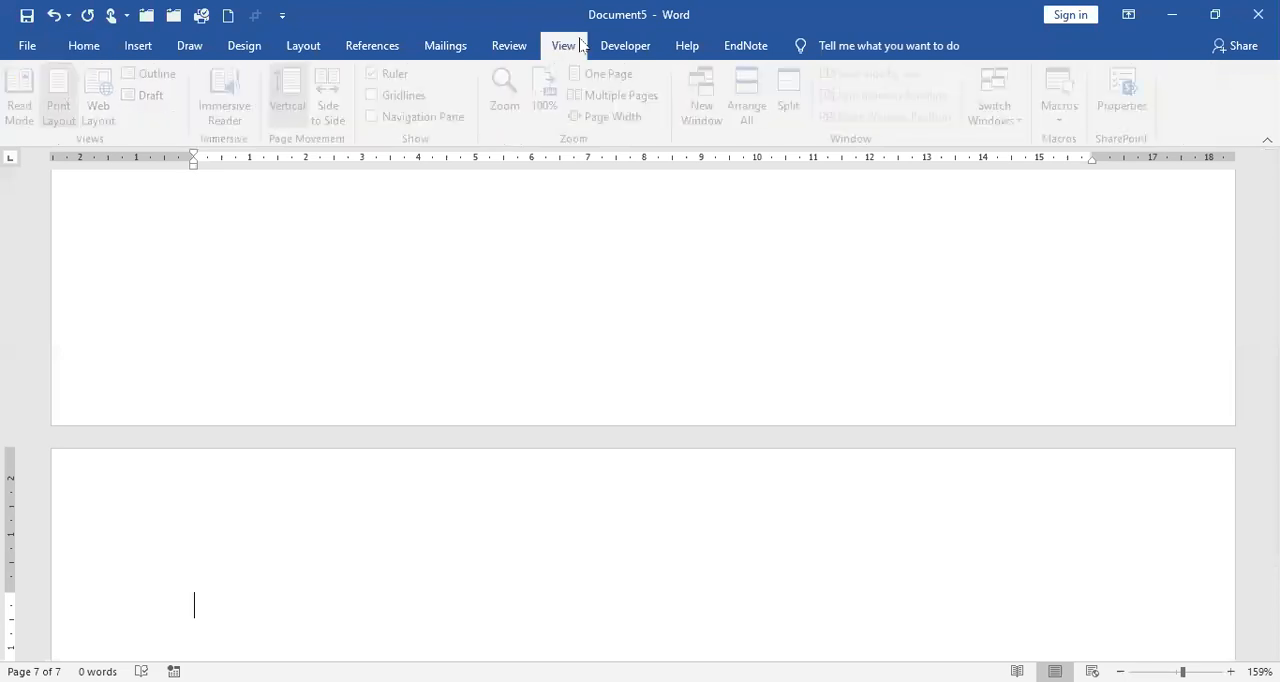
click(622, 95)
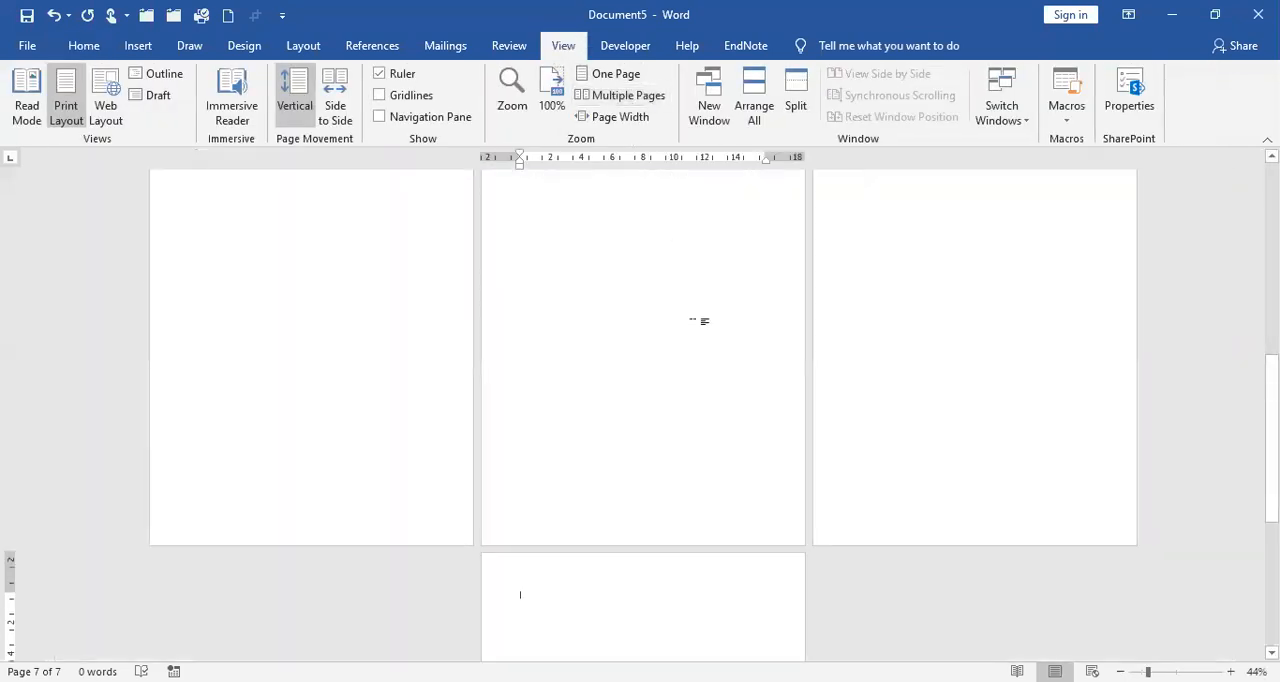
scroll(805, 405, up, 3)
scroll(808, 381, up, 4)
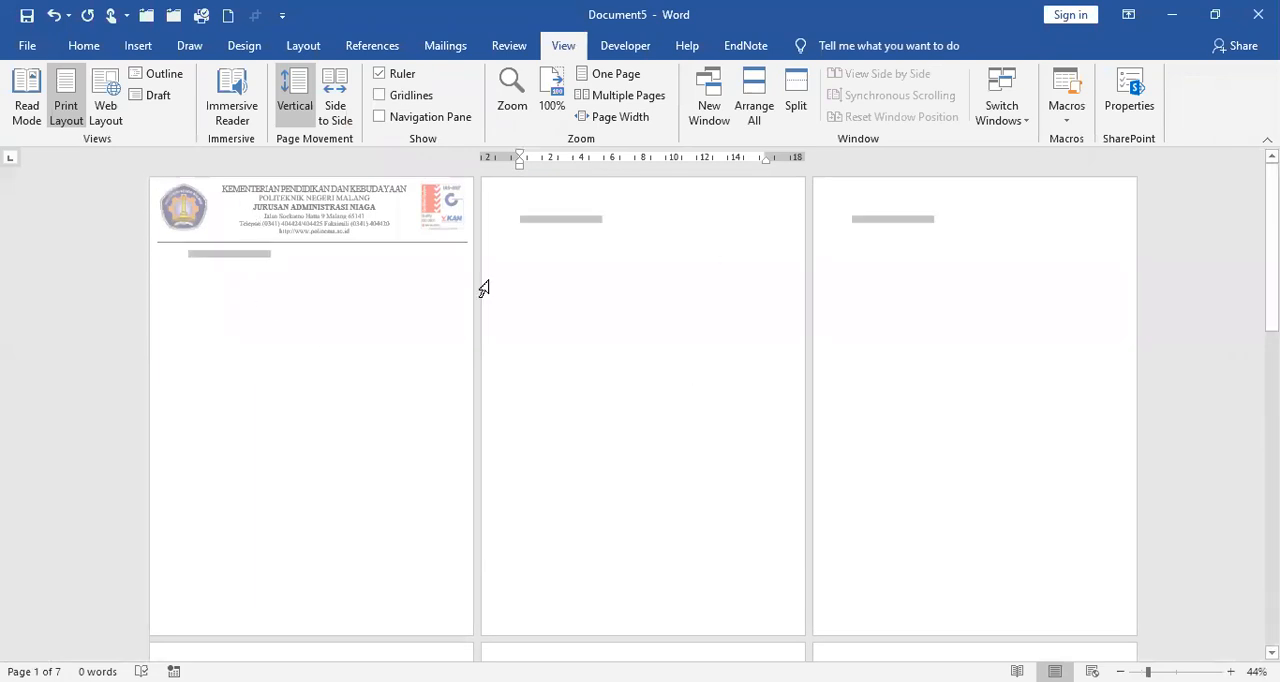
Step: Delete the added page breaks to leave a single page and zoom the view to page width
key(Delete)
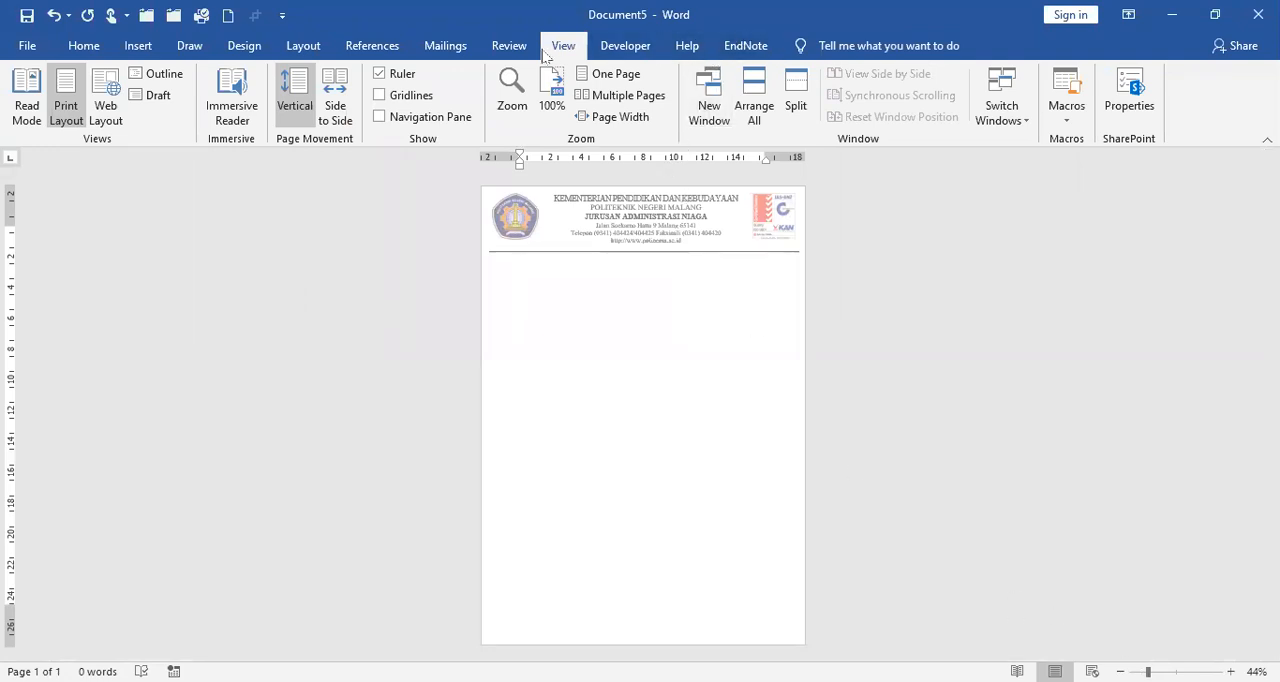
click(608, 117)
scroll(786, 300, up, 3)
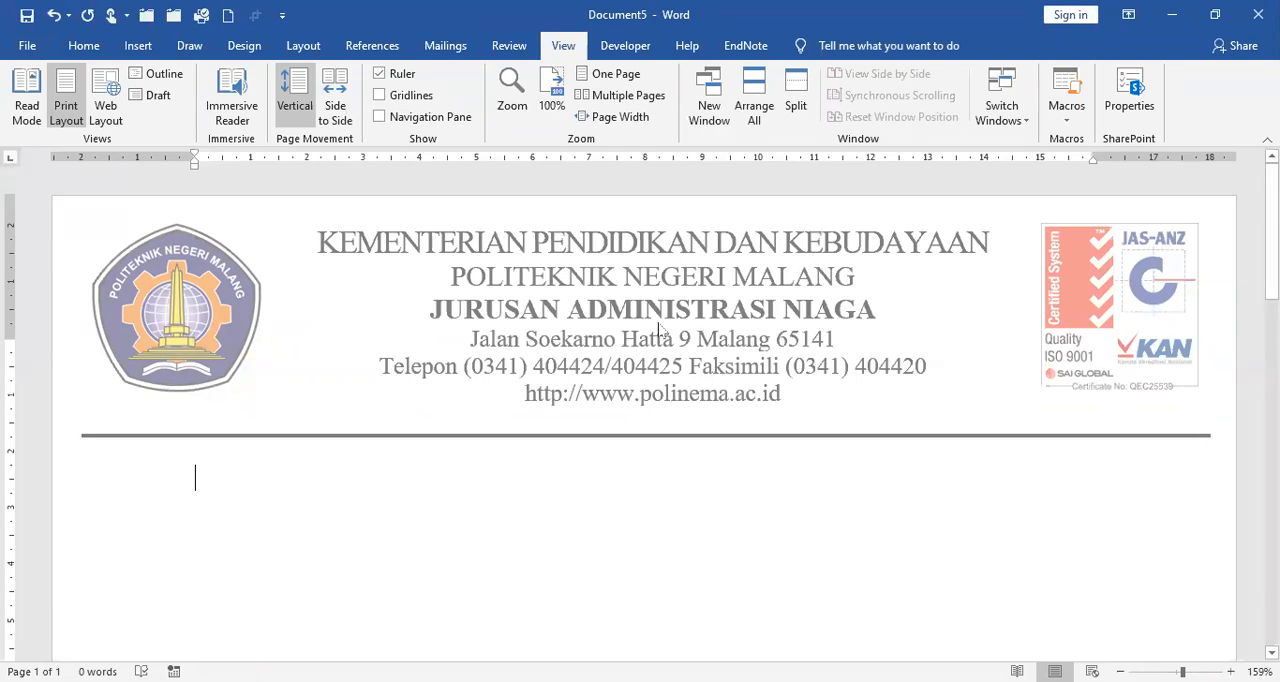
Step: Show the personal templates available for new documents and return to the letterhead document
click(28, 47)
click(1160, 306)
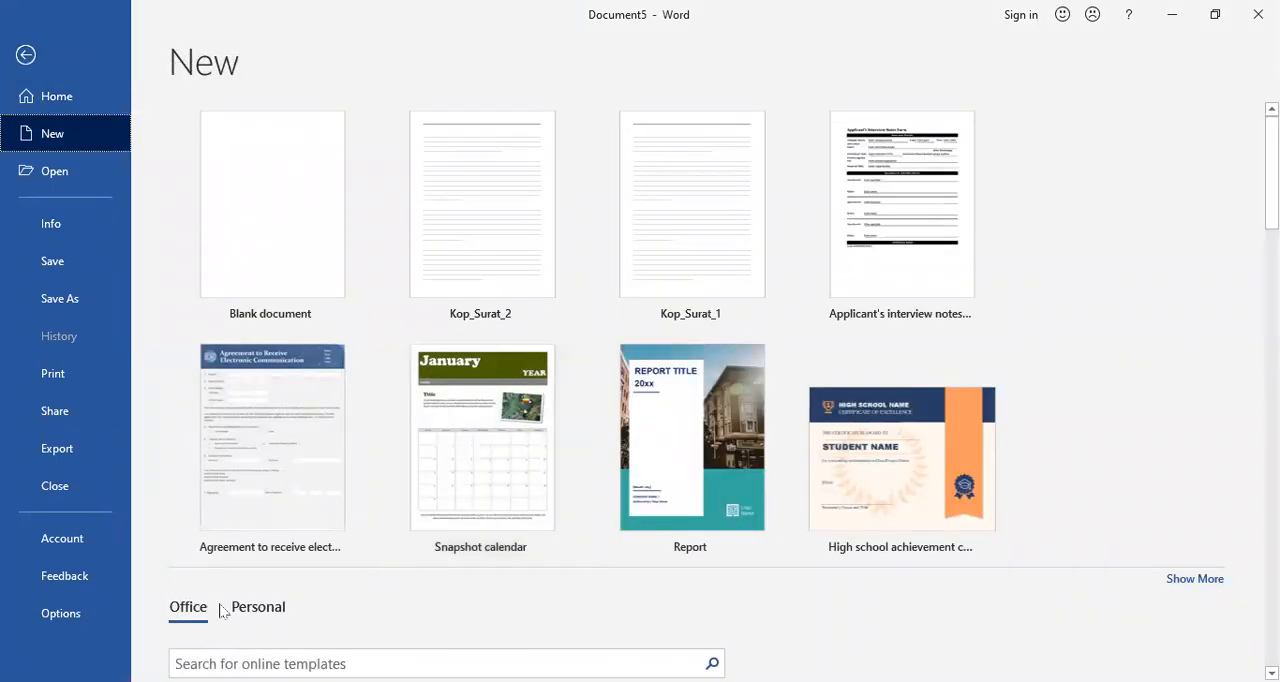
click(247, 611)
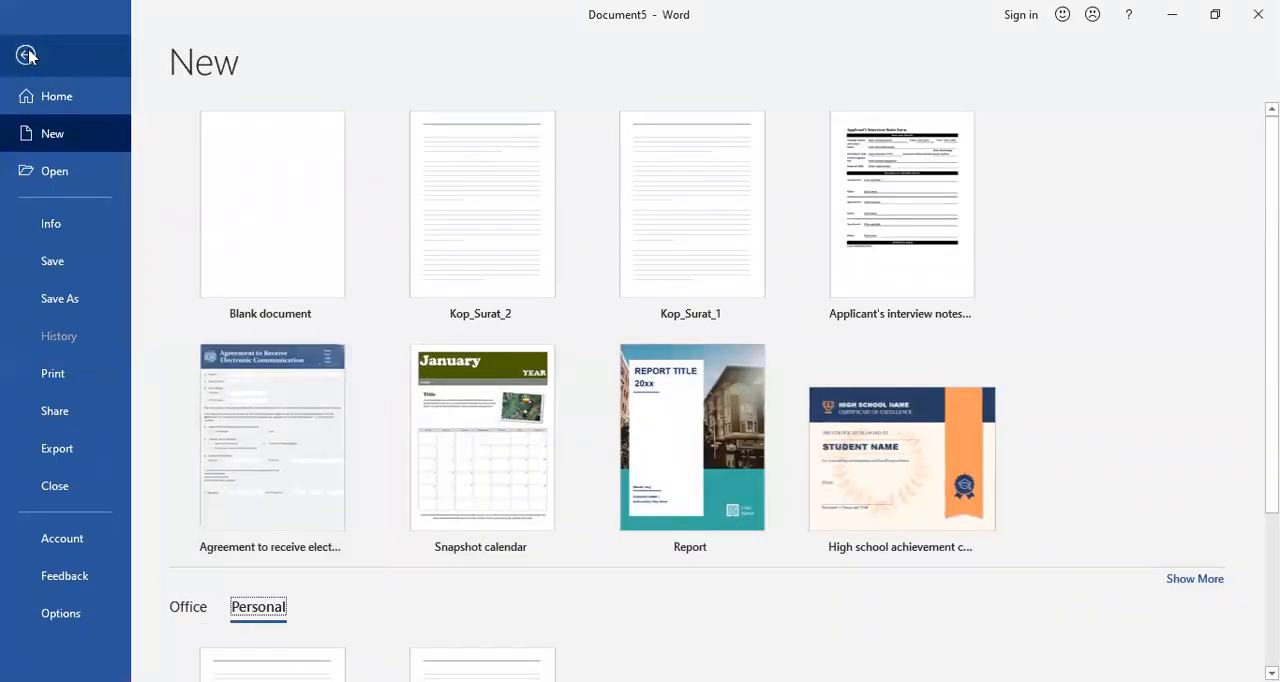
click(26, 55)
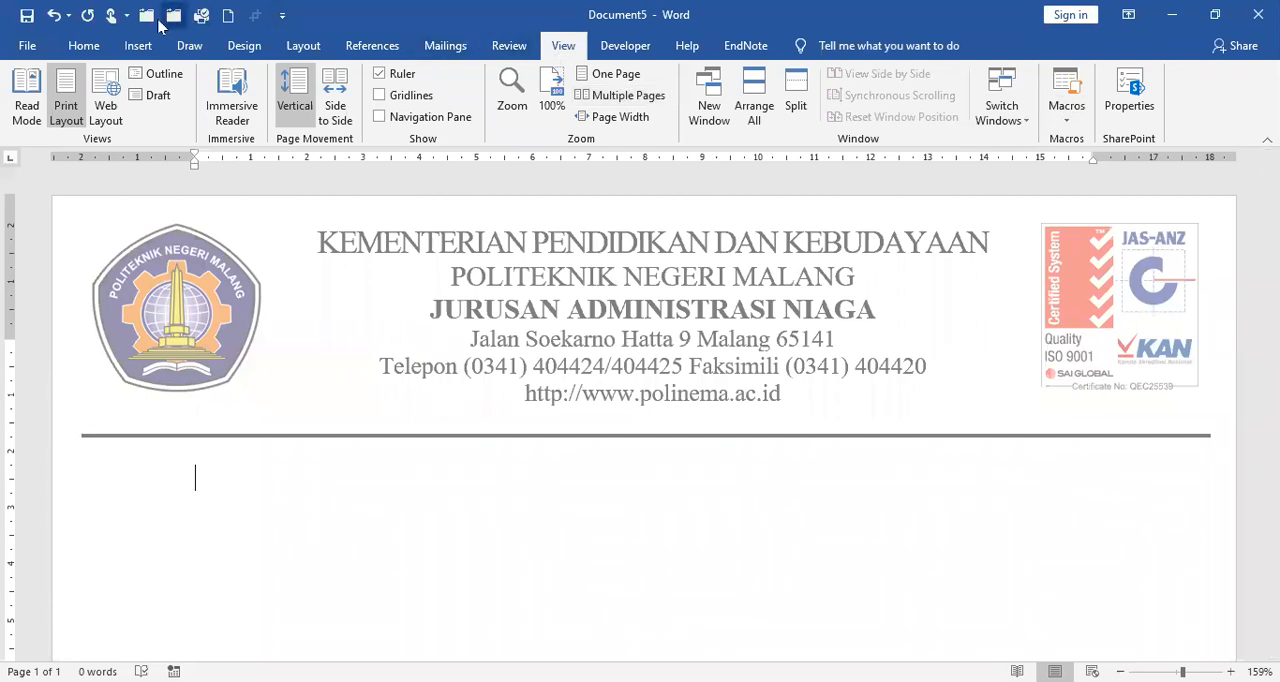
click(283, 17)
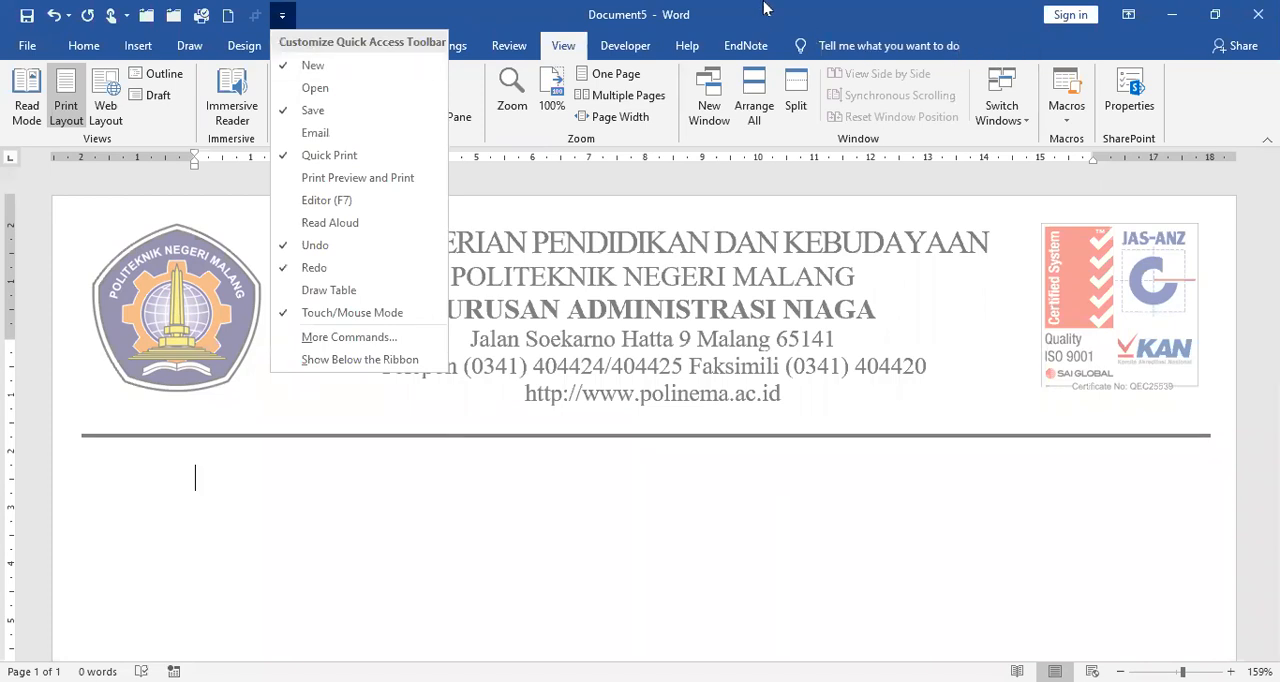
click(684, 40)
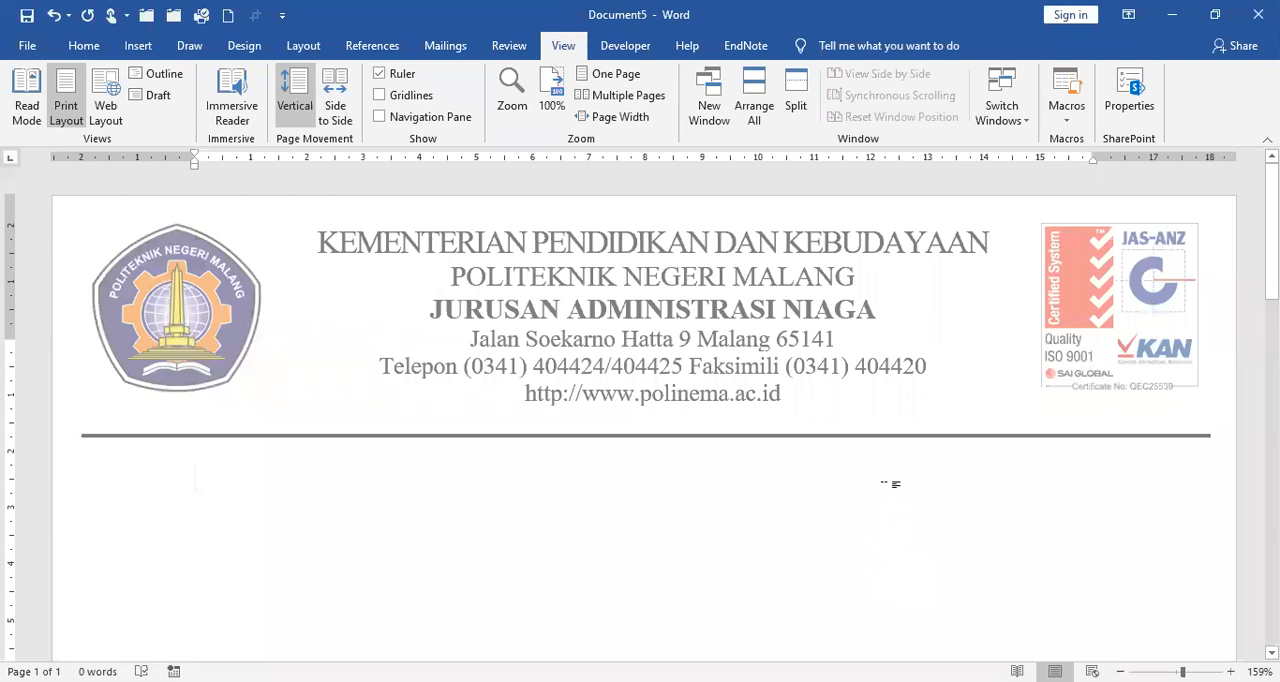
Step: Close the letterhead document without saving it
click(28, 46)
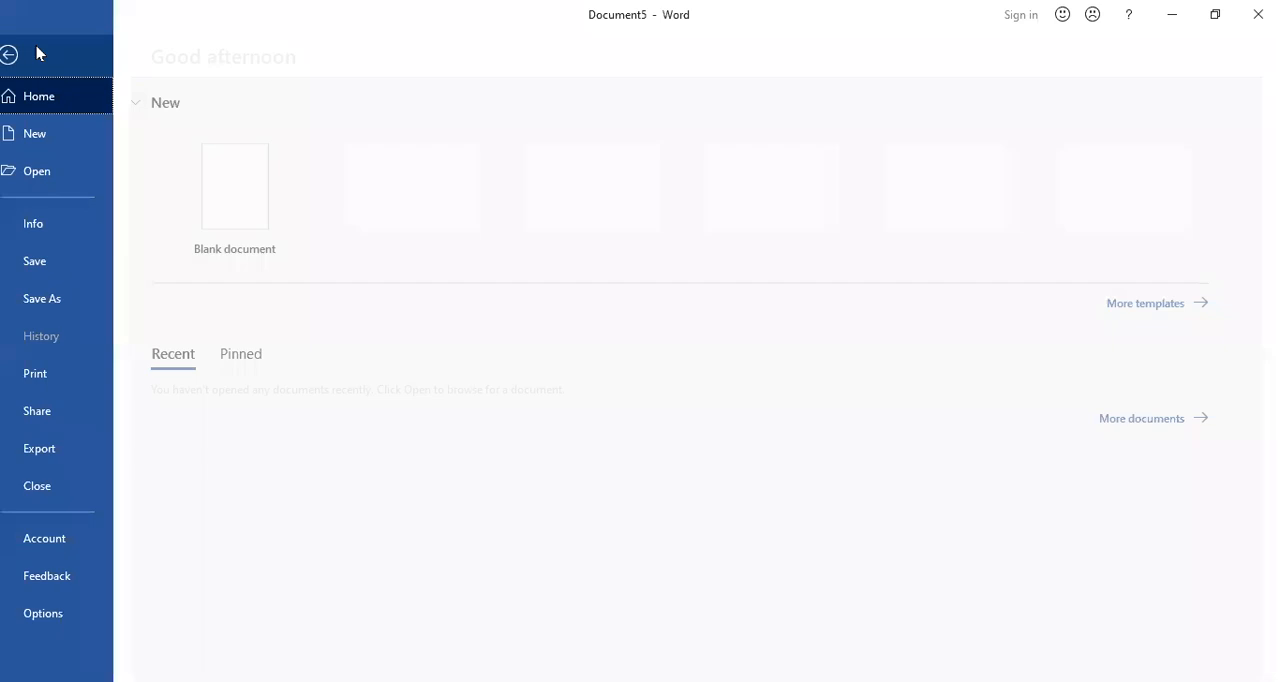
click(69, 484)
click(651, 388)
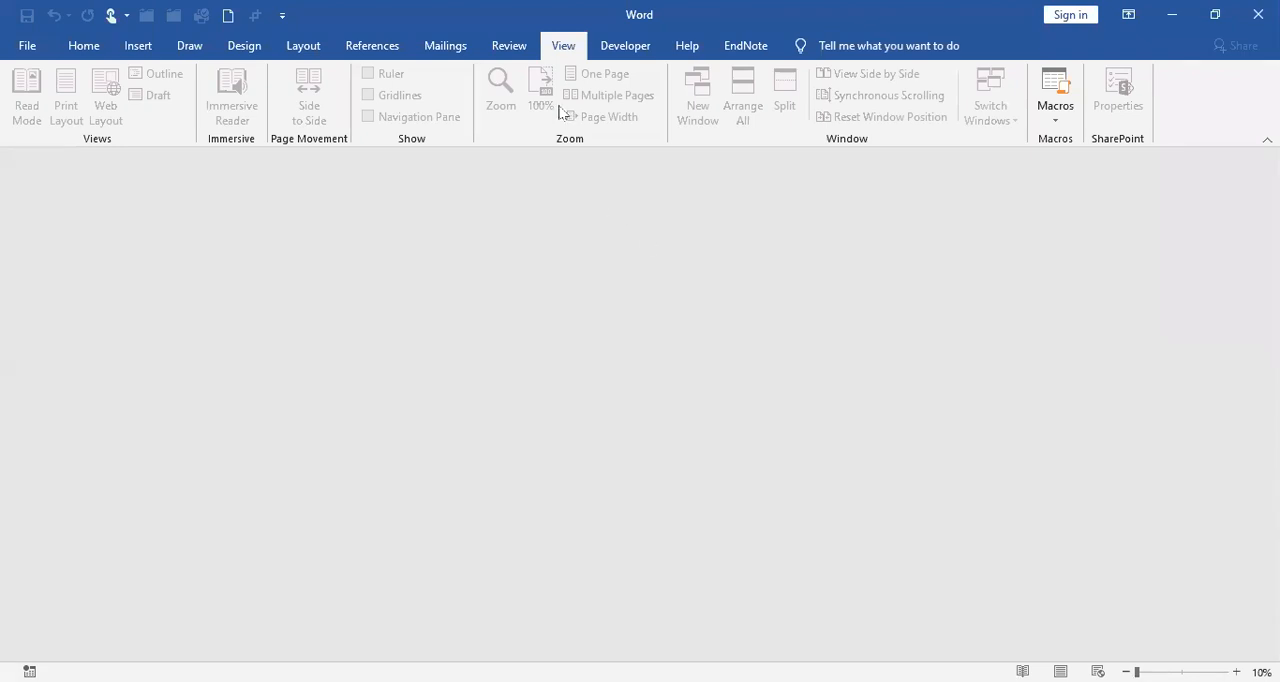